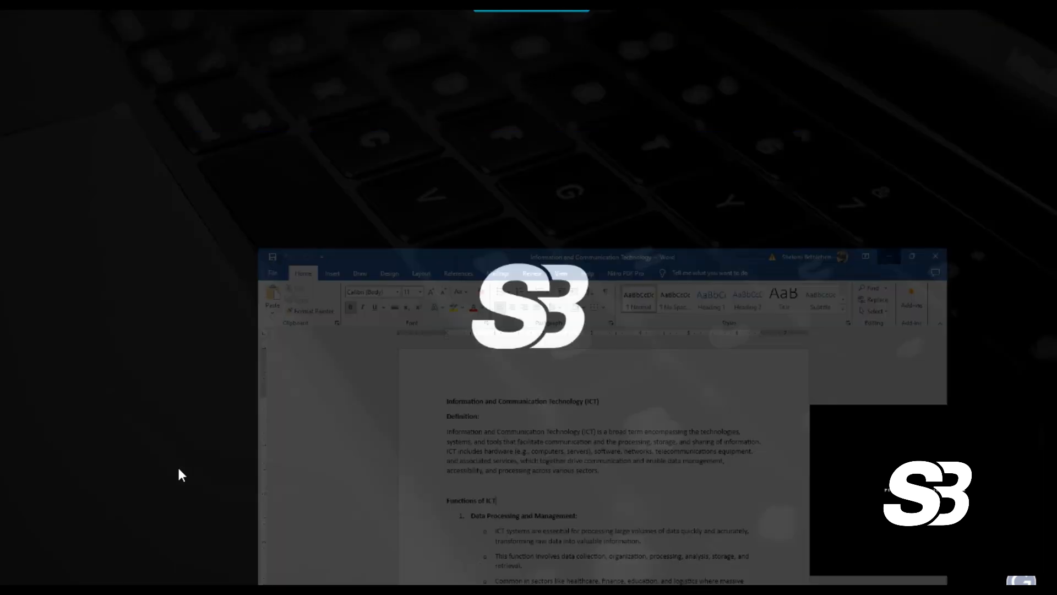
Launch Microsoft Word and create a blank document in a maximized window
key("super")
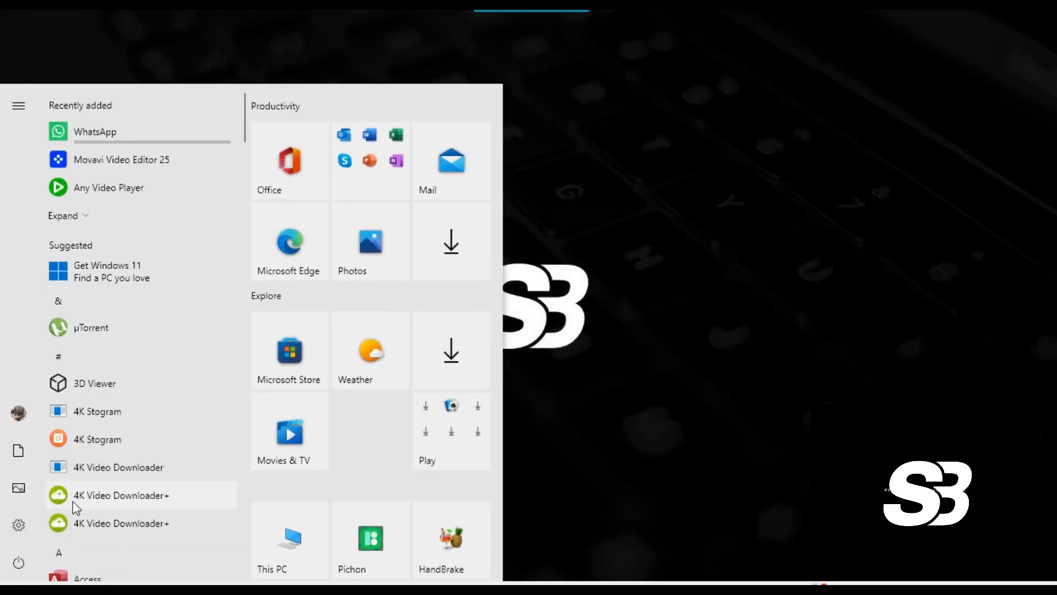
type("MICROSR")
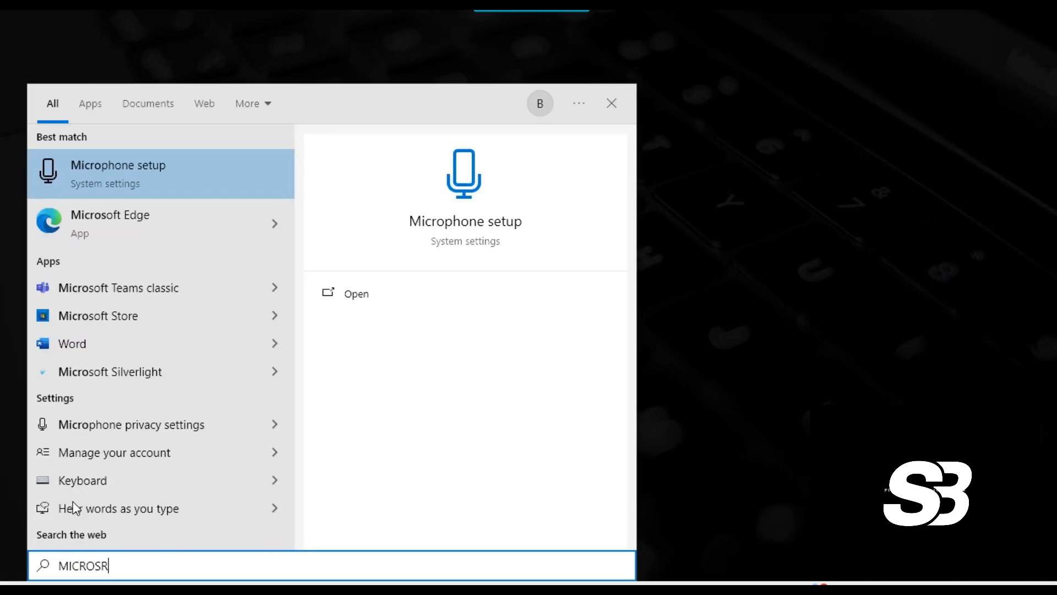
key("BackSpace")
type("OFT")
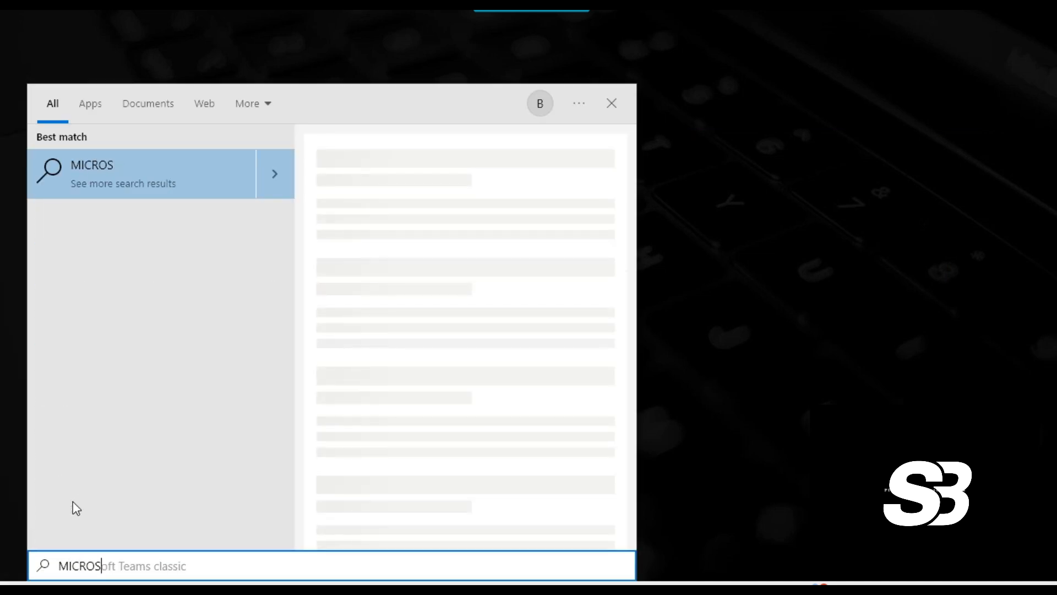
type(" WORD")
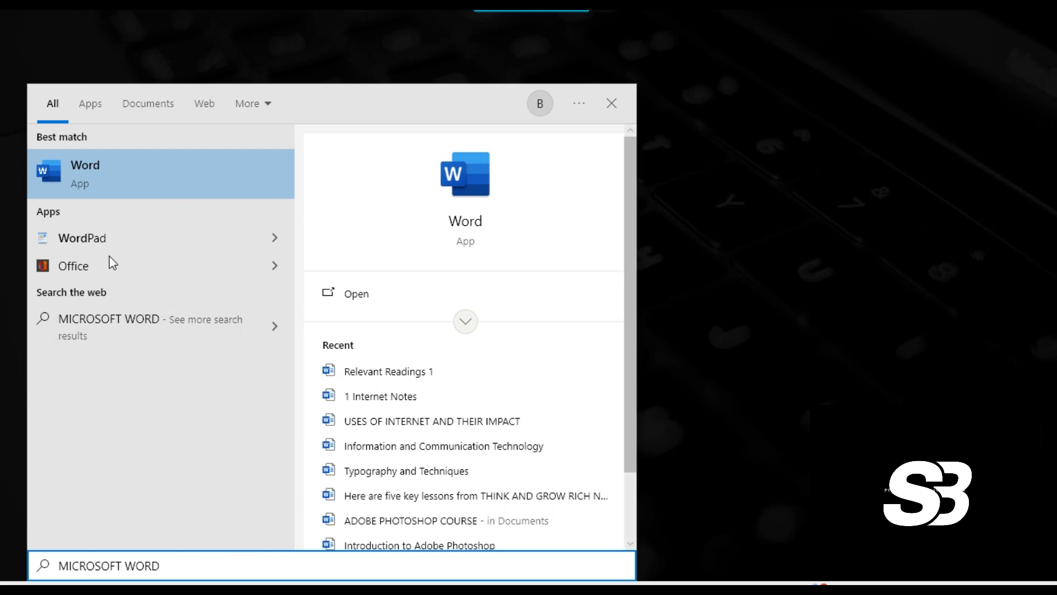
left_click(71, 184)
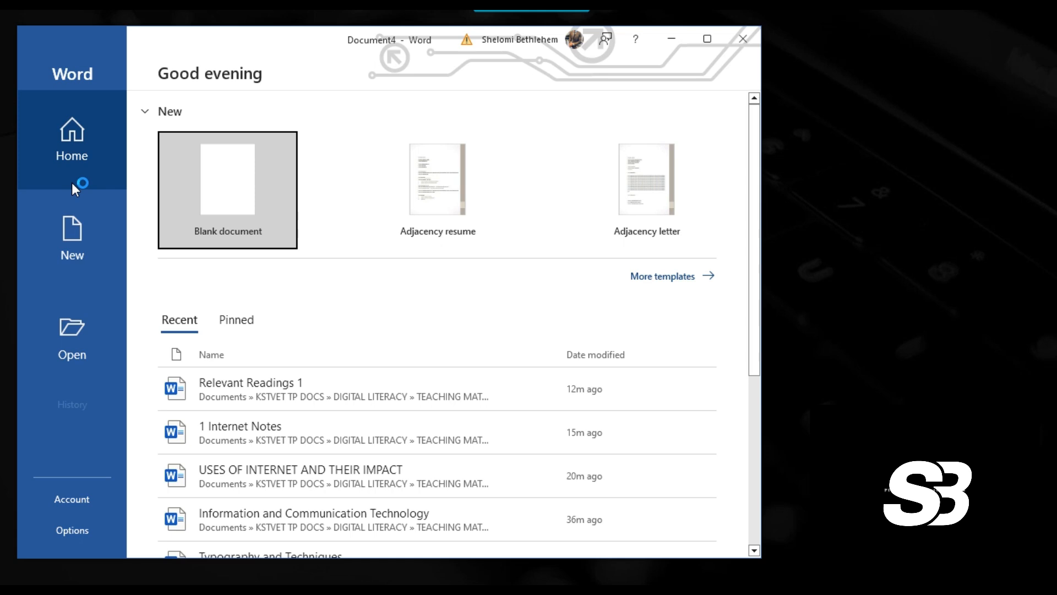
left_click(218, 194)
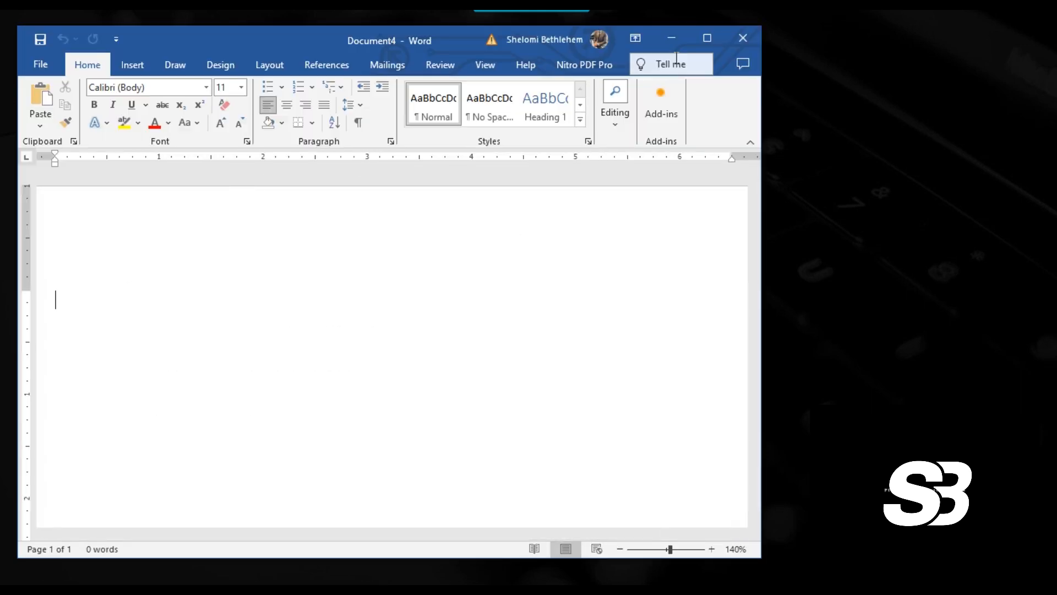
left_click(702, 42)
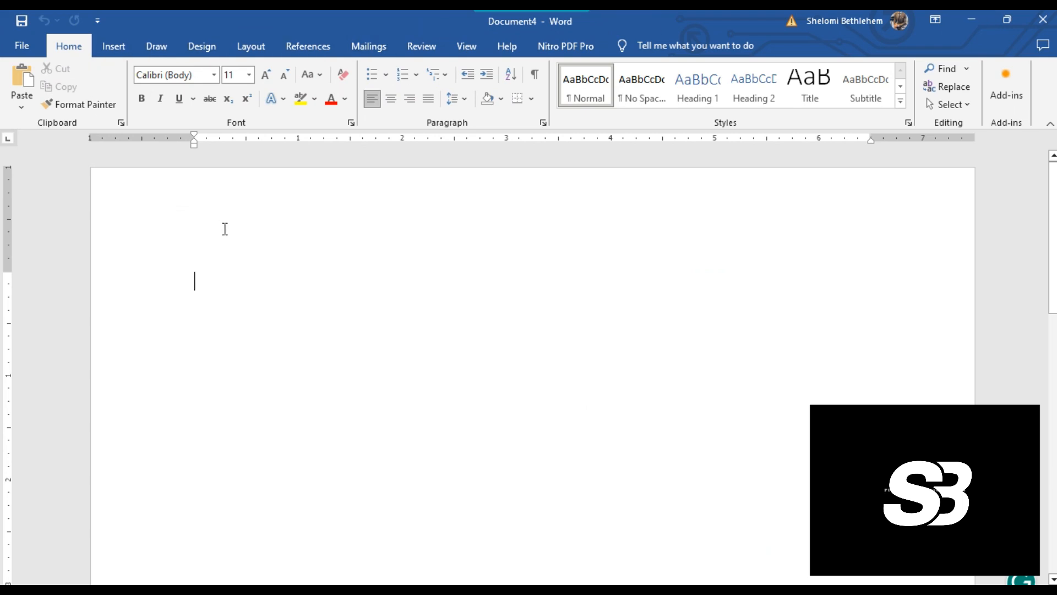
Enter the title "INTRODUCTION TO MICROSOFT WORD" on the first line of the blank document
type("INT")
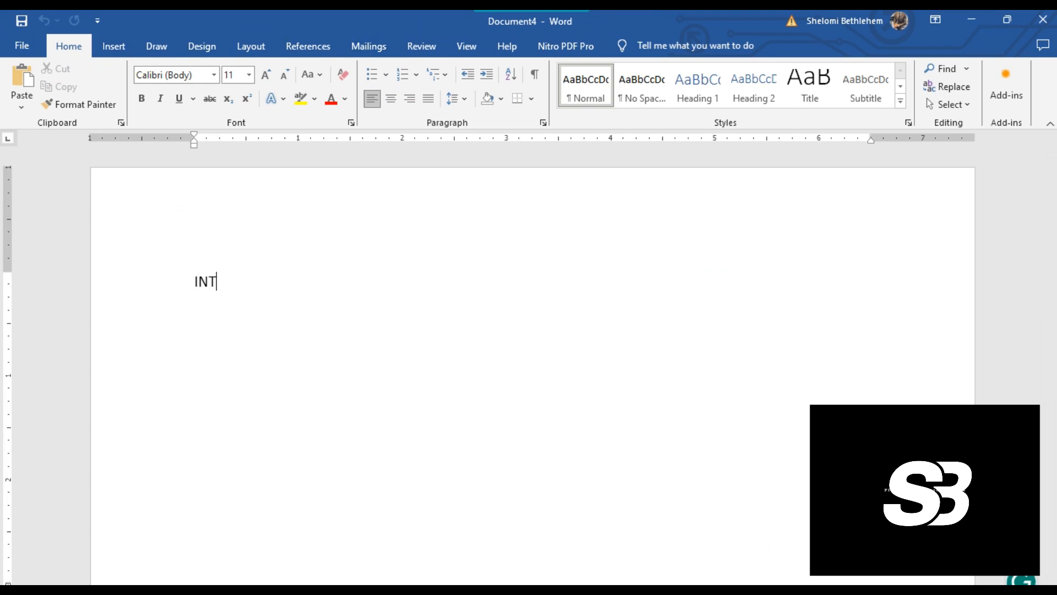
type("RODUCTION TO MICR")
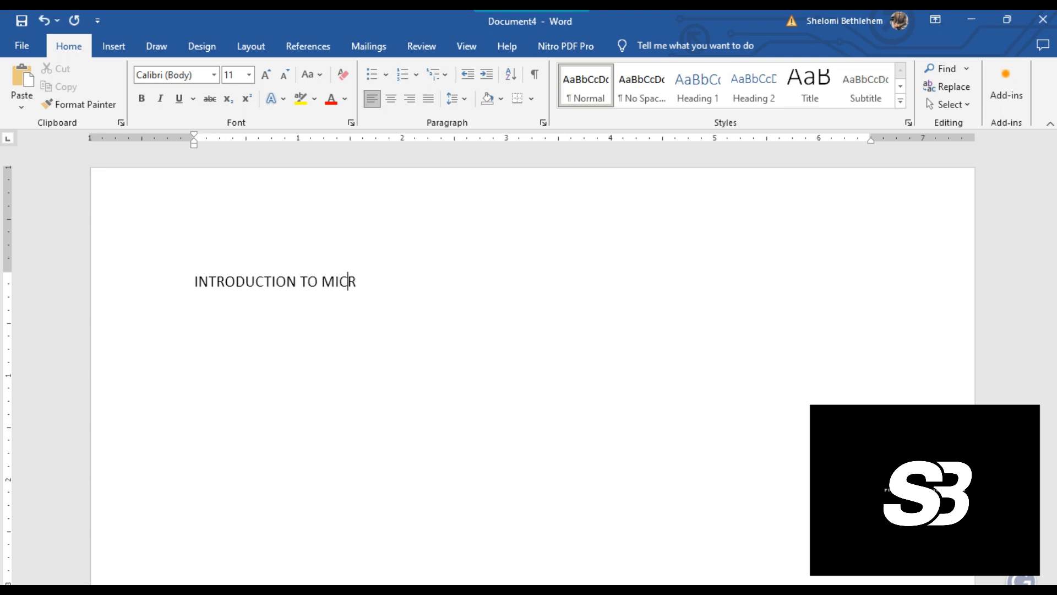
type("OSOFT WORD")
scroll(318, 342, "up", 3, "ctrl")
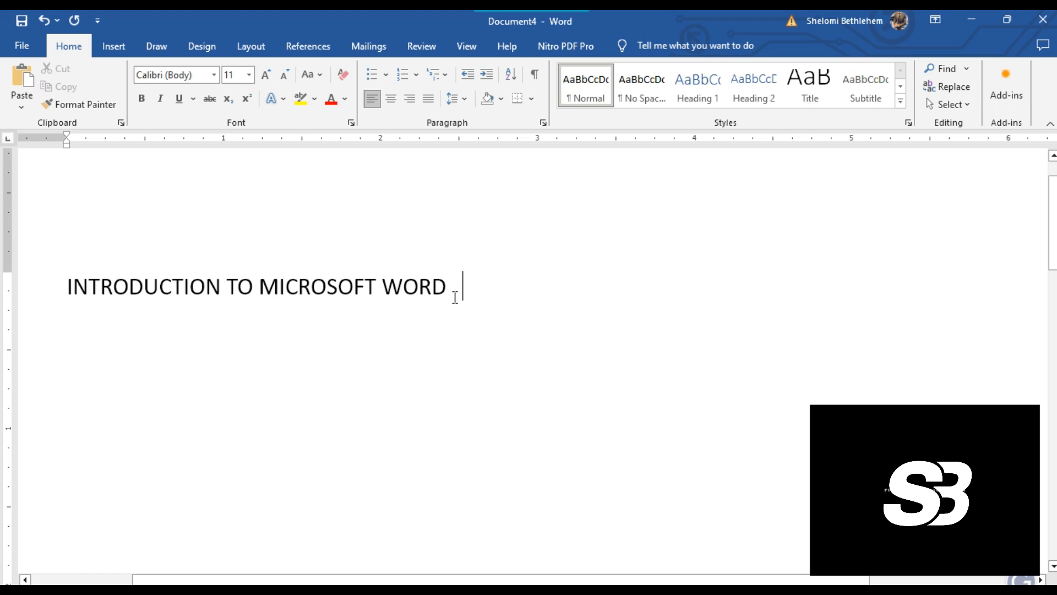
left_click_drag(456, 292, 76, 250)
left_click(545, 275)
Save the document as INTRODUCTION TO MICROSOFT WORD in Documents > KSTVET TP DOCS > DIGITAL LITERACY > TEACHING MATERIALS
left_click(23, 47)
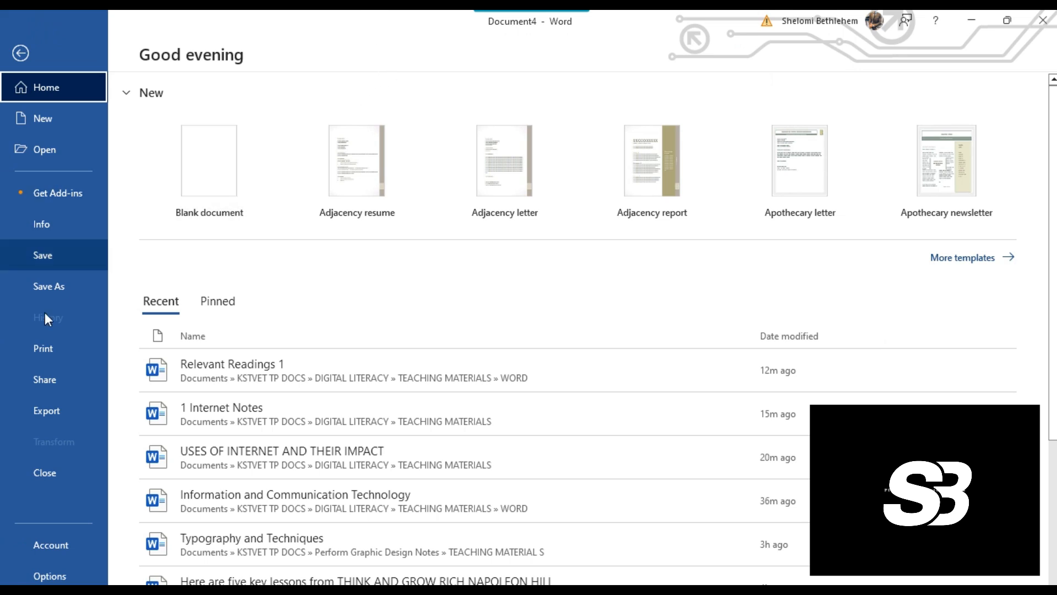
left_click(56, 283)
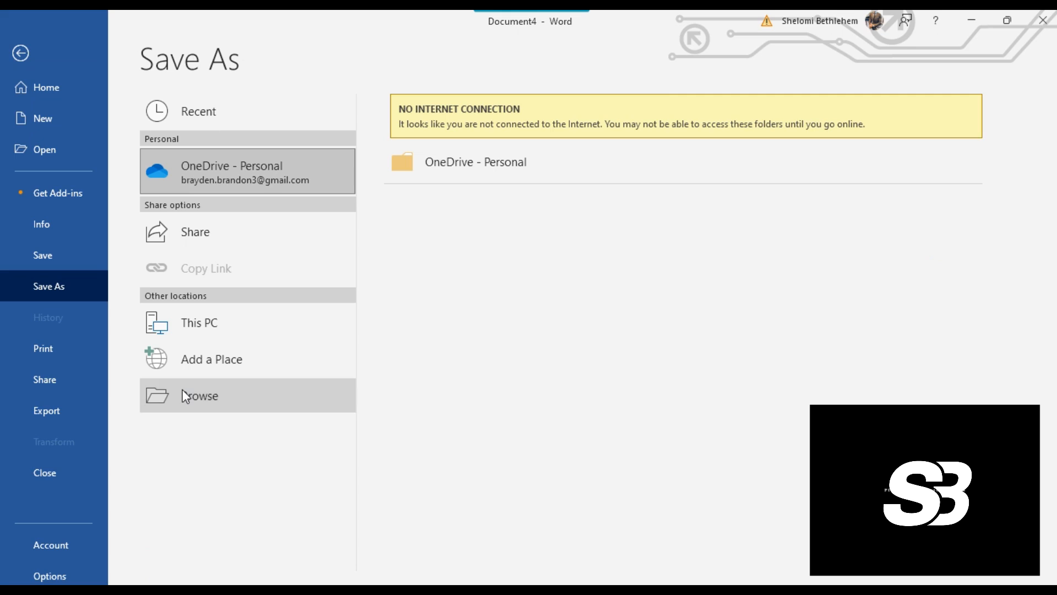
left_click(228, 393)
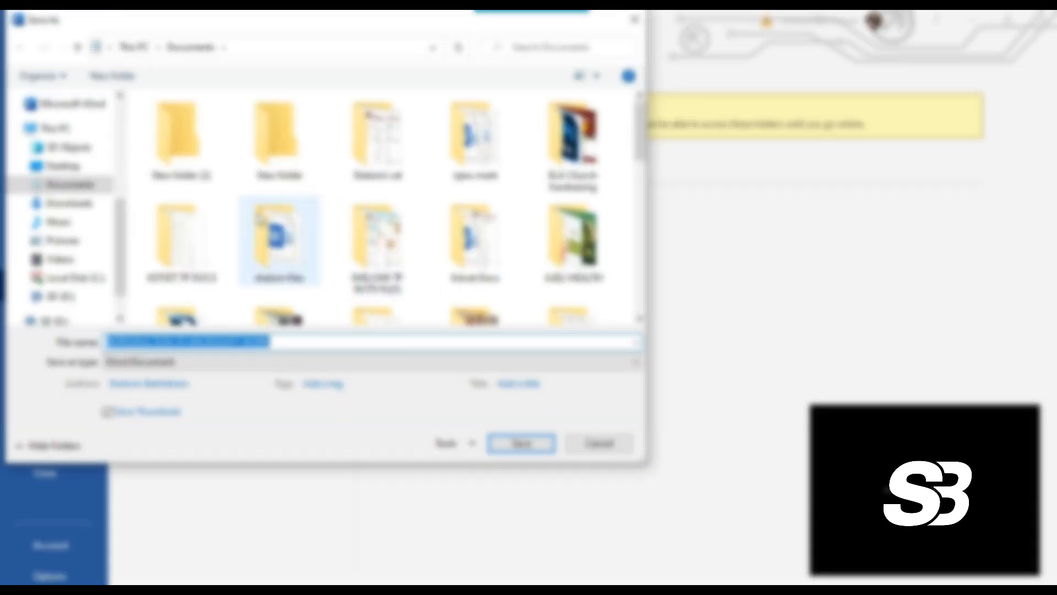
left_click(182, 232)
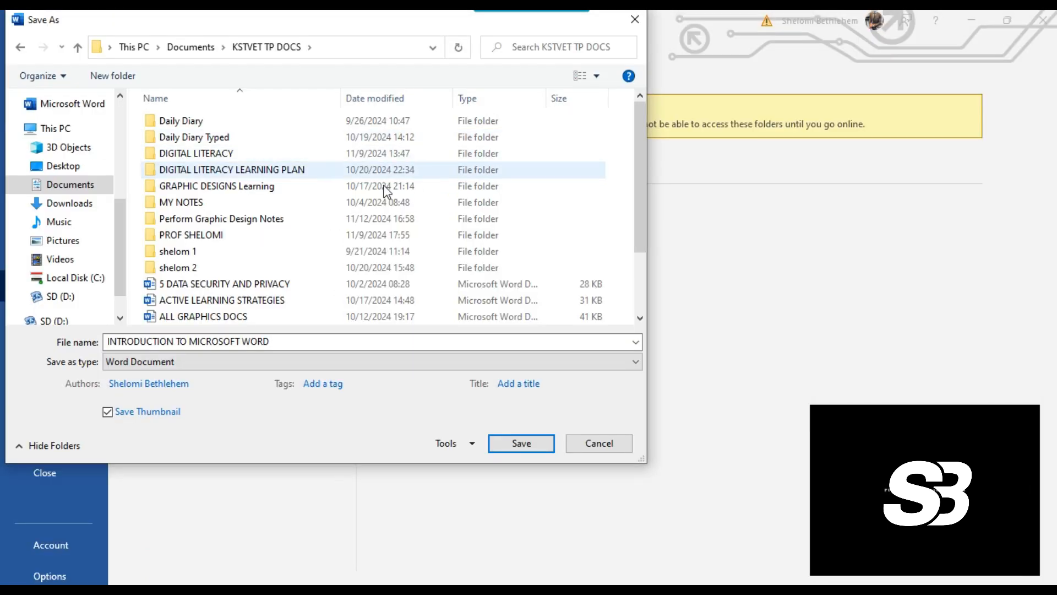
left_click(226, 154)
double_click(227, 156)
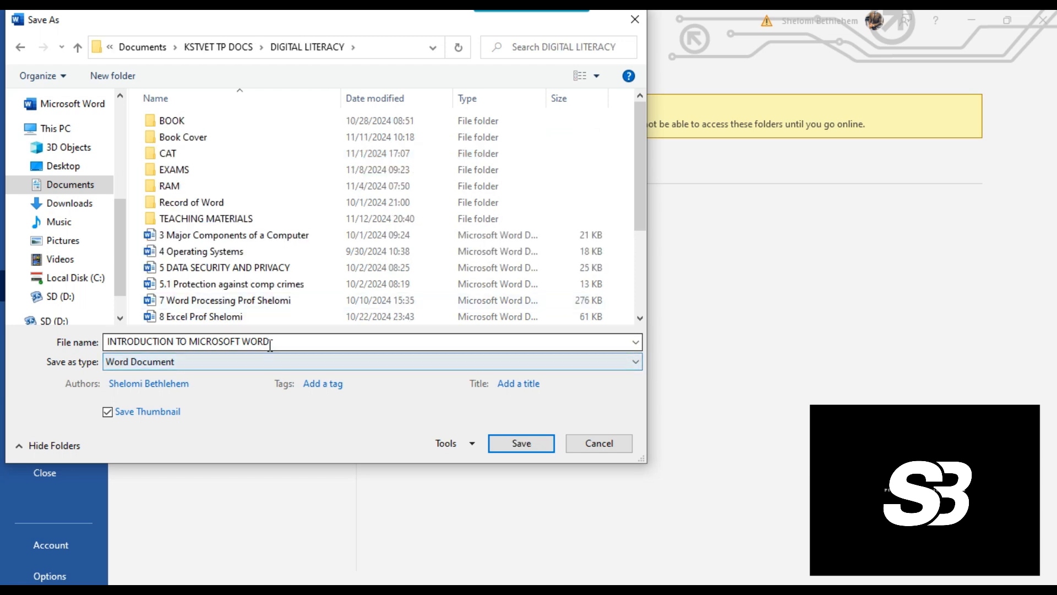
double_click(332, 219)
left_click(294, 342)
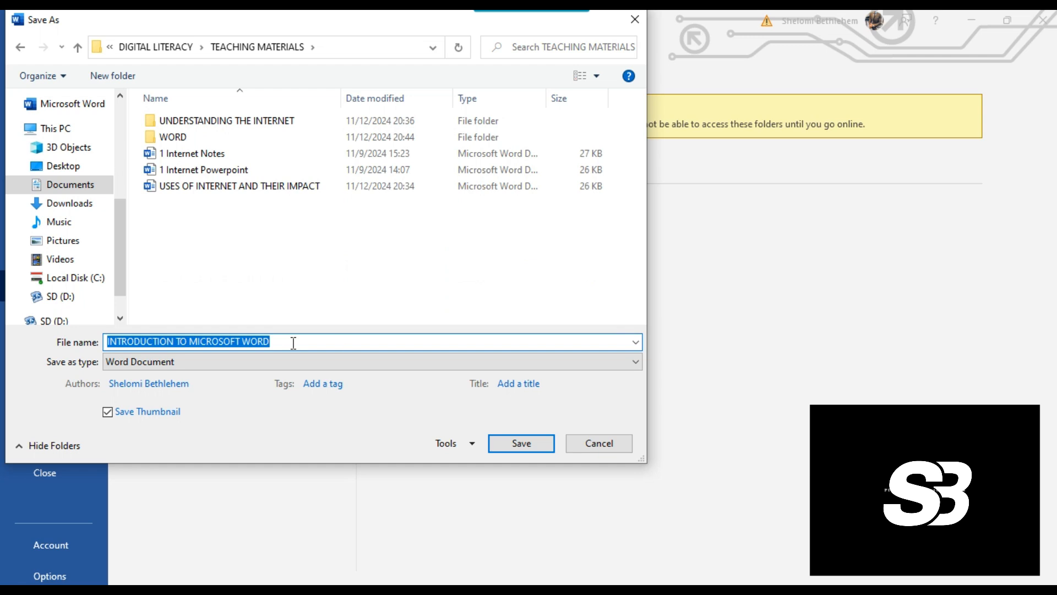
left_click(517, 443)
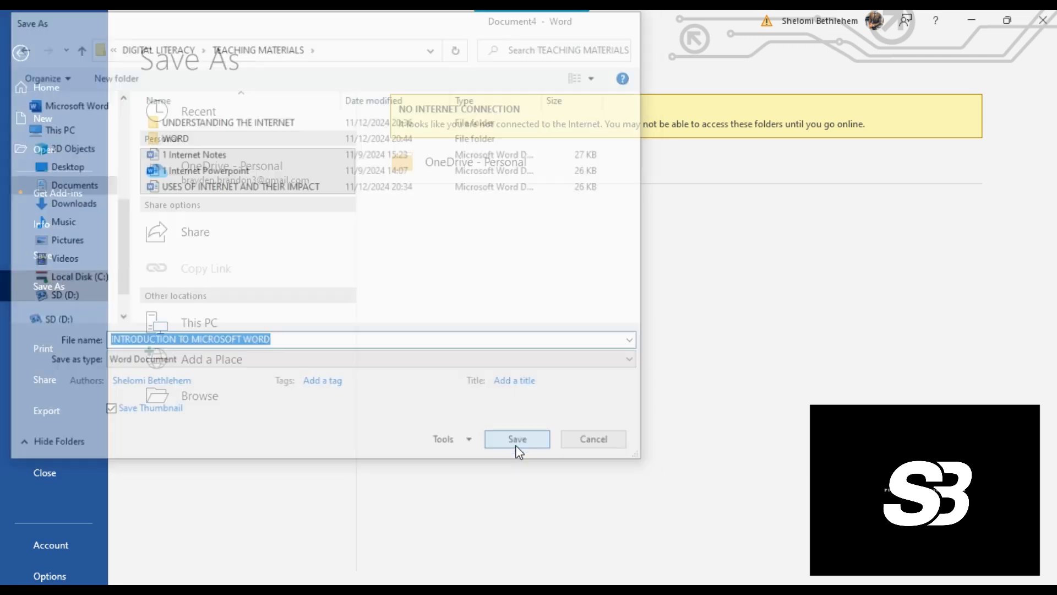
Add a line below the title reading "CTRL + S (SAVE)"
left_click(456, 285)
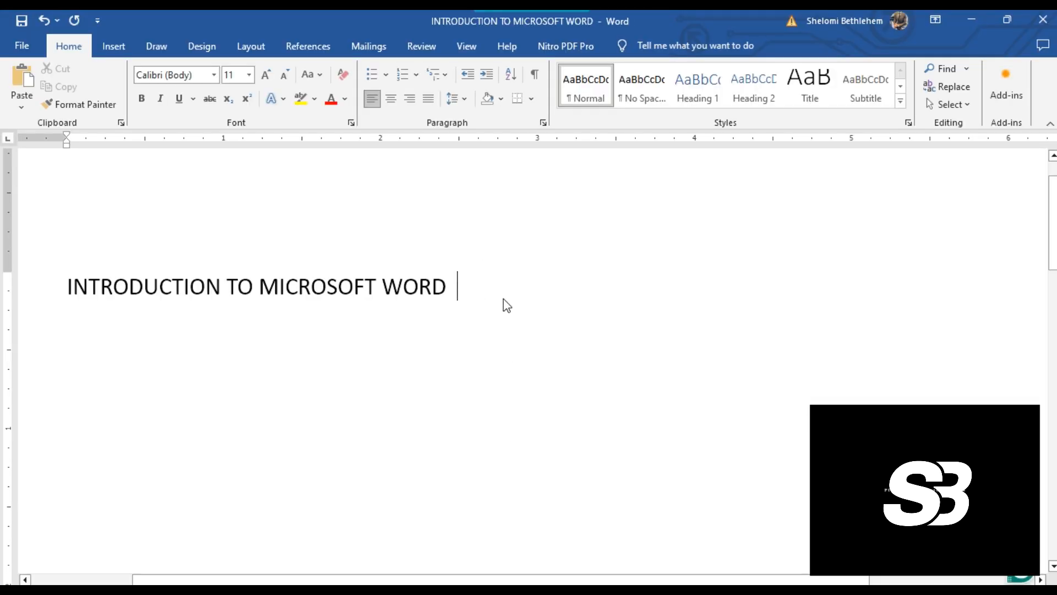
left_click(464, 288)
key("Return")
type("CTRL")
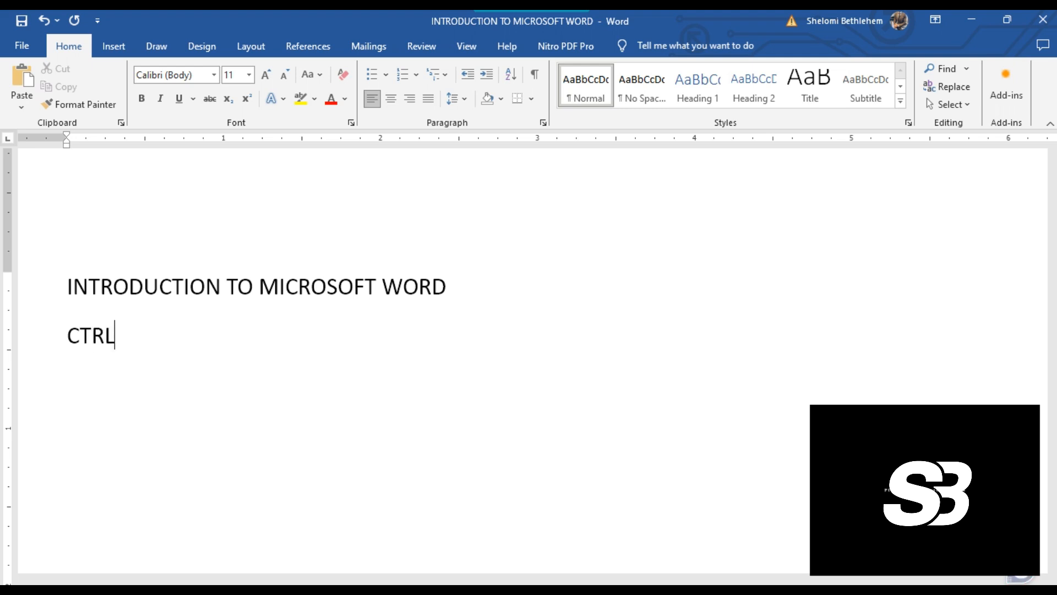
type(" + ")
type("S")
type(" (SA)")
key("Left")
type("SA")
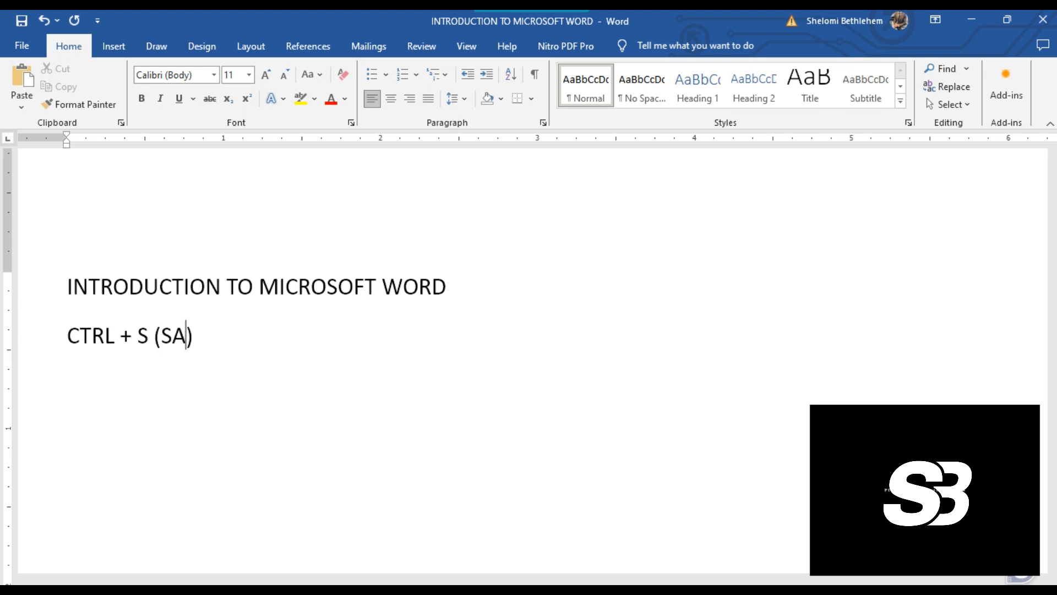
type("VE")
Add two lines reading "SAVE AS IS USED TO SAVE IN A DIFFERENT LOCATION" and "OR WITH A DIFFERENT FILENAME" below the shortcut line
type("SAVE AS")
type(" IS USE")
type("D TO")
type(" SA")
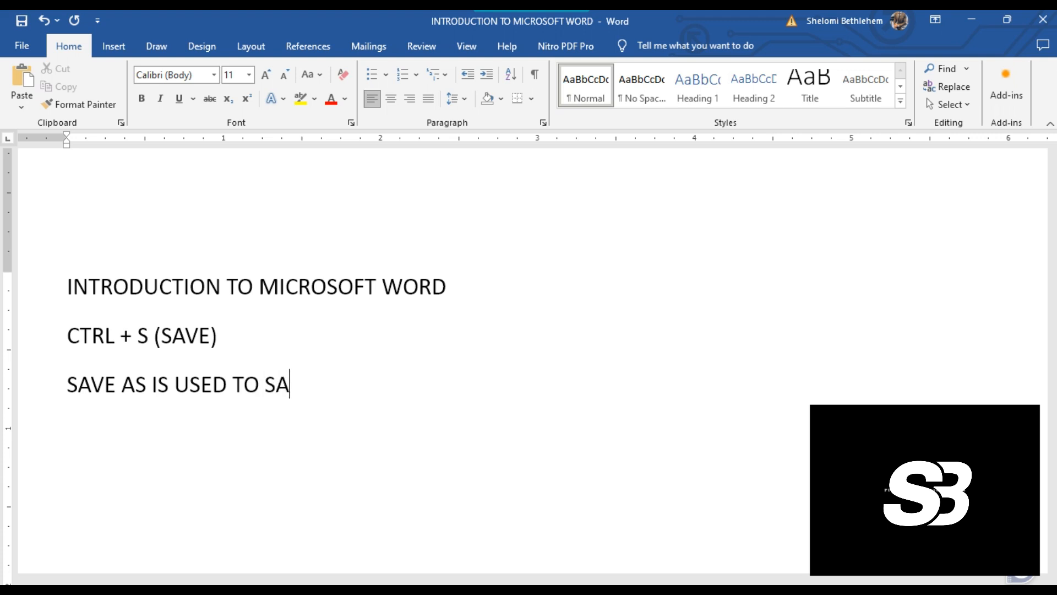
type("VE IN A DIF")
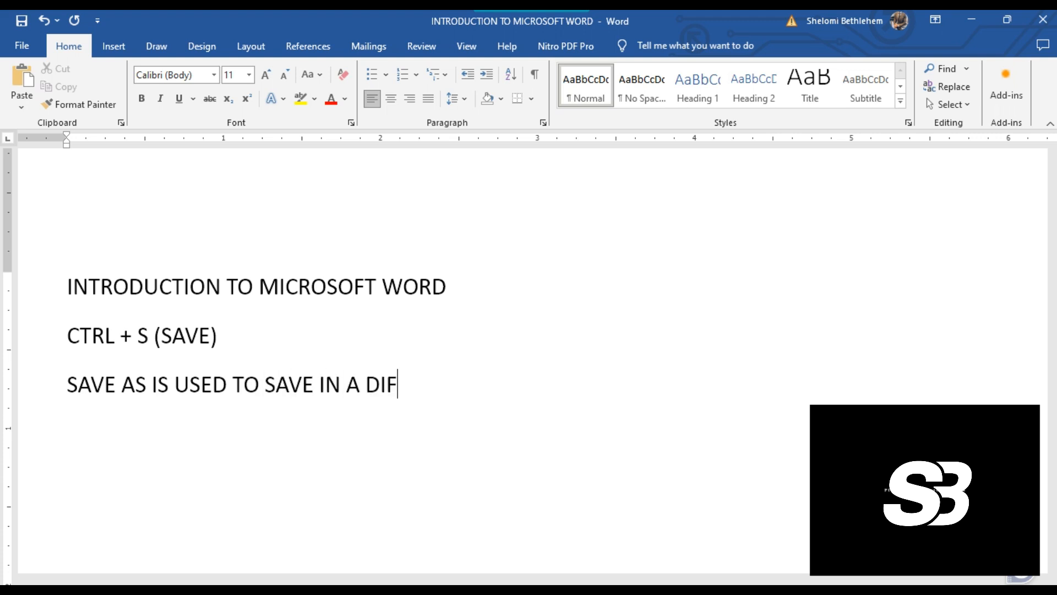
type("FERENT LOC")
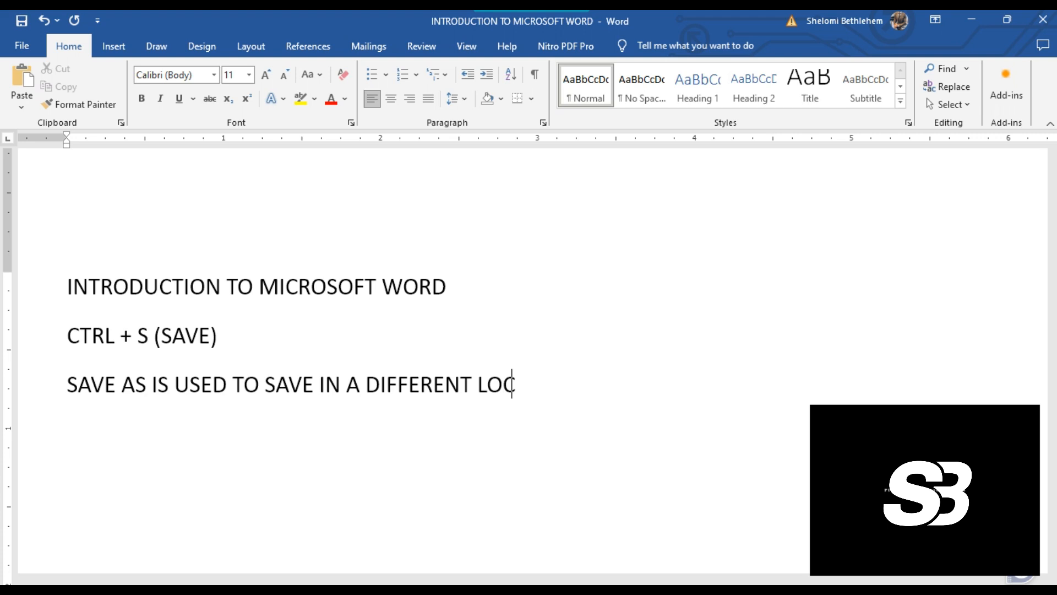
type("ATIONOR WITH A DIFFERENT FILAN")
key("BackSpace")
key("BackSpace")
type("ENAME")
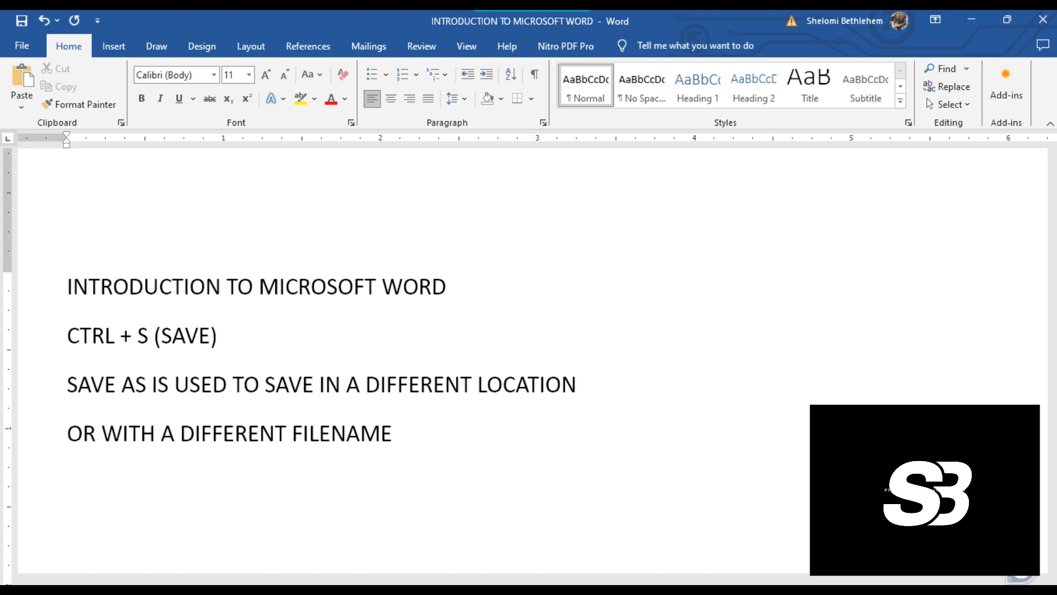
left_click(434, 383)
left_click(22, 53)
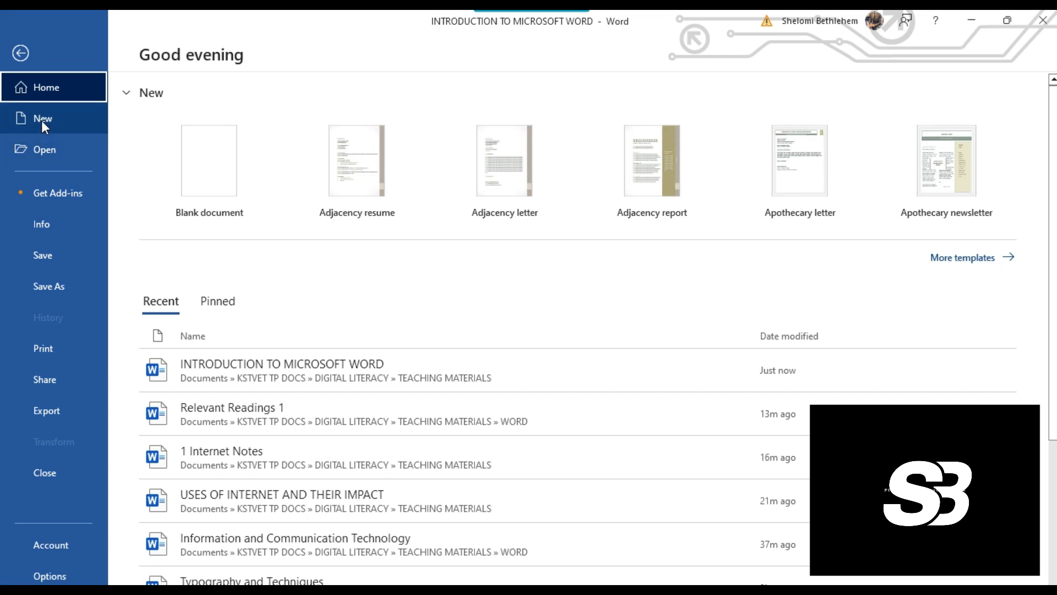
left_click(20, 53)
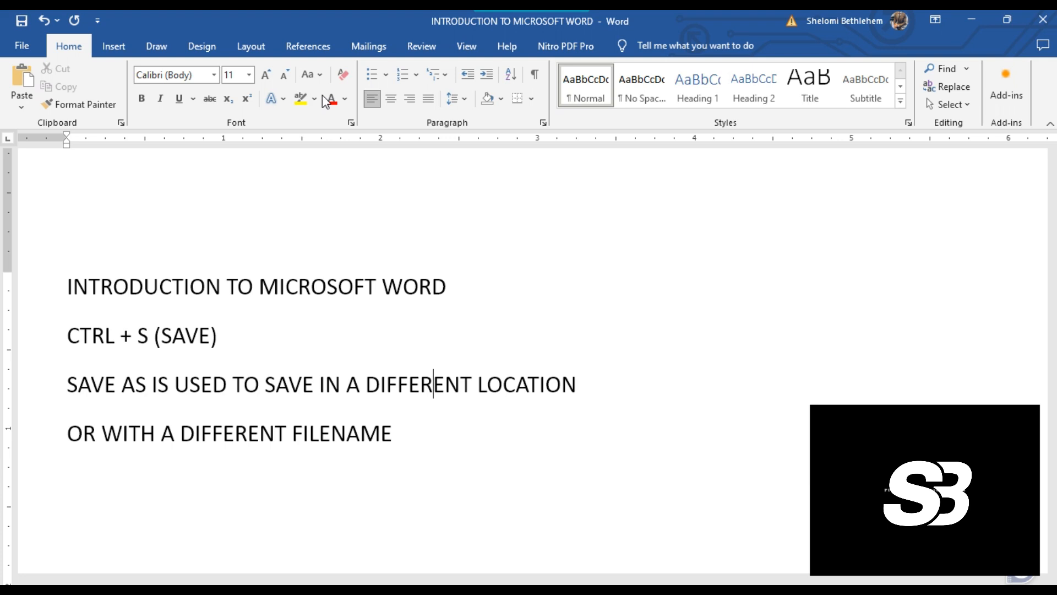
Change the font of the "INTRODUCTION TO MICROSOFT WORD" title to Another Danger - Demo
left_click_drag(454, 285, 109, 297)
left_click(460, 290)
left_click_drag(433, 295, 74, 287)
left_click(465, 300)
left_click_drag(449, 286, 65, 296)
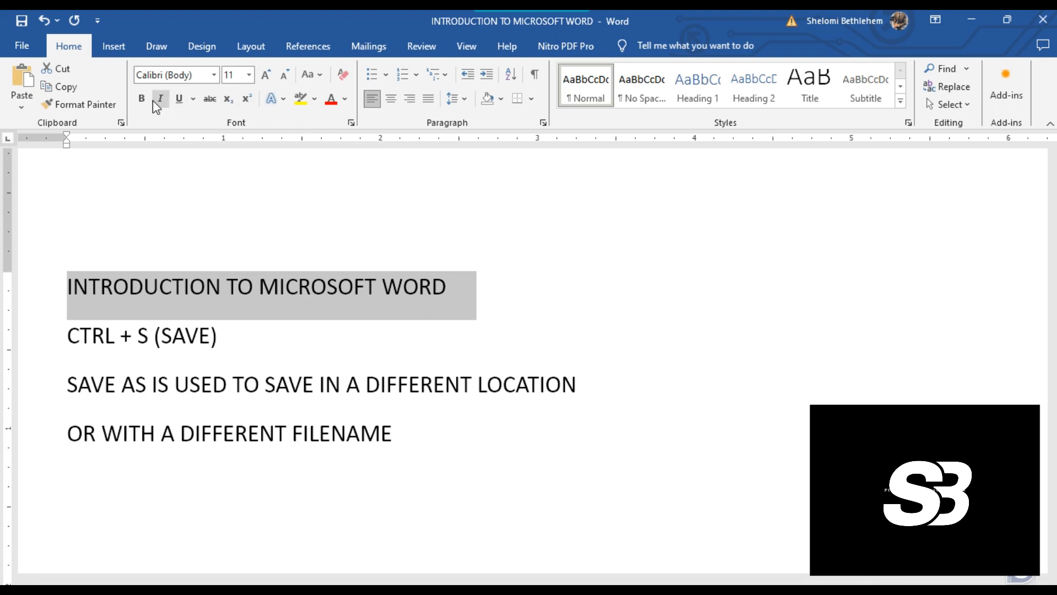
left_click(215, 75)
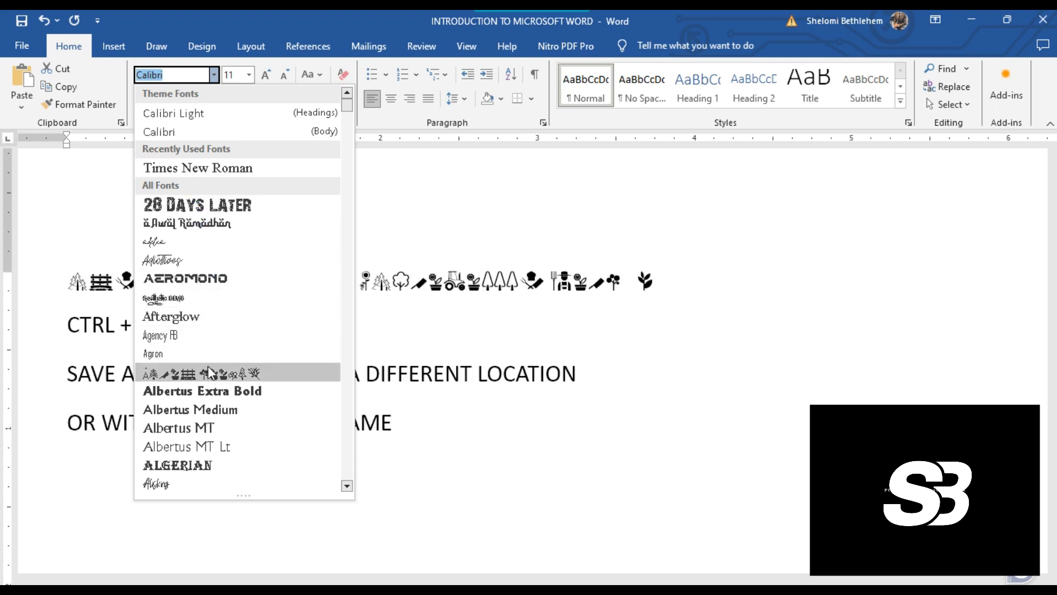
scroll(218, 350, "down", 5)
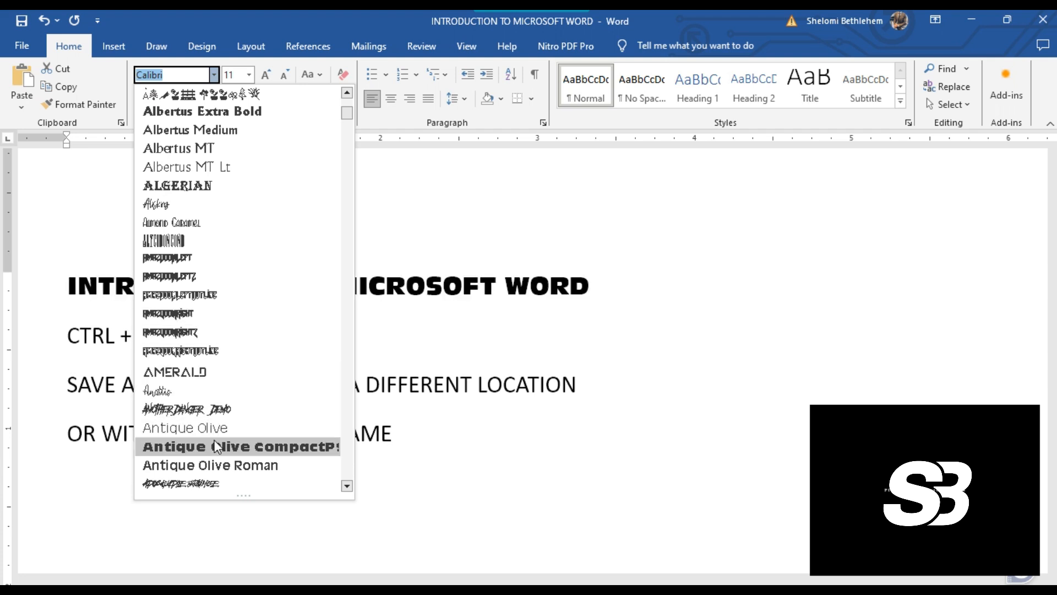
left_click(212, 409)
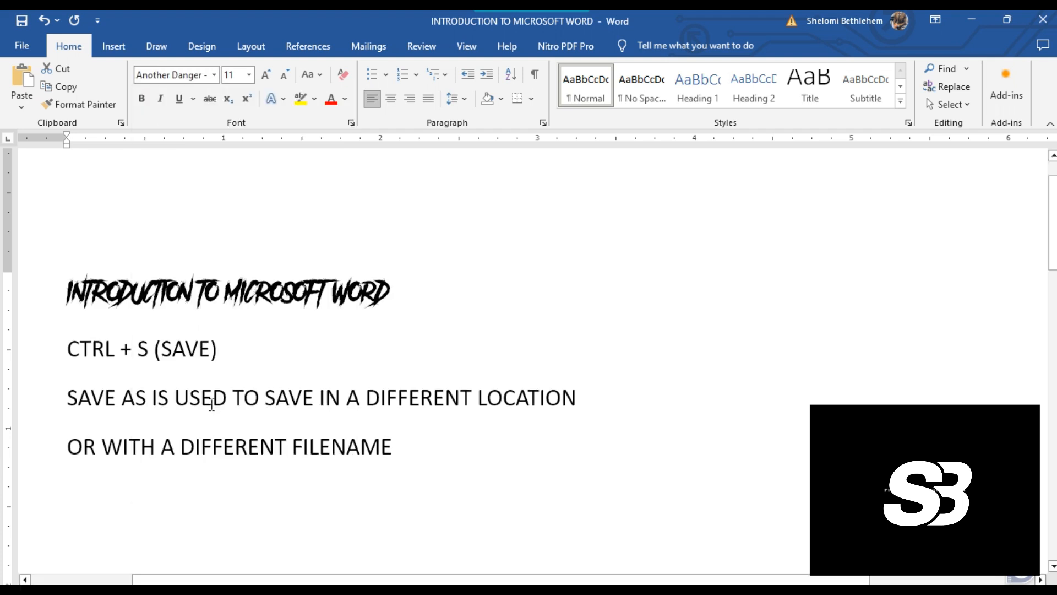
Set the font of the "INTRODUCTION TO MICROSOFT WORD" title to Albertus Extra Bold
left_click_drag(394, 299, 171, 138)
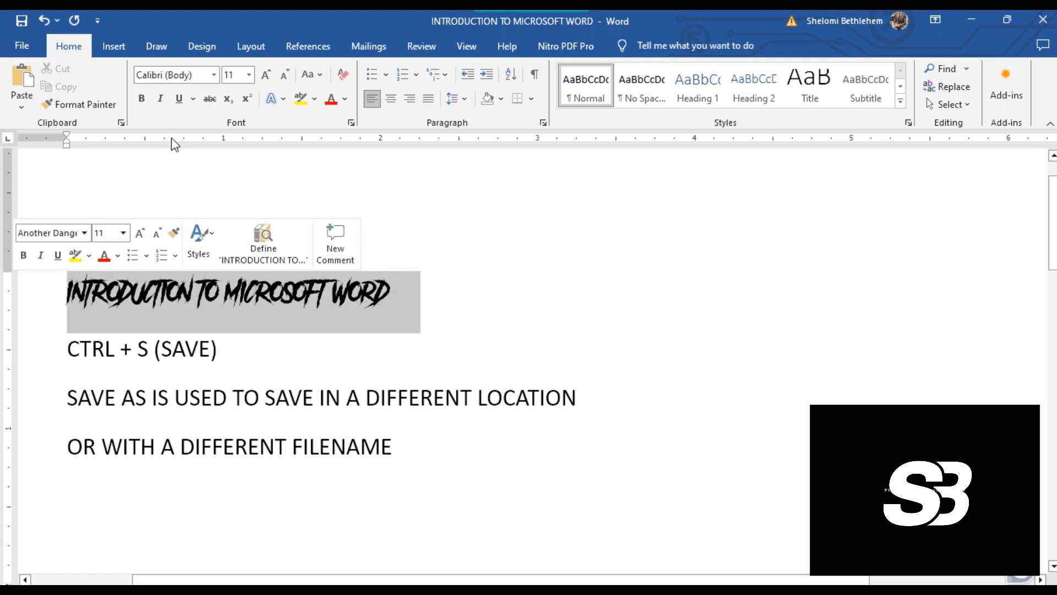
left_click(214, 75)
left_click(206, 188)
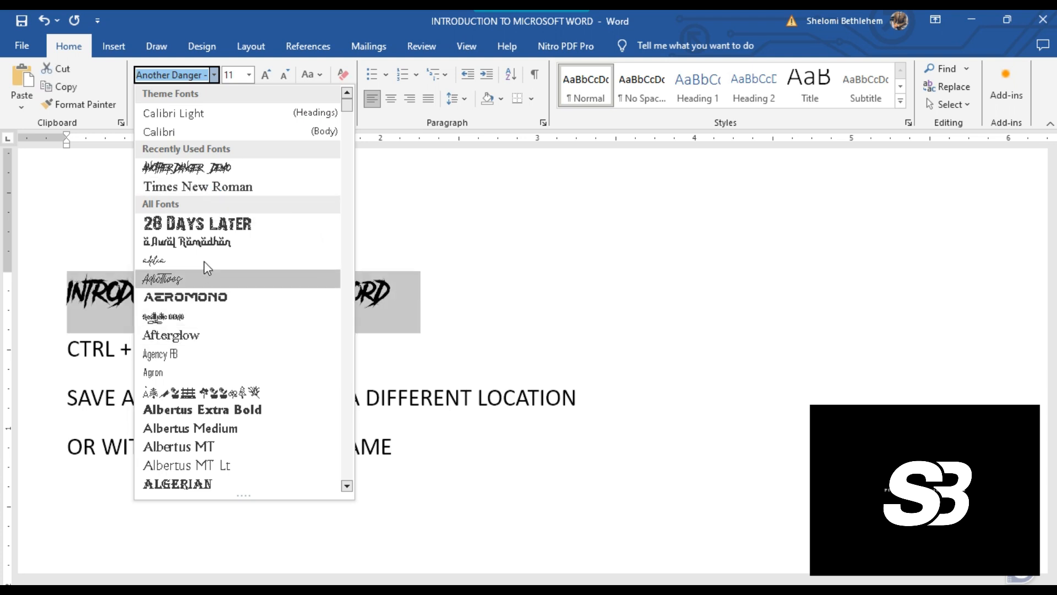
scroll(205, 372, "down", 2)
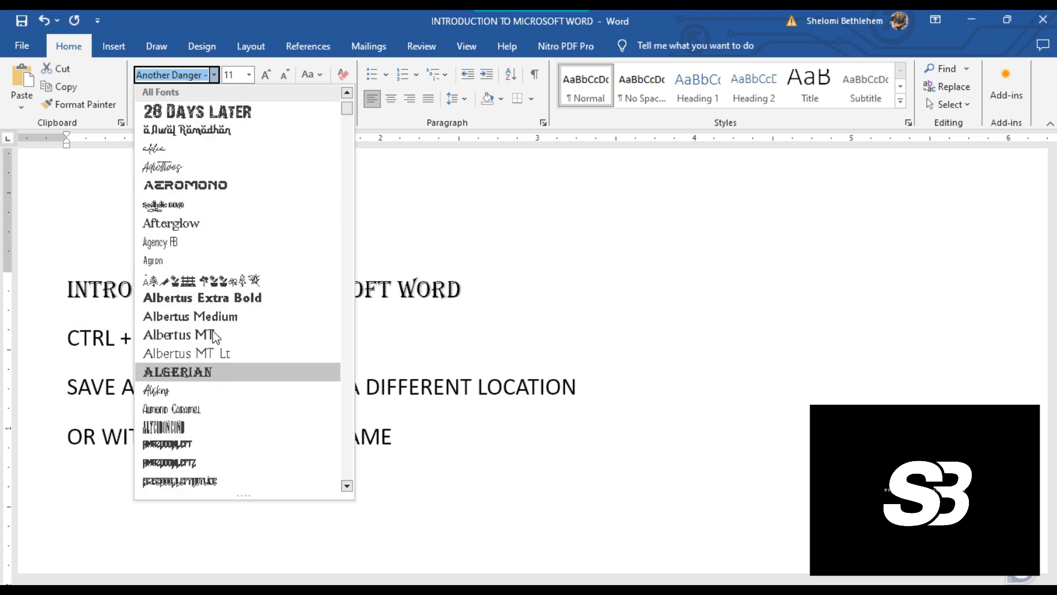
left_click(222, 297)
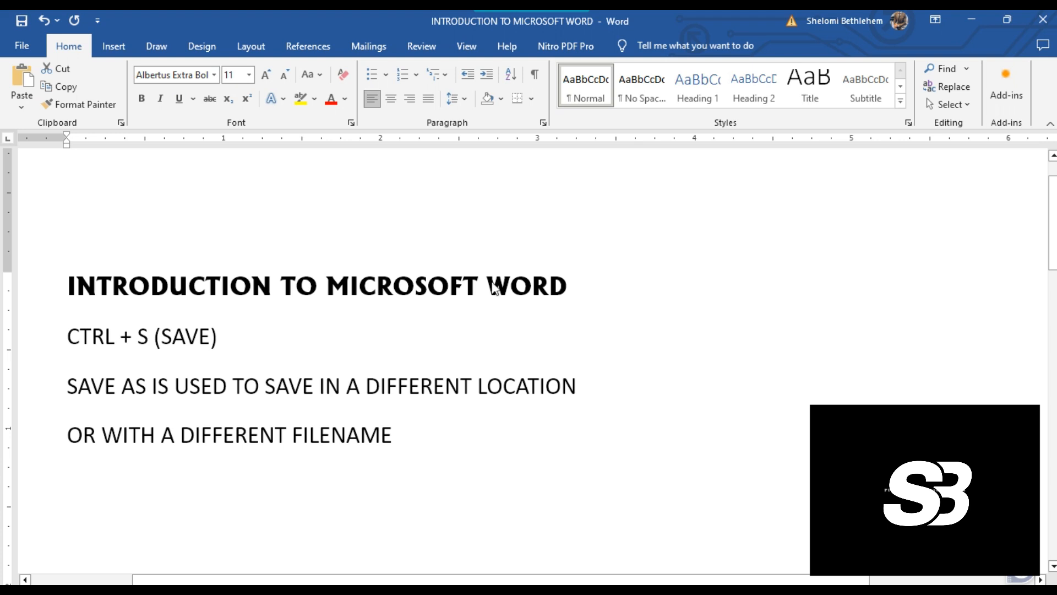
left_click(595, 323)
Underline the "INTRODUCTION TO MICROSOFT WORD" title and set its font size to 16
left_click_drag(576, 283, 107, 271)
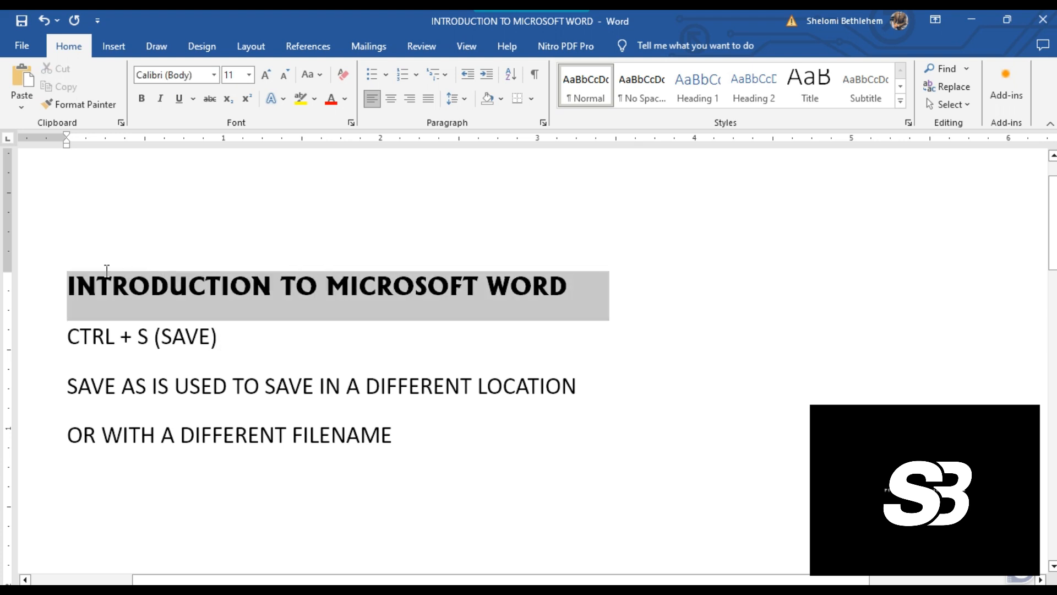
left_click(179, 103)
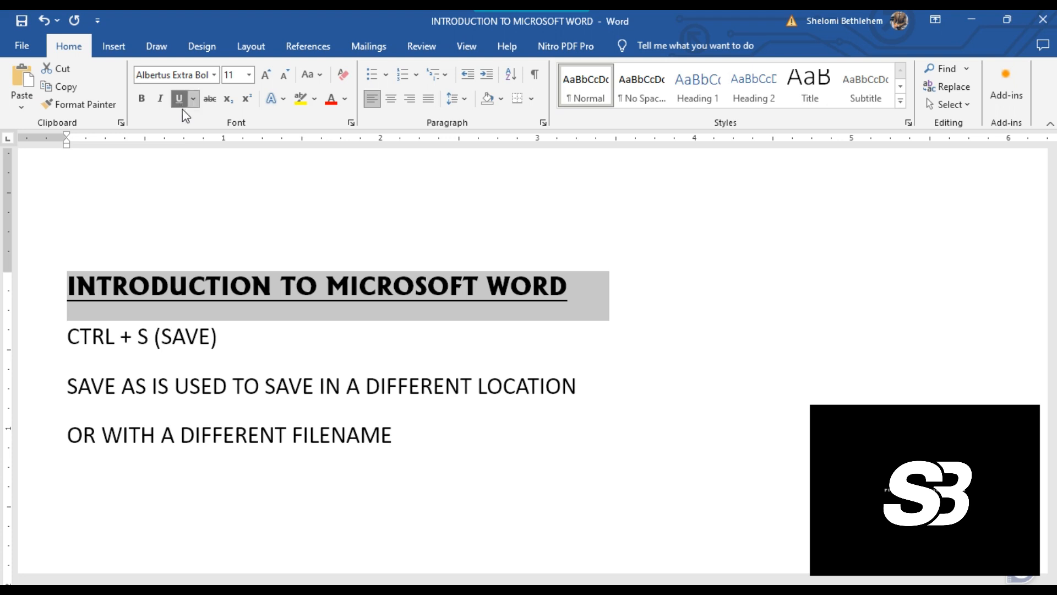
left_click(250, 75)
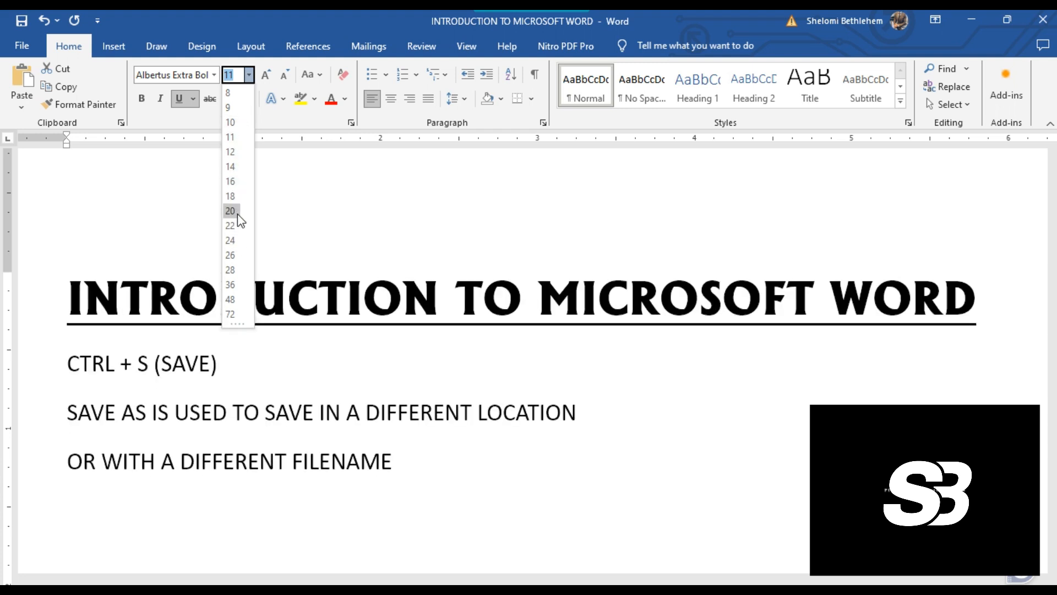
left_click(231, 181)
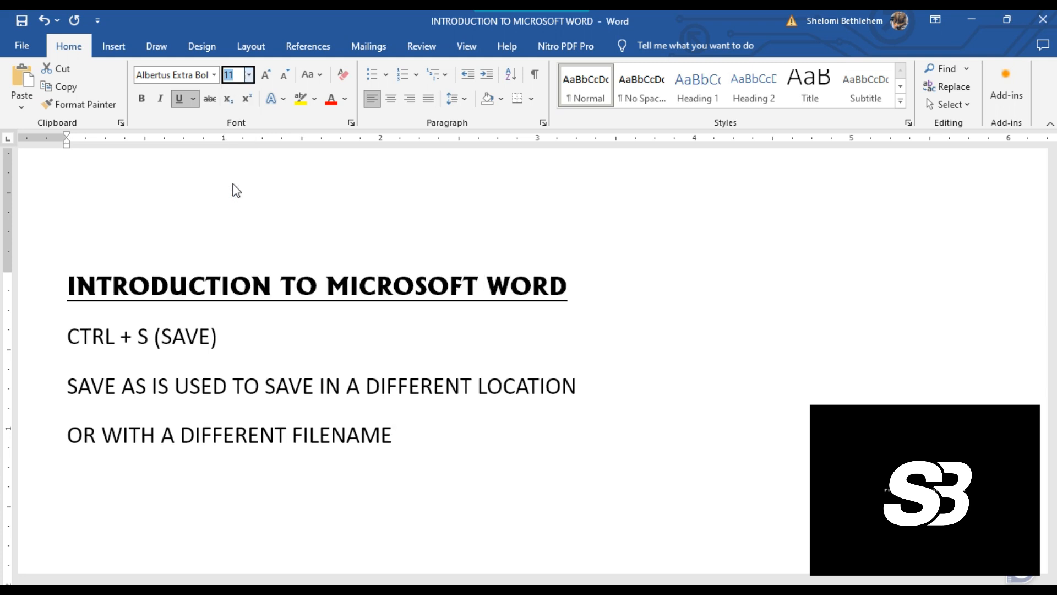
Grow and shrink the title's font size in increments, ending at 12
left_click(265, 75)
left_click(287, 74)
left_click(268, 73)
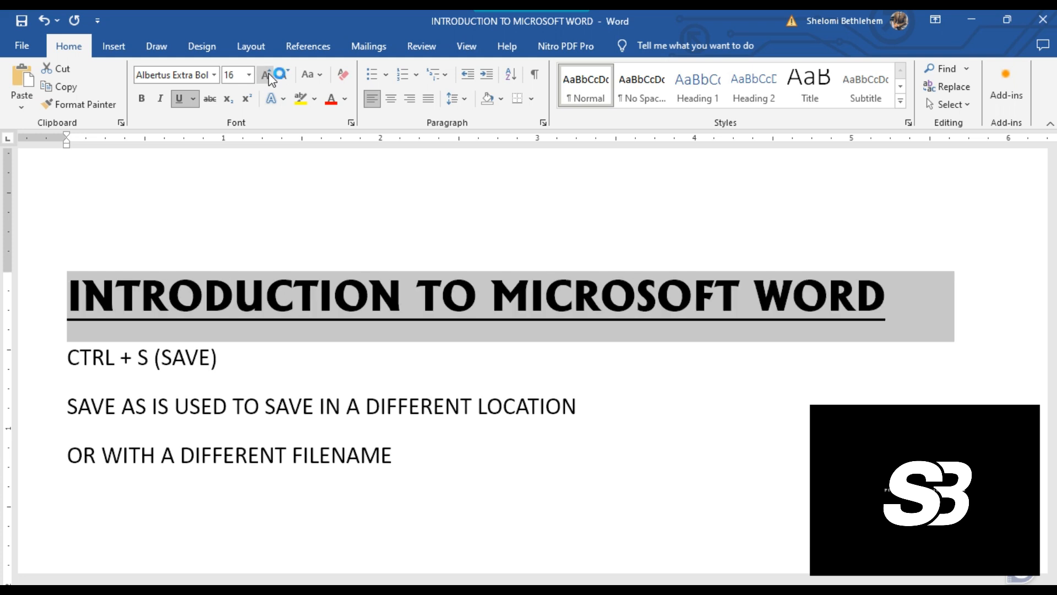
left_click(269, 74)
left_click(270, 75)
left_click(283, 76)
left_click(283, 76)
left_click(283, 76)
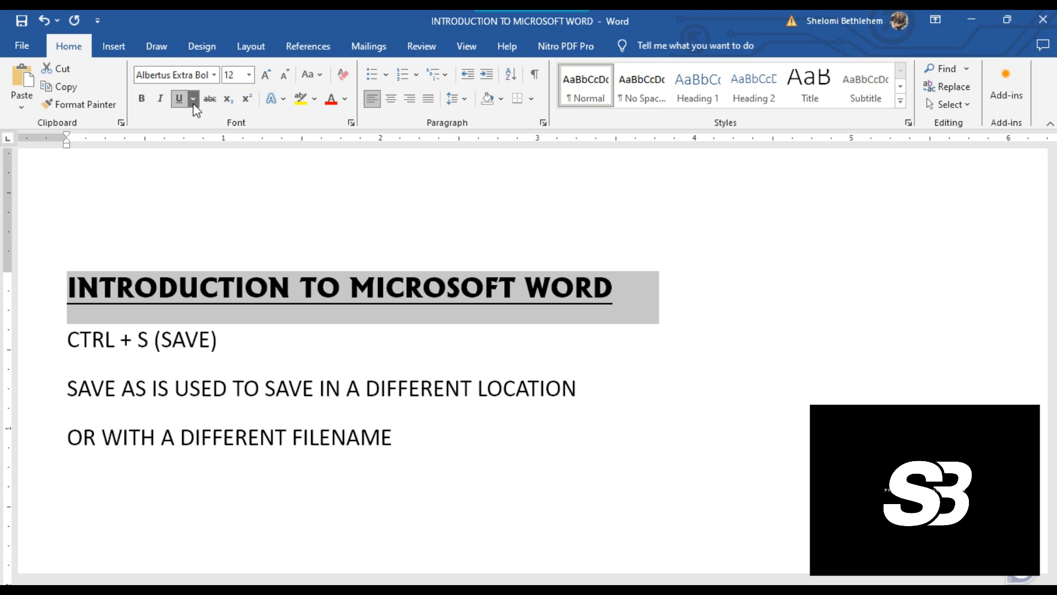
Italicize the title, and apply and remove strikethrough on it
left_click(161, 99)
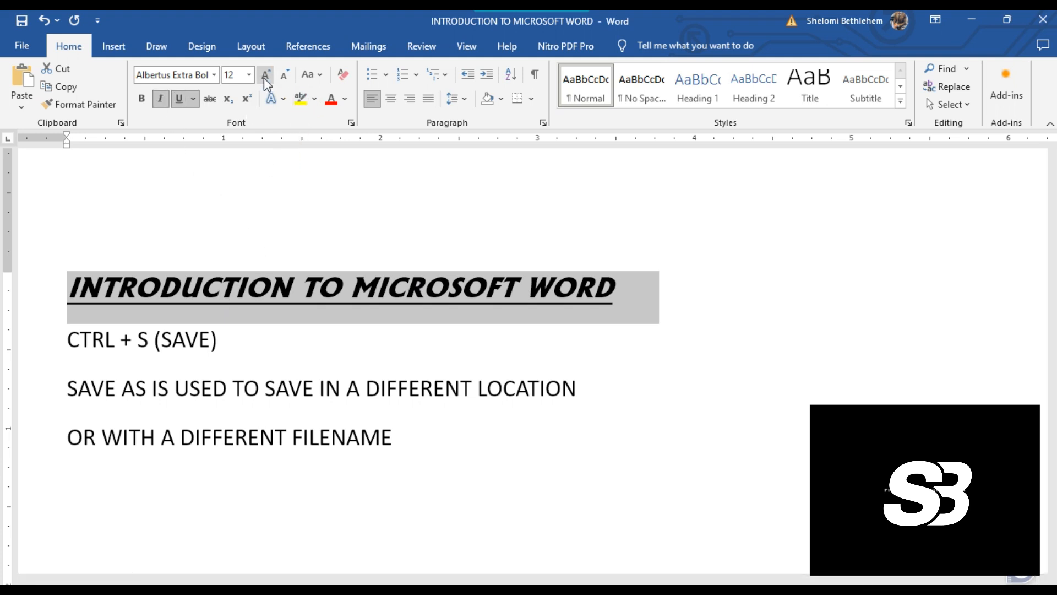
left_click(210, 101)
left_click(210, 101)
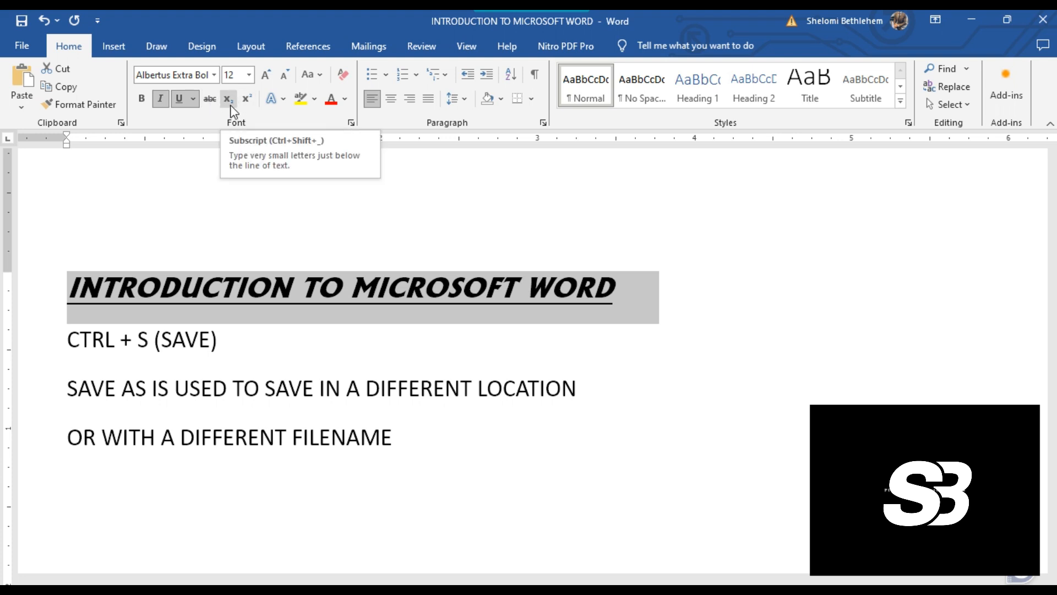
Add a line reading "H20" below the "CTRL + S (SAVE)" line and set its font size to 28
left_click(622, 326)
left_click(325, 349)
key("Return")
type("H20")
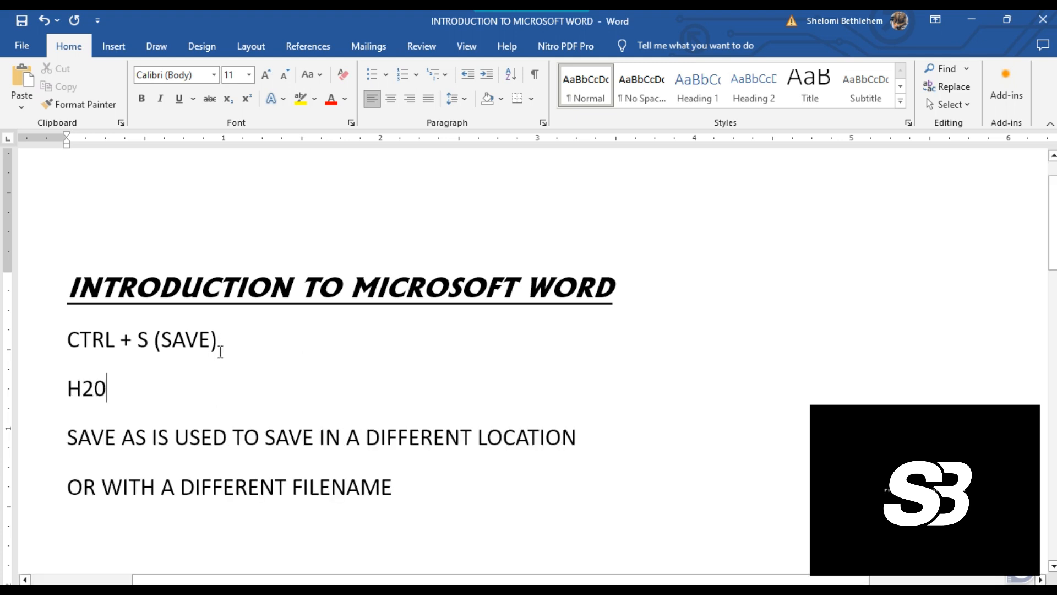
left_click(54, 387)
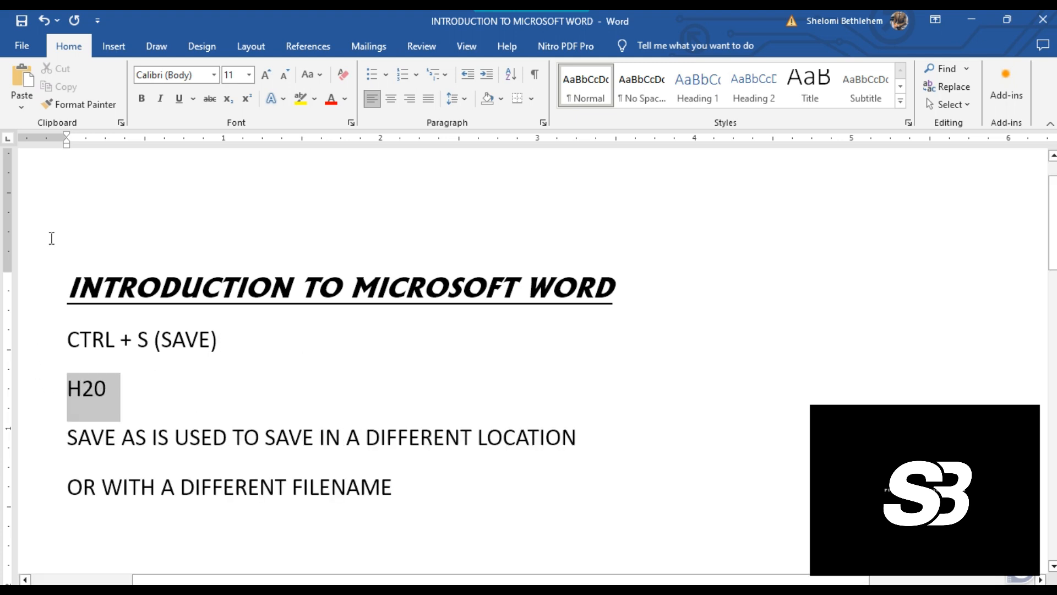
left_click(249, 77)
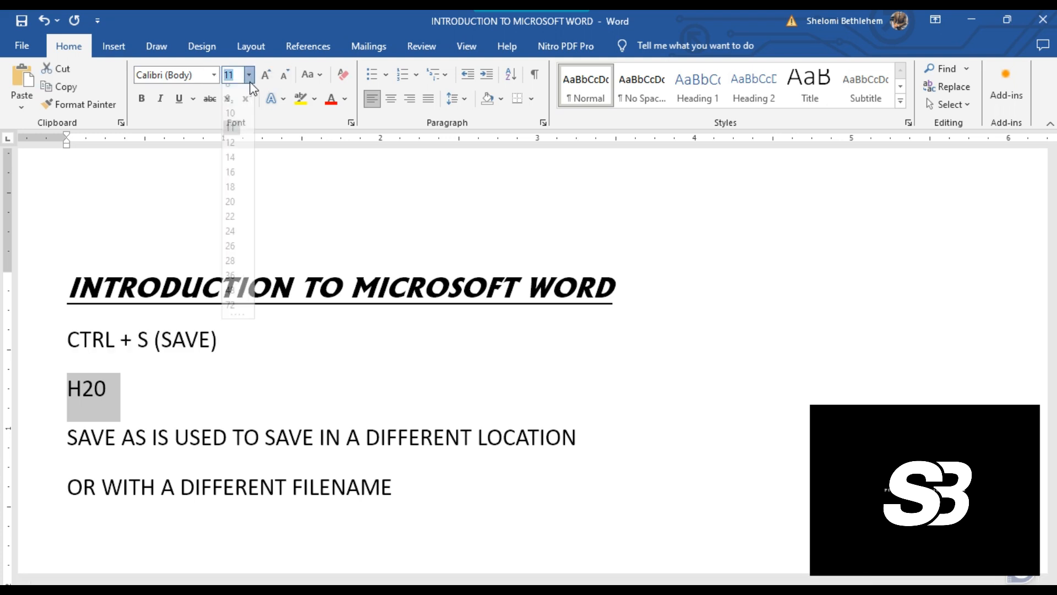
left_click(230, 261)
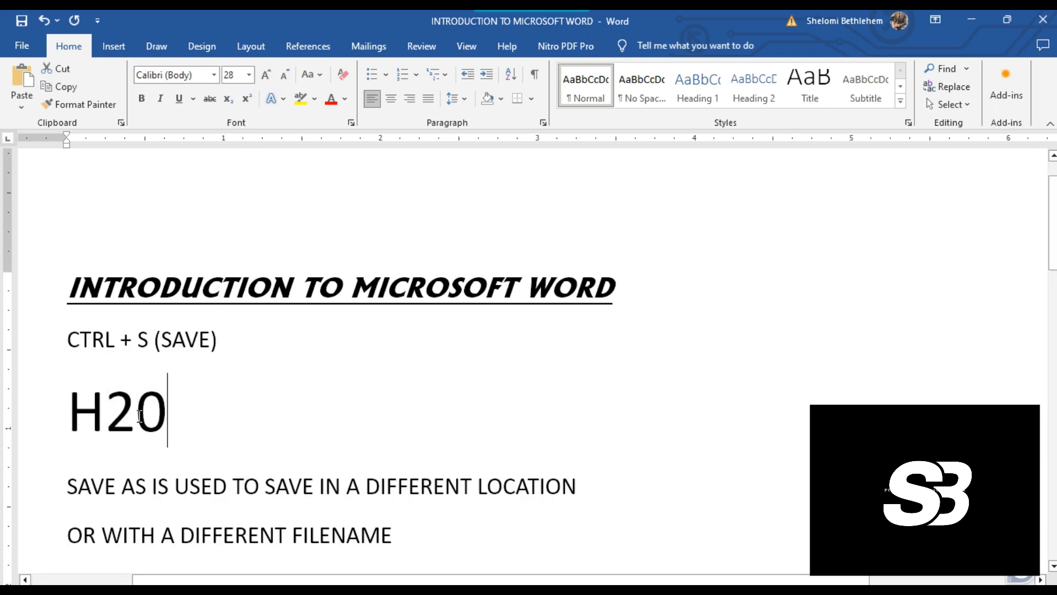
Format the 2 in "H20" as subscript
left_click_drag(140, 416, 106, 416)
left_click(235, 103)
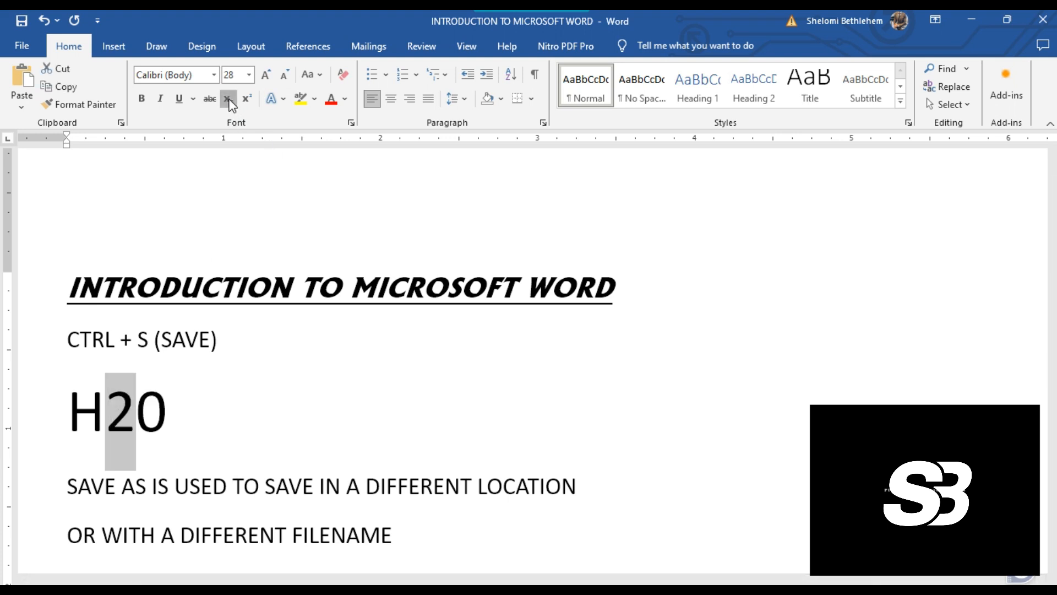
left_click(127, 410)
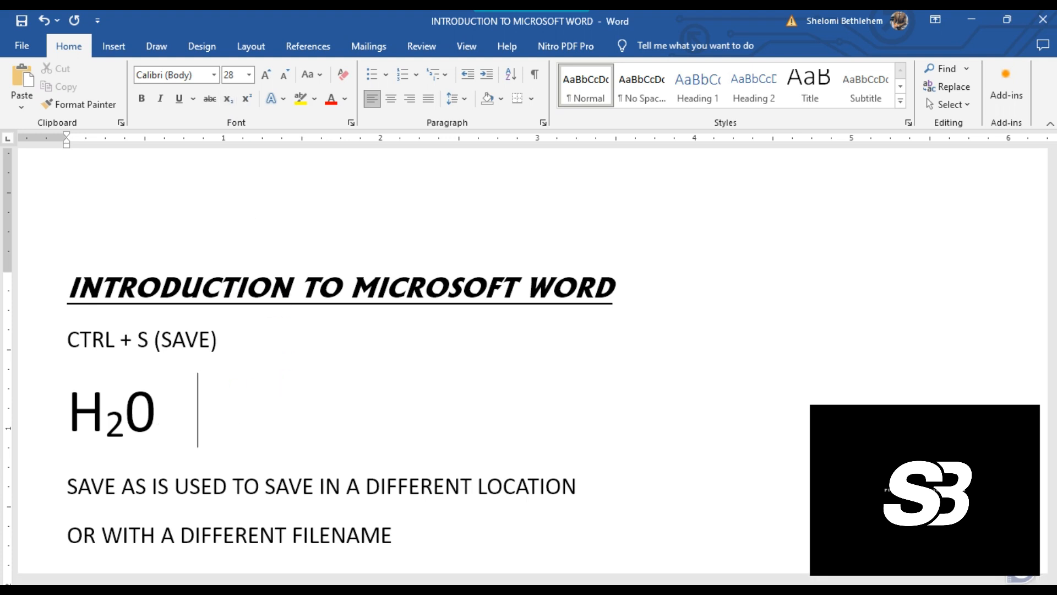
Add "H2" after the H20 formula on the same line and format its 2 as superscript
type("H2")
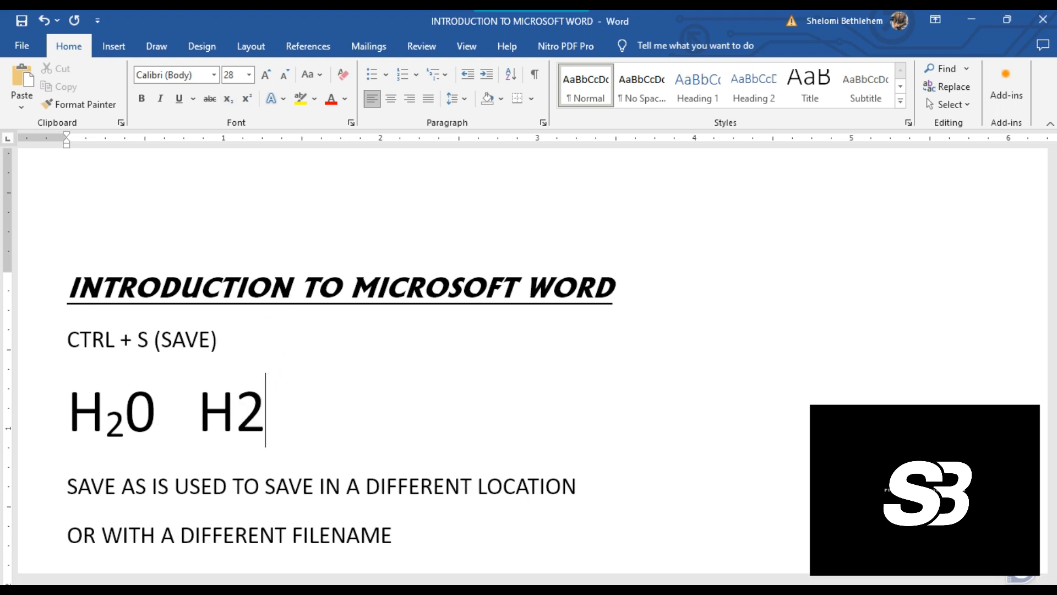
left_click_drag(265, 416, 235, 415)
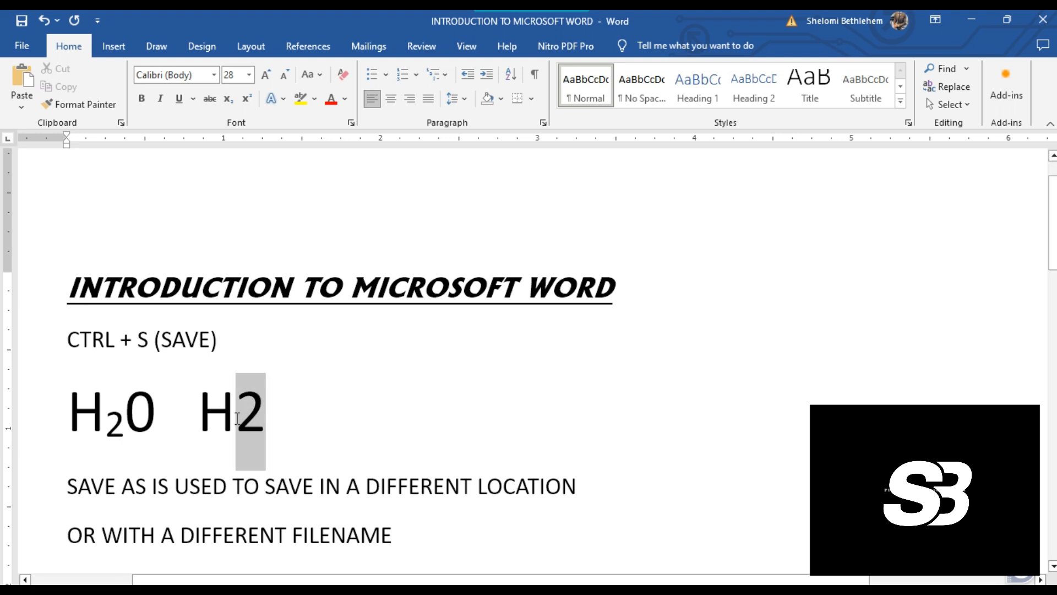
left_click(247, 98)
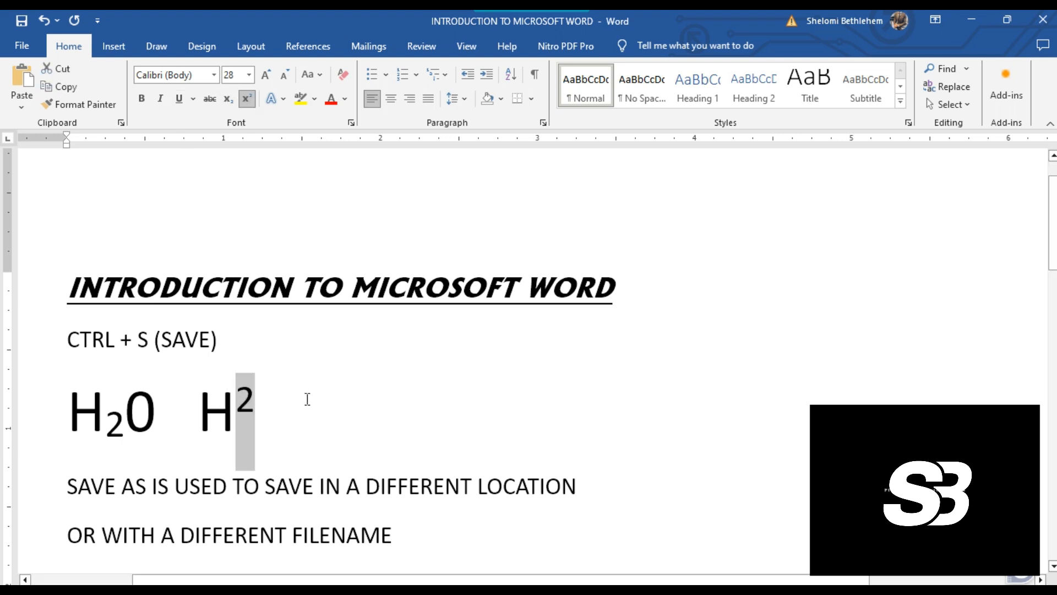
Add the word "SUPERSCRIPT" in superscript after the second formula on the same line
left_click(269, 407)
triple_click(269, 408)
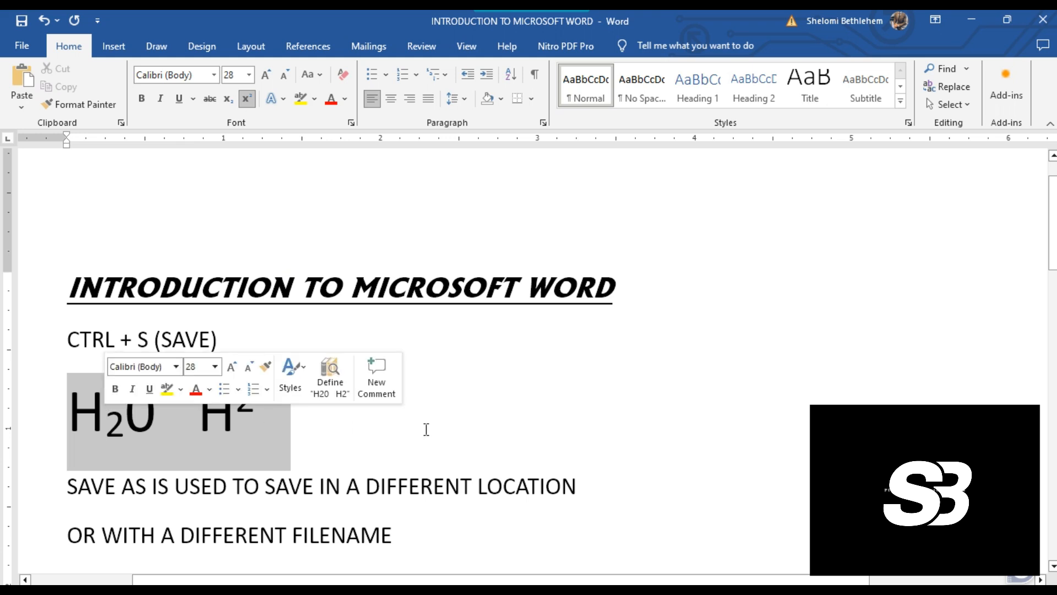
left_click(393, 447)
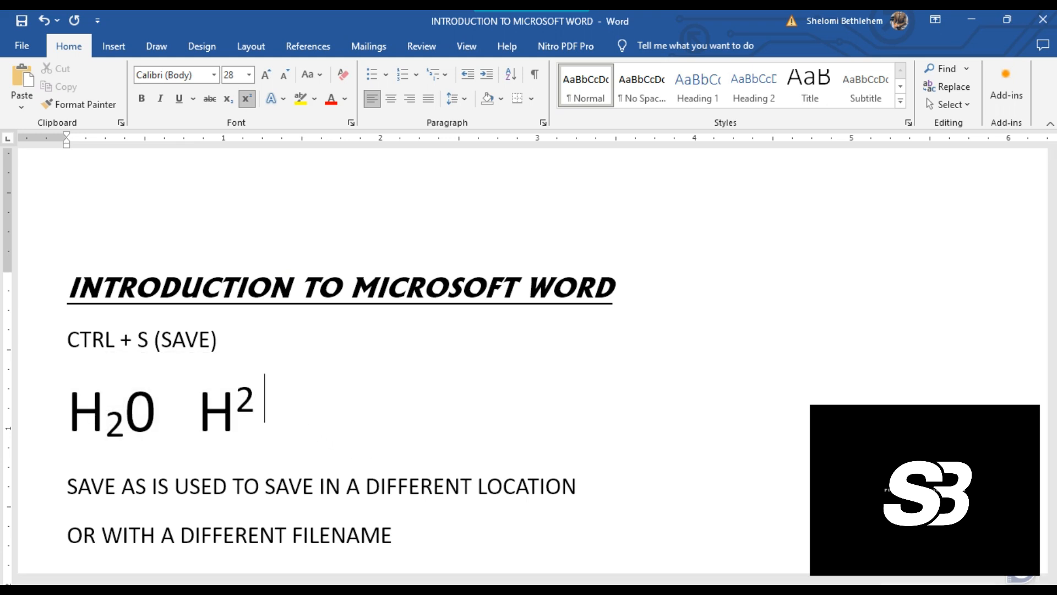
type("SUP")
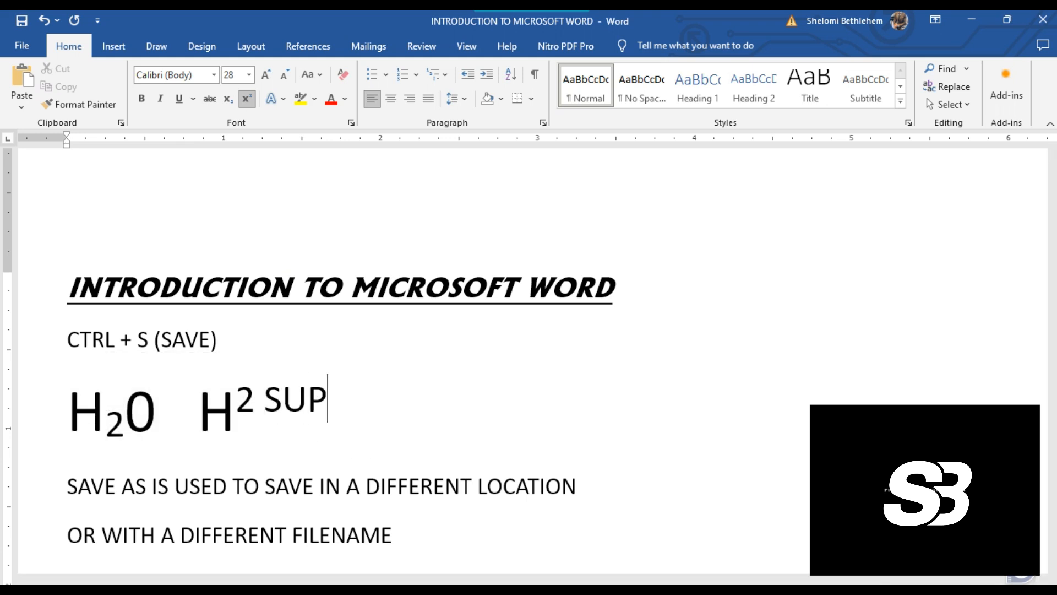
type("ERSCRIPT")
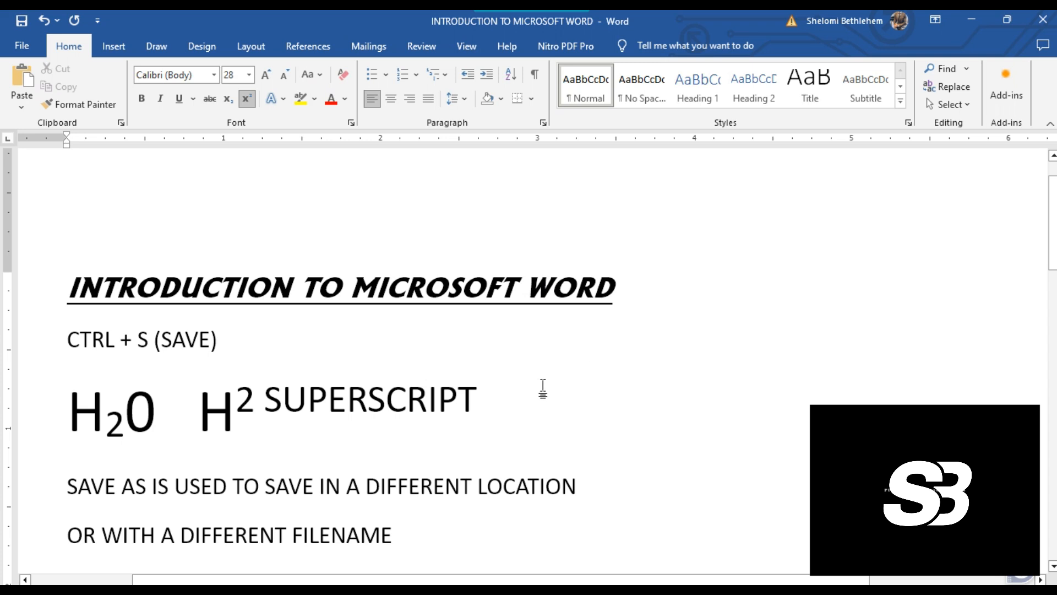
Change the "OR WITH A DIFFERENT FILENAME" line to lowercase and back to uppercase
scroll(609, 388, "down", 3)
left_click_drag(454, 303, 38, 305)
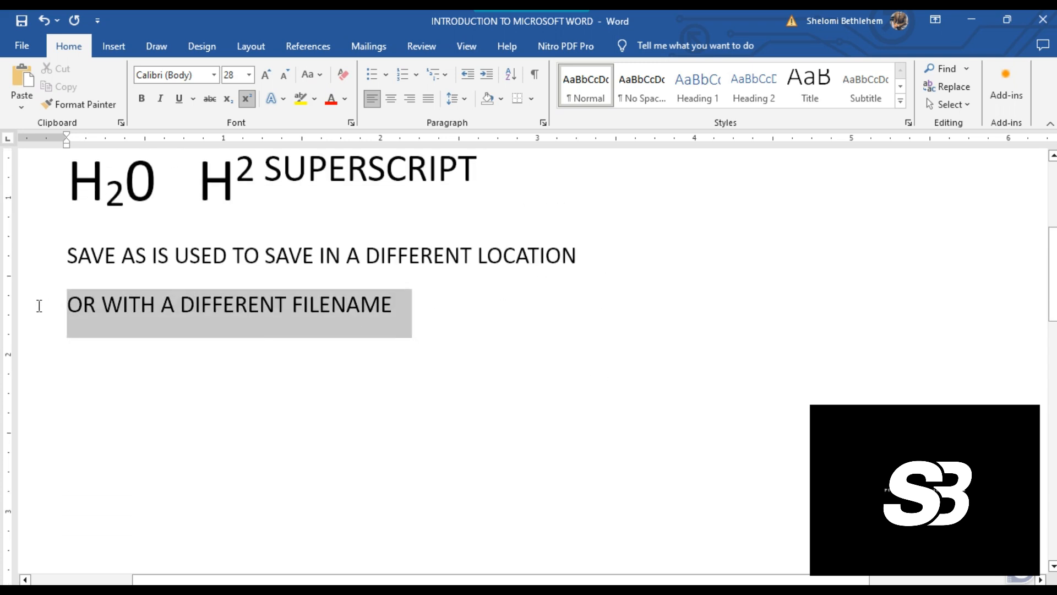
left_click(321, 77)
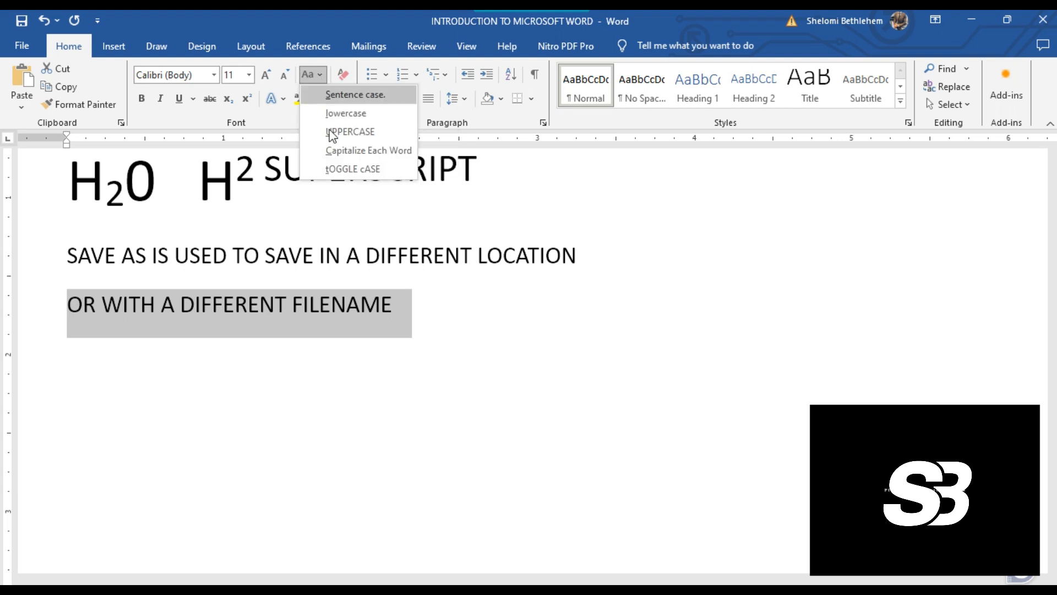
left_click(331, 118)
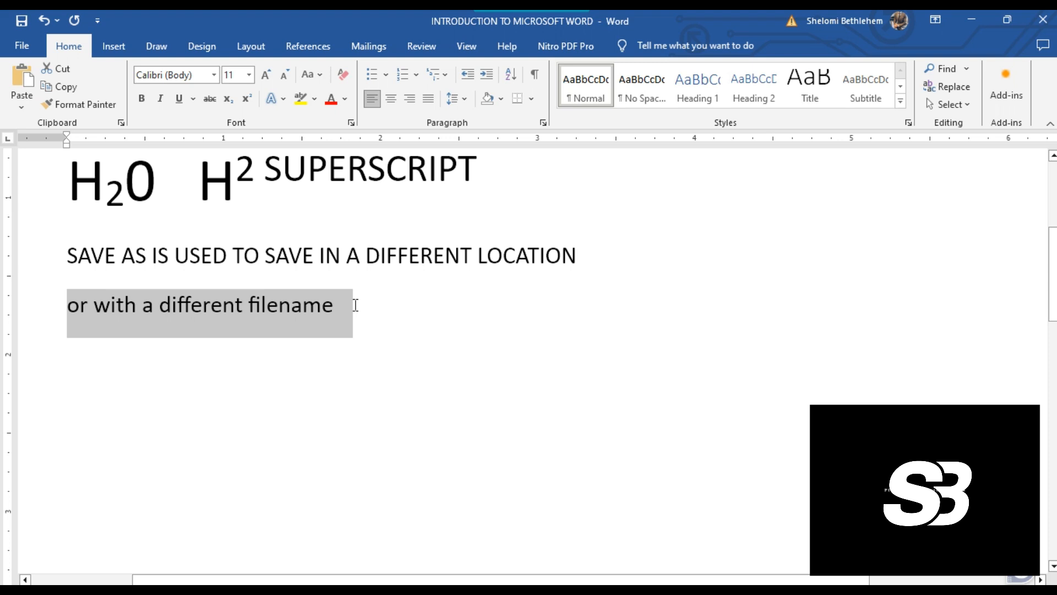
left_click(319, 81)
left_click(331, 147)
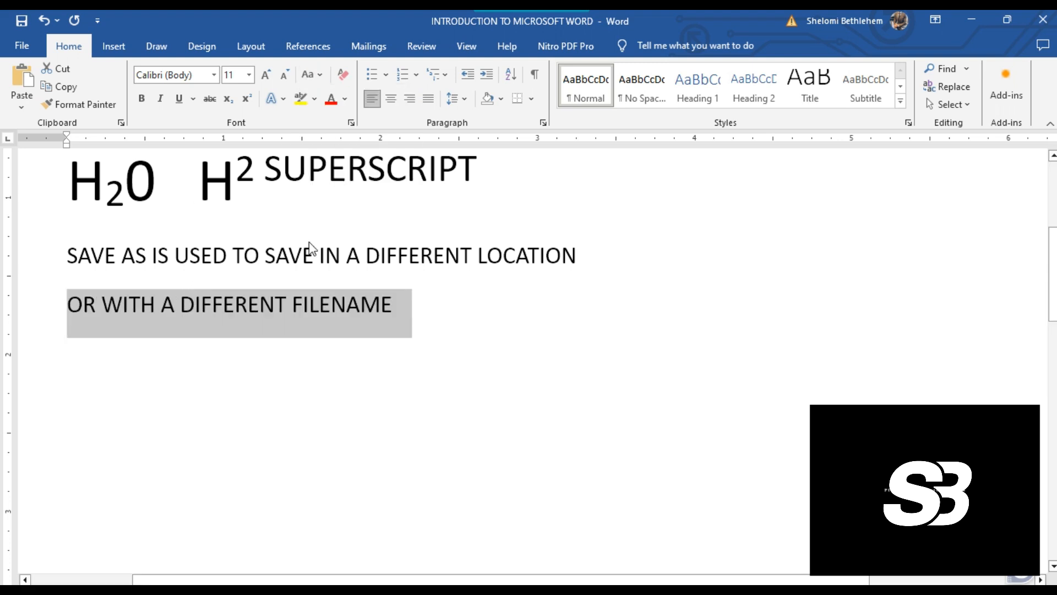
Apply the Capitalize Each Word case to the "OR WITH A DIFFERENT FILENAME" line
left_click(315, 80)
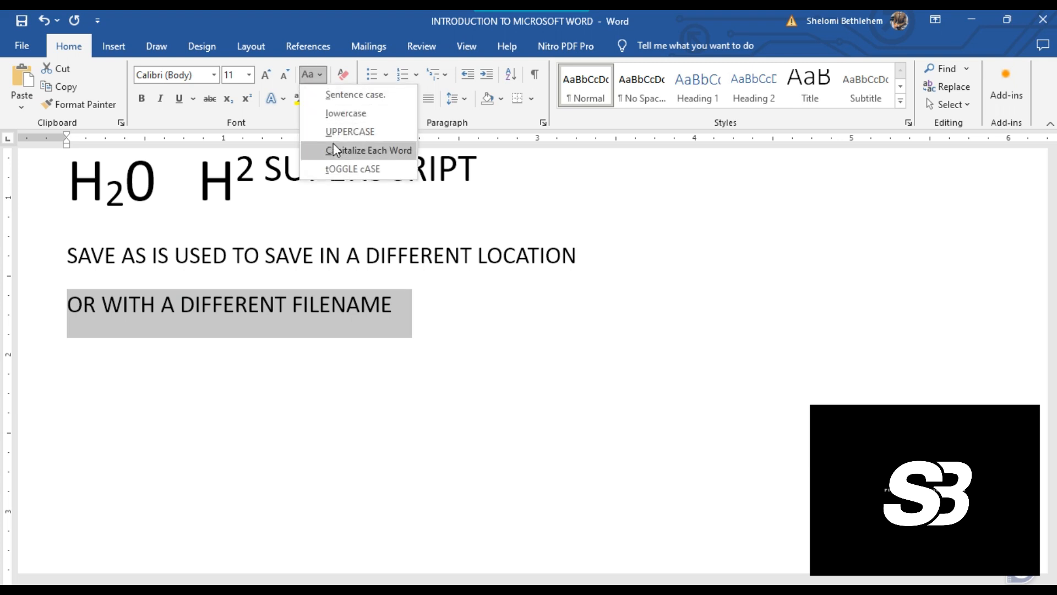
left_click(429, 119)
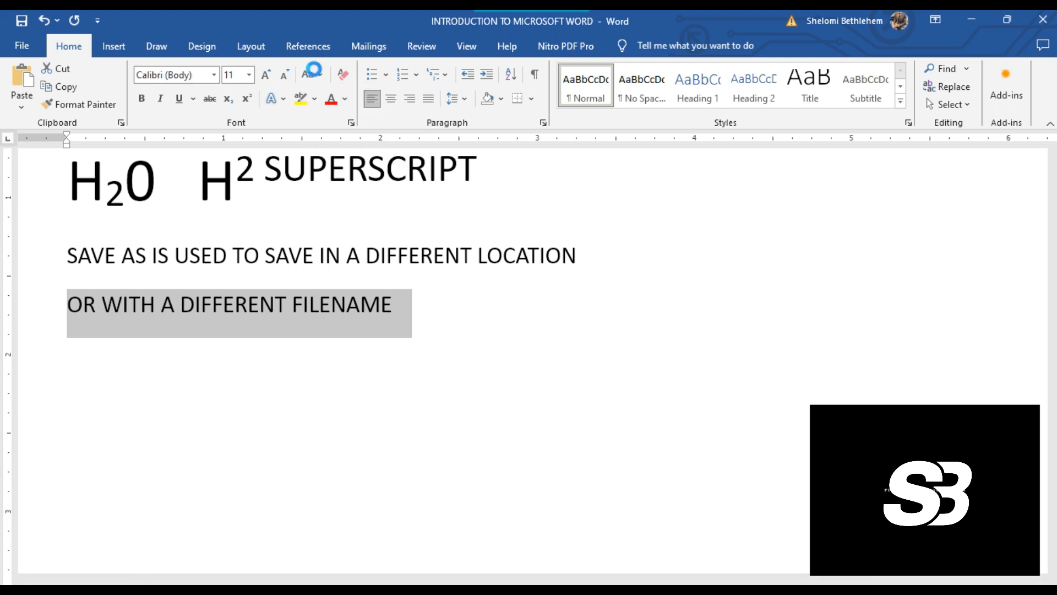
left_click(311, 74)
left_click(368, 151)
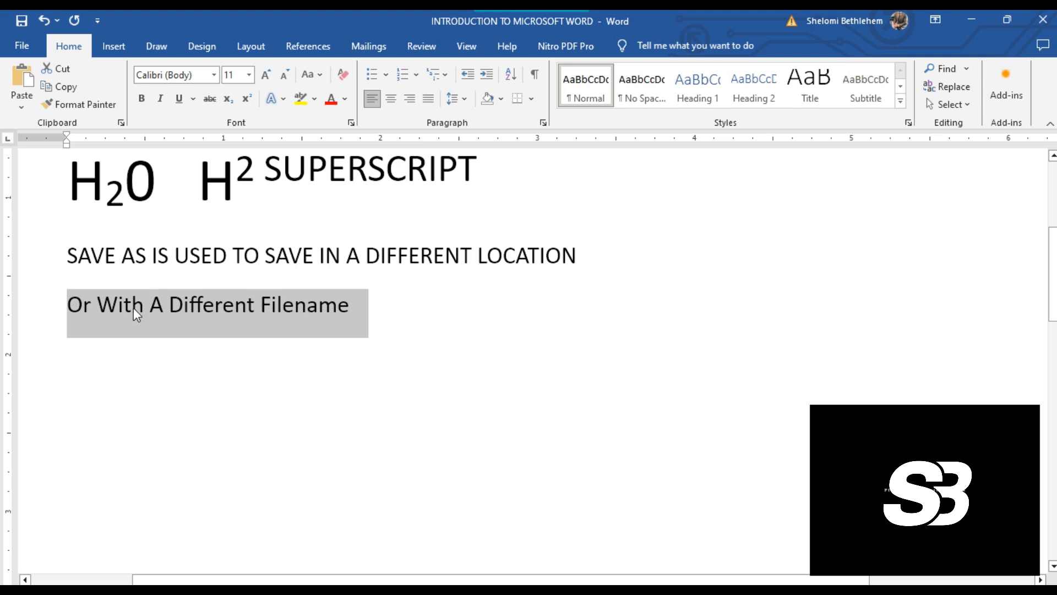
left_click(112, 307)
left_click_drag(117, 306, 96, 304)
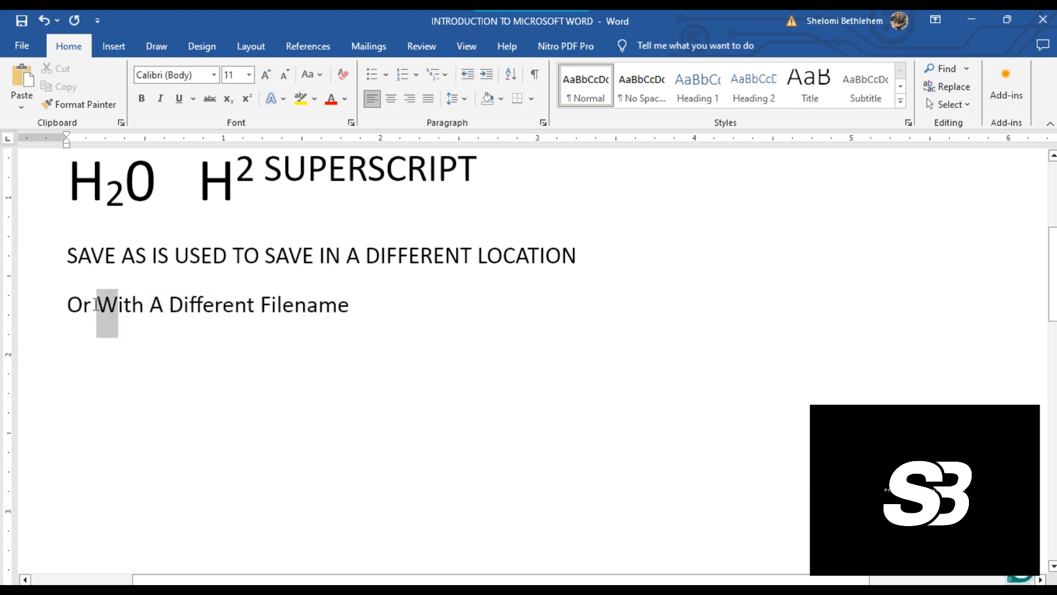
left_click_drag(165, 305, 260, 305)
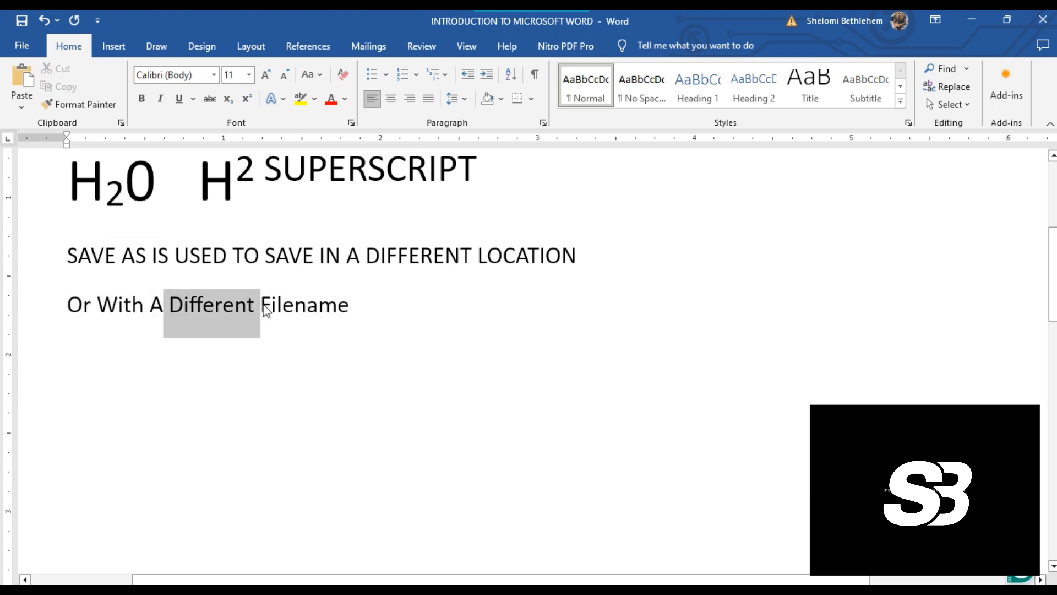
left_click(265, 308)
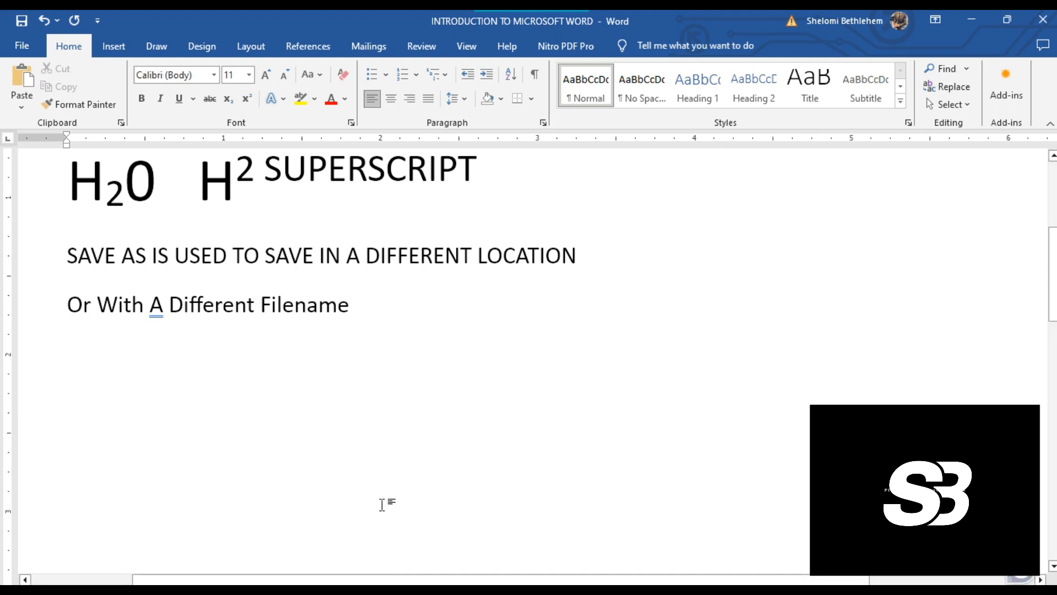
Minimize the current document and switch to the open "Information and Communication Technology" document
left_click(966, 25)
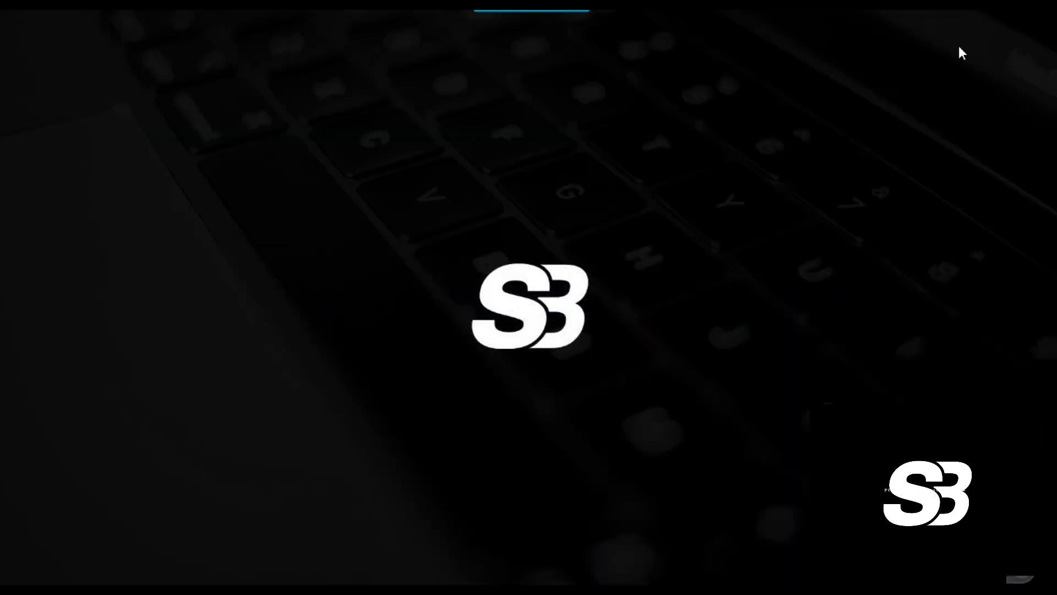
key("alt+Tab")
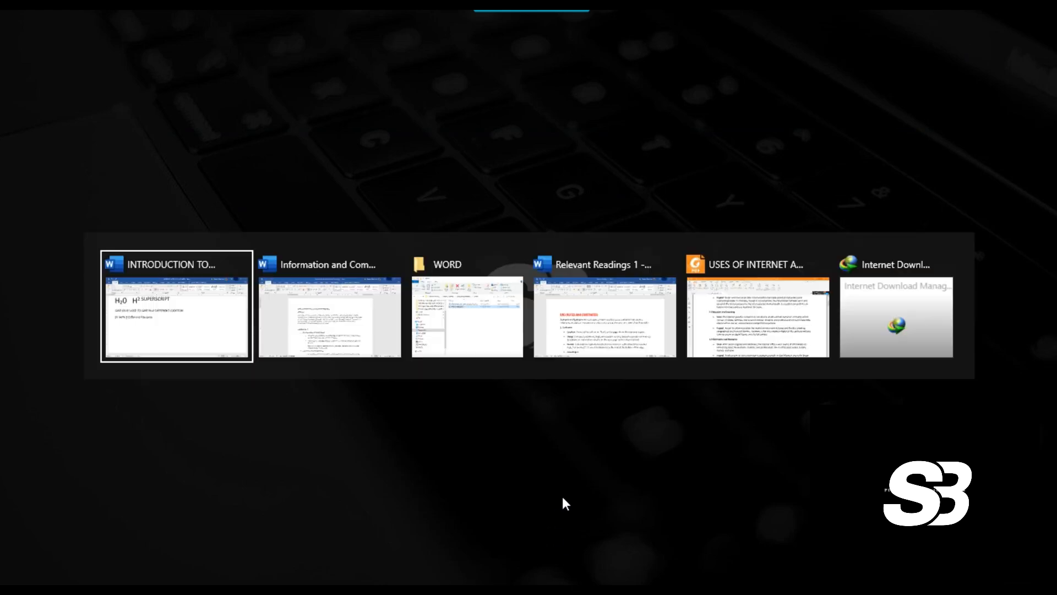
key("alt+Tab")
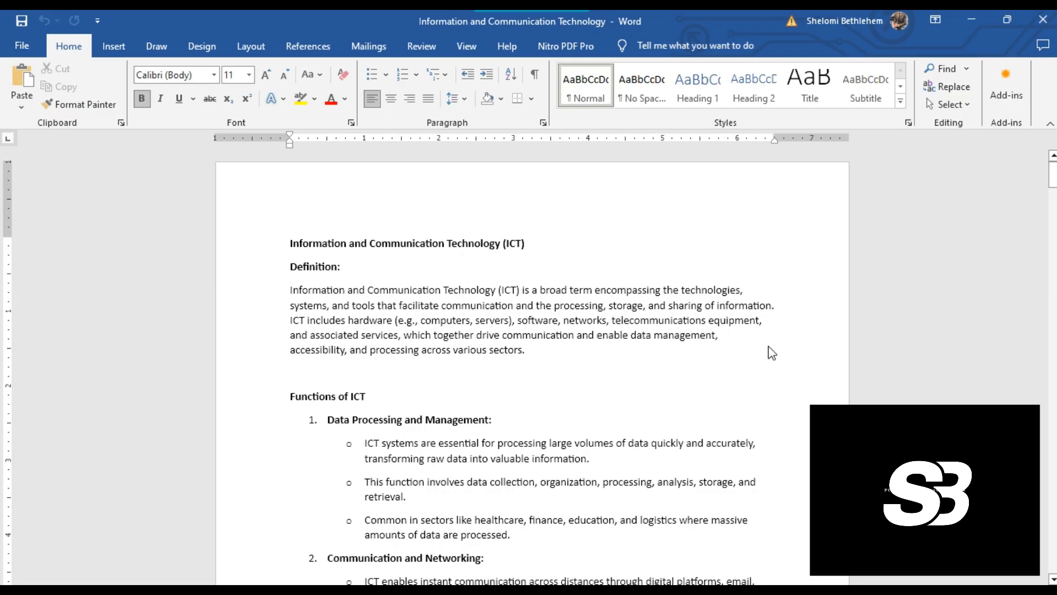
scroll(550, 330, "down", 2)
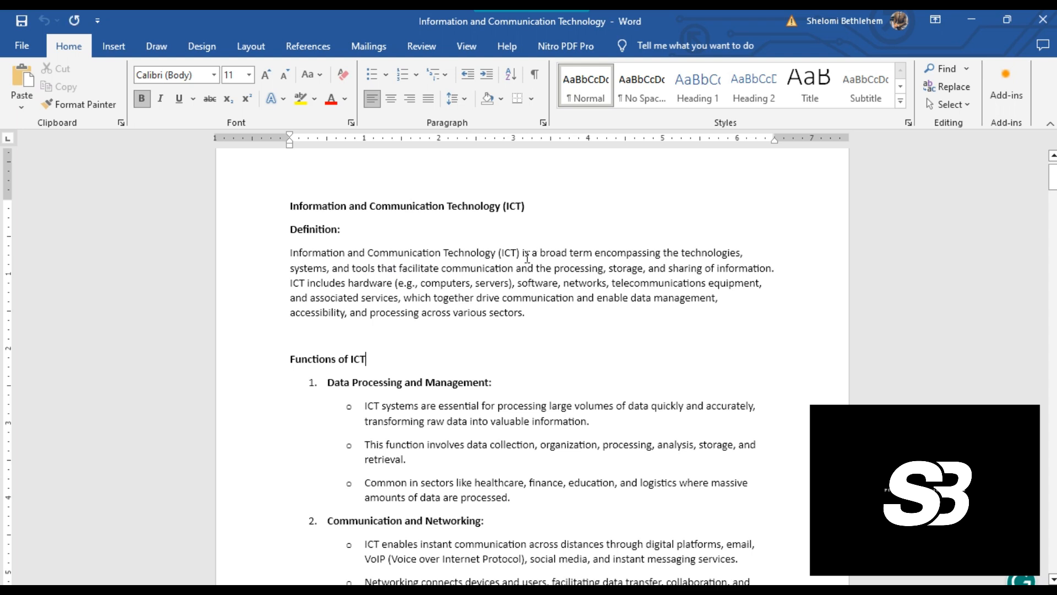
Make all of the document's text bold
scroll(359, 256, "up", 2)
key("ctrl+a")
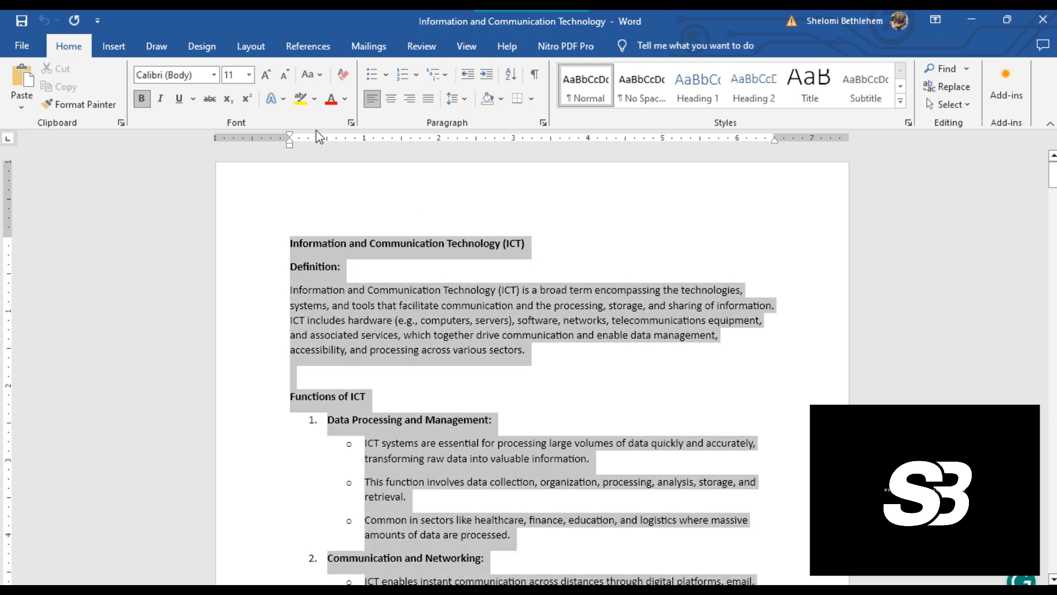
left_click(142, 100)
left_click(142, 100)
left_click(349, 244)
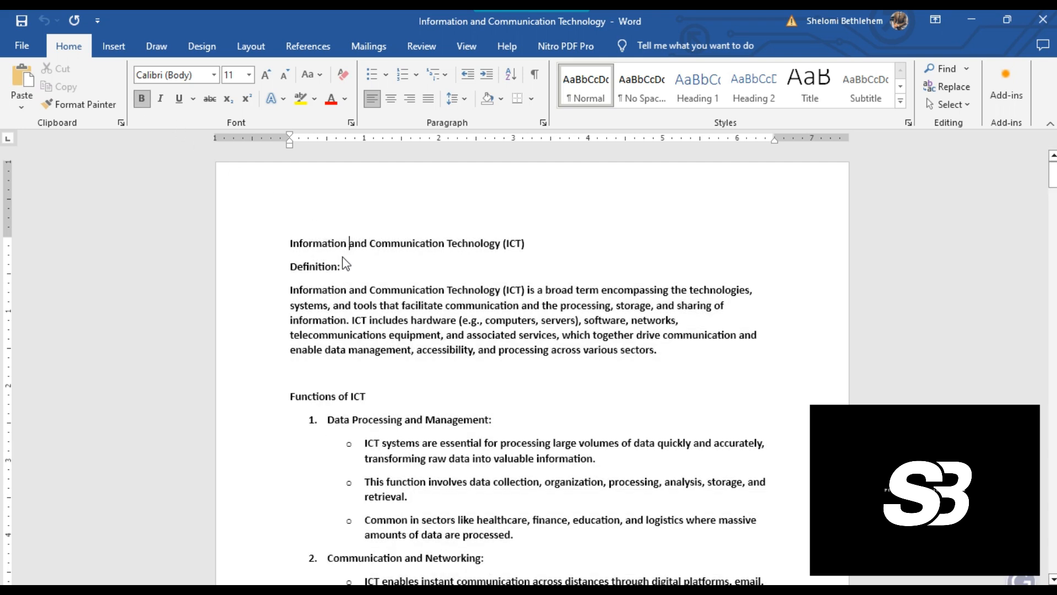
key("ctrl+a")
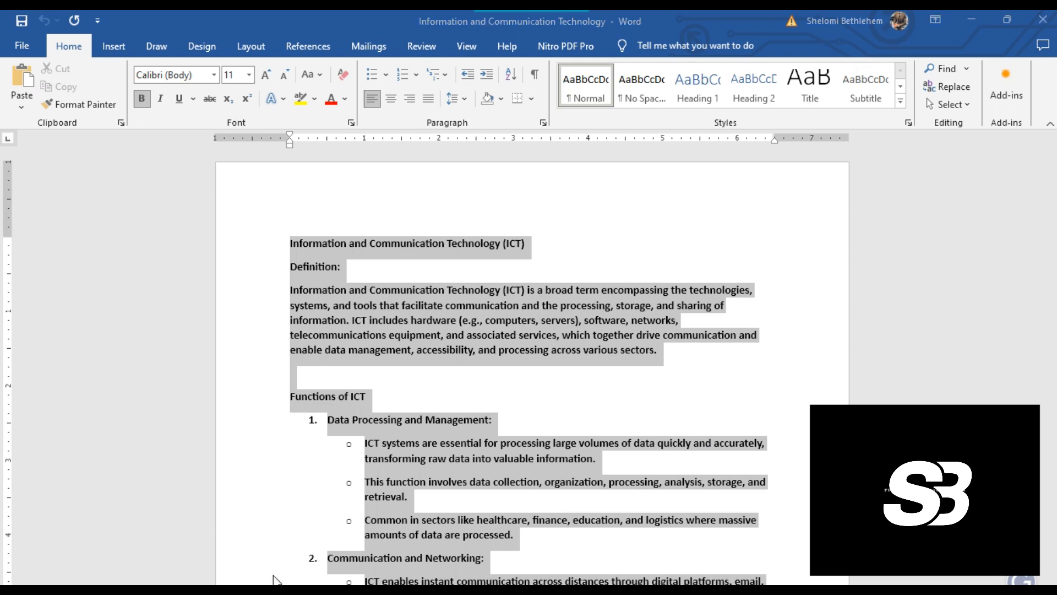
key("alt+Tab")
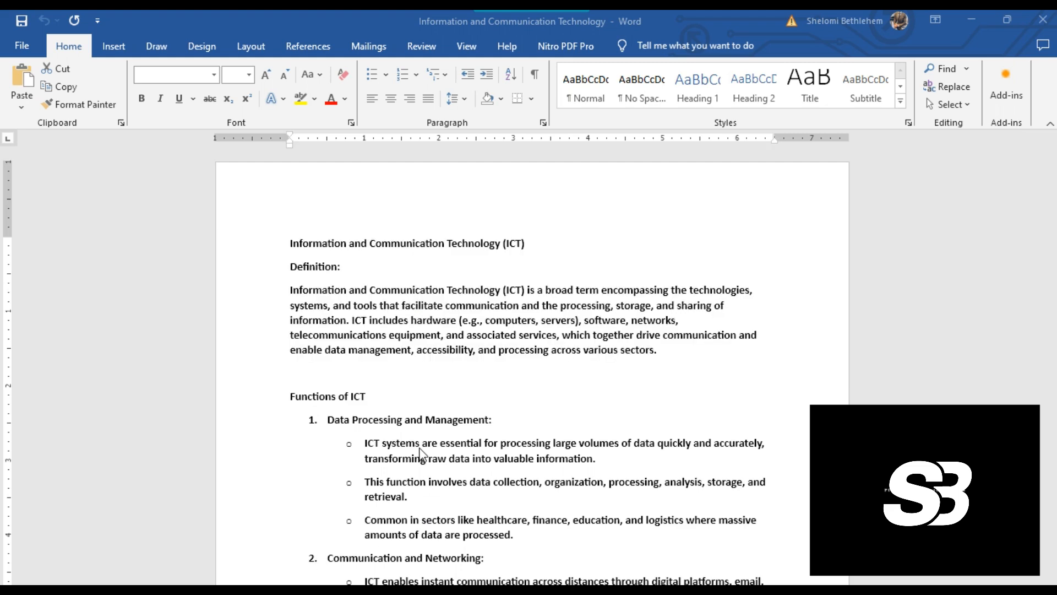
key("alt+Tab")
key("alt+Tab")
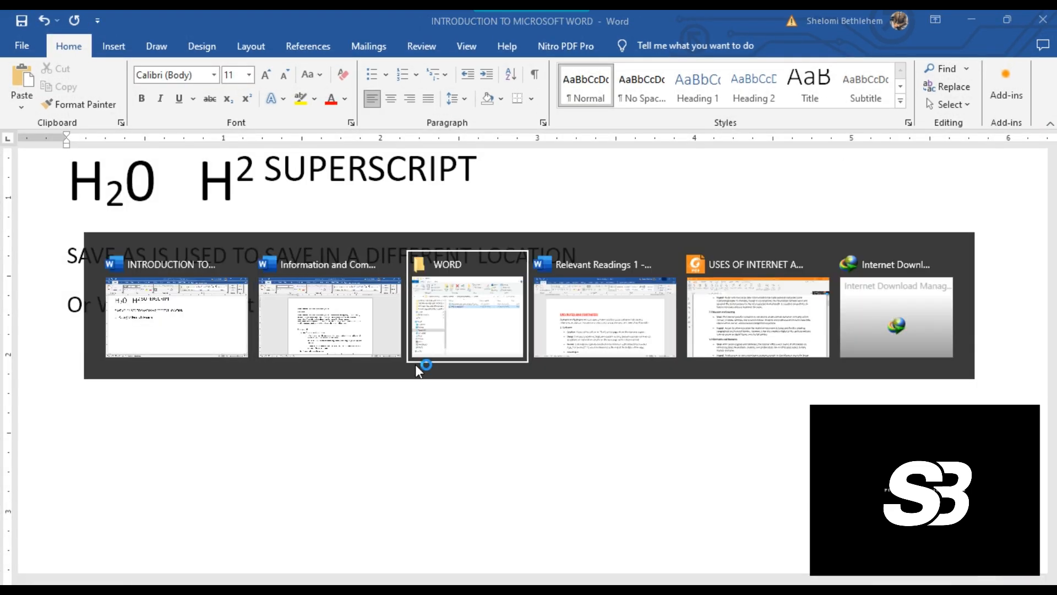
key("alt+shift+Tab")
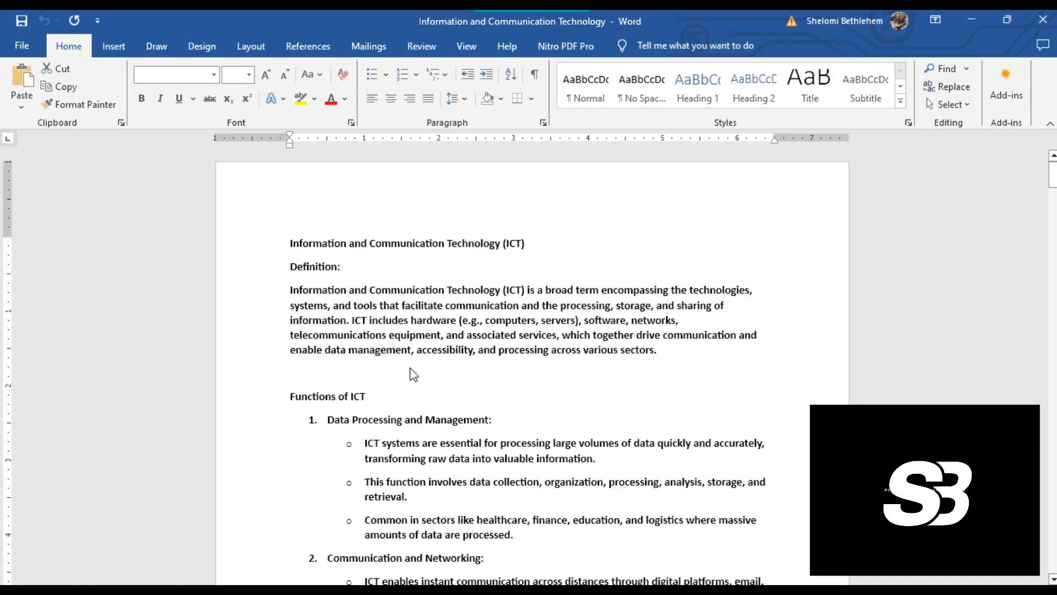
Remove bold from the opening text, from the title through the "Functions of ICT" heading
key("ctrl+a")
left_click(287, 237)
left_click_drag(306, 255, 478, 405)
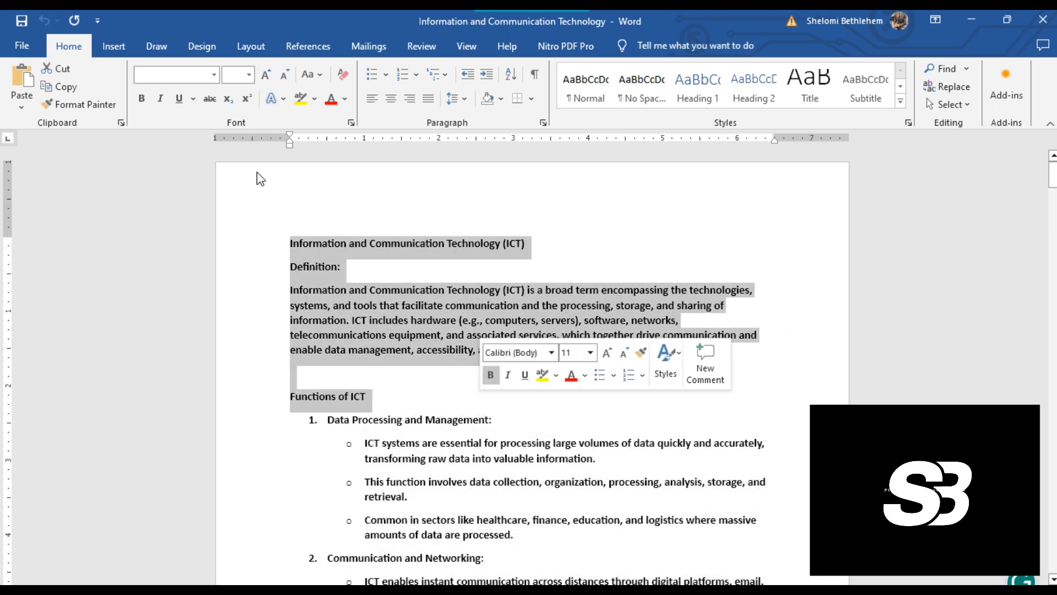
left_click(141, 99)
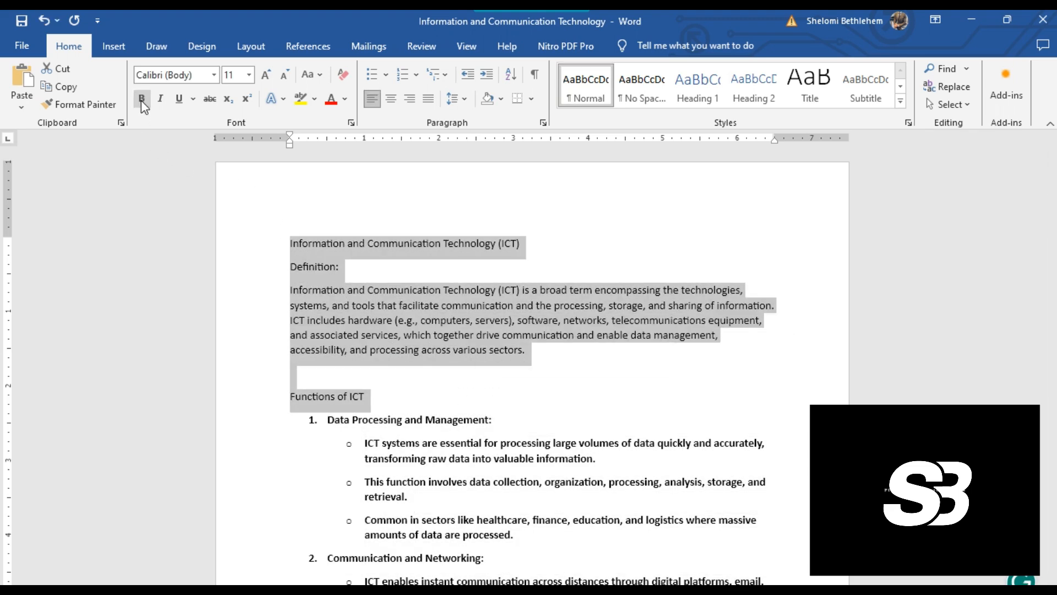
Remove bold from the entire document, including the numbered and bulleted list text
left_click(439, 406)
key("ctrl+a")
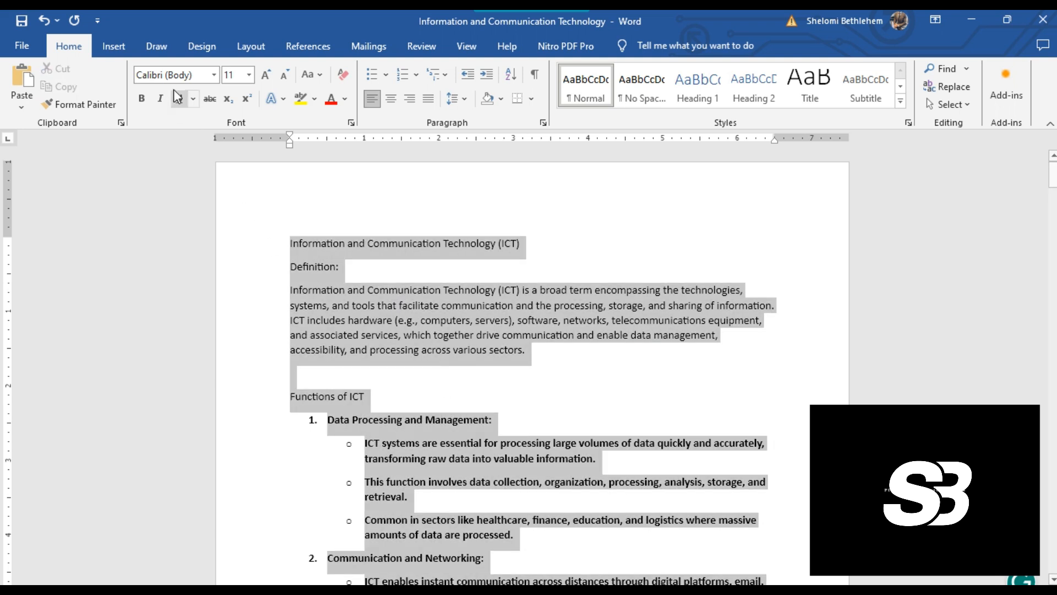
left_click(143, 99)
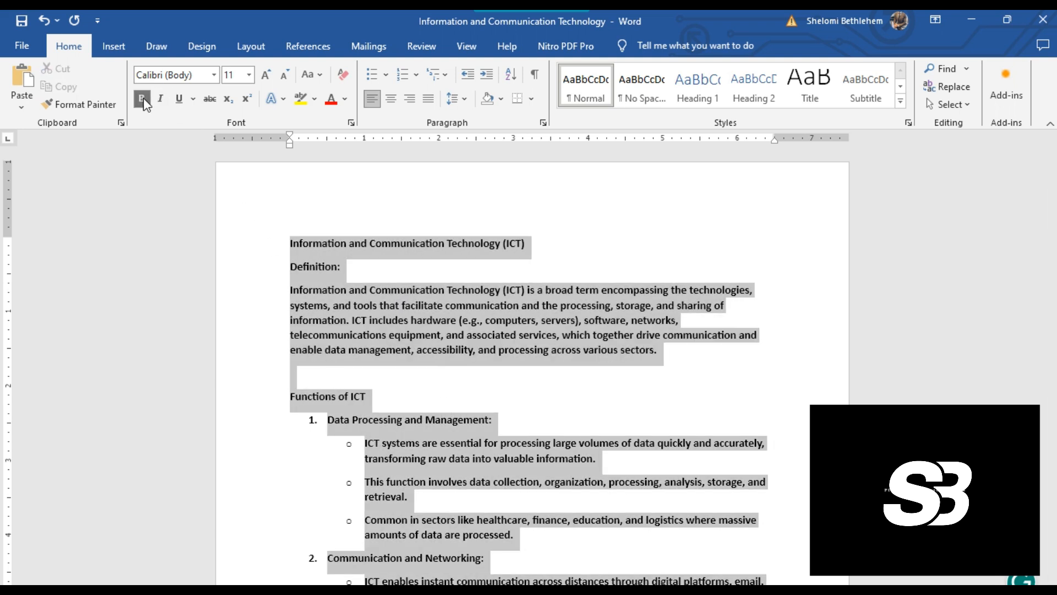
key("ctrl+z")
left_click(600, 243)
scroll(597, 240, "down", 1)
scroll(771, 373, "up", 1)
scroll(540, 347, "up", 1)
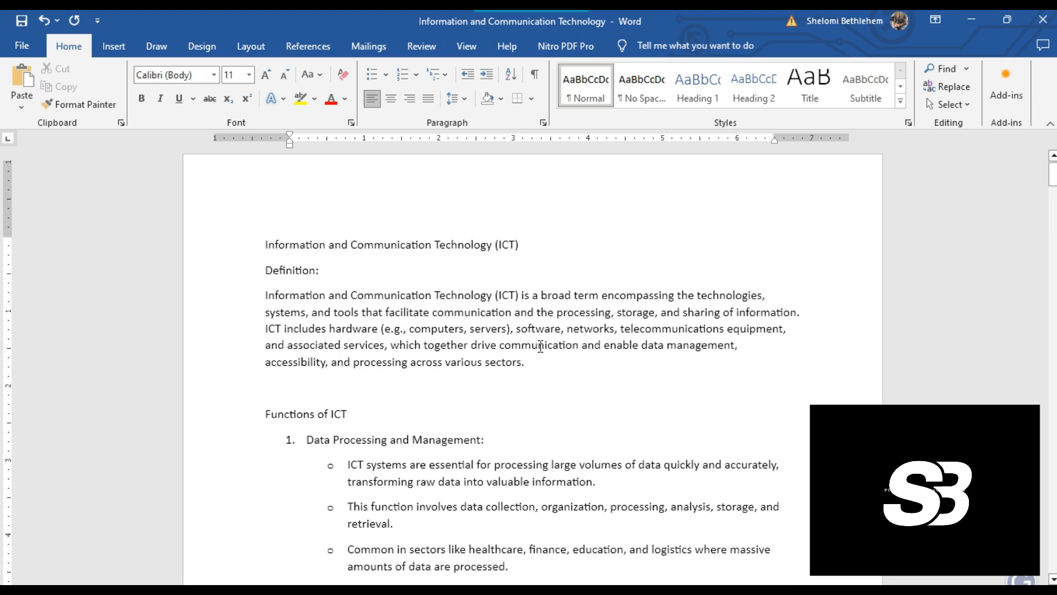
left_click_drag(735, 15, 584, 34)
scroll(545, 352, "up", 10)
scroll(545, 352, "down", 12)
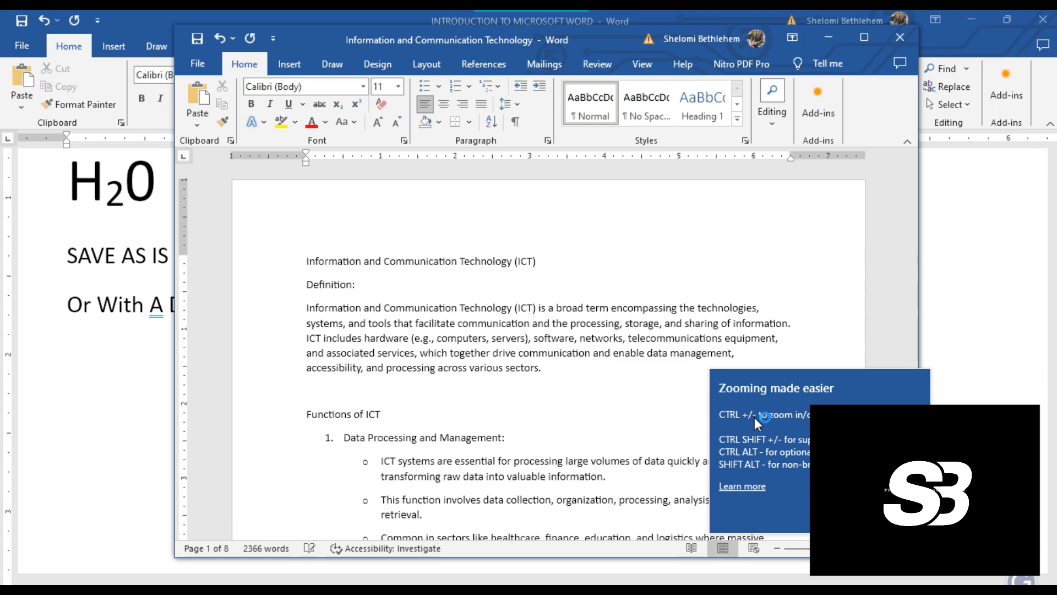
mouse_move(826, 549)
left_mouse_down()
mouse_move(835, 548)
mouse_move(814, 548)
mouse_move(831, 548)
left_mouse_up()
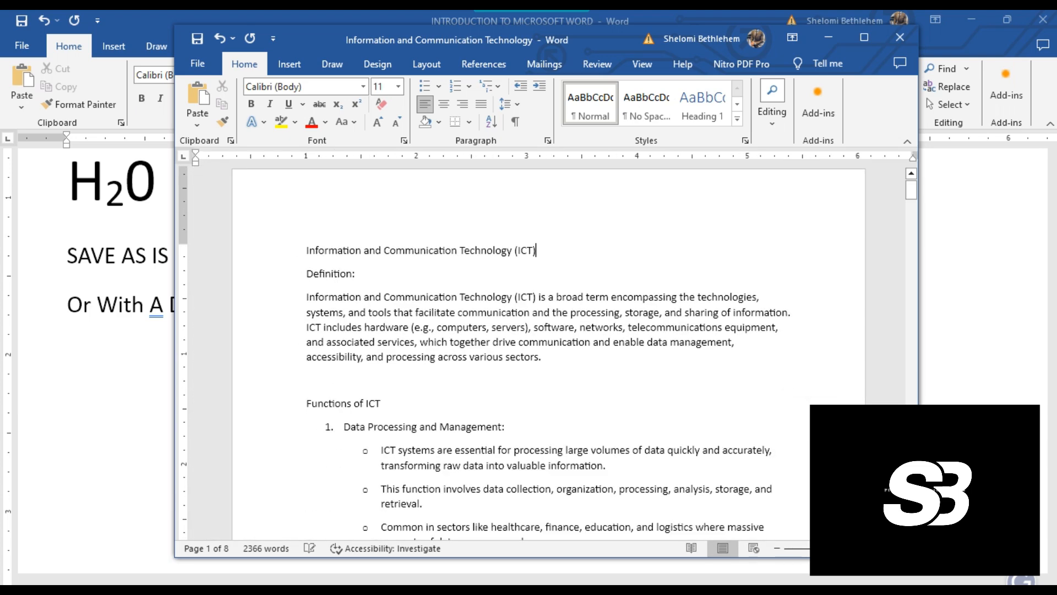
left_click(863, 38)
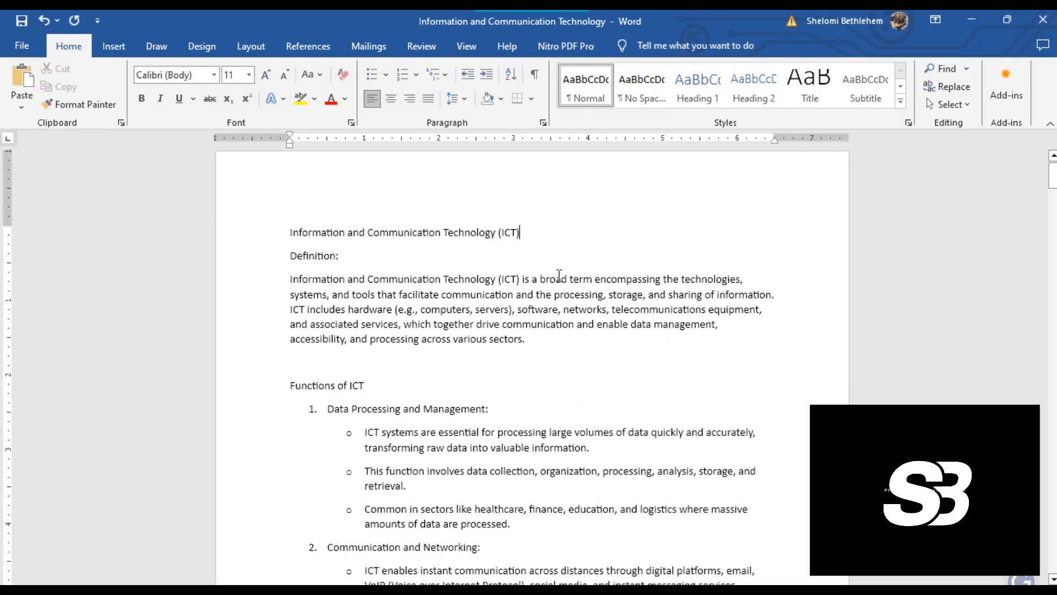
Make the "Information and Communication Technology (ICT)" title bold and underlined, and set its font size to 20
left_click_drag(529, 239, 168, 236)
key("ctrl+b")
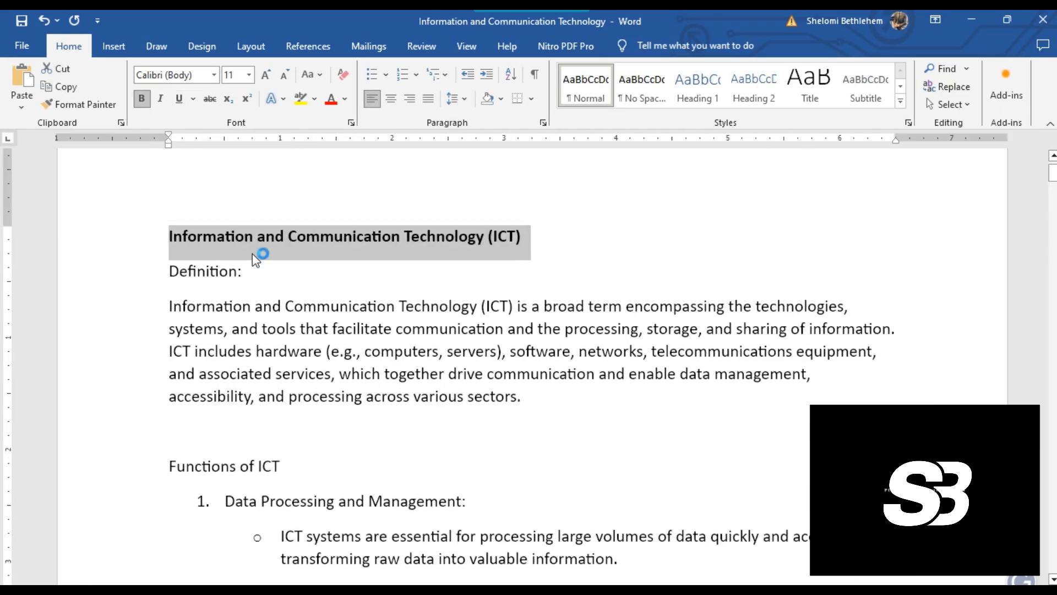
left_click(249, 75)
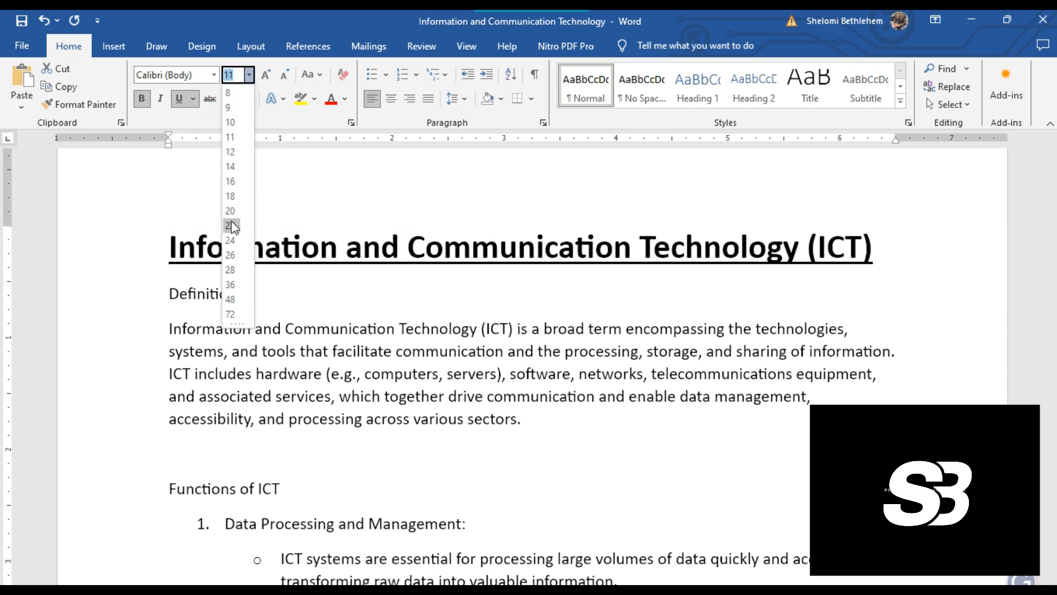
left_click(231, 212)
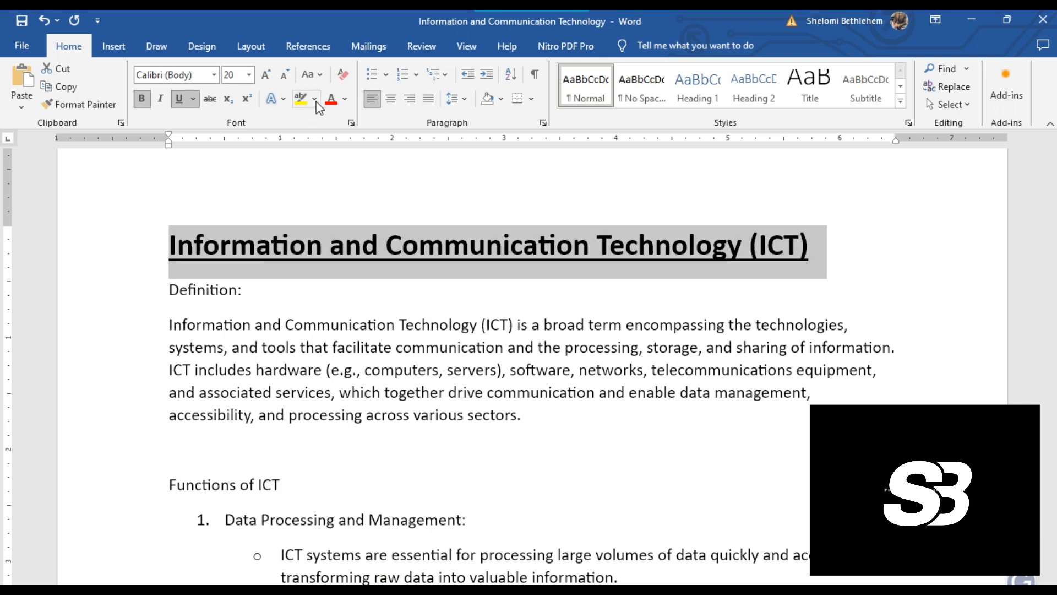
Set the title's font color to the standard red
left_click(346, 99)
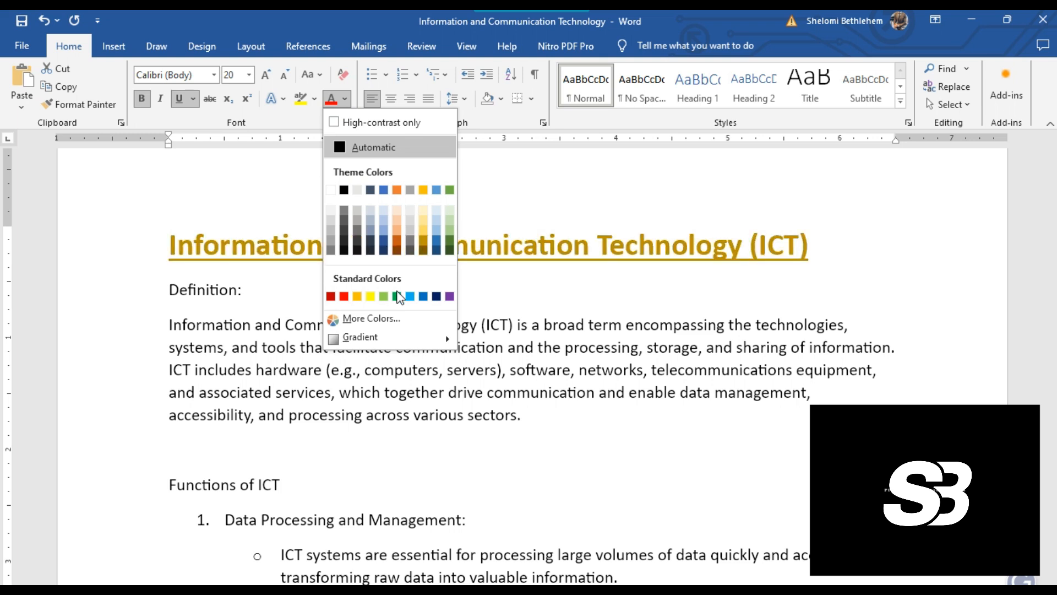
left_click(343, 296)
left_click(716, 346)
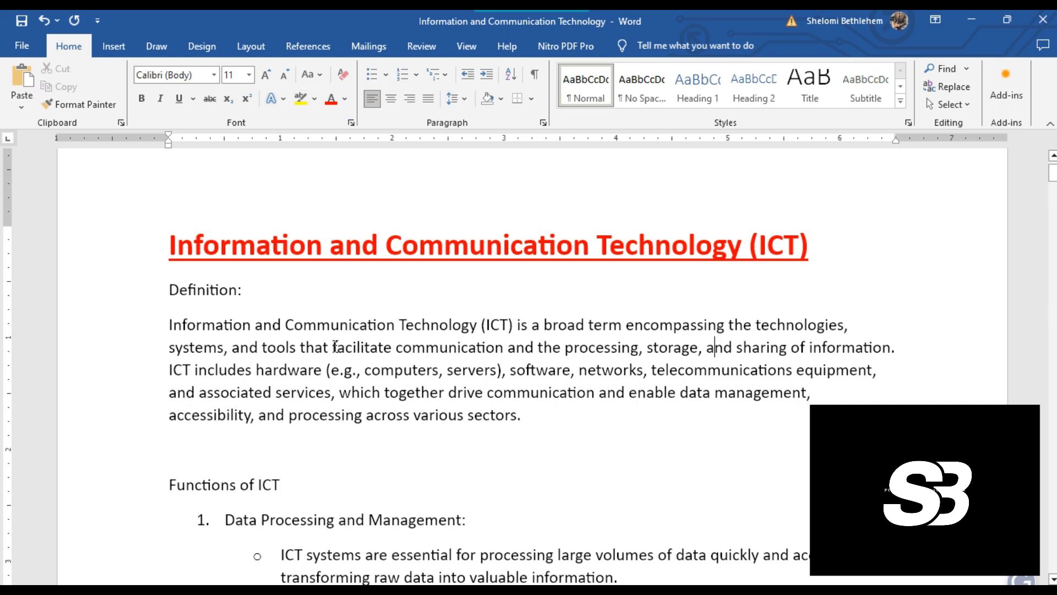
Highlight the word "communication" after "facilitate" in the definition paragraph in yellow
left_click_drag(396, 347, 506, 346)
left_click(314, 100)
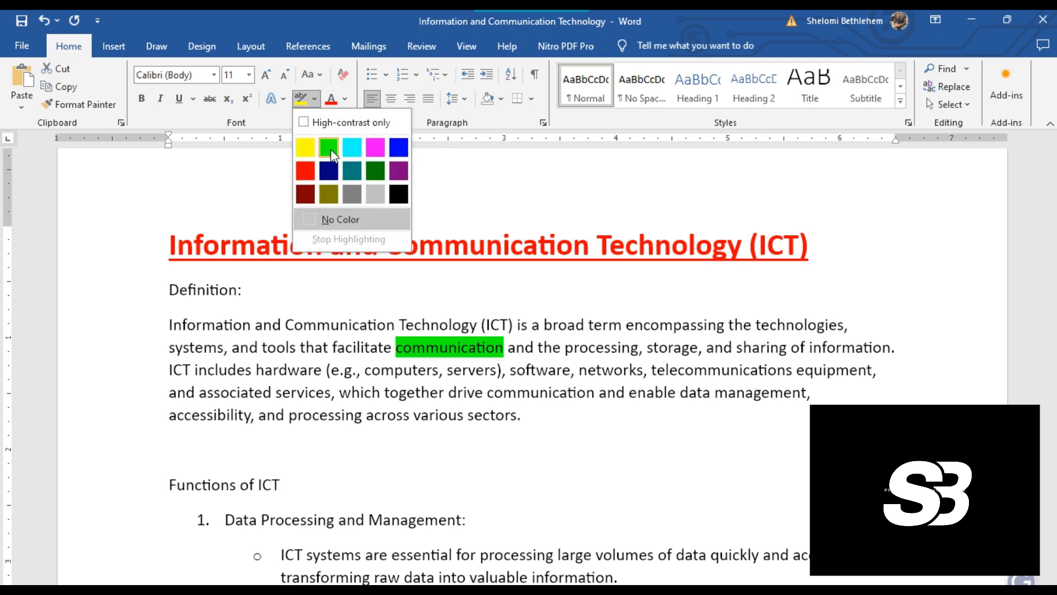
left_click(304, 148)
left_click(516, 350)
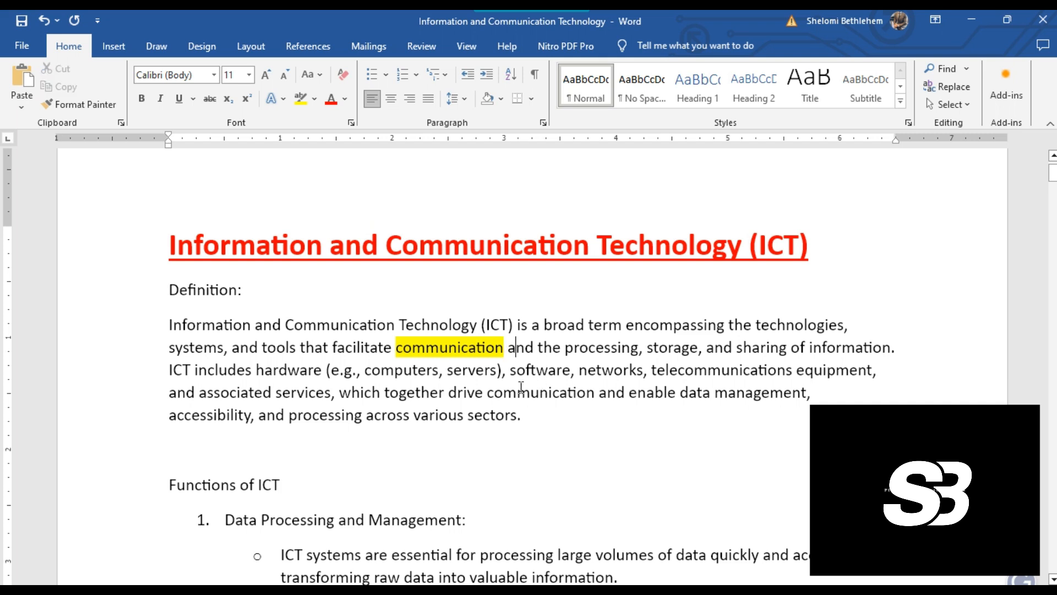
Highlight "various sectors" at the end of the definition paragraph in yellow
left_click_drag(518, 416, 413, 415)
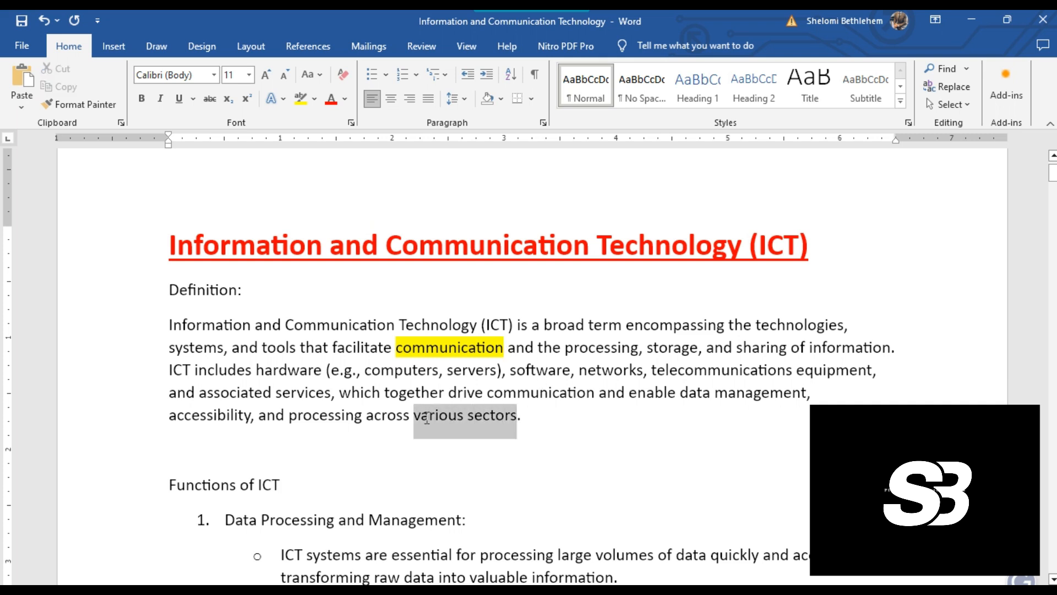
left_click(299, 103)
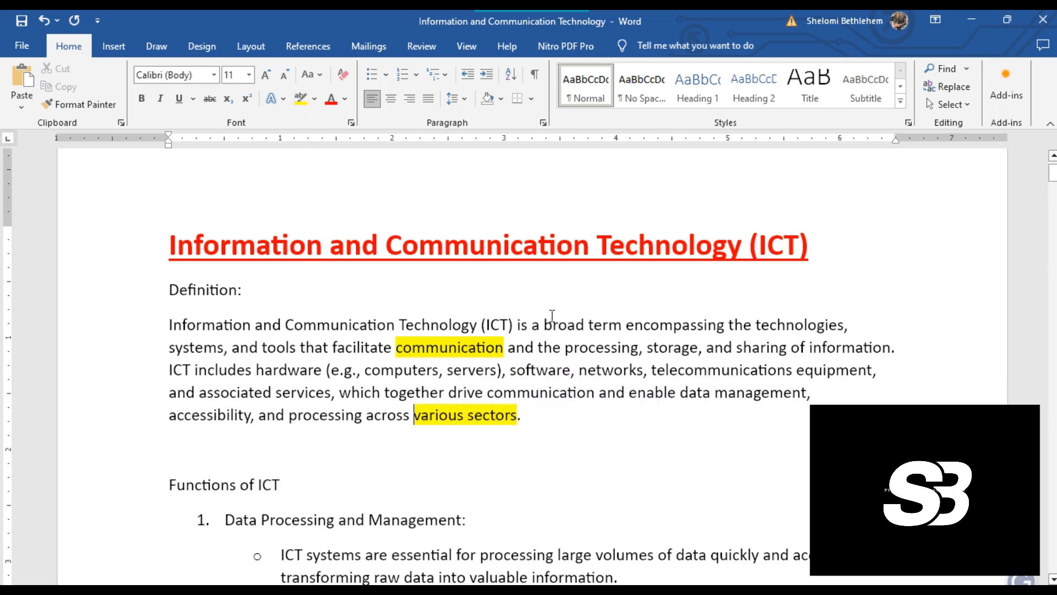
scroll(612, 366, "down", 2)
scroll(613, 366, "up", 2)
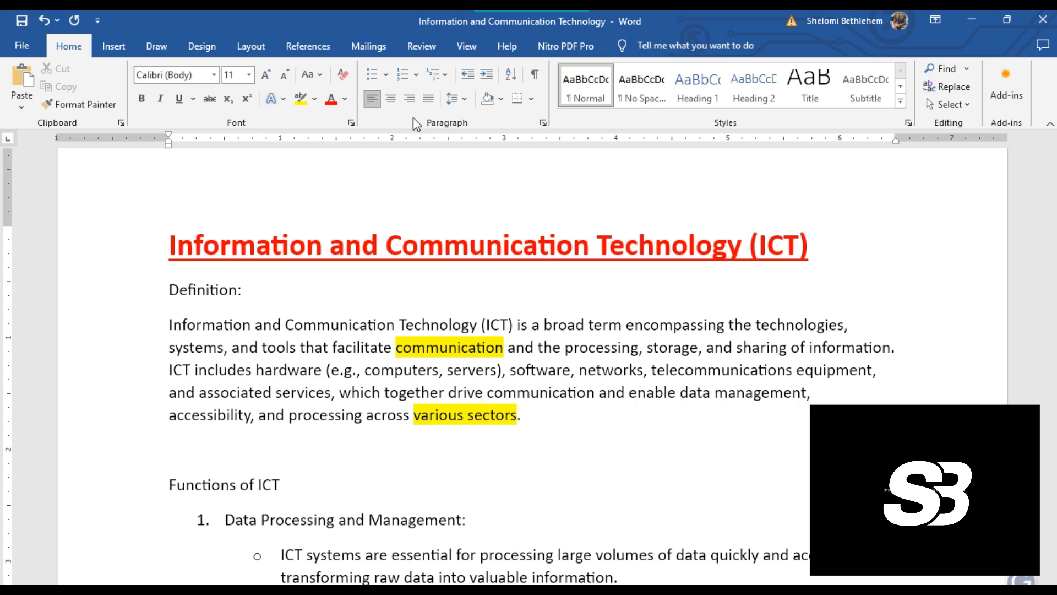
Select the multi-page list under "Functions of ICT" and apply the 1) 2) 3) numbering format to it
scroll(616, 364, "down", 1)
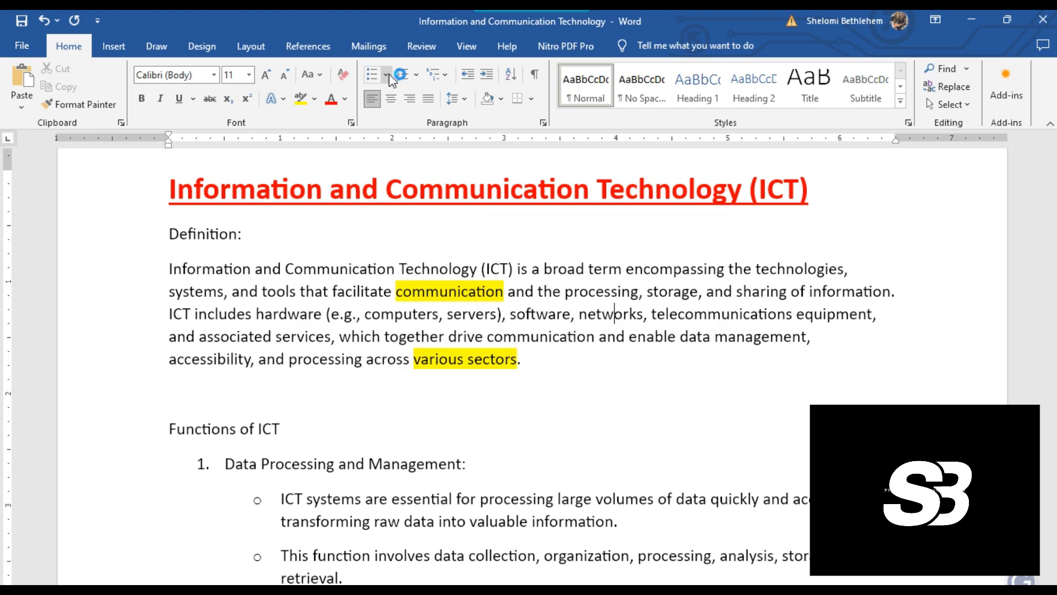
scroll(484, 331, "down", 4)
left_click_drag(182, 232, 488, 392)
scroll(549, 509, "down", 5)
scroll(549, 479, "down", 10)
scroll(465, 402, "down", 1)
scroll(465, 402, "up", 2)
scroll(529, 210, "up", 5)
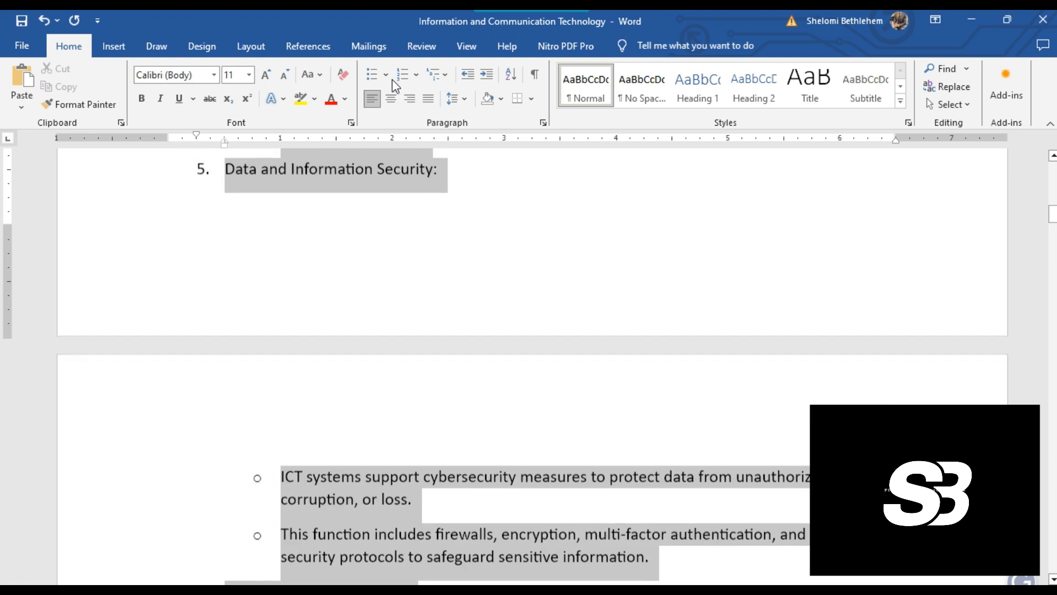
left_click(385, 75)
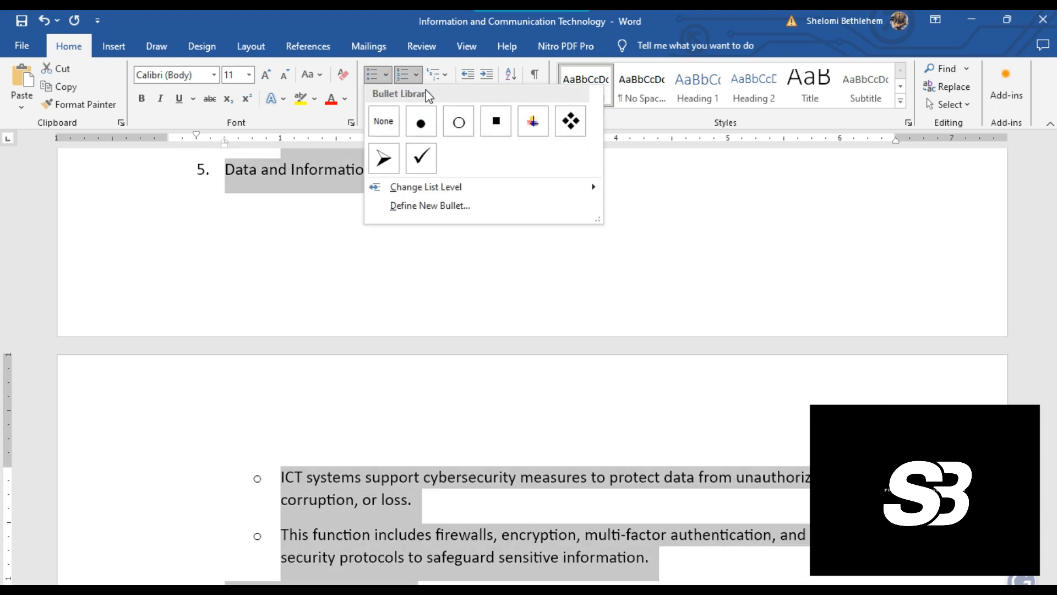
left_click(416, 75)
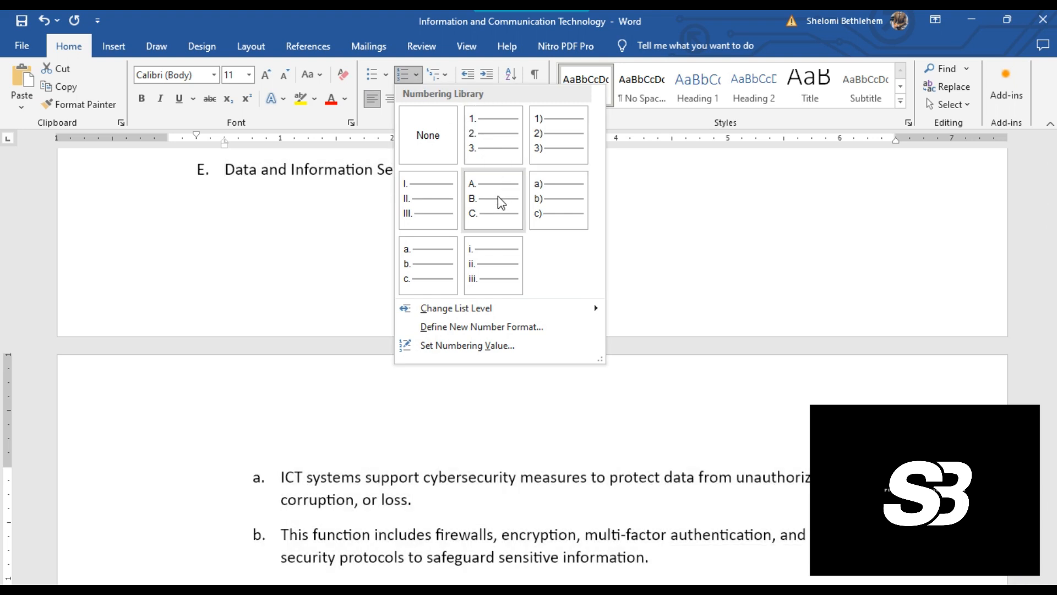
left_click(539, 144)
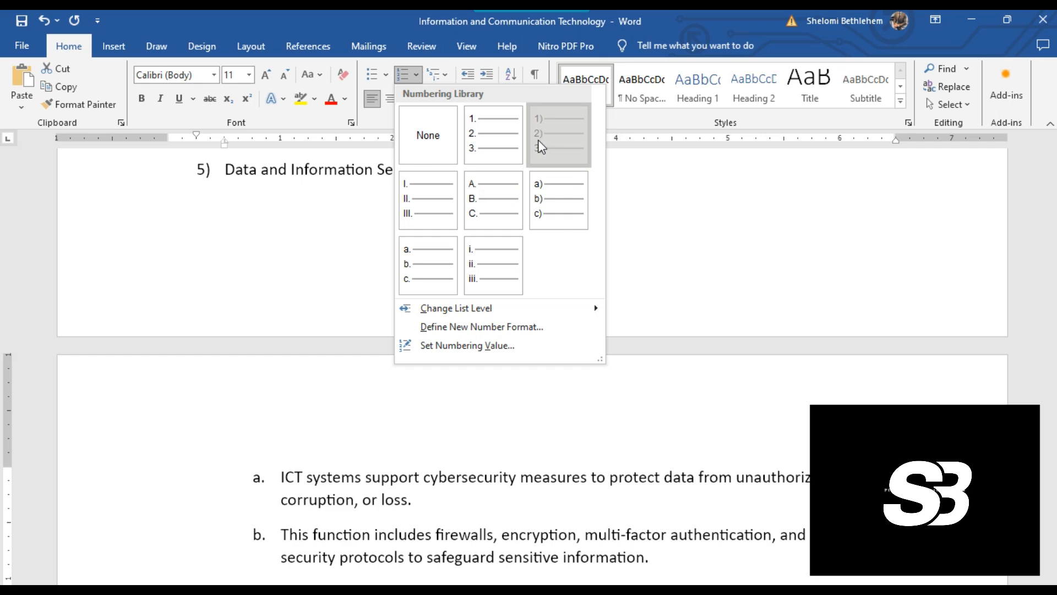
scroll(551, 286, "up", 10)
scroll(369, 284, "up", 3)
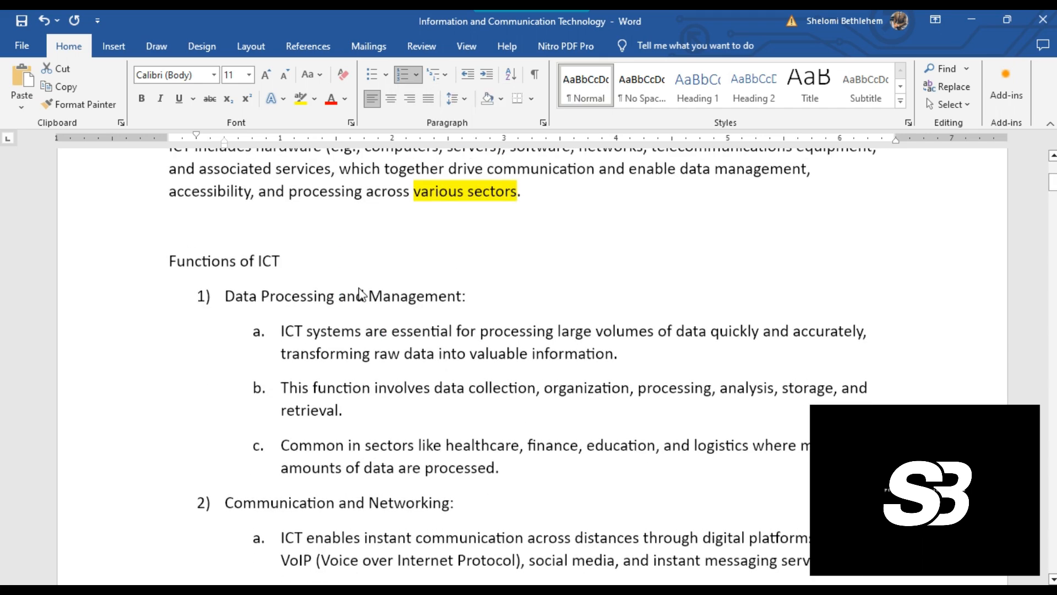
Change the three sub-items under "Data Processing and Management" to arrow bullets
scroll(359, 288, "down", 1)
left_click(331, 298)
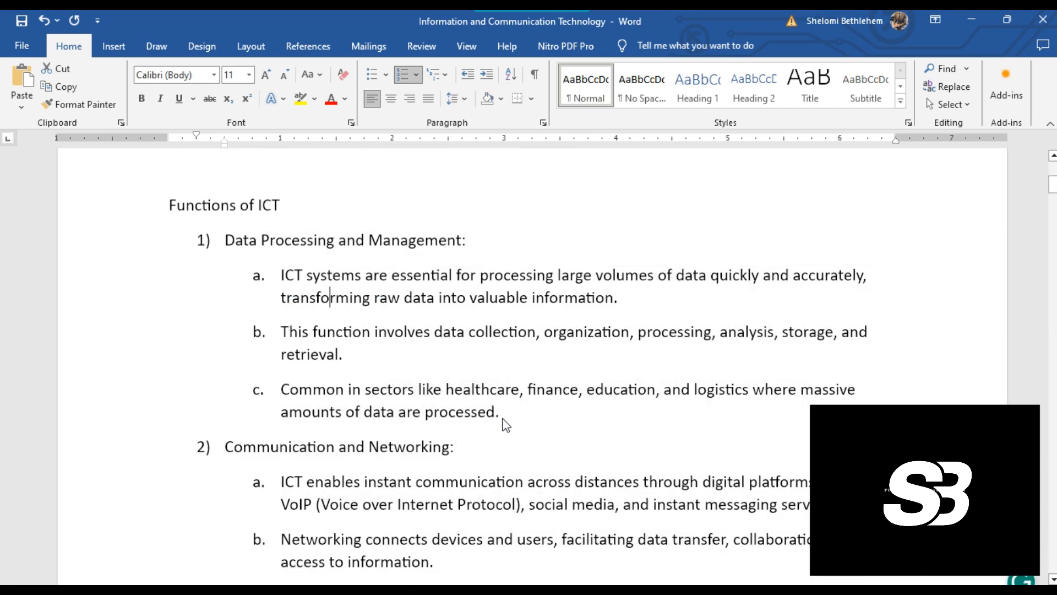
left_click_drag(513, 414, 259, 276)
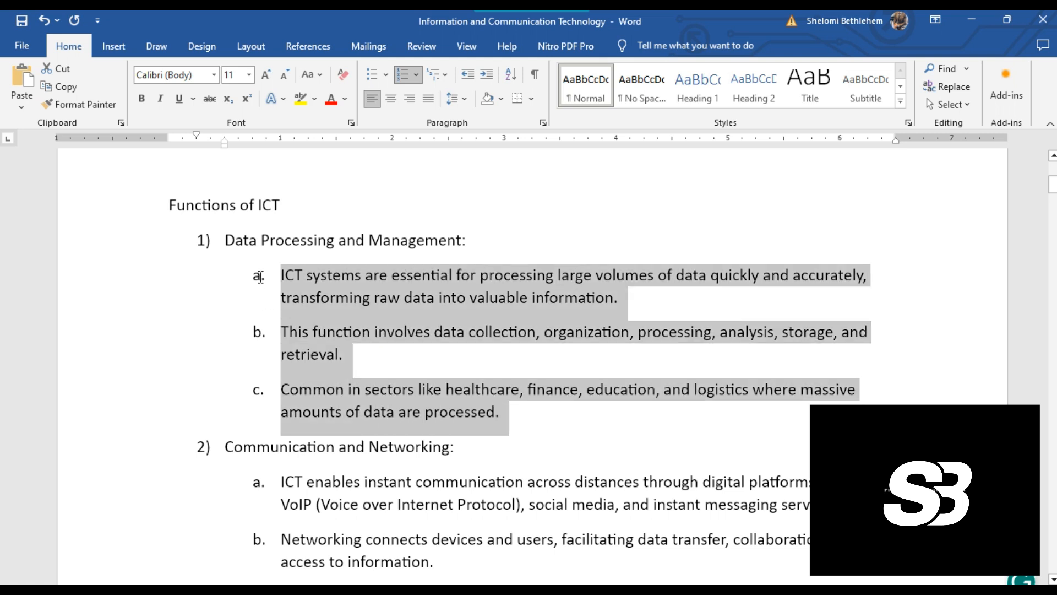
left_click(387, 79)
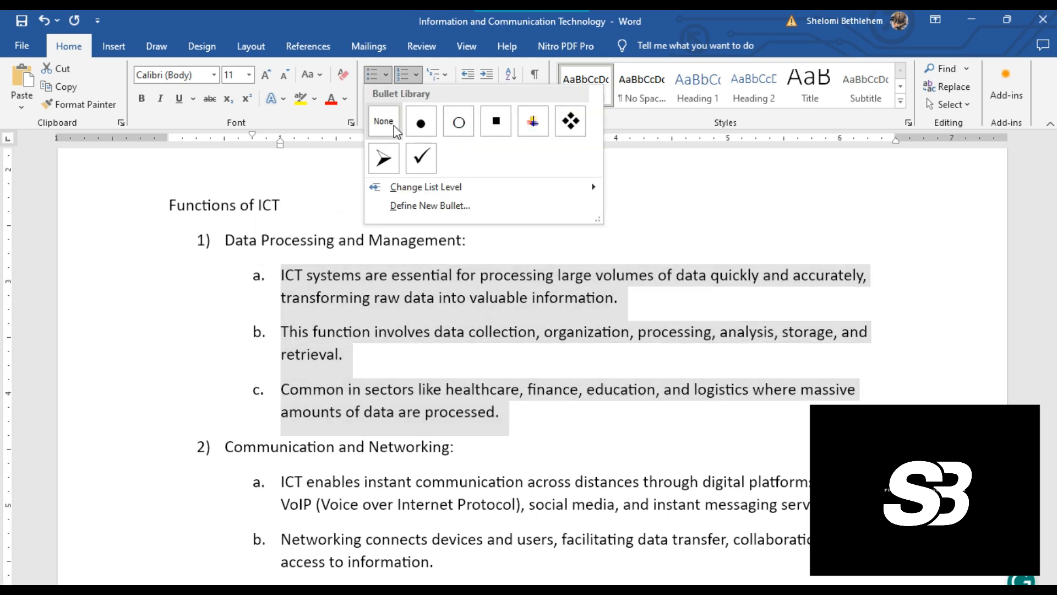
left_click(383, 162)
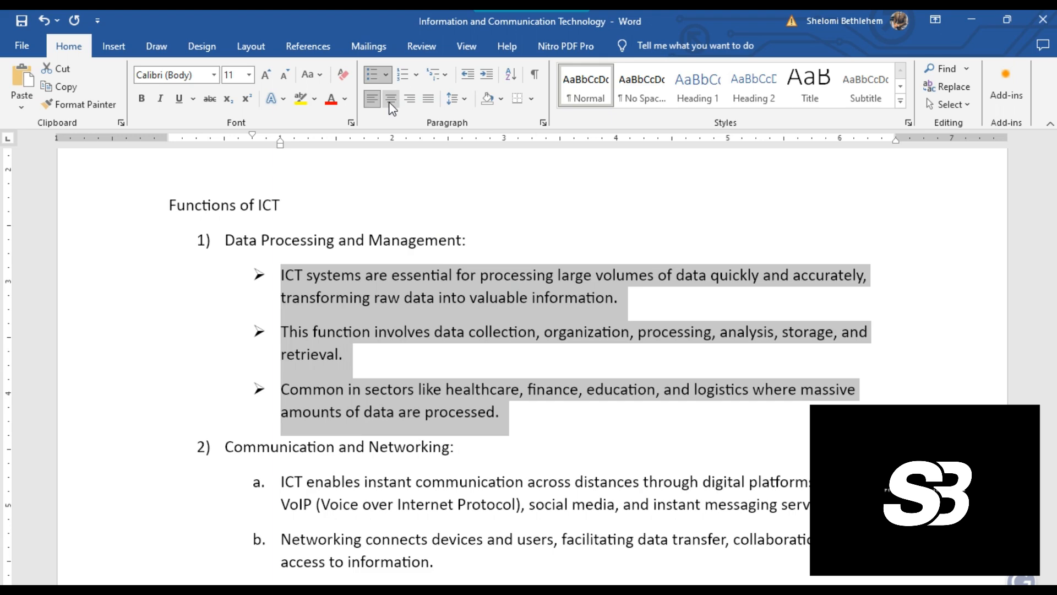
scroll(520, 360, "down", 2)
scroll(520, 361, "down", 8)
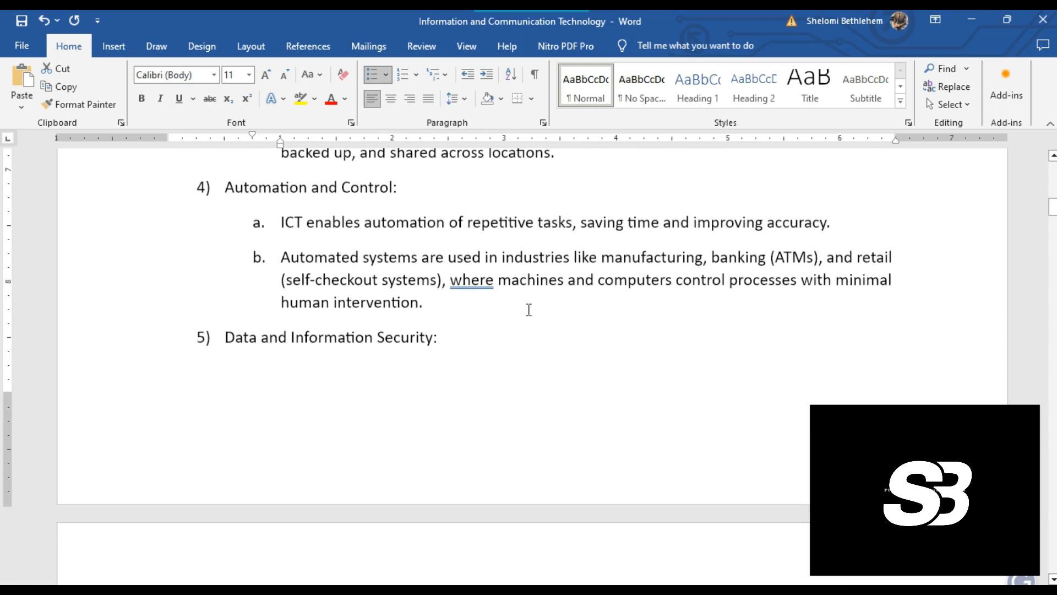
Try right, justified and left alignment on the "Automation and Control" item and its two sub-items, and leave them centered
scroll(483, 307, "up", 1)
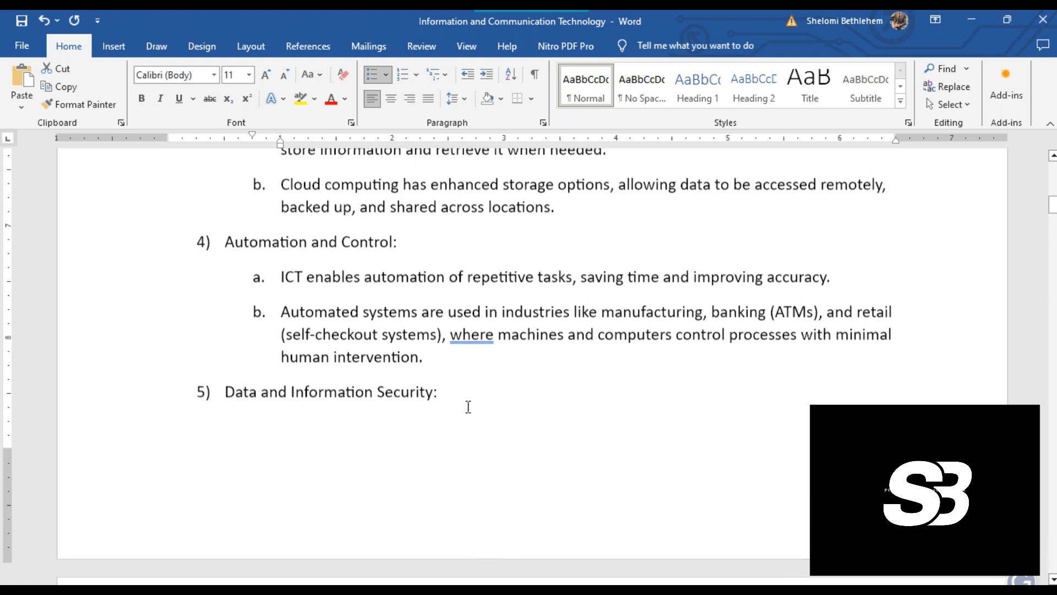
left_click_drag(440, 361, 194, 253)
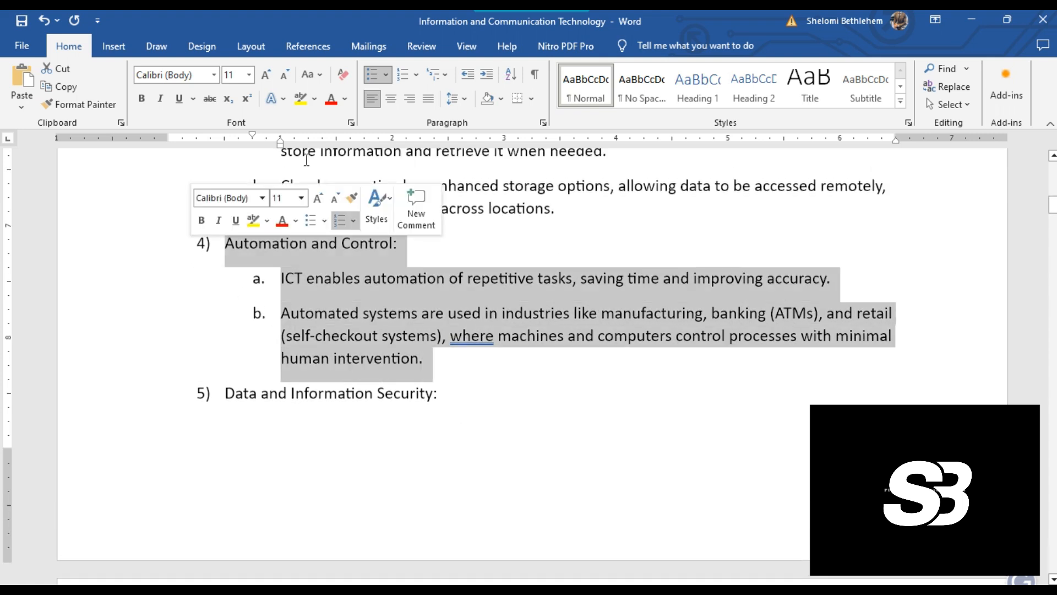
left_click(386, 99)
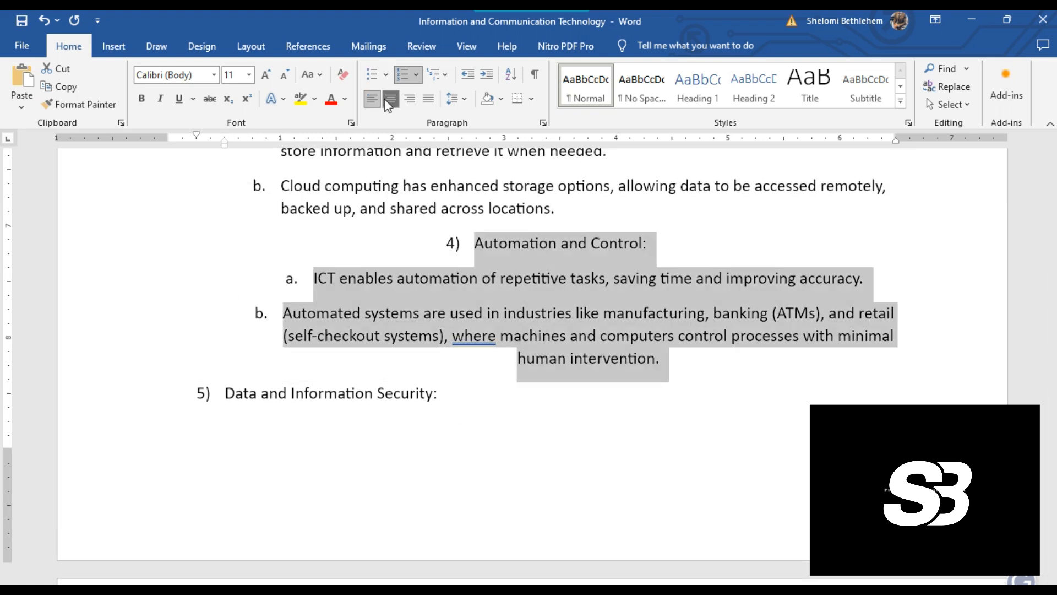
left_click(412, 101)
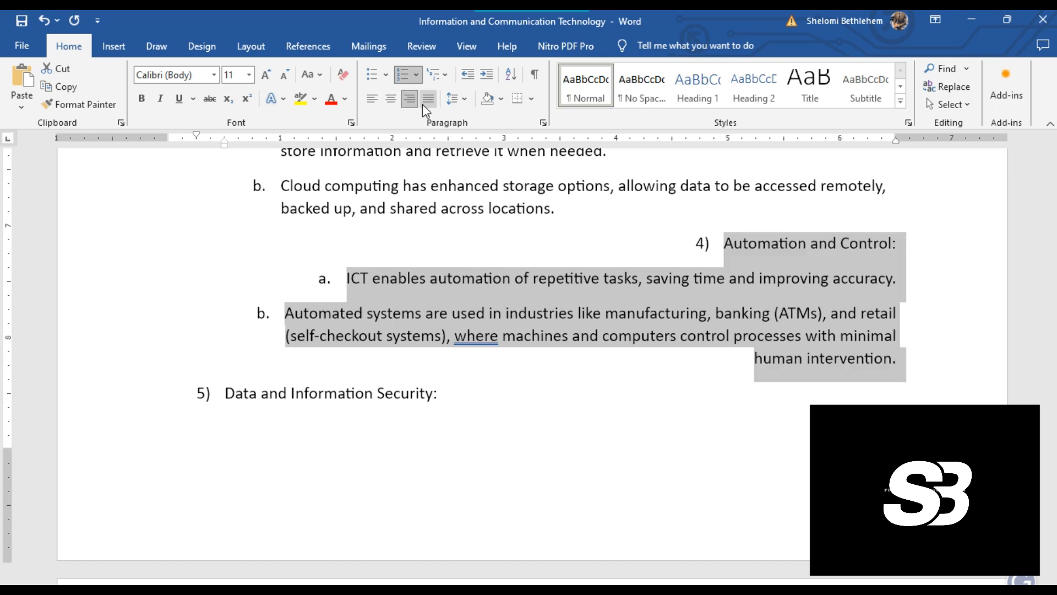
left_click(428, 99)
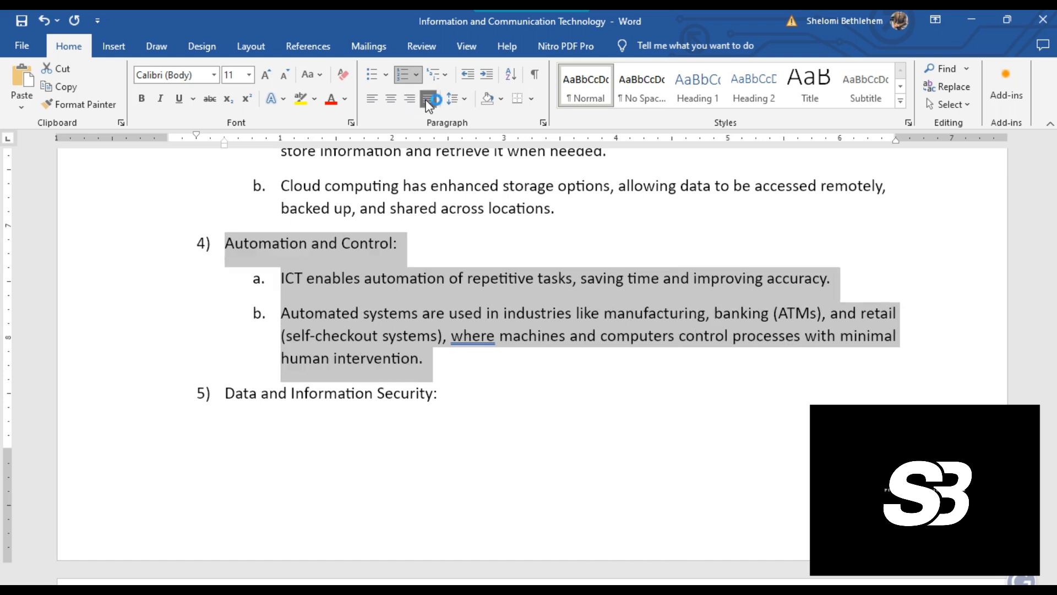
left_click(372, 100)
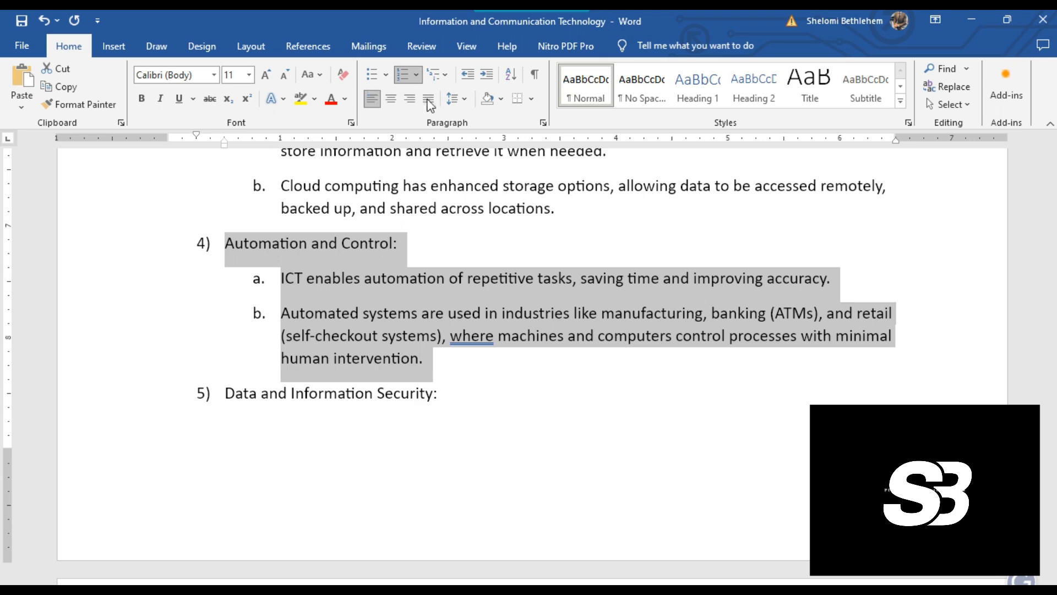
left_click(391, 99)
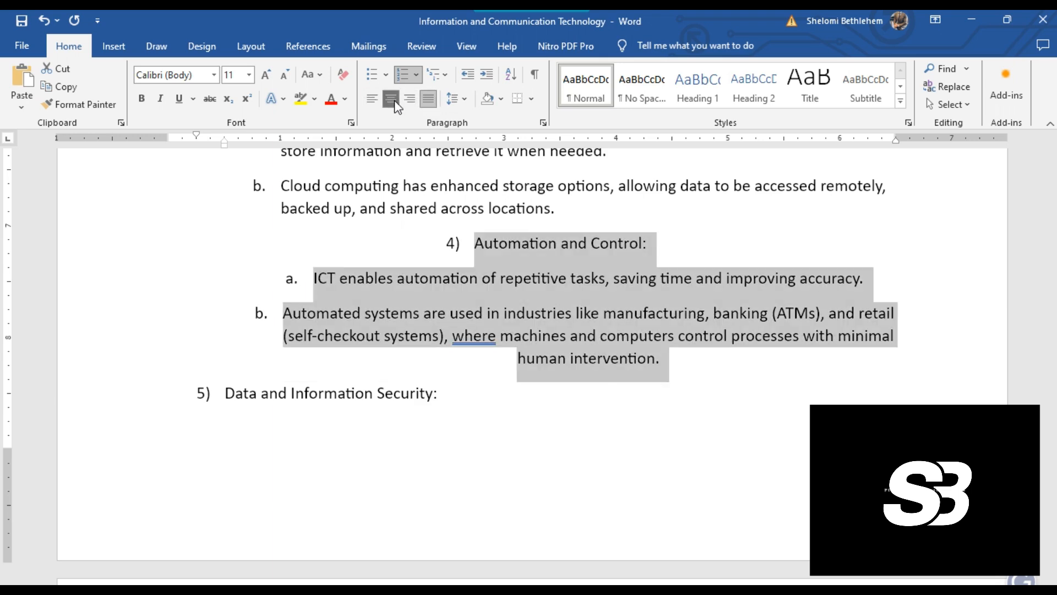
left_click(698, 402)
Make the "Functions of ICT" heading bold and underlined, and increase its font size by three increments
scroll(738, 396, "up", 5)
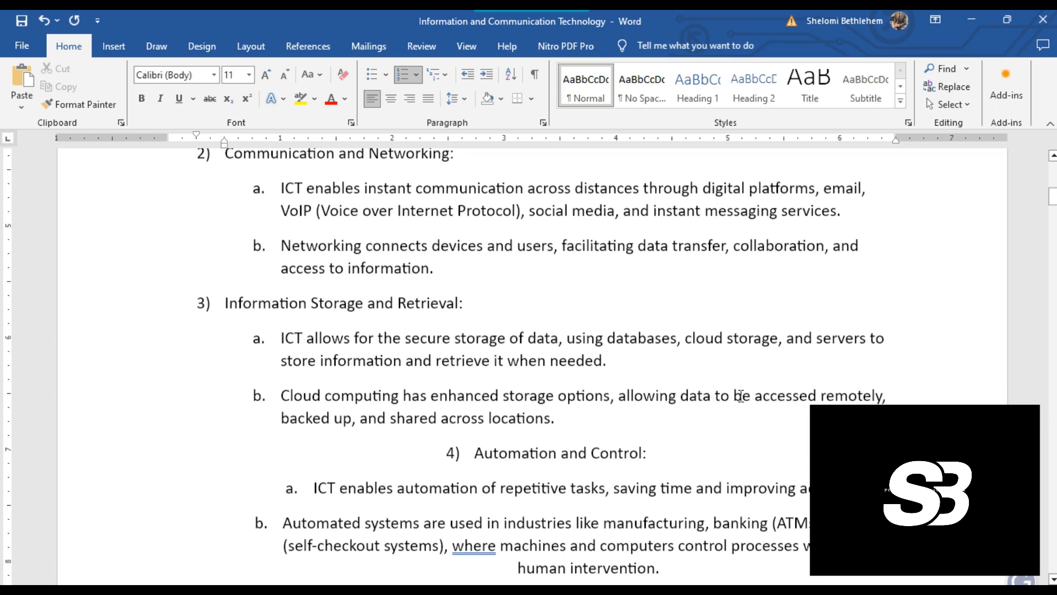
scroll(741, 394, "up", 6)
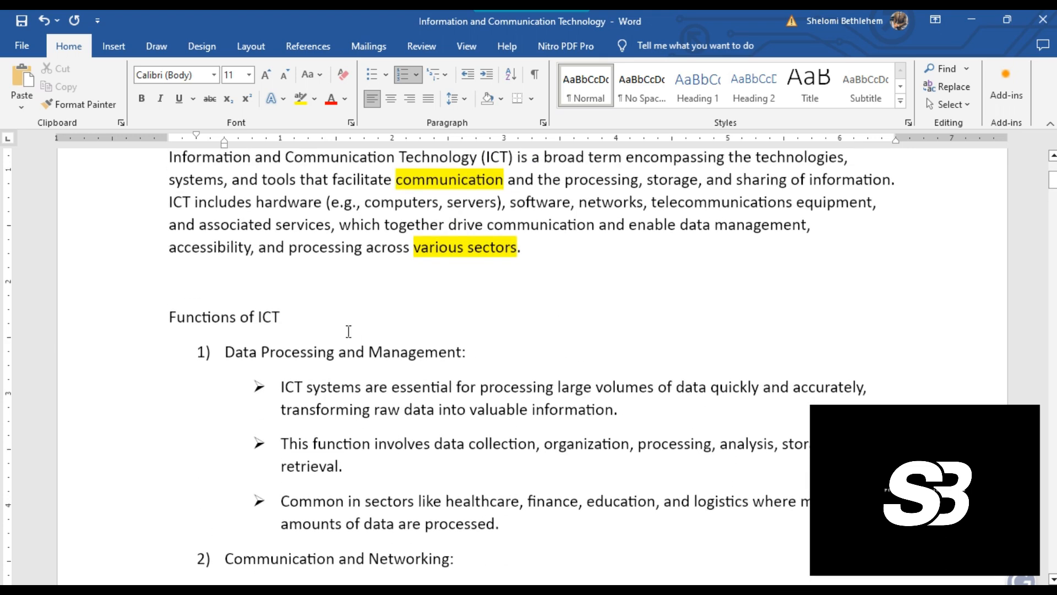
left_click_drag(287, 315, 135, 319)
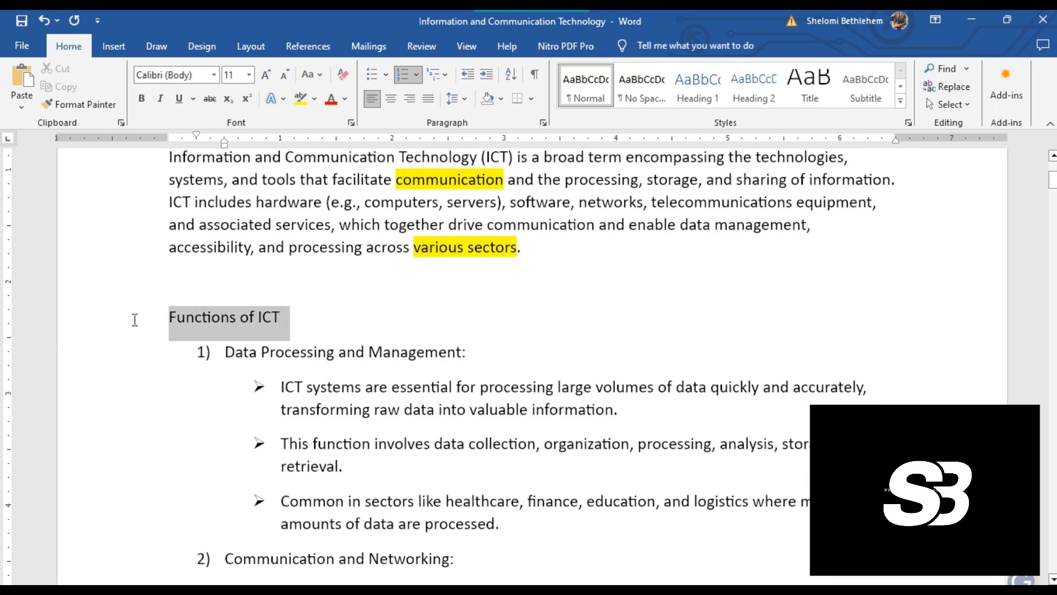
left_click(142, 99)
left_click(176, 100)
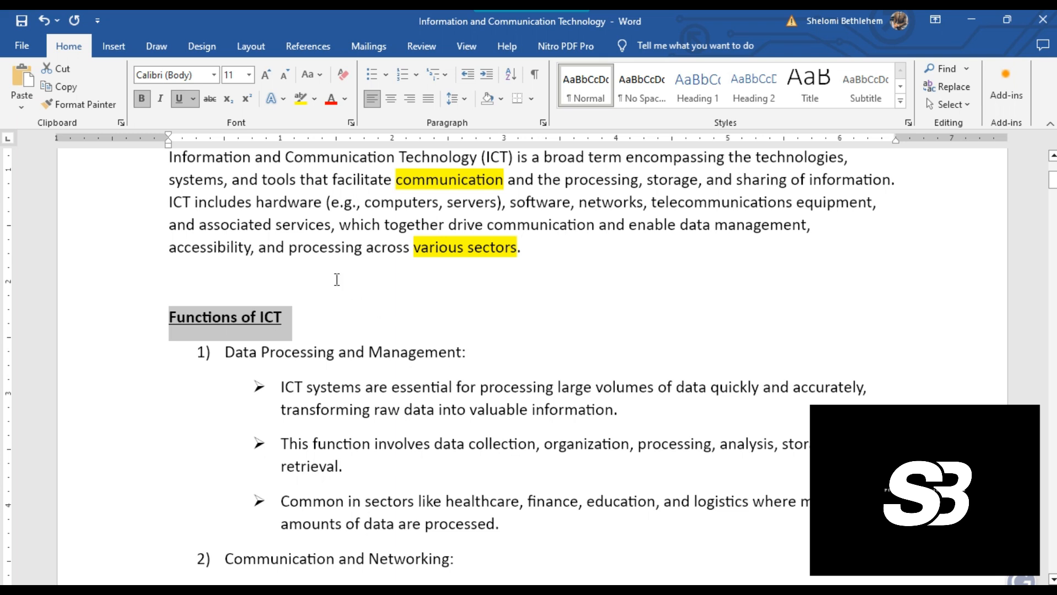
left_click(265, 77)
left_click(264, 77)
left_click(265, 77)
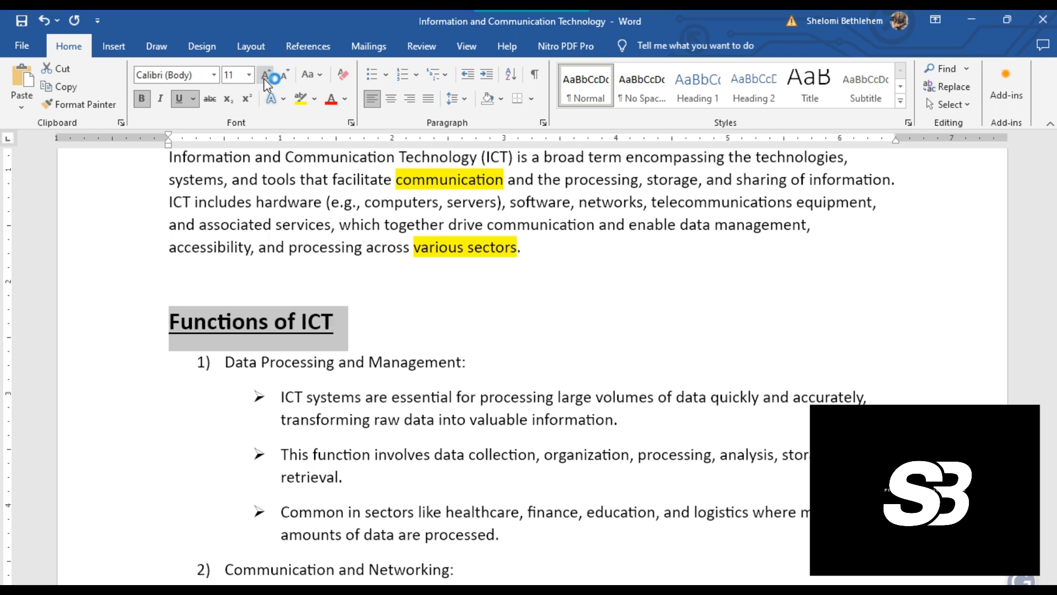
left_click(496, 360)
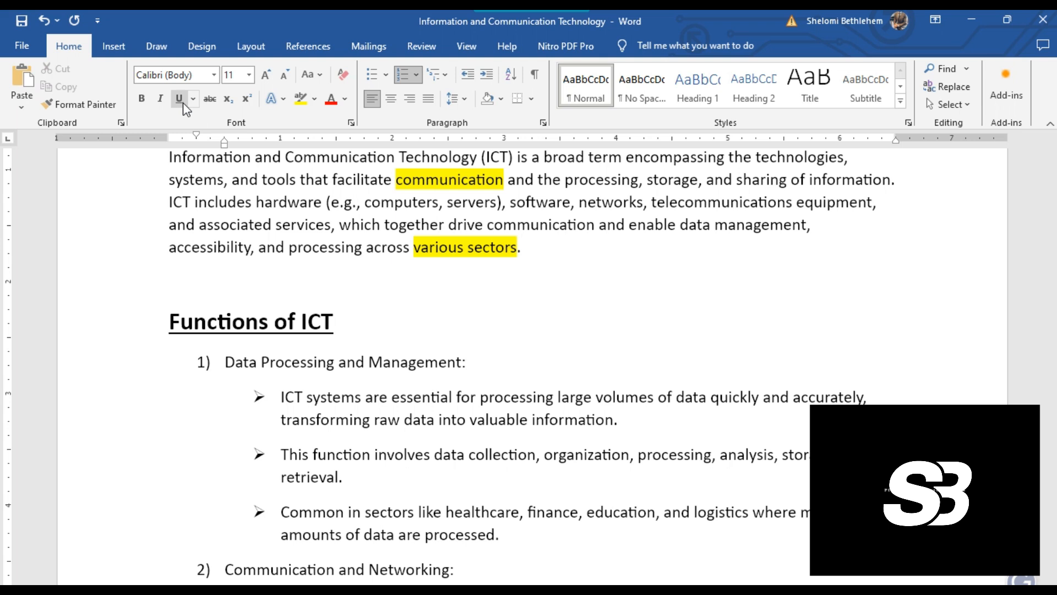
left_click(345, 99)
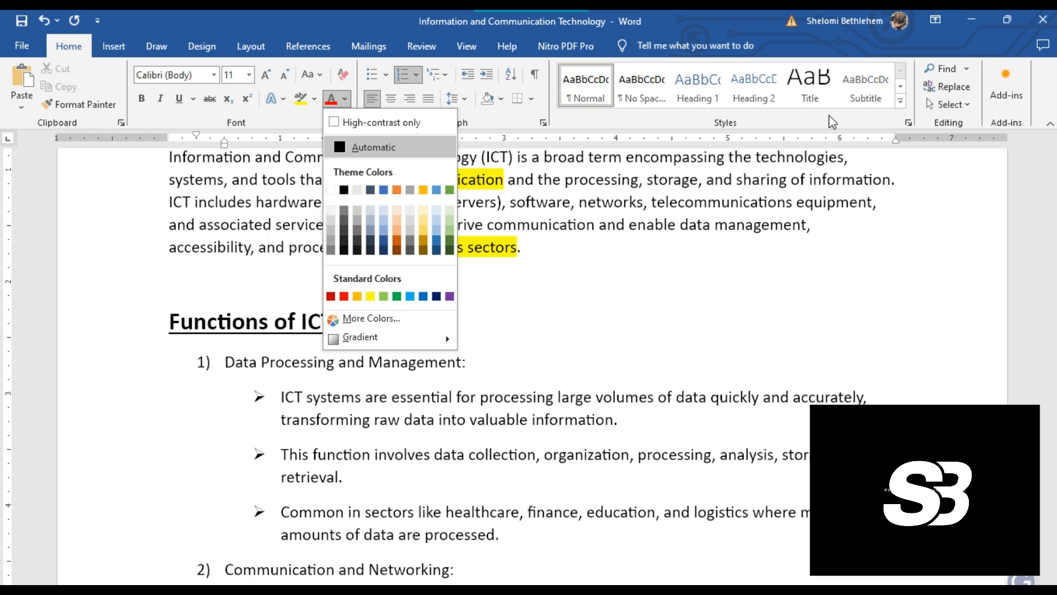
left_click(952, 68)
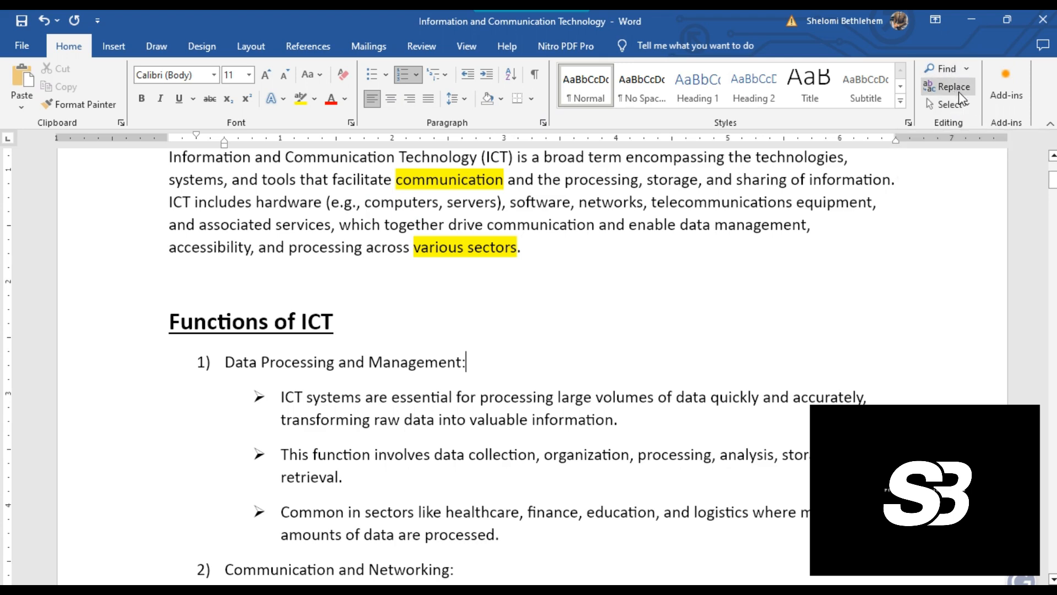
Search the document for "Communication", step through several matches, and close the search
left_click(944, 68)
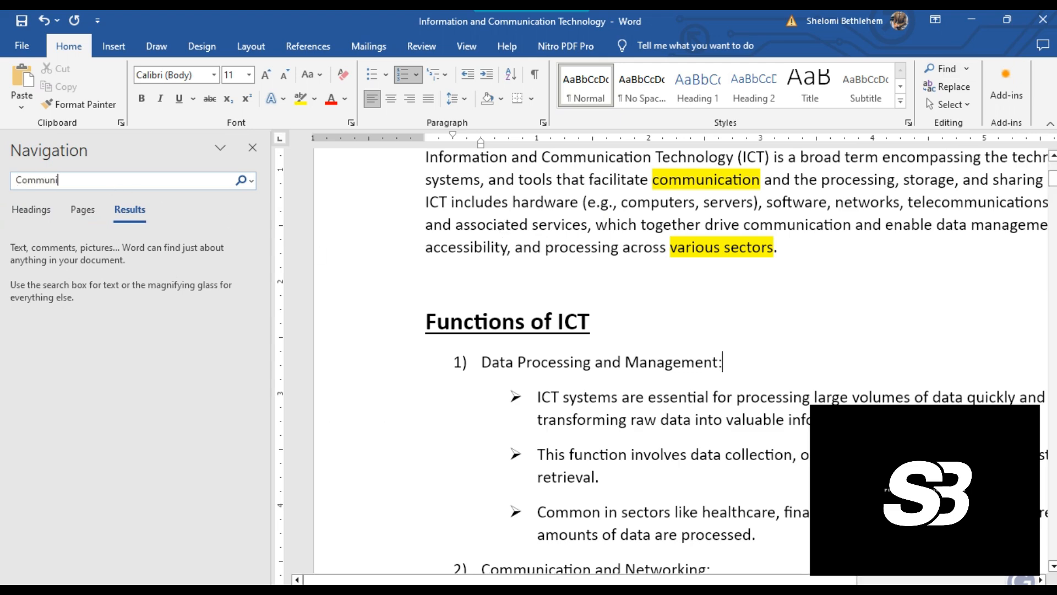
type("Communication")
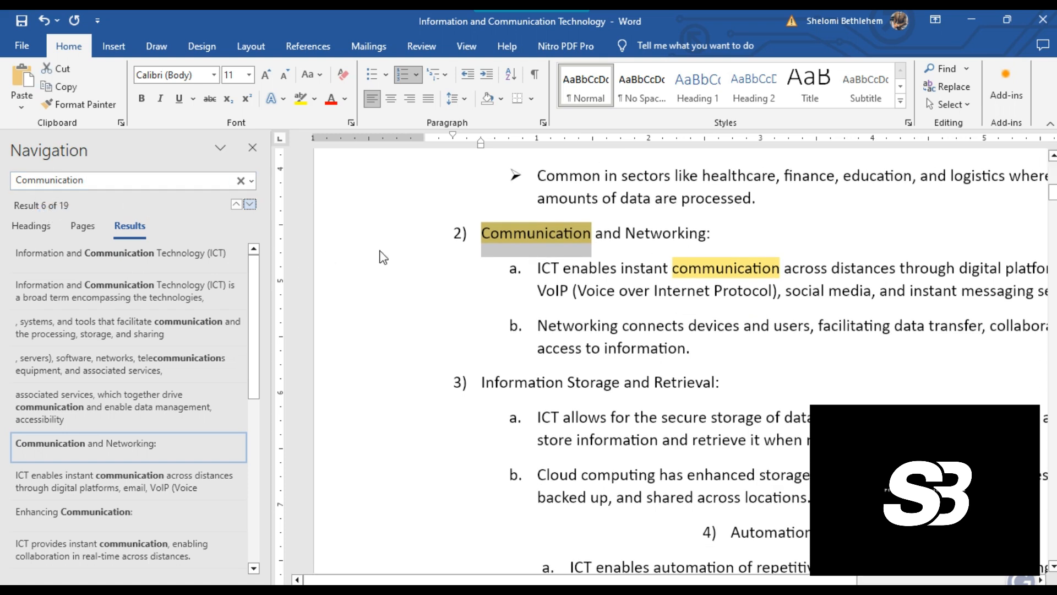
left_click(250, 205)
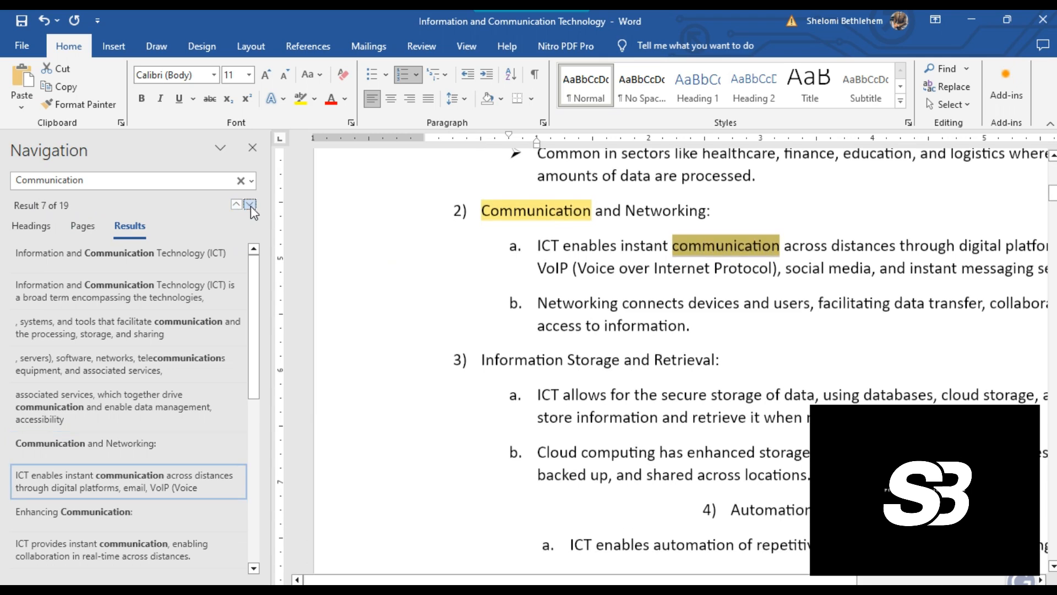
left_click(250, 205)
left_click(250, 205)
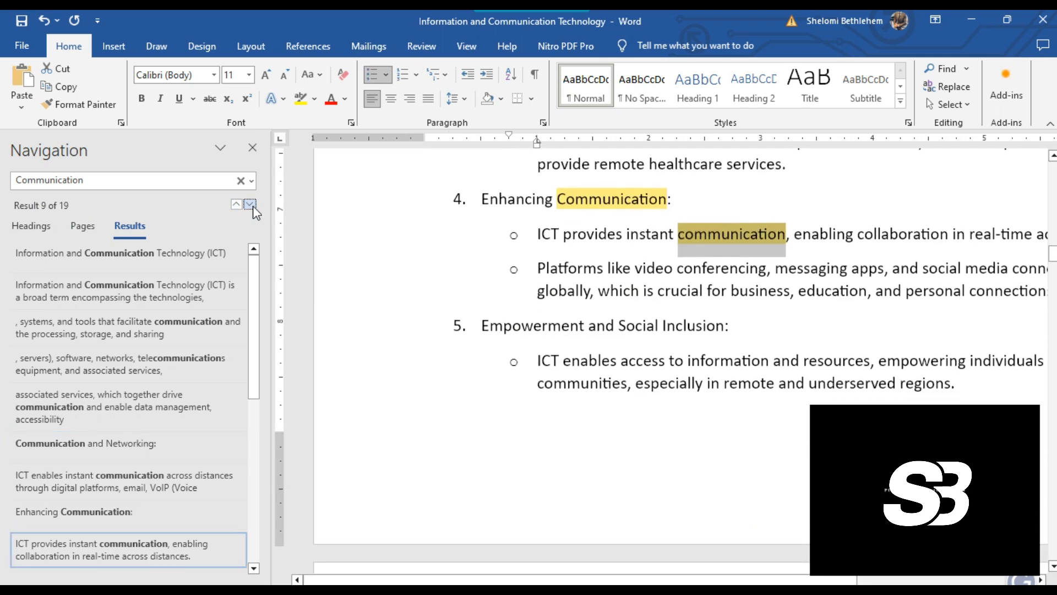
left_click(250, 205)
left_click(250, 205)
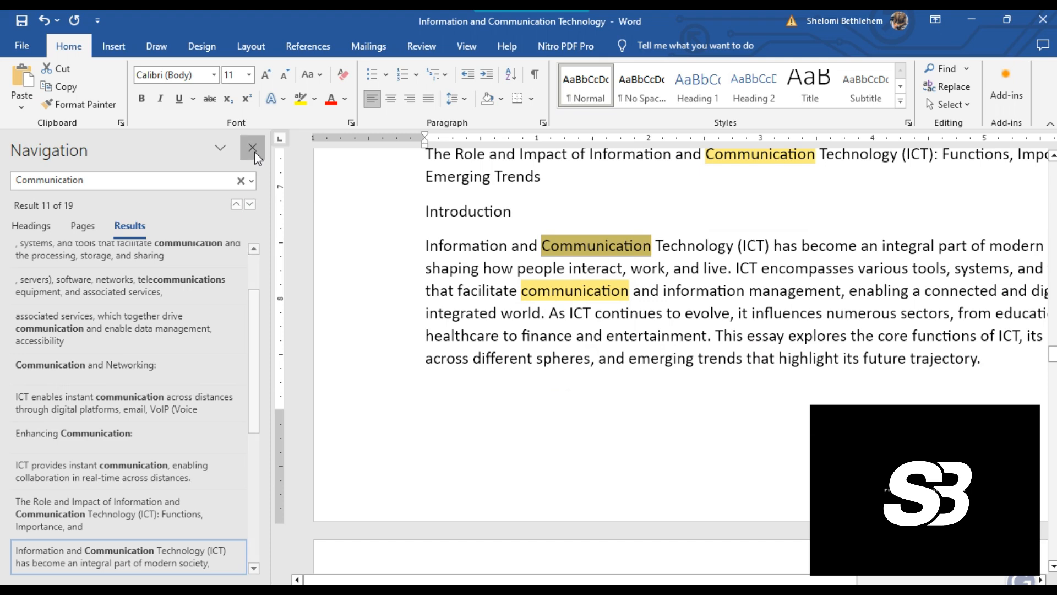
left_click(253, 148)
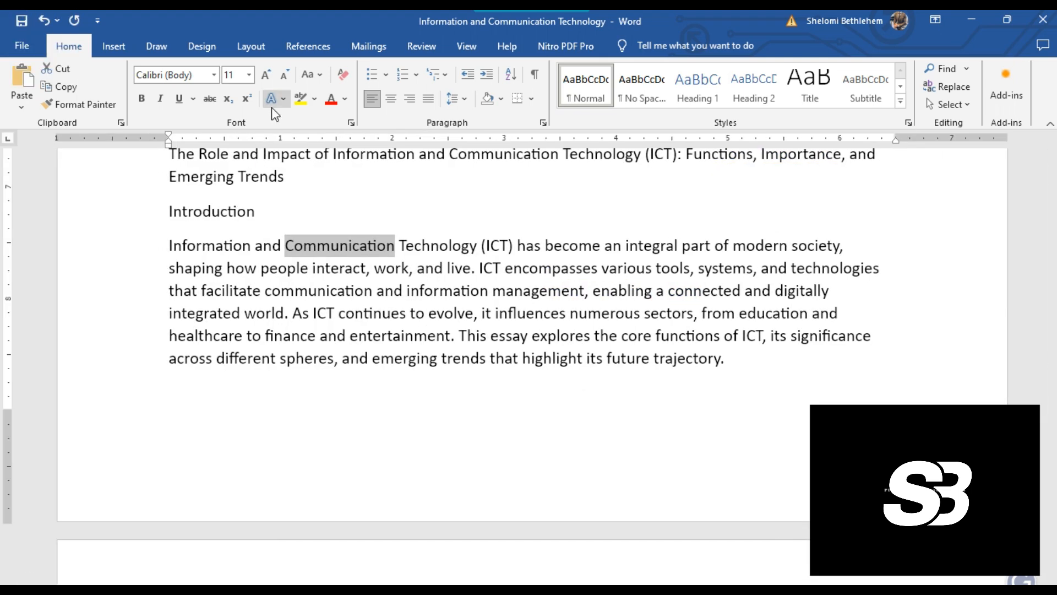
Switch to the Relevant Readings 1 document and go to its "FIND AND REPLACE" section
left_click(964, 88)
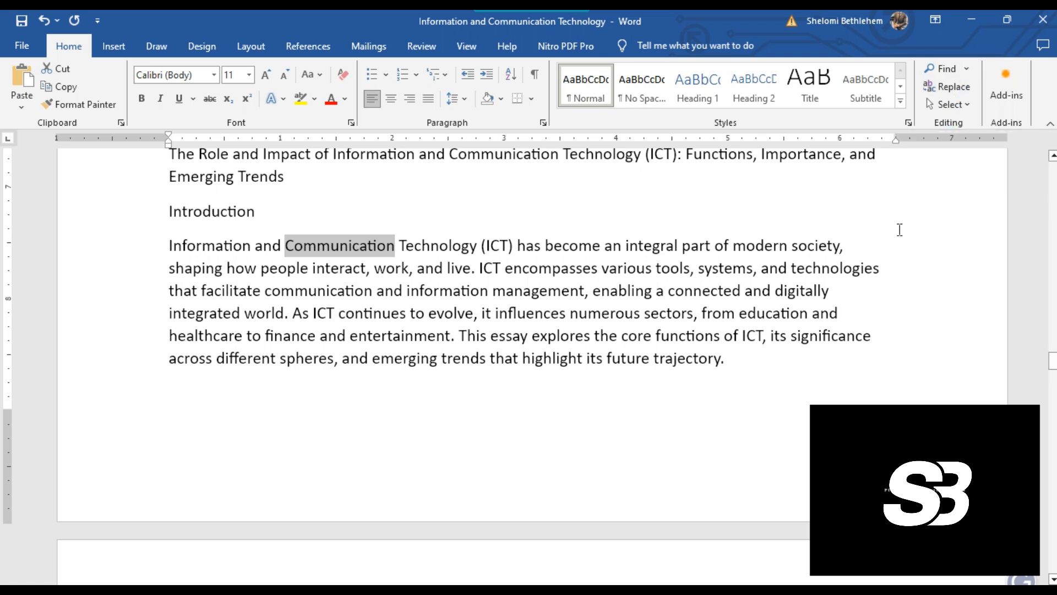
key("alt+Tab")
key("alt+Tab")
key("alt+Tab")
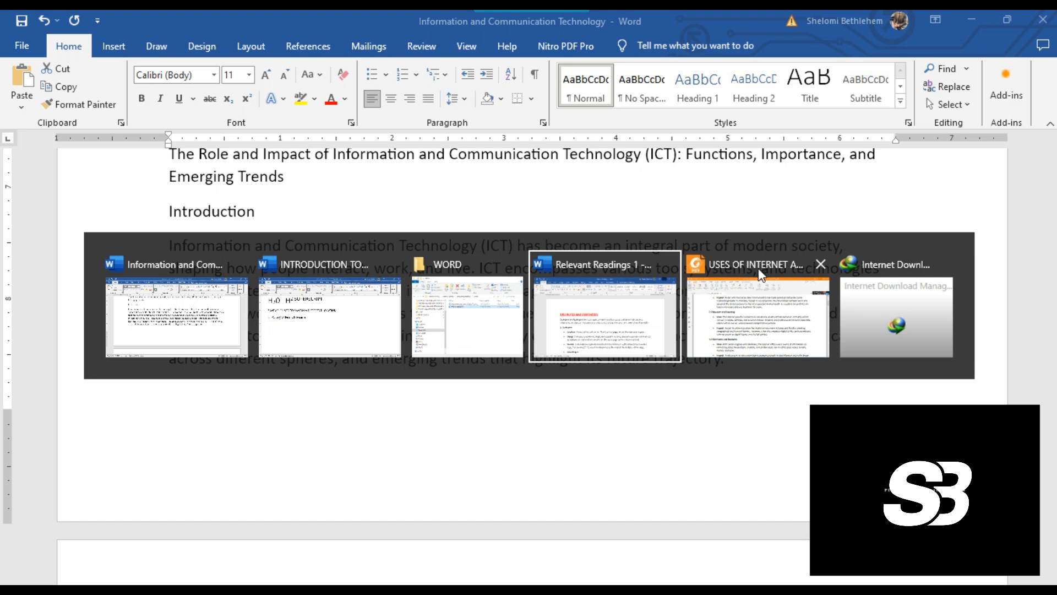
scroll(702, 375, "down", 5)
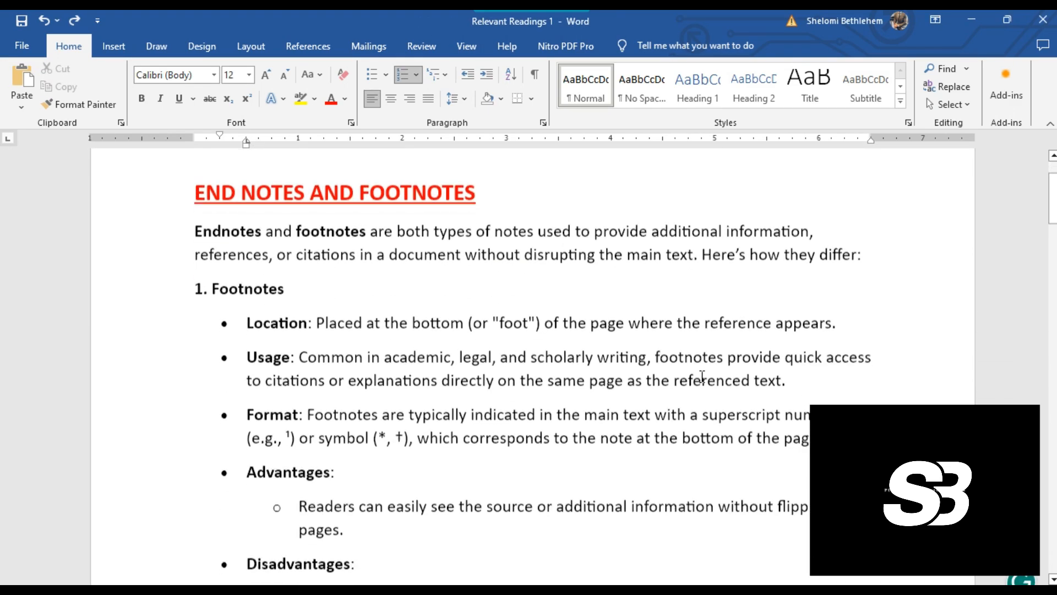
scroll(701, 370, "down", 15)
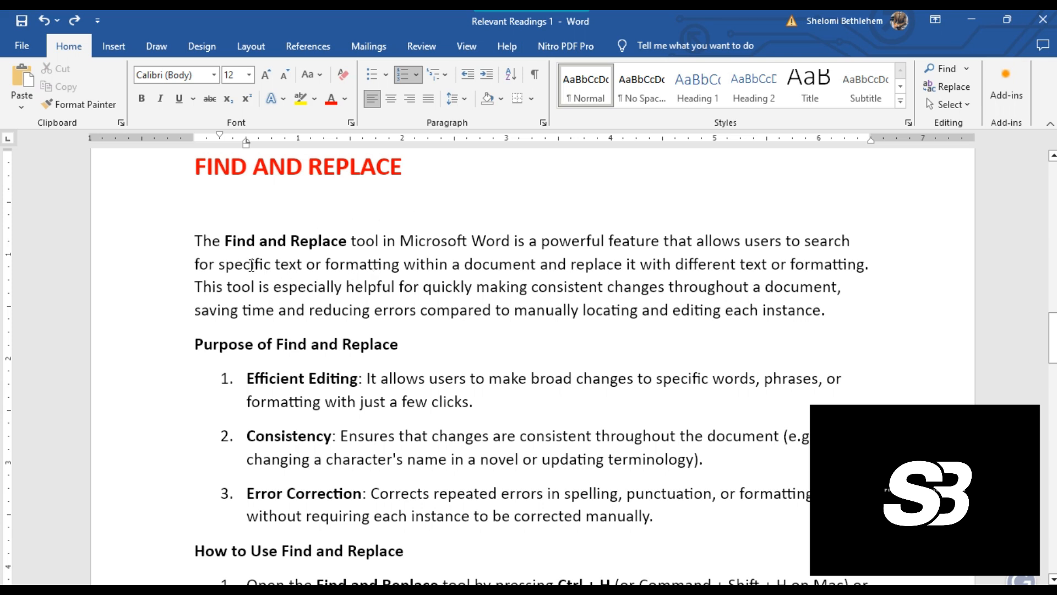
Highlight "specific text or formatting" in yellow in the introductory paragraph on Find and Replace
left_click_drag(220, 268, 400, 268)
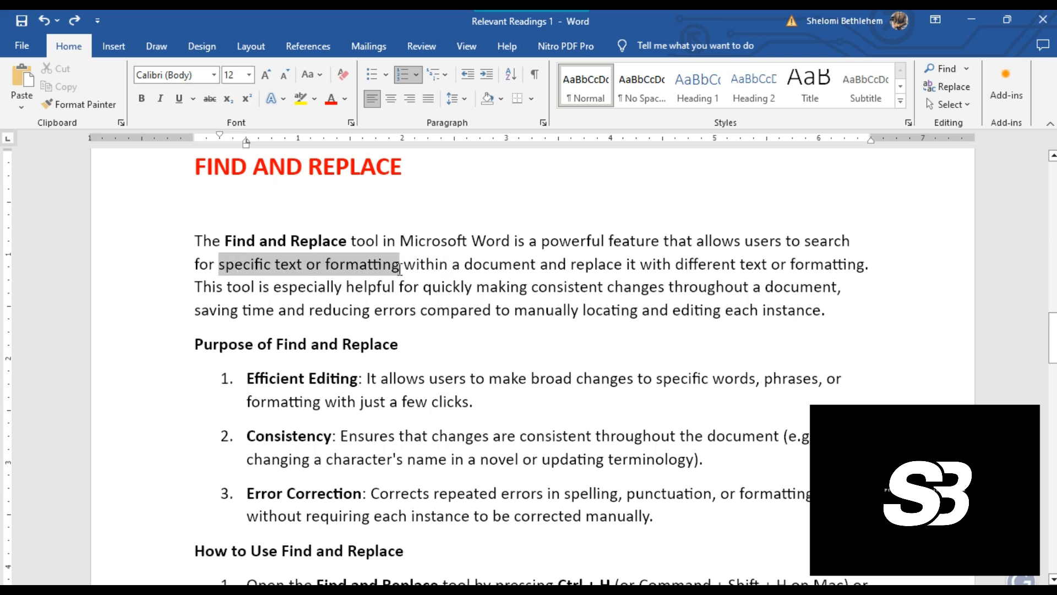
left_click(300, 99)
left_click(611, 310)
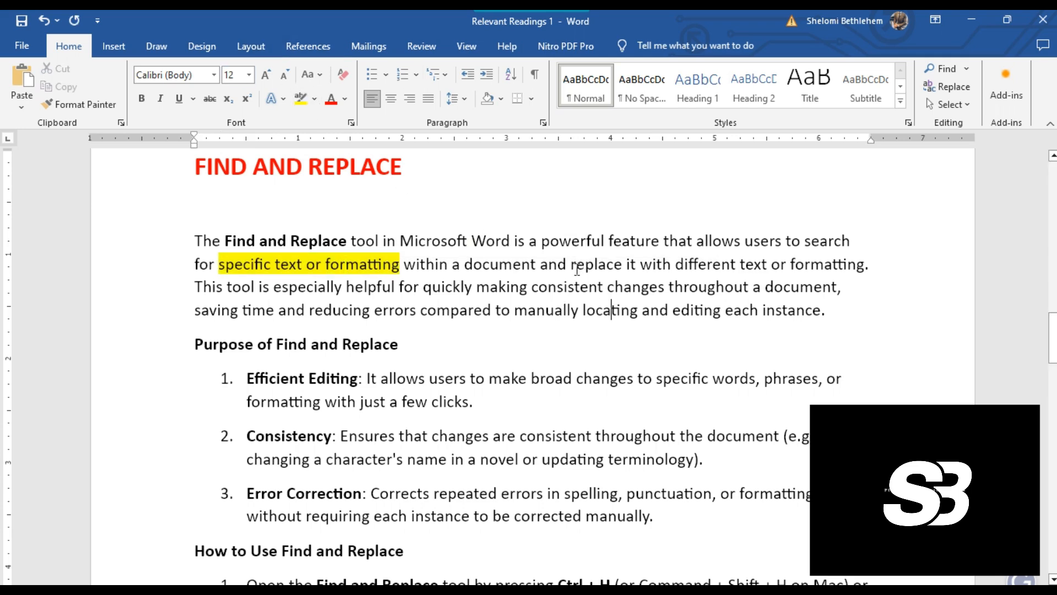
Read through the purpose, usage steps and list of key purposes of the Find and Replace tool
scroll(675, 300, "down", 3)
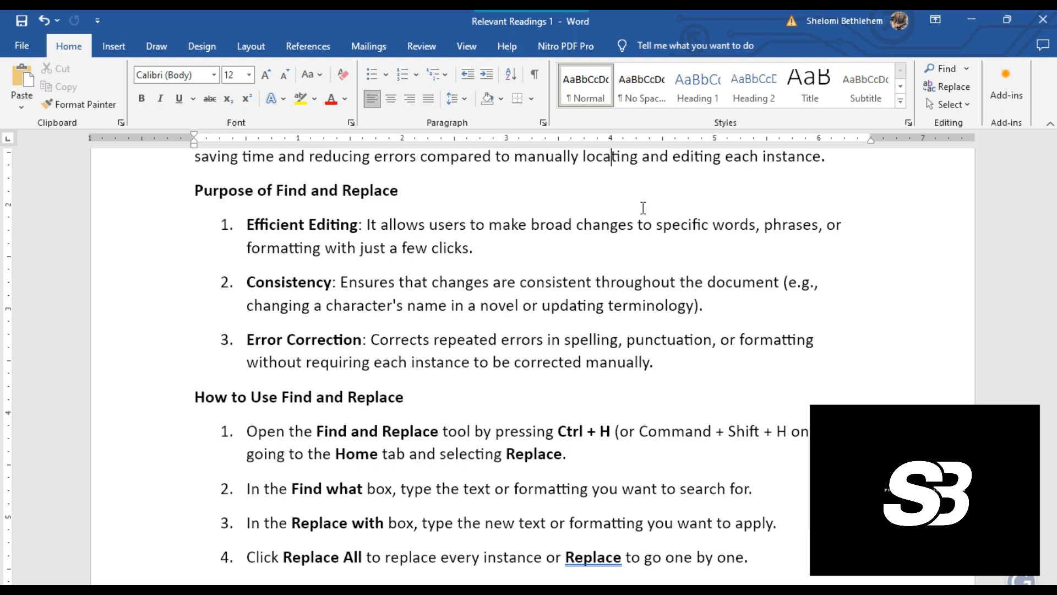
left_click(959, 91)
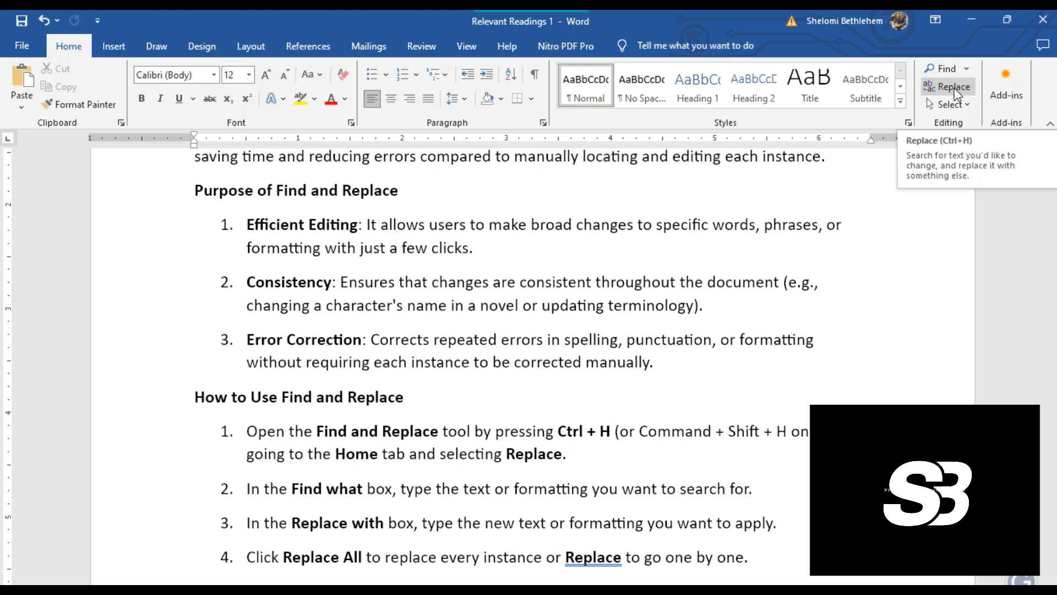
scroll(473, 330, "down", 5)
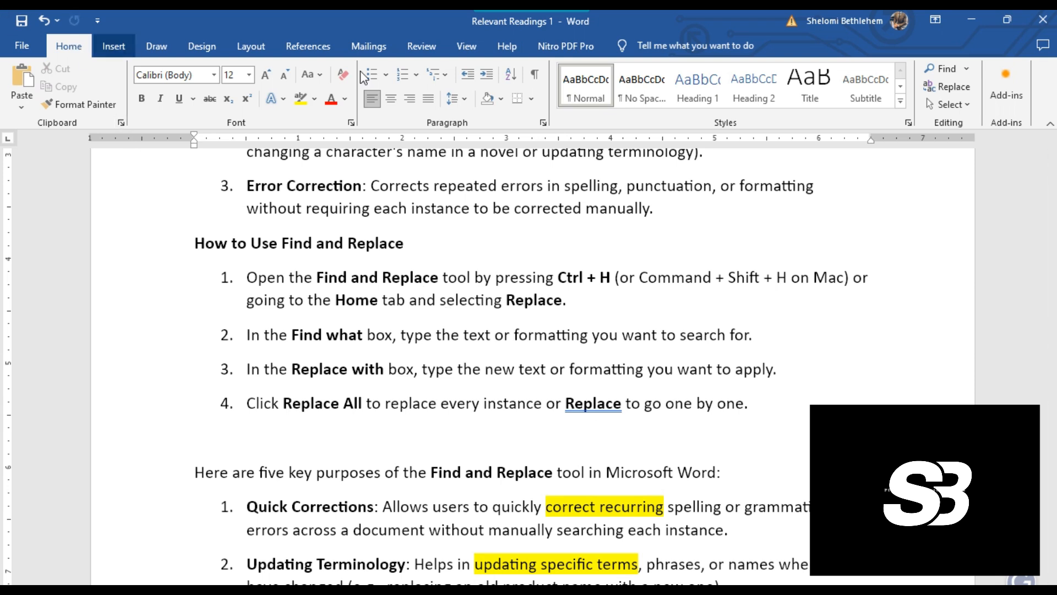
scroll(630, 358, "down", 5)
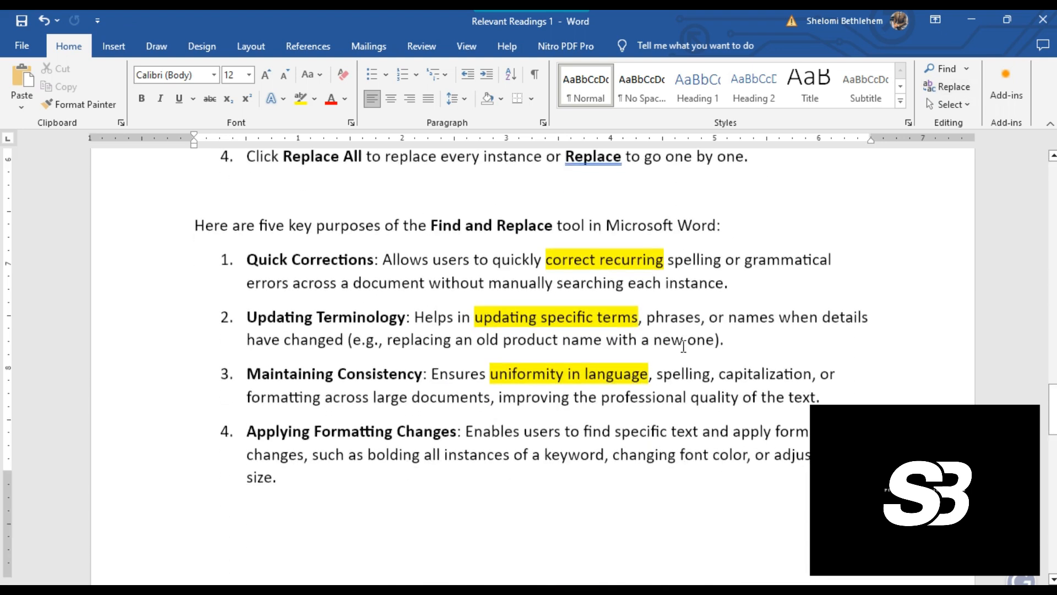
scroll(440, 314, "up", 1)
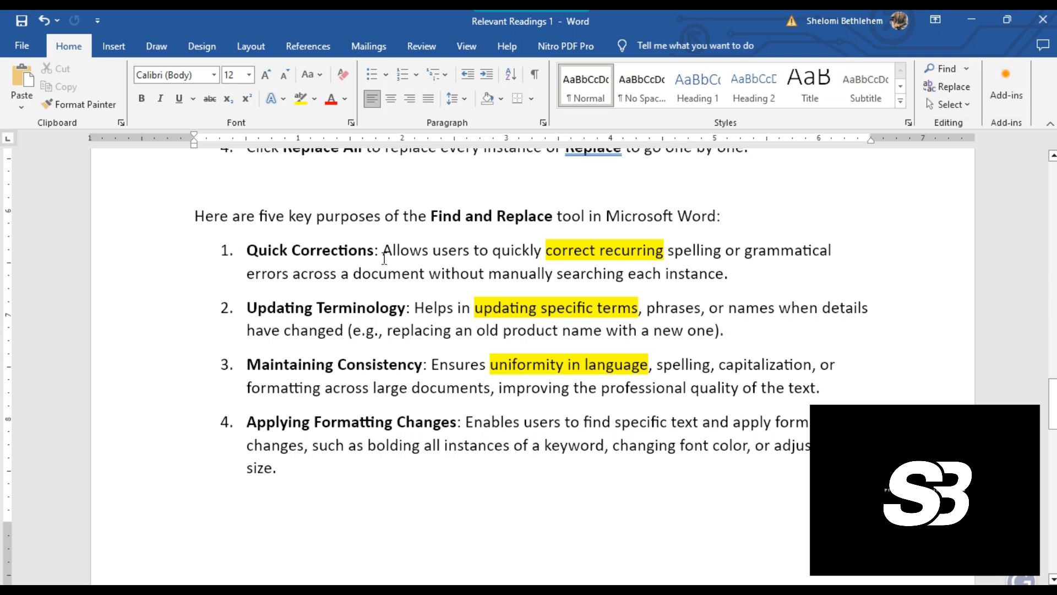
left_click_drag(383, 254, 562, 257)
left_click_drag(646, 263, 732, 274)
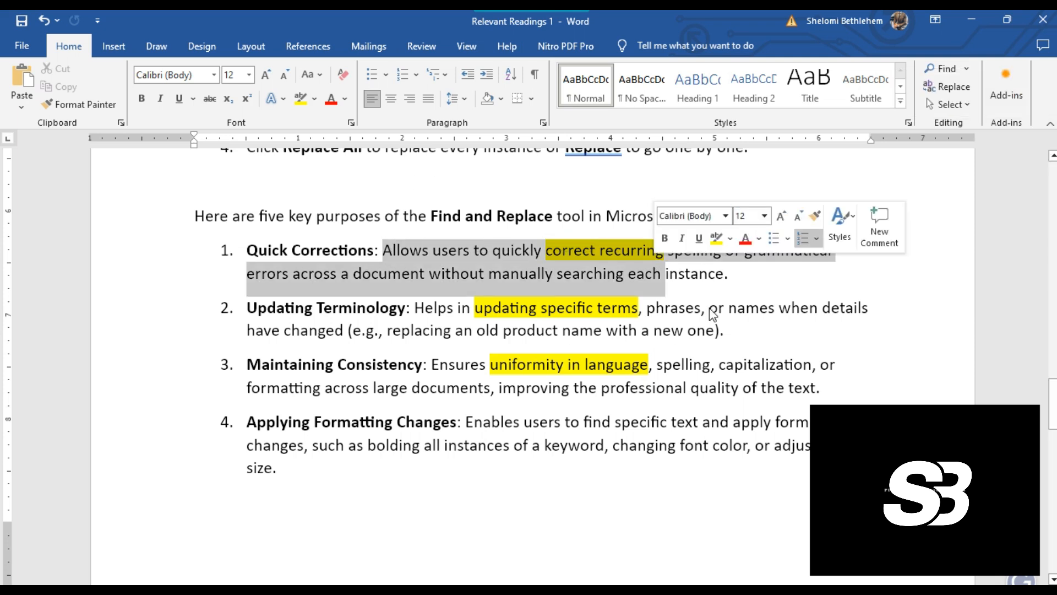
left_click(709, 273)
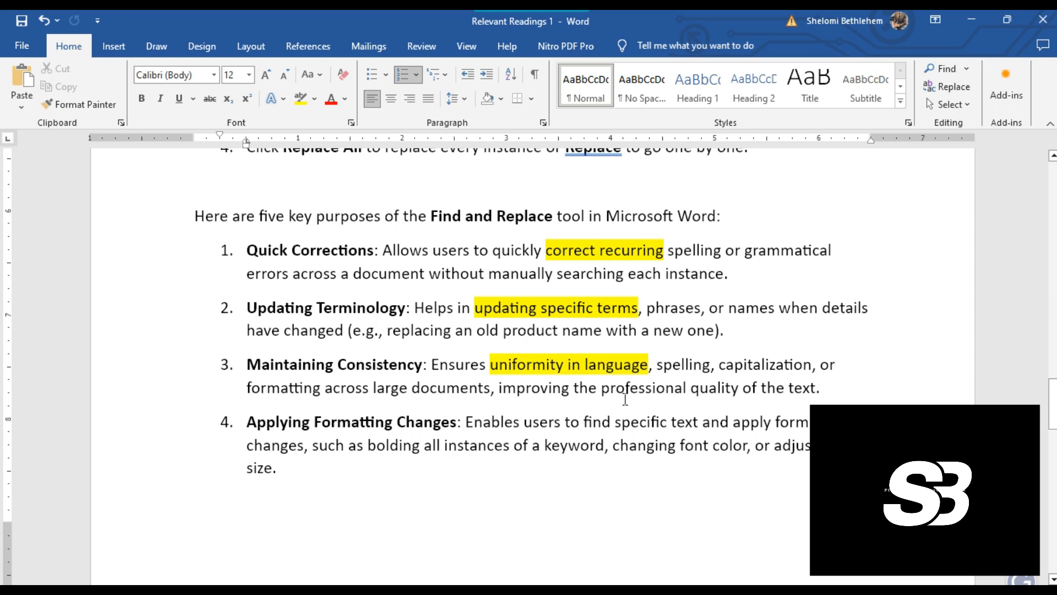
scroll(479, 402, "down", 3)
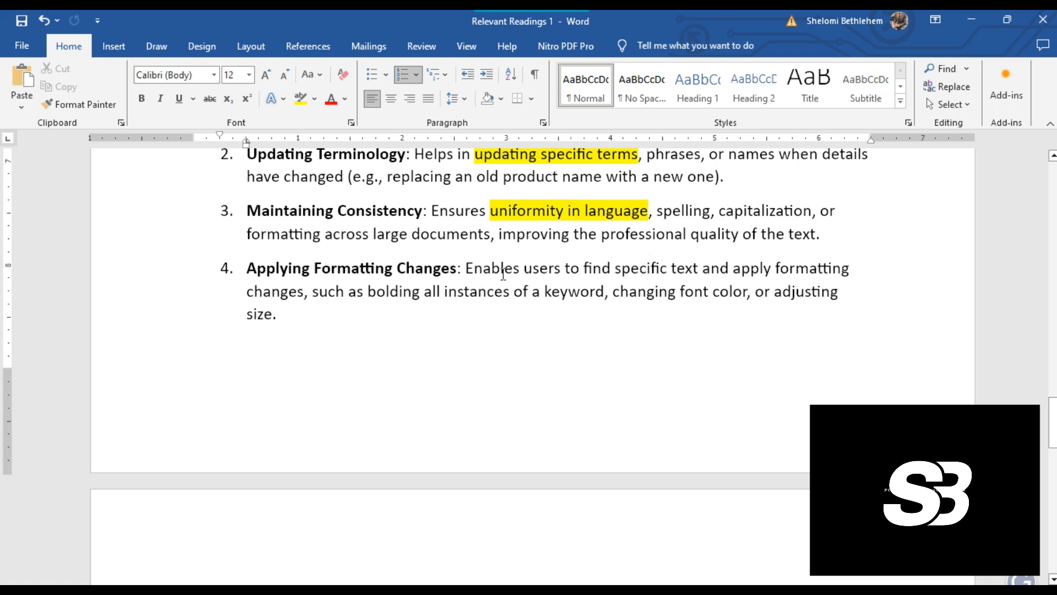
Underline "specific text" in item 4, Applying Formatting Changes, of the Find and Replace purposes list
left_click_drag(612, 268, 700, 272)
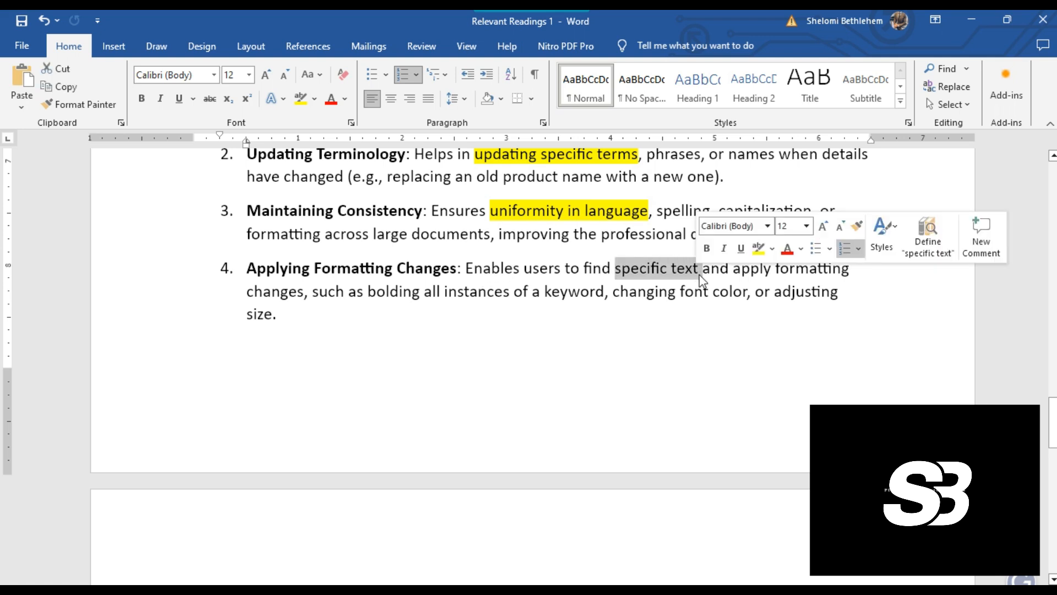
key("ctrl+u")
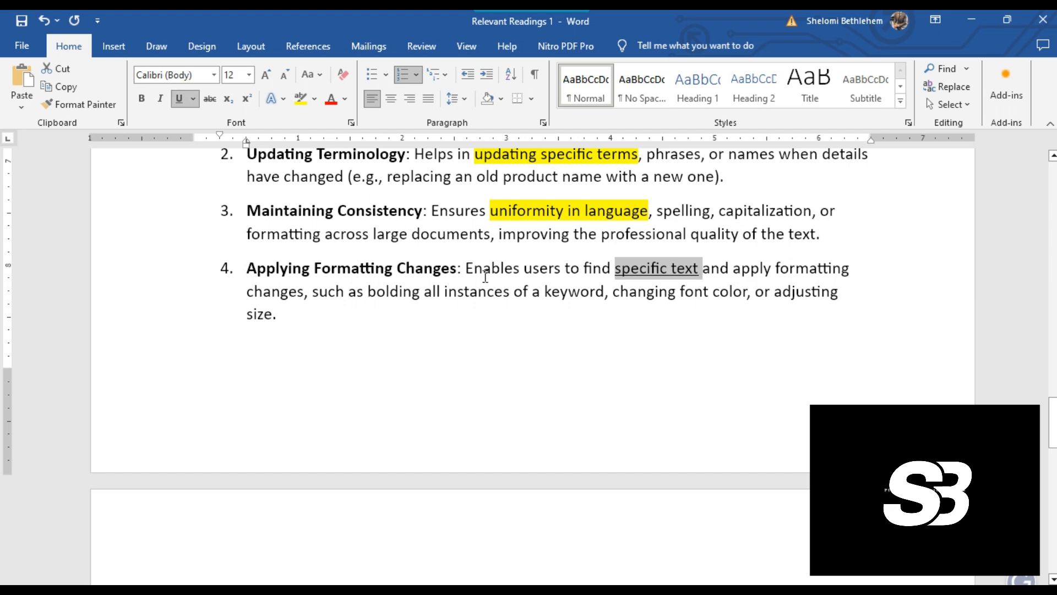
Switch to the Information and Communication Technology document and insert a blank page after the essay's Conclusion
scroll(450, 343, "up", 10)
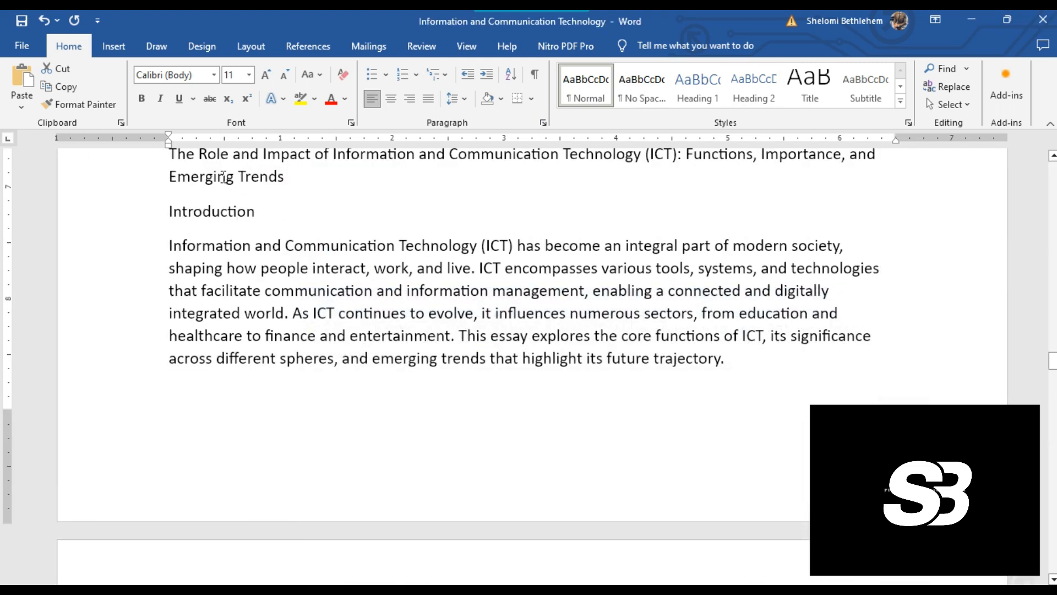
left_click(113, 50)
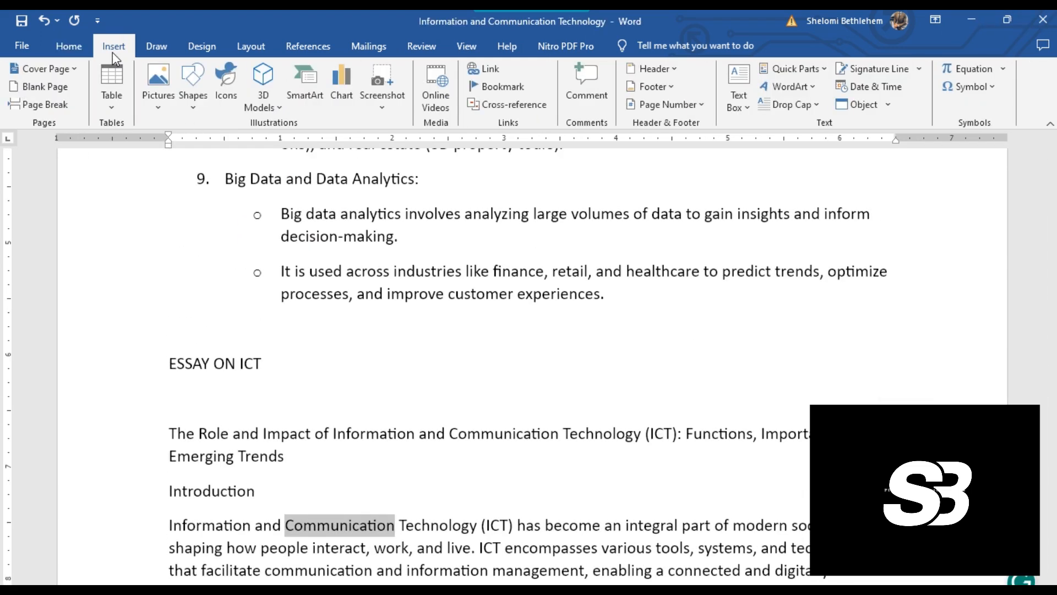
scroll(556, 396, "down", 3)
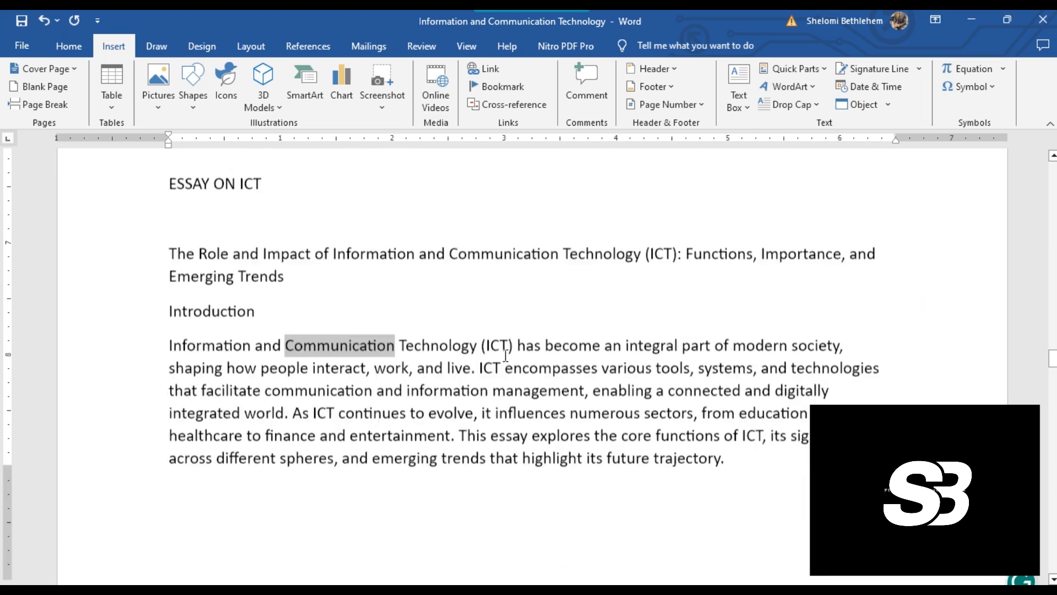
scroll(380, 277, "up", 10)
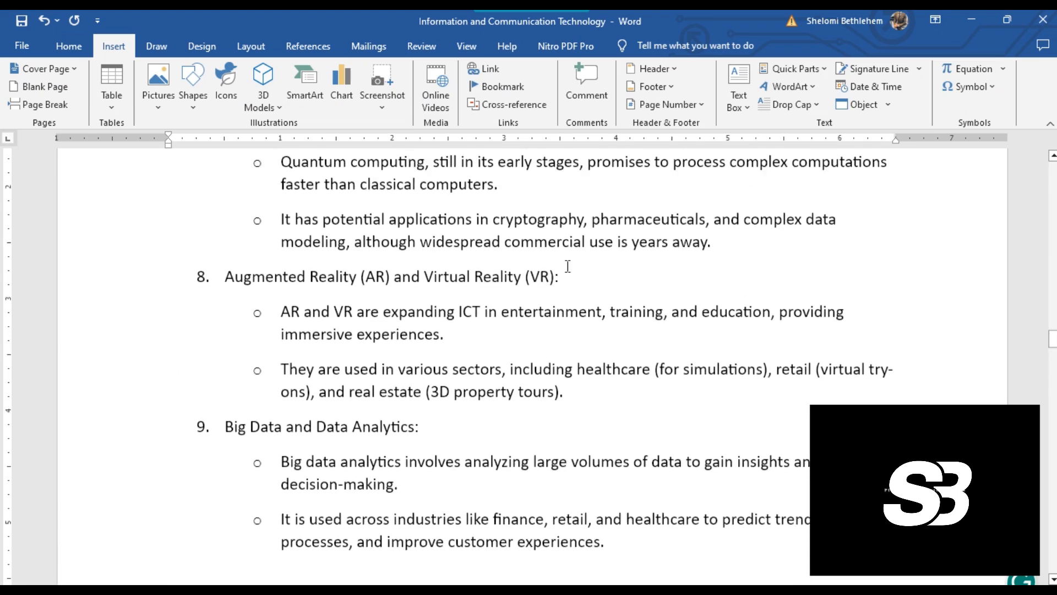
scroll(562, 258, "up", 3)
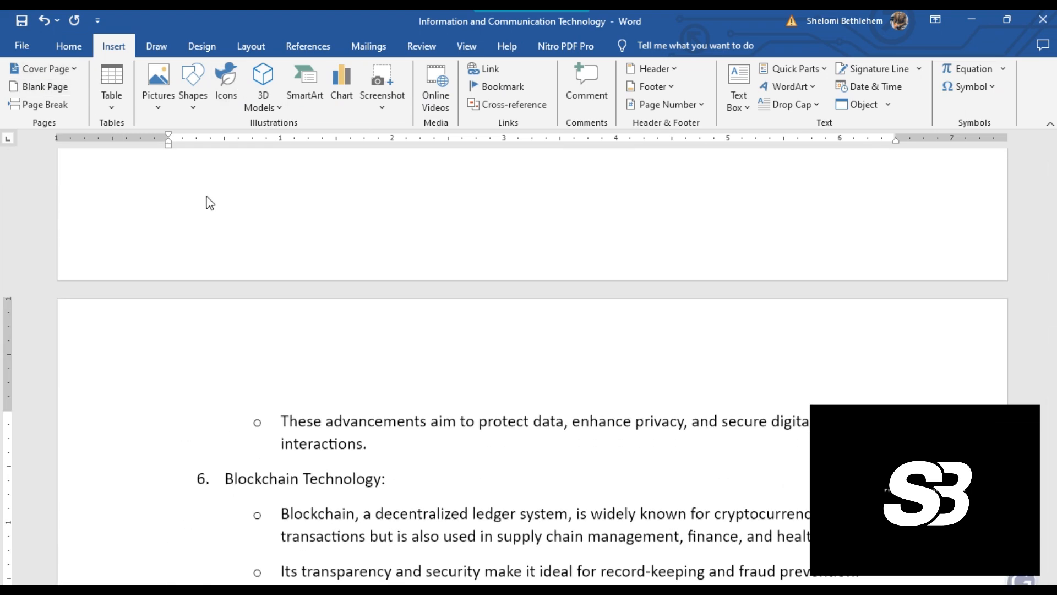
scroll(649, 392, "up", 1)
scroll(648, 392, "up", 6)
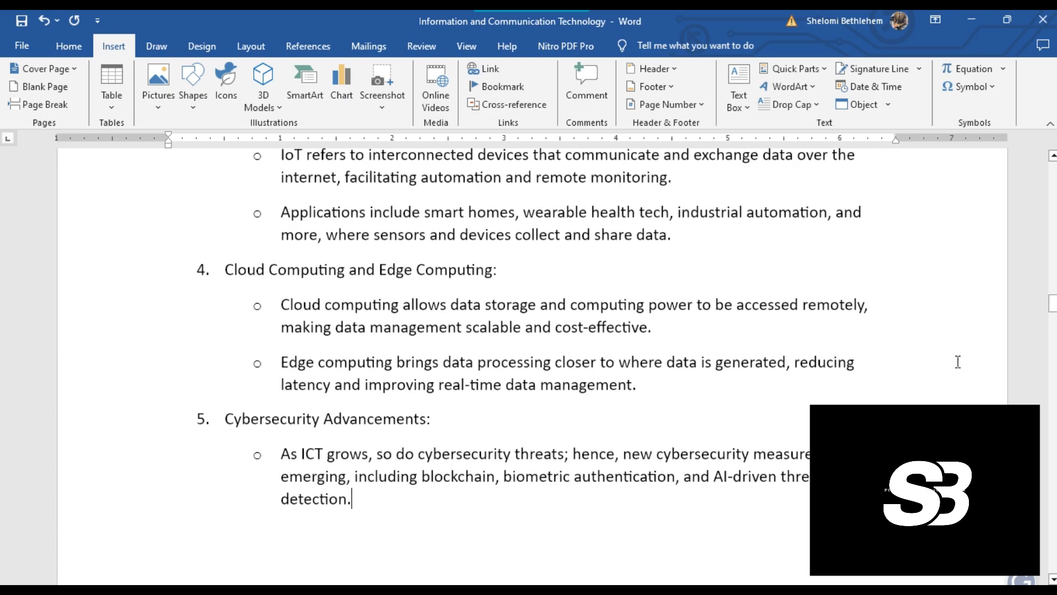
left_click_drag(1052, 320, 1052, 553)
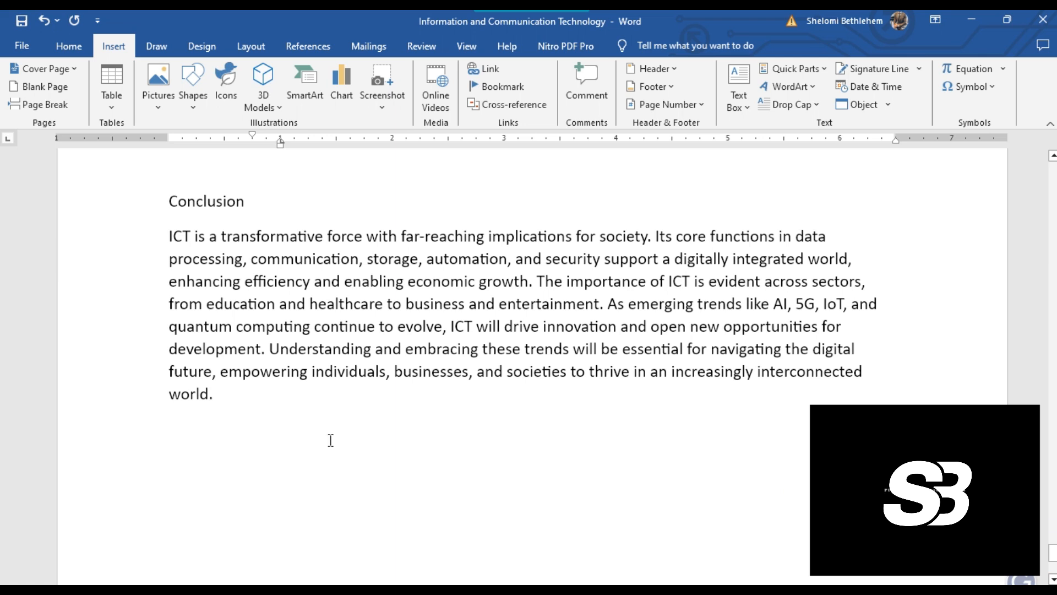
left_click(45, 86)
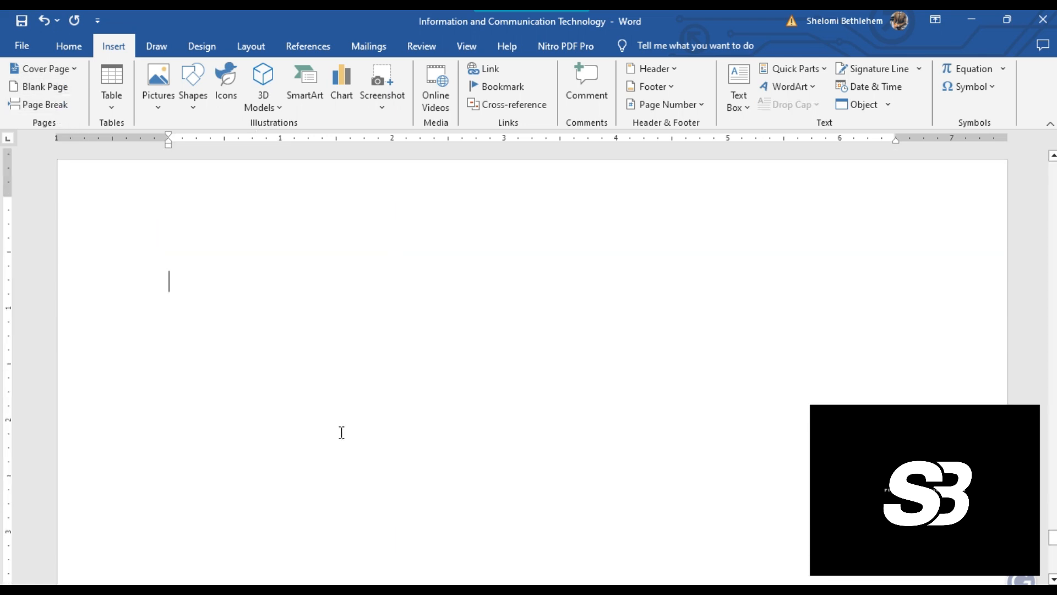
scroll(508, 353, "down", 5)
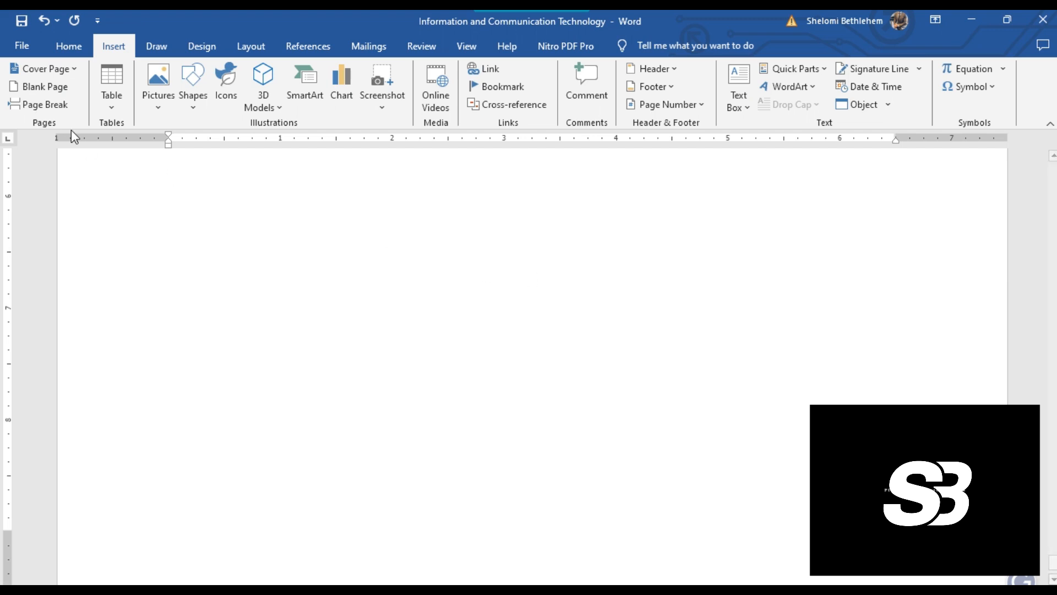
Add the built-in Banded cover page to the document and look it over
left_click(75, 70)
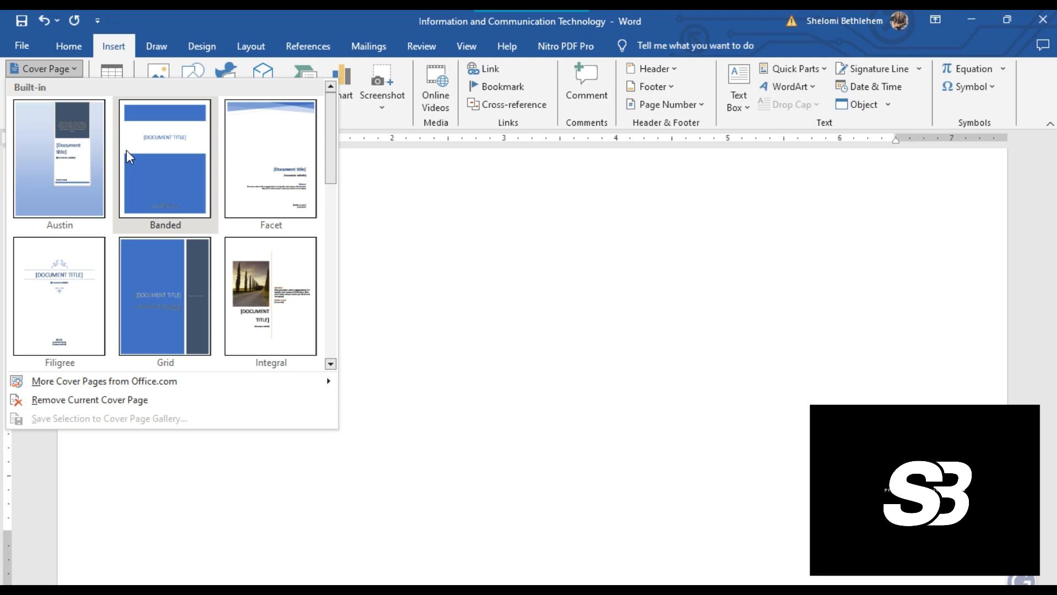
left_click(127, 150)
scroll(815, 289, "down", 3)
scroll(809, 278, "down", 8)
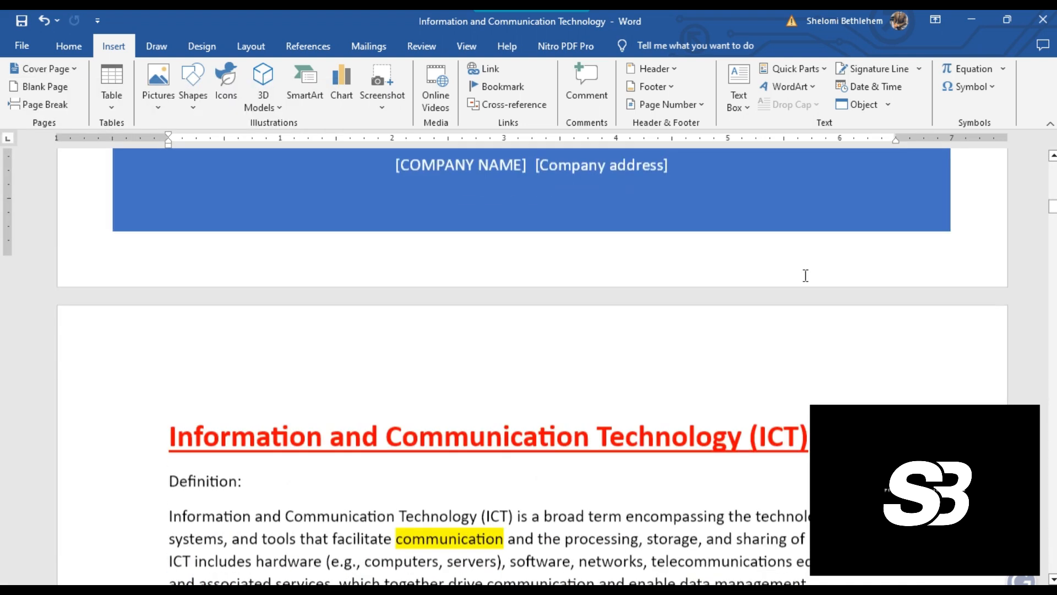
scroll(590, 235, "up", 4)
scroll(439, 248, "up", 5)
scroll(656, 460, "down", 3)
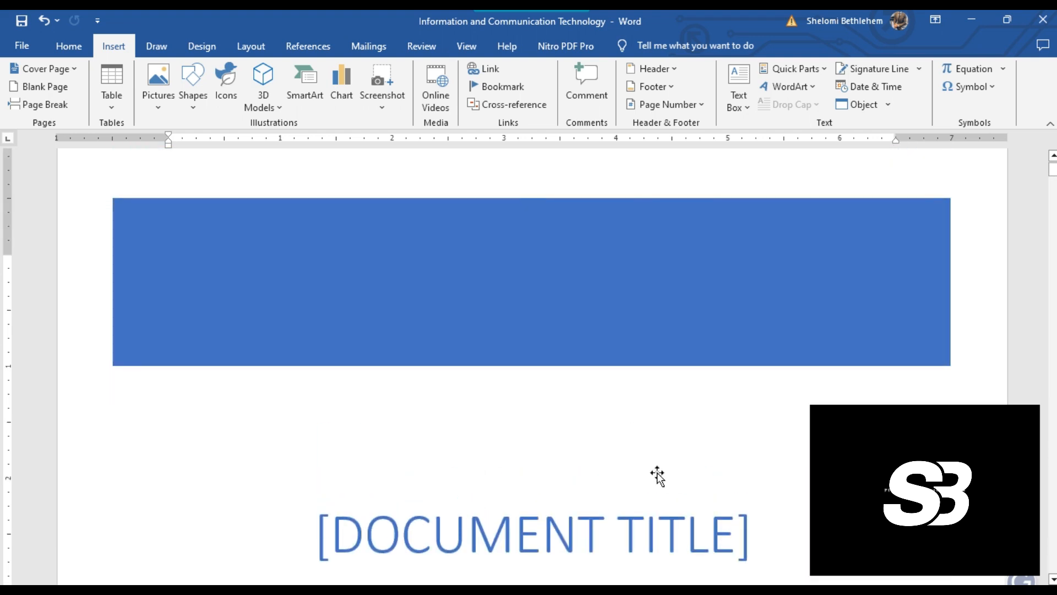
Replace the cover page's document title placeholder with "INFORMATION COMMUNICATION"
left_click(770, 478)
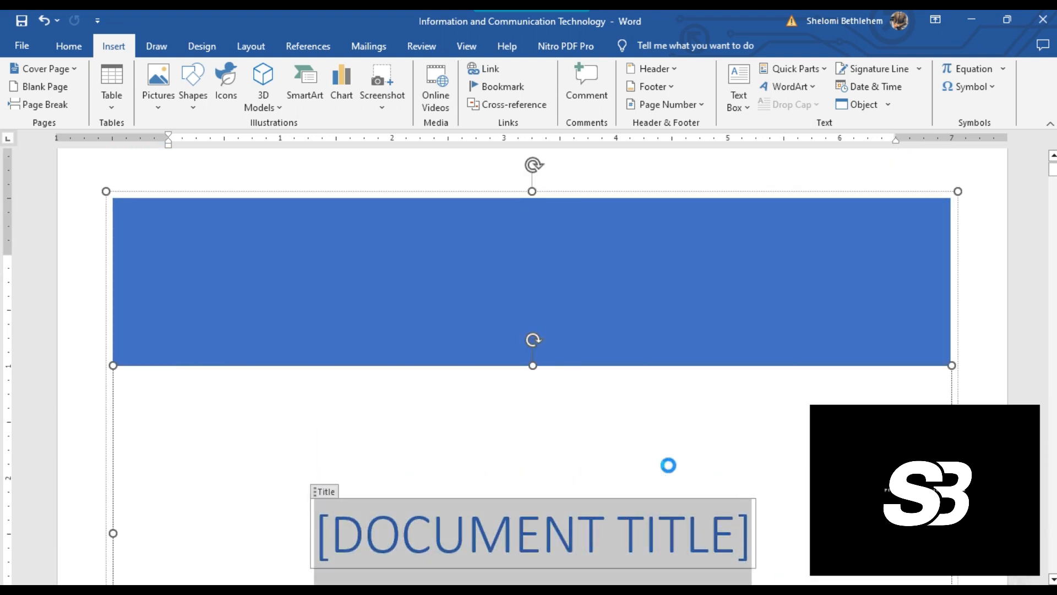
type("INFOR")
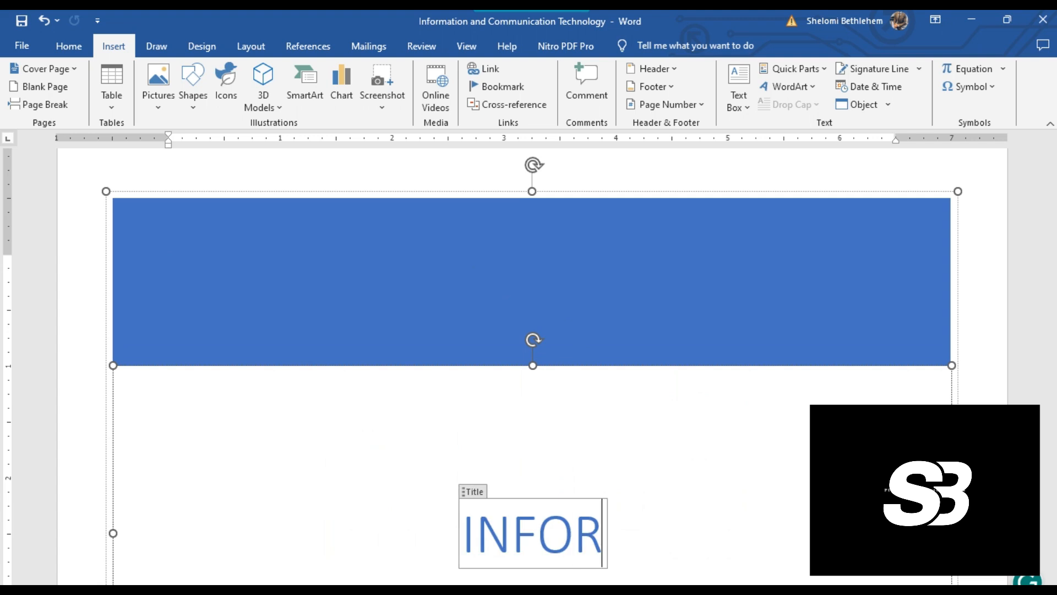
type("MATION CO")
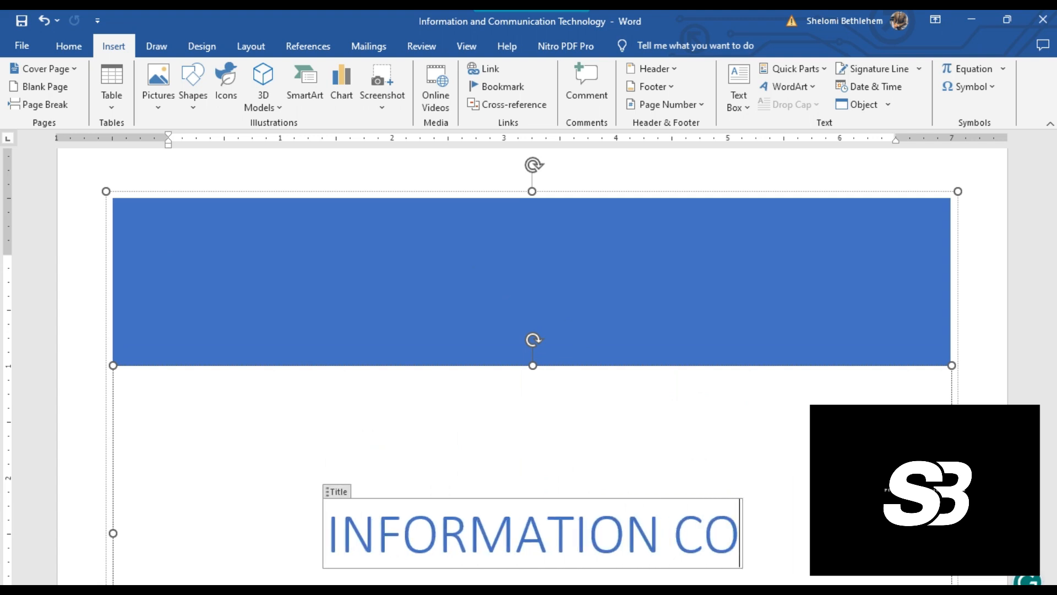
type("MMUNCI")
key("BackSpace")
key("BackSpace")
type("INFORMATIO")
key("BackSpace")
key("BackSpace")
key("BackSpace")
key("BackSpace")
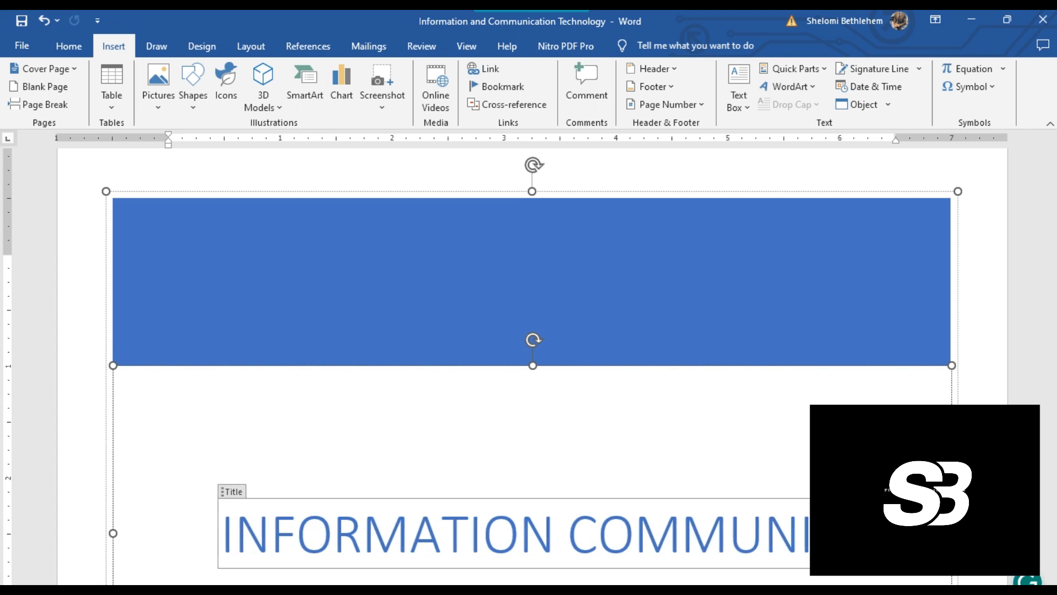
type("CATION")
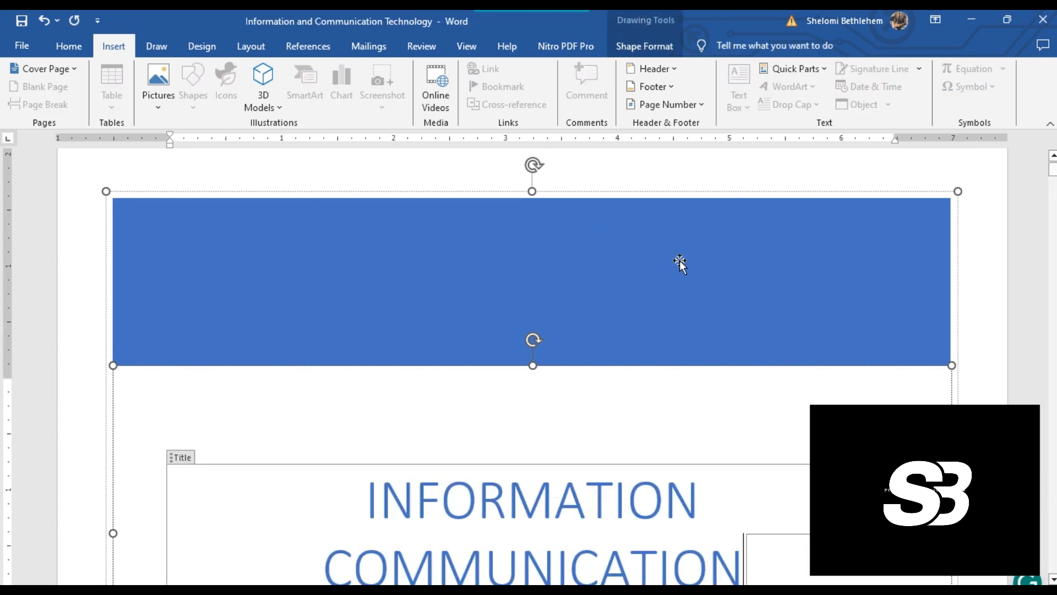
Check the author and company fields at the bottom of the cover page and return to the Functions of ICT section
scroll(839, 294, "down", 10)
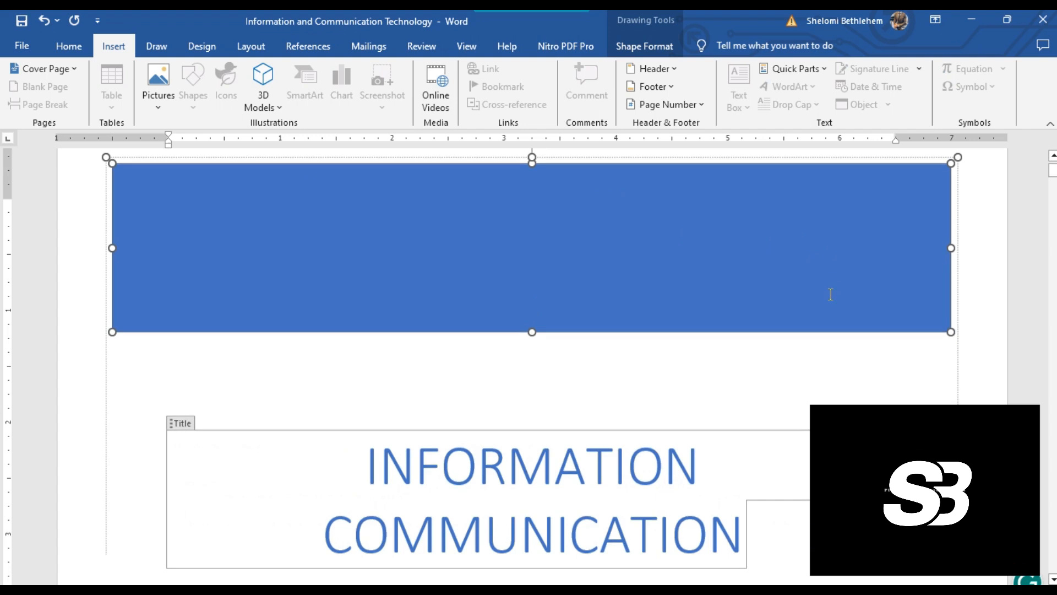
scroll(839, 294, "down", 6)
scroll(826, 292, "up", 3)
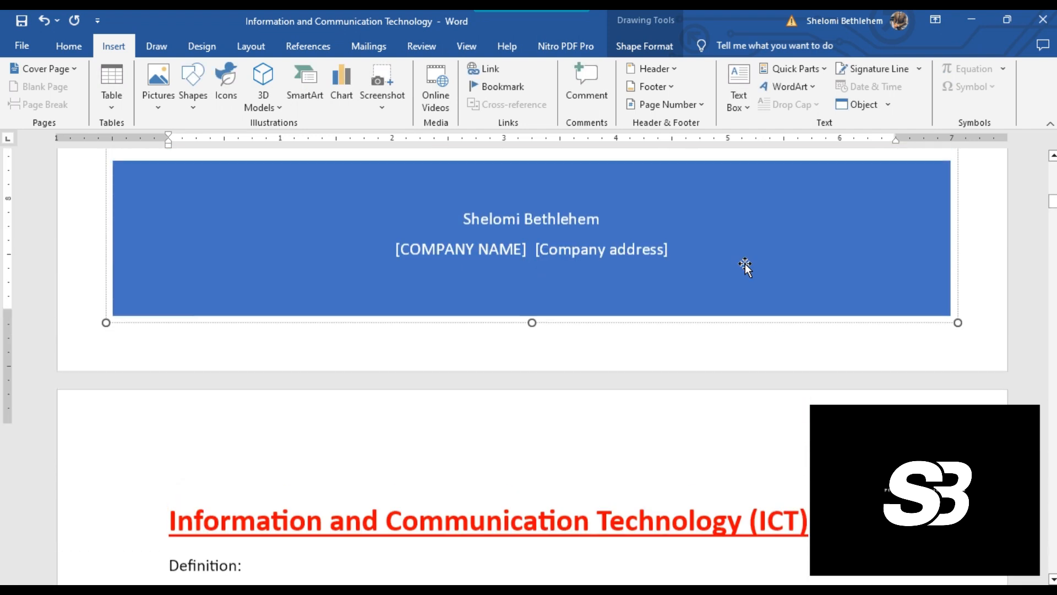
left_click(603, 304)
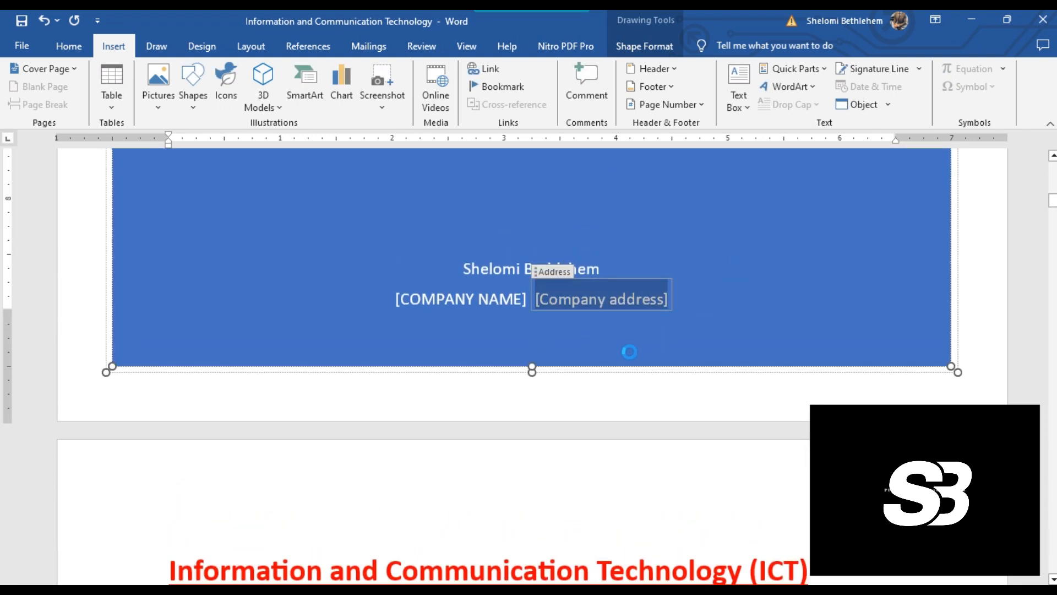
left_click(637, 446)
scroll(689, 496, "down", 10)
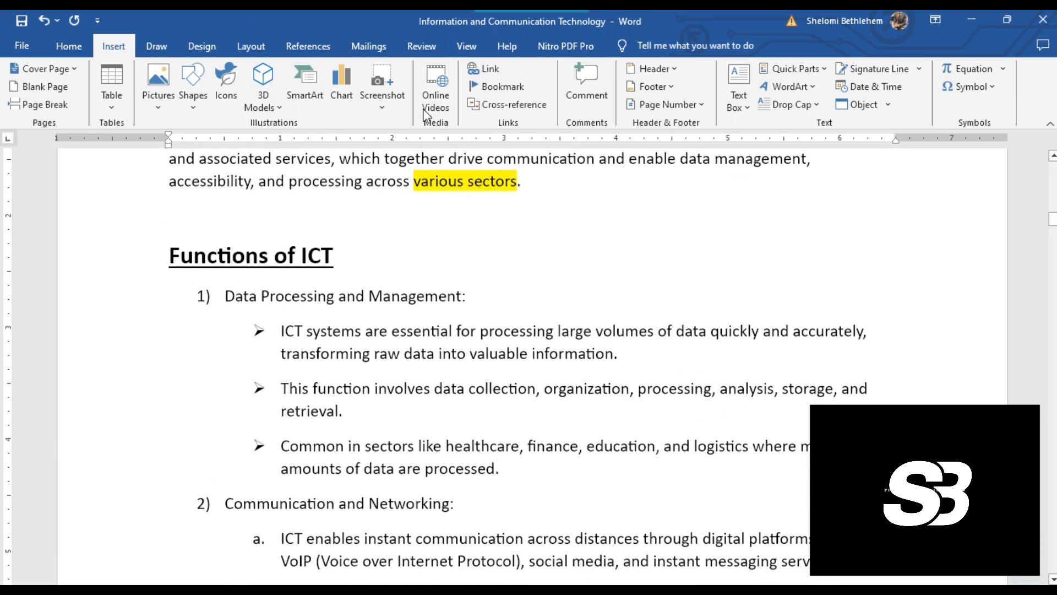
Insert a page break after "access to information." under Communication and Networking and check where the following text lands
left_click(52, 107)
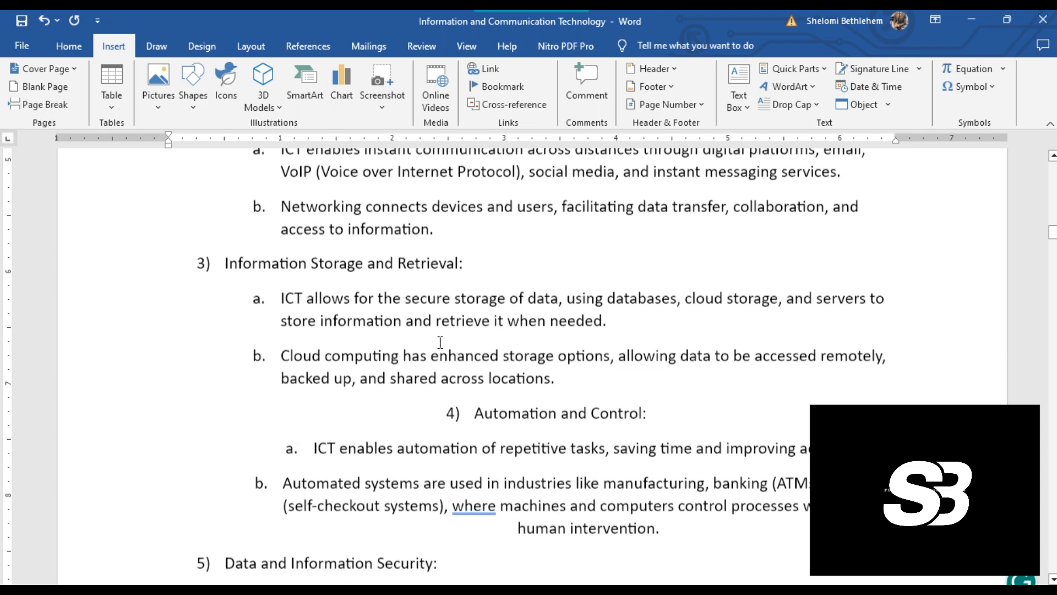
scroll(441, 340, "down", 4)
scroll(462, 297, "up", 10)
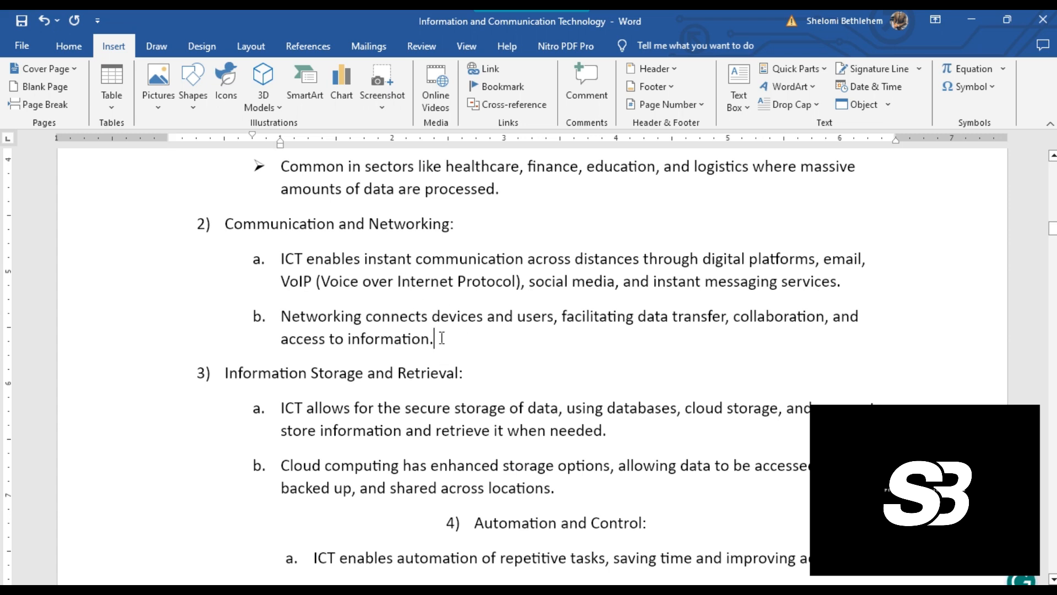
left_click(45, 105)
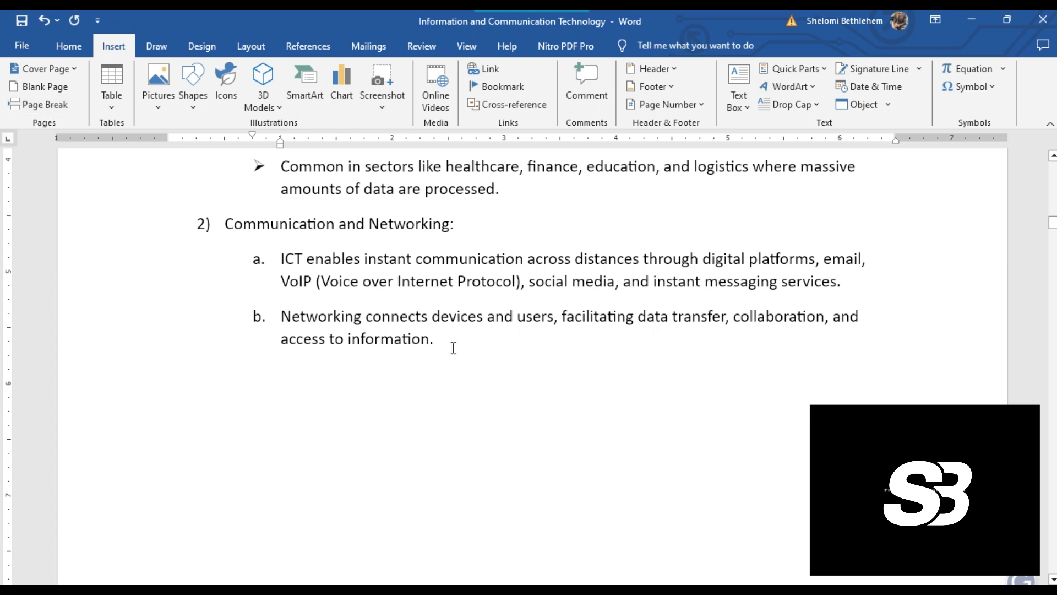
scroll(608, 300, "down", 4)
scroll(253, 272, "up", 3)
scroll(253, 272, "up", 1)
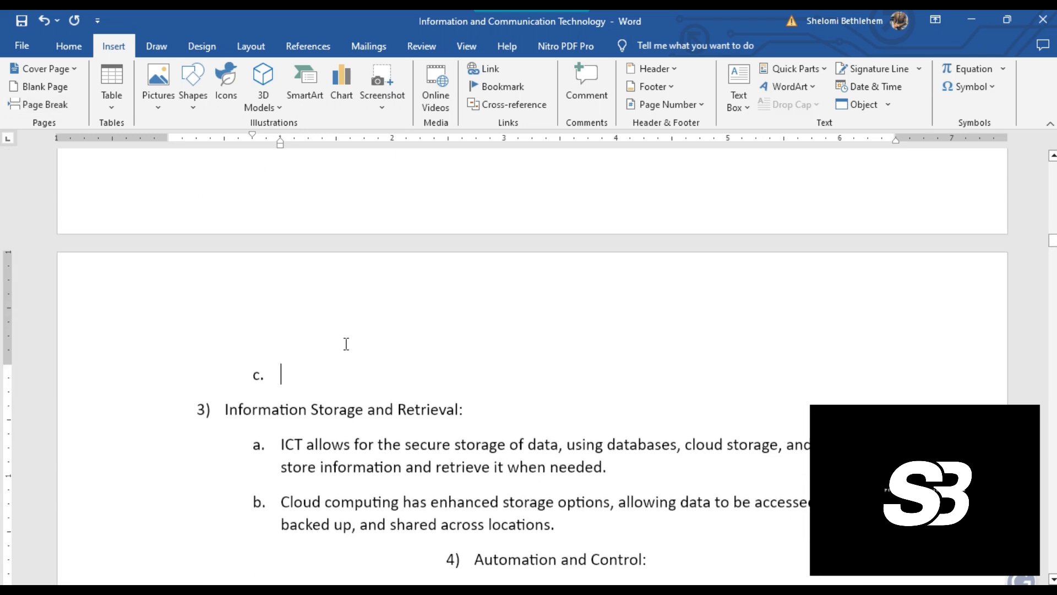
Clear the empty list item c. above "Information Storage and Retrieval", try adding and deleting blank lines there, and review the preceding page
key("BackSpace")
key("BackSpace")
key("Return")
key("Return")
key("Return")
key("Return")
key("Return")
key("BackSpace")
key("BackSpace")
key("BackSpace")
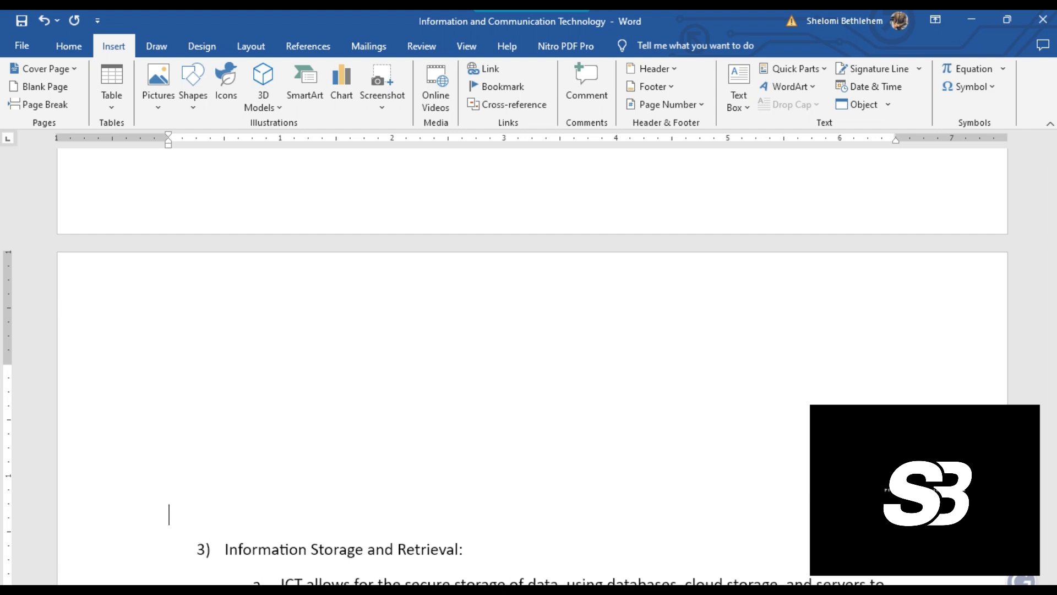
key("BackSpace")
key("BackSpace")
key("BackSpace")
scroll(532, 363, "up", 5)
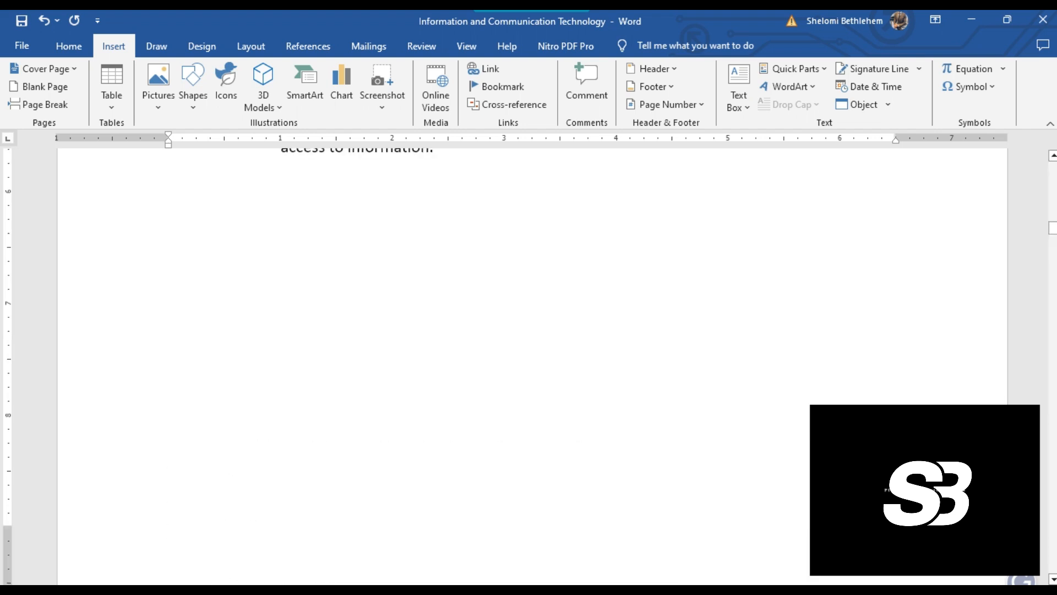
scroll(370, 359, "up", 4)
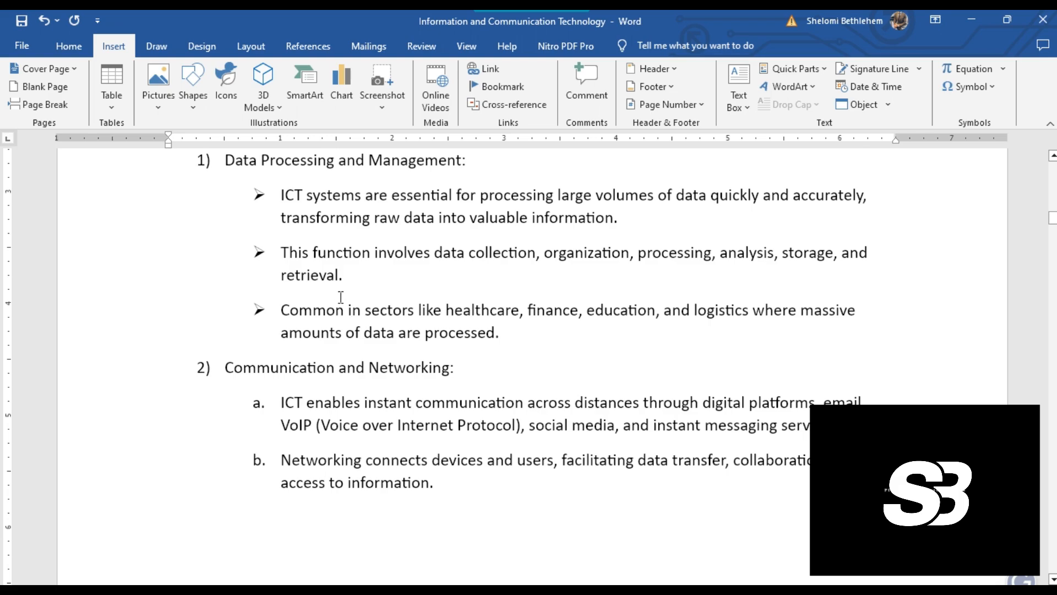
scroll(434, 370, "down", 7)
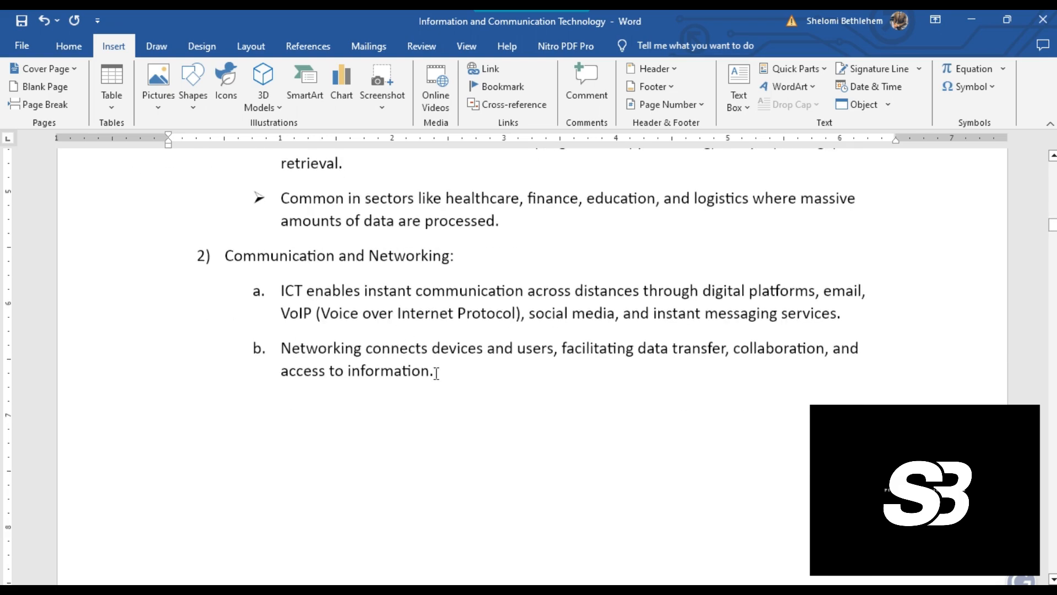
Insert a 5x5 table on the blank page near the end of the document
scroll(624, 395, "down", 10)
left_click_drag(1053, 262, 1052, 501)
left_click(204, 366)
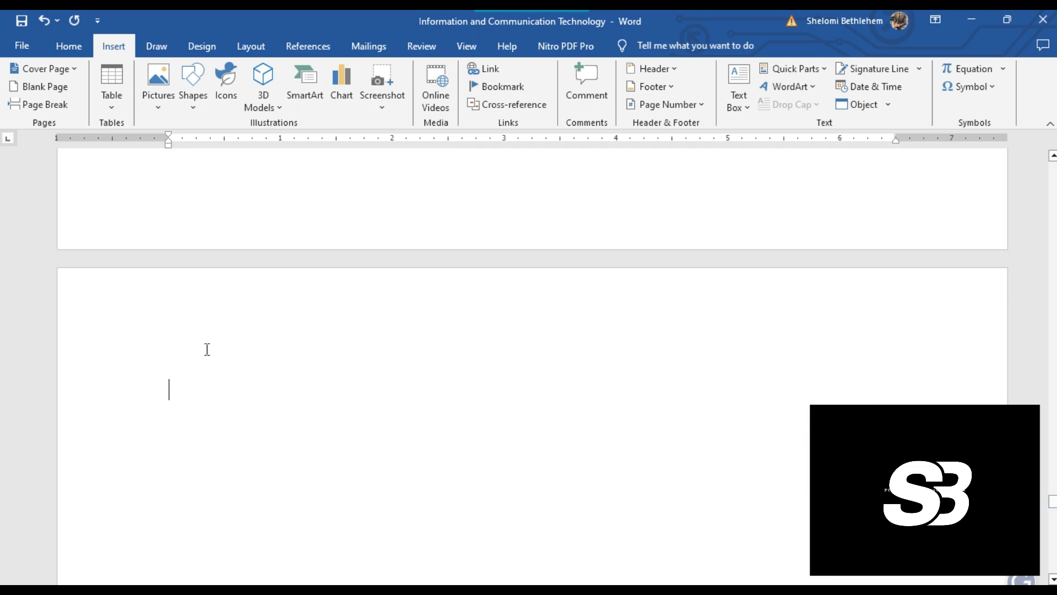
left_click(104, 107)
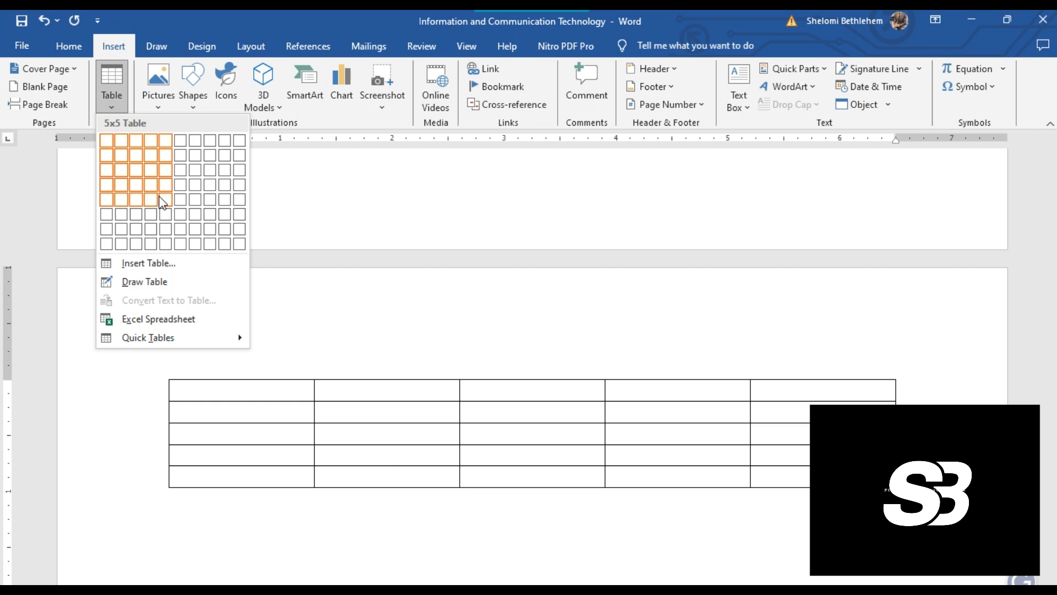
left_click(163, 202)
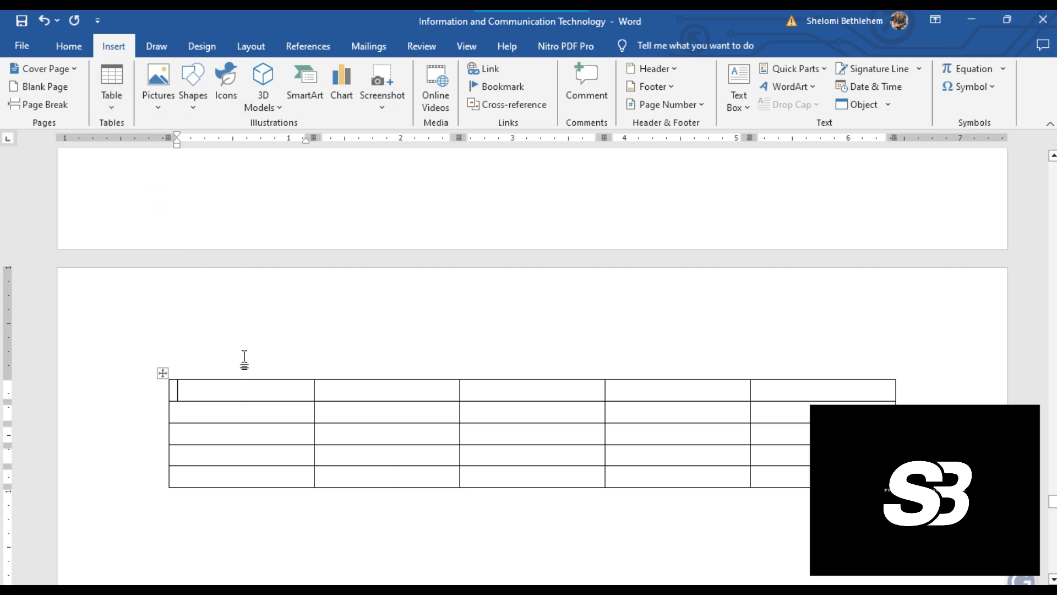
Enter the headings NAME, PHONE NUMBER and ADDRESS in the first three cells of the table's header row
type("NAME")
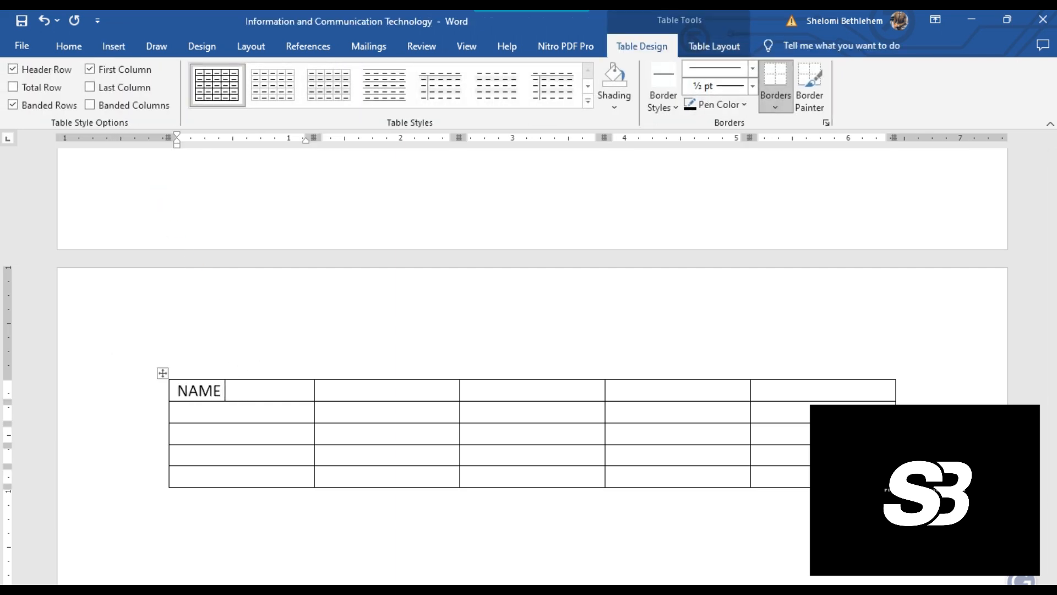
left_click(351, 389)
type("A")
key("BackSpace")
type("PHO")
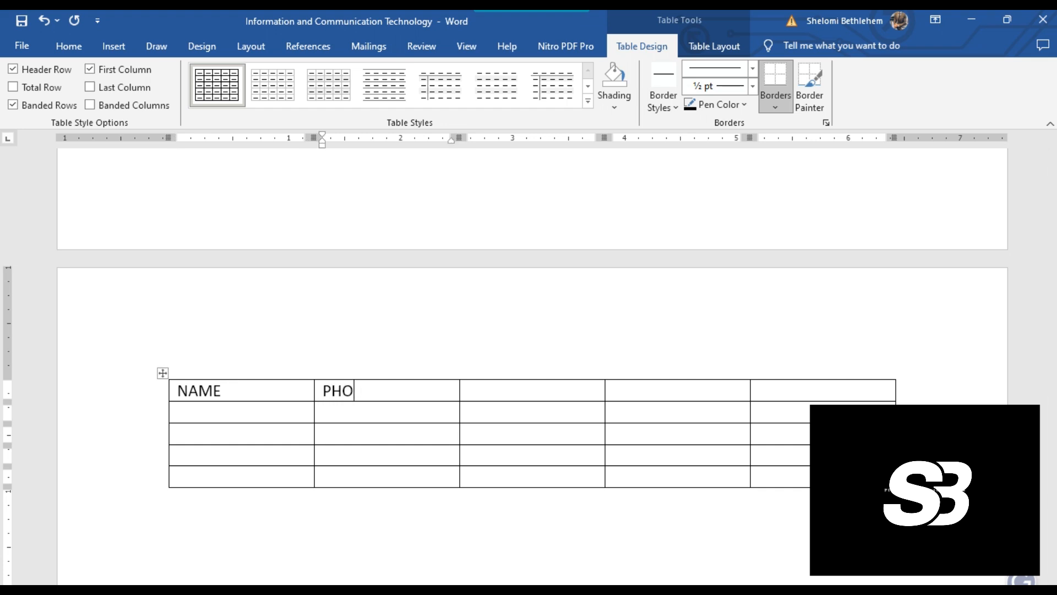
type("NE NUMBER")
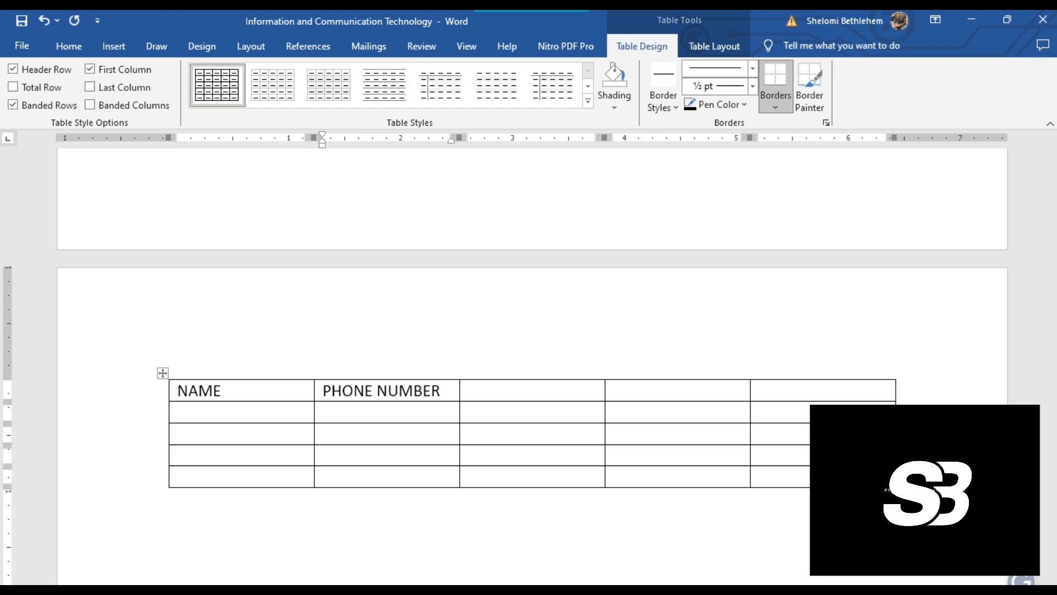
left_click(561, 400)
type("ADDRESS")
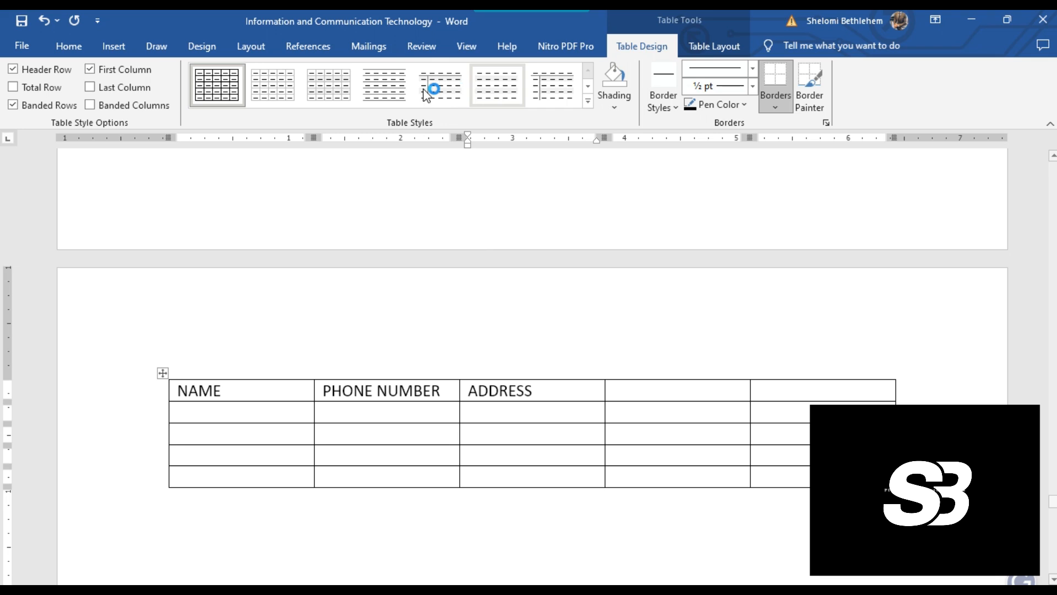
Try several plain table styles, ending with the borderless banded one that has lines below the header and beside the first column
left_click(270, 90)
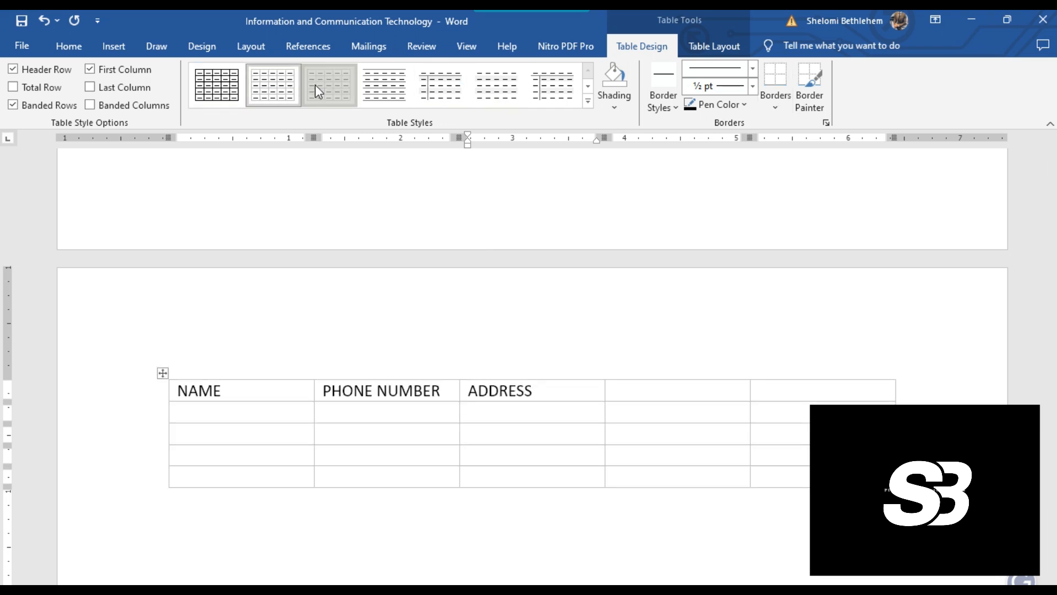
left_click(386, 87)
left_click(449, 92)
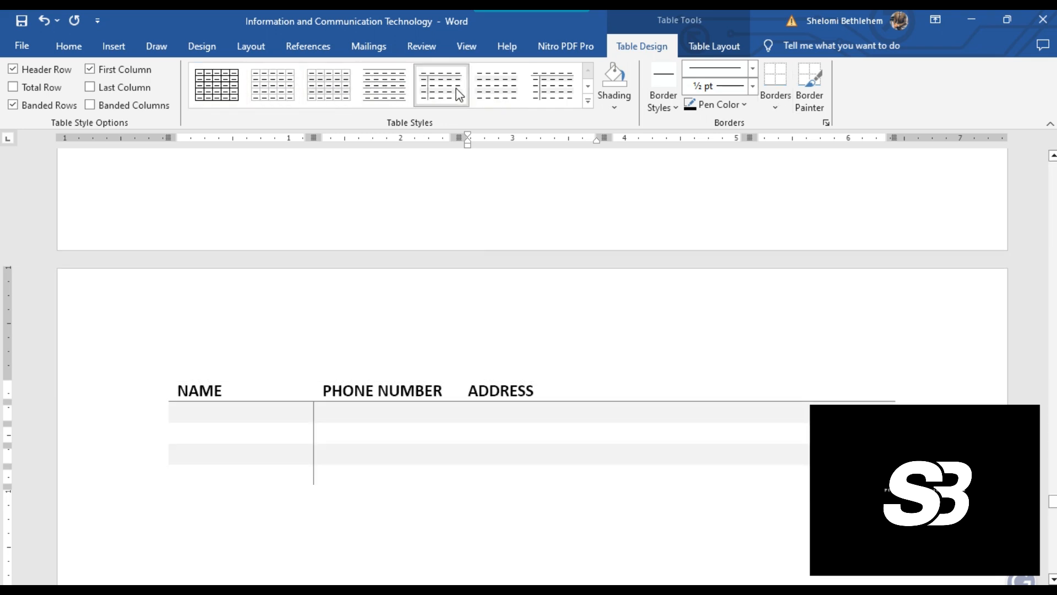
Enter two people's names in the first column and fill in the first person's phone number and address
left_click(236, 412)
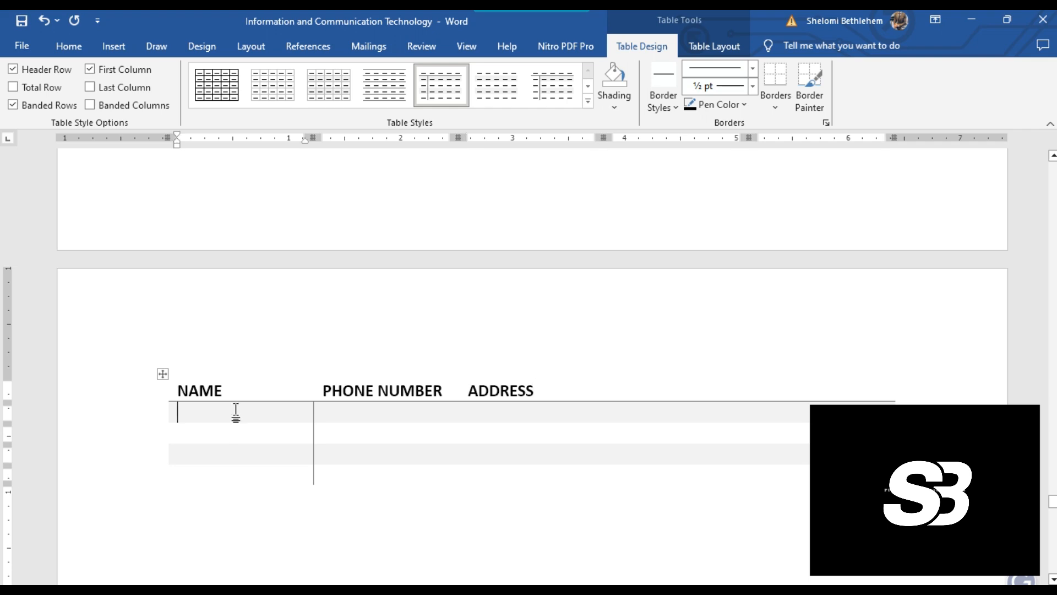
type("JAC")
type("DANIEL")
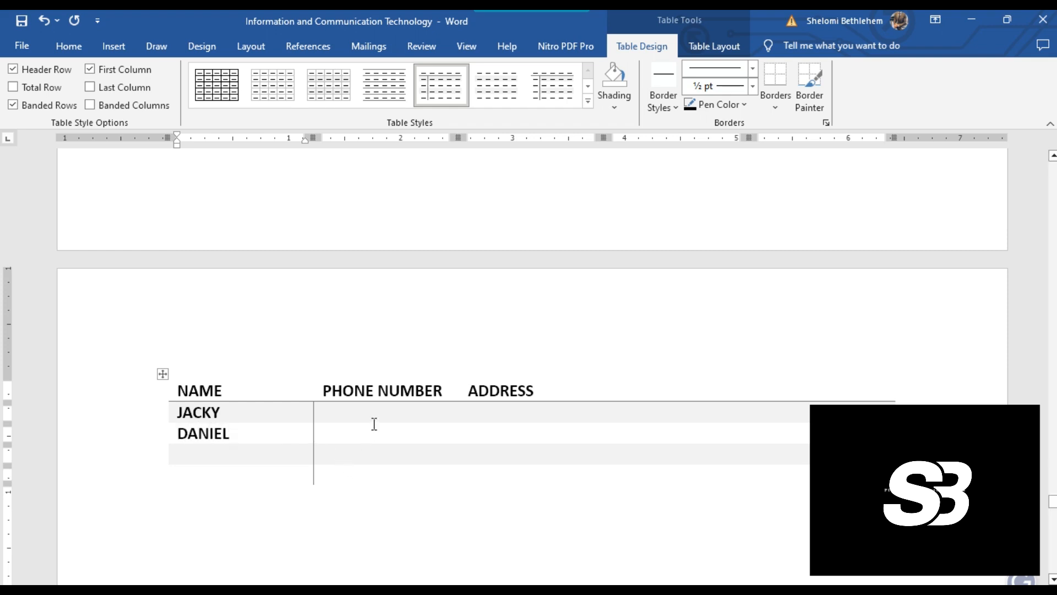
left_click(453, 413)
type("254879261")
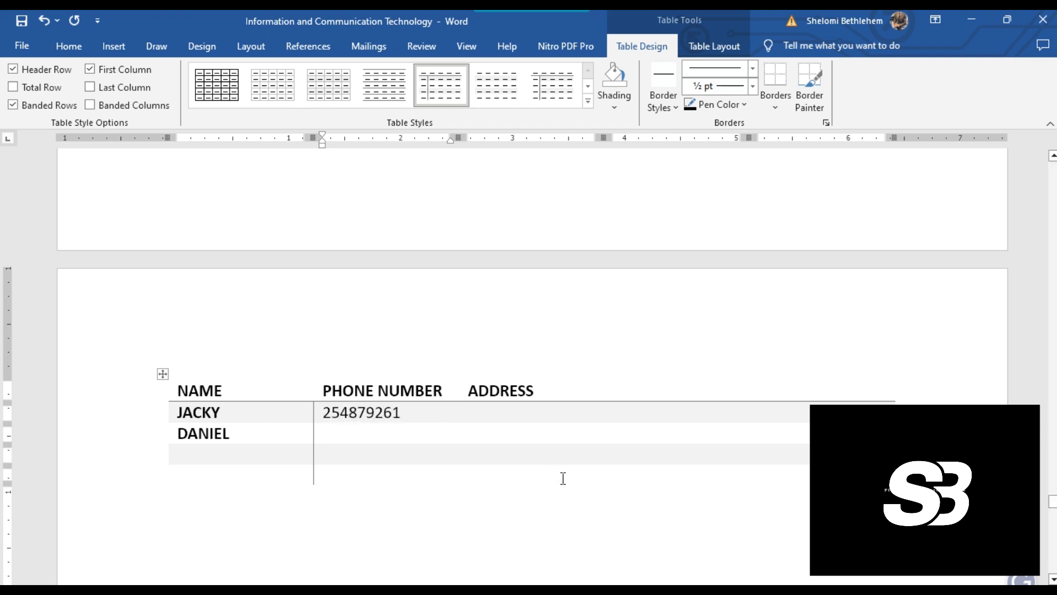
type("KJH 845")
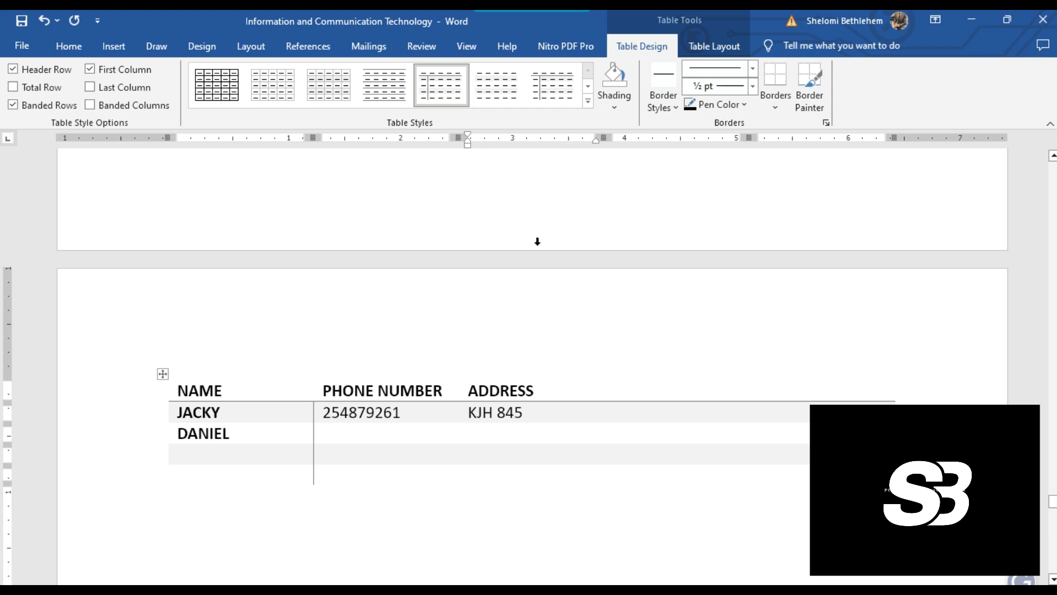
Apply the grid table style with a black header row and grey banded rows, and deselect the table
left_click(587, 102)
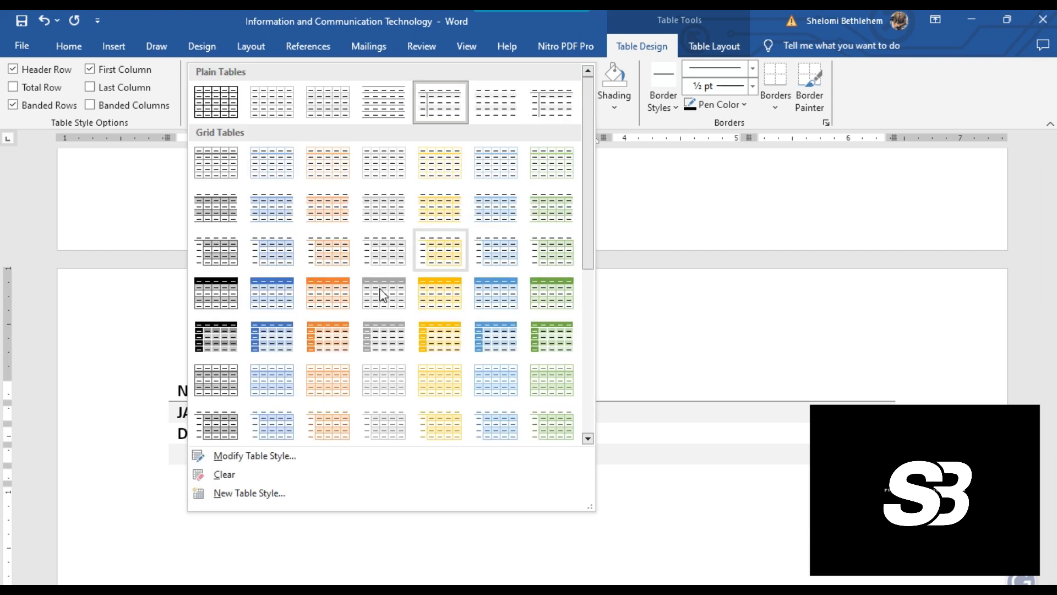
left_click(228, 298)
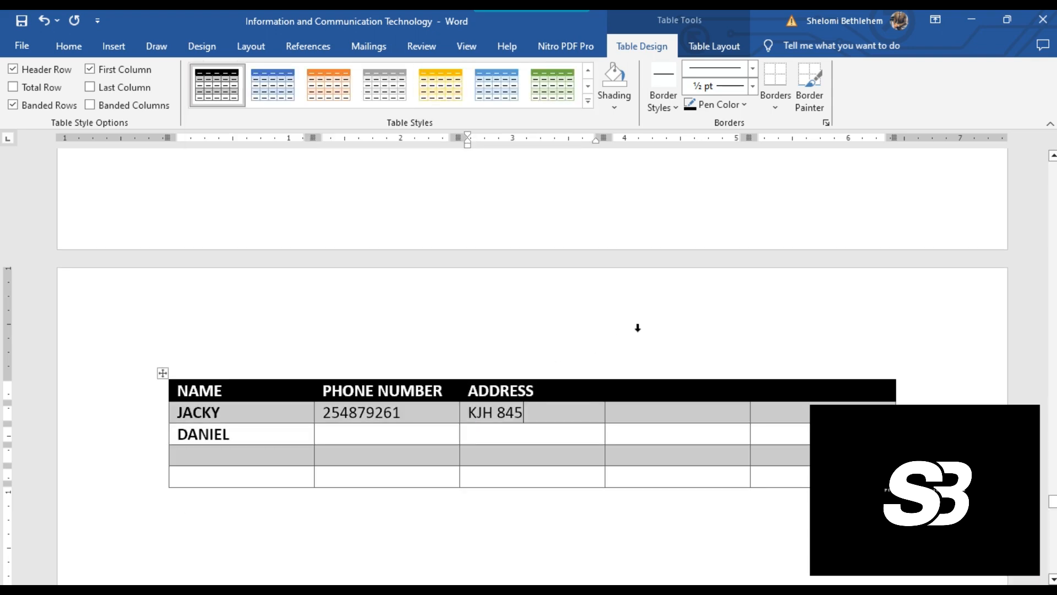
left_click(677, 376)
scroll(700, 335, "down", 3)
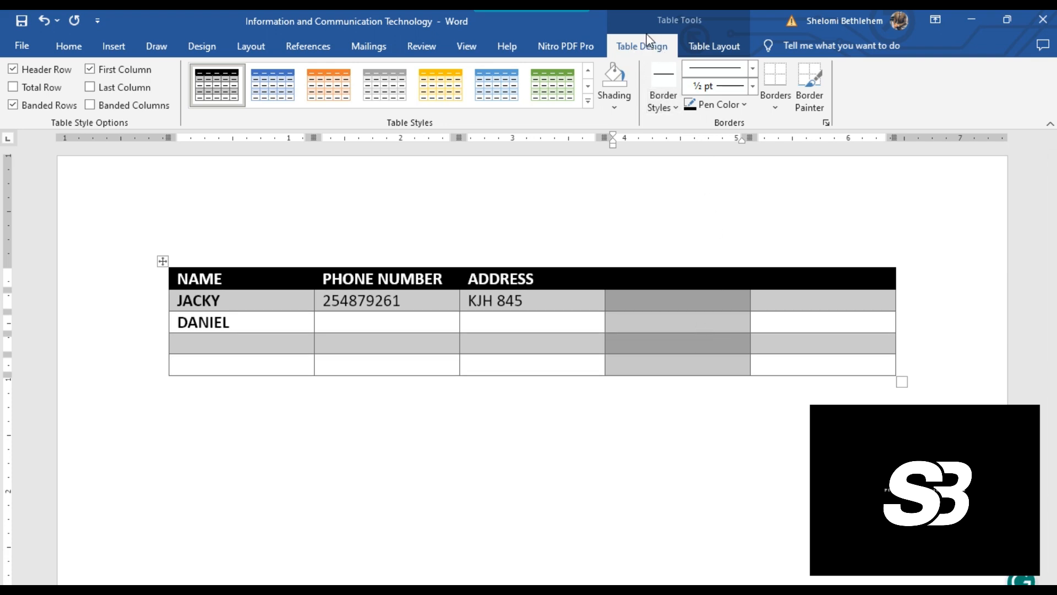
left_click(228, 221)
left_click(236, 443)
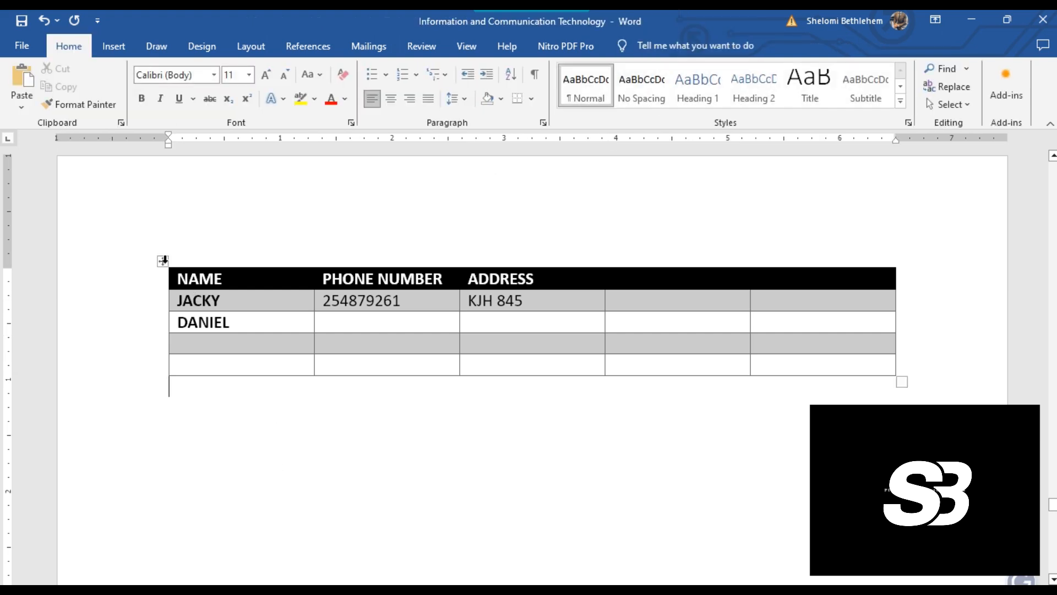
Select the whole table to view its design options, and select only the PHONE NUMBER column
left_click(163, 262)
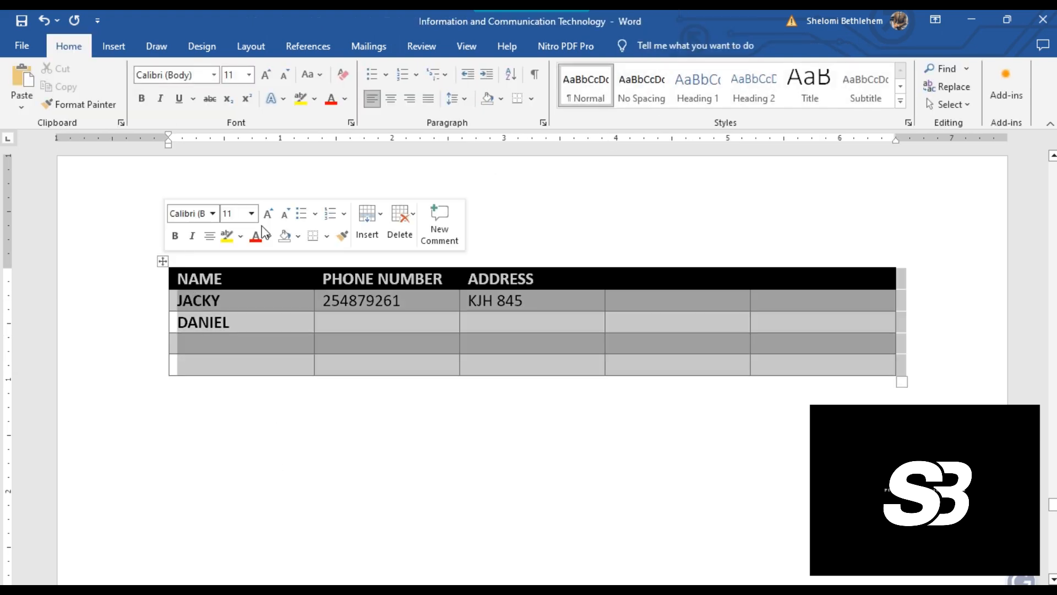
left_click(642, 46)
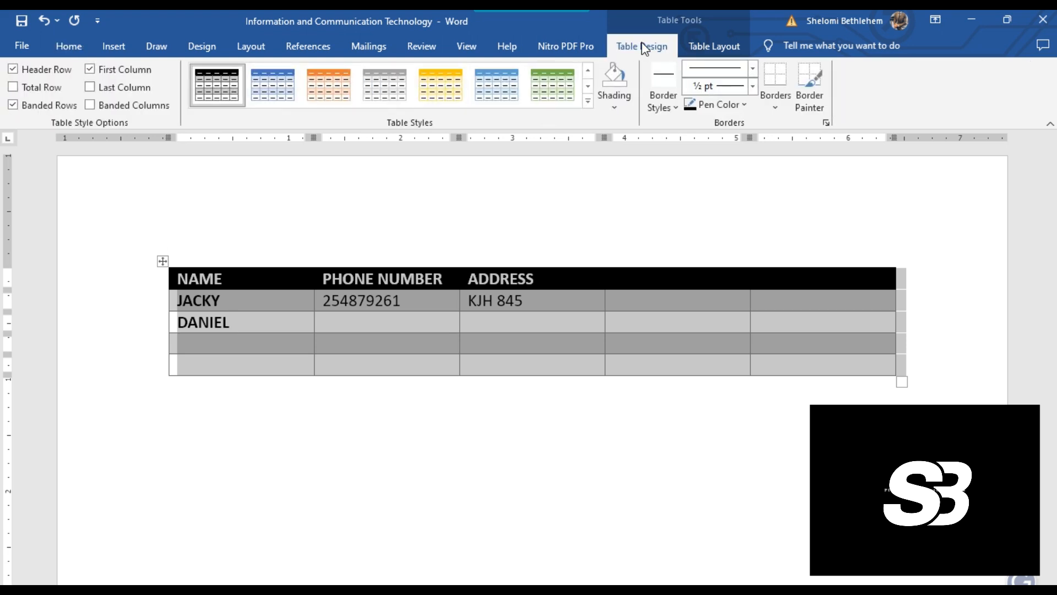
left_click(316, 194)
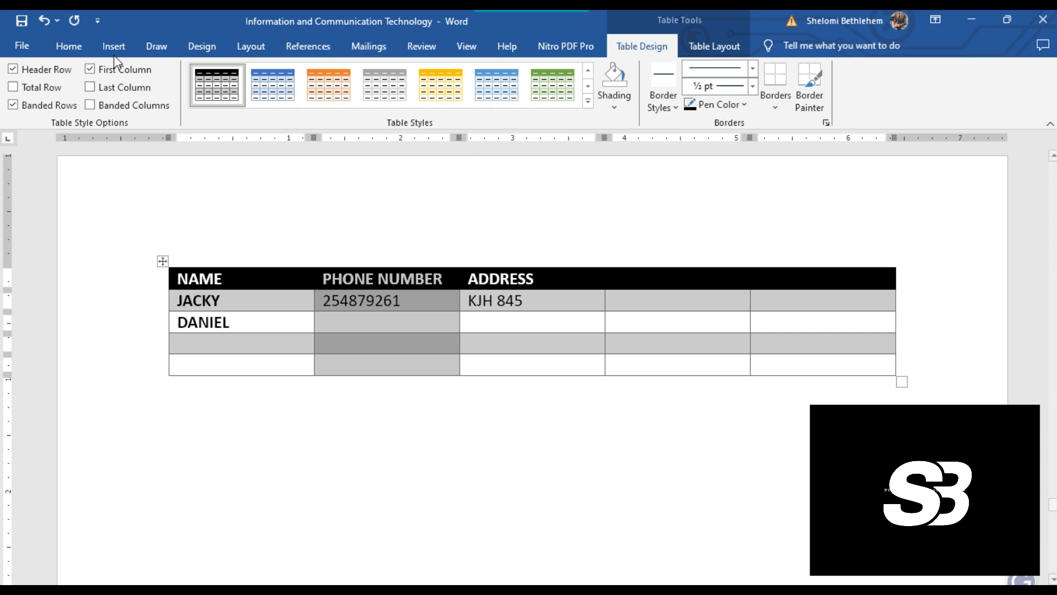
Add blank lines below the table until the document continues on a new empty page
left_click(114, 46)
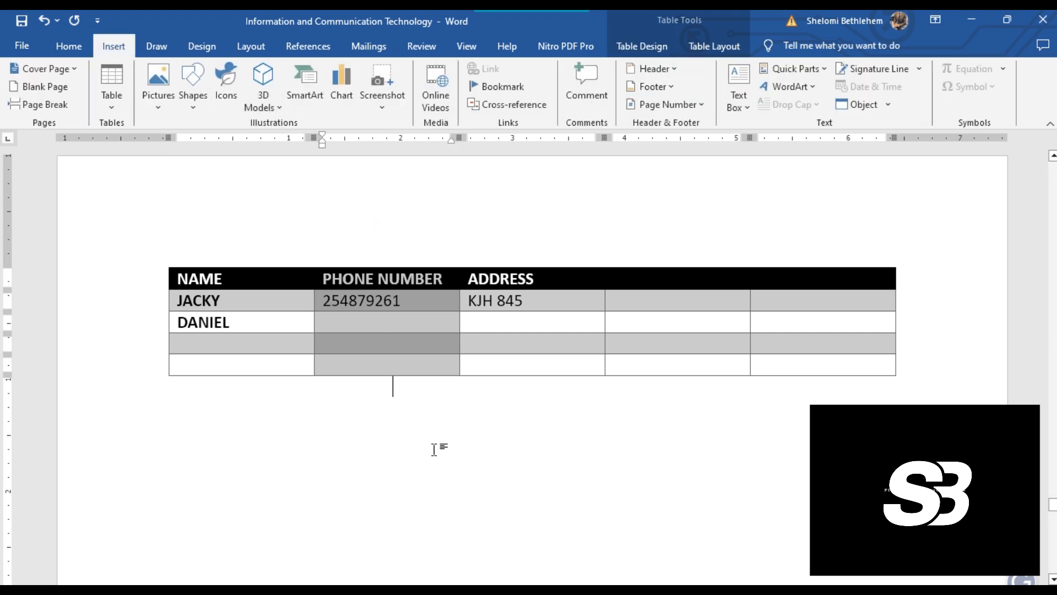
left_click(433, 449)
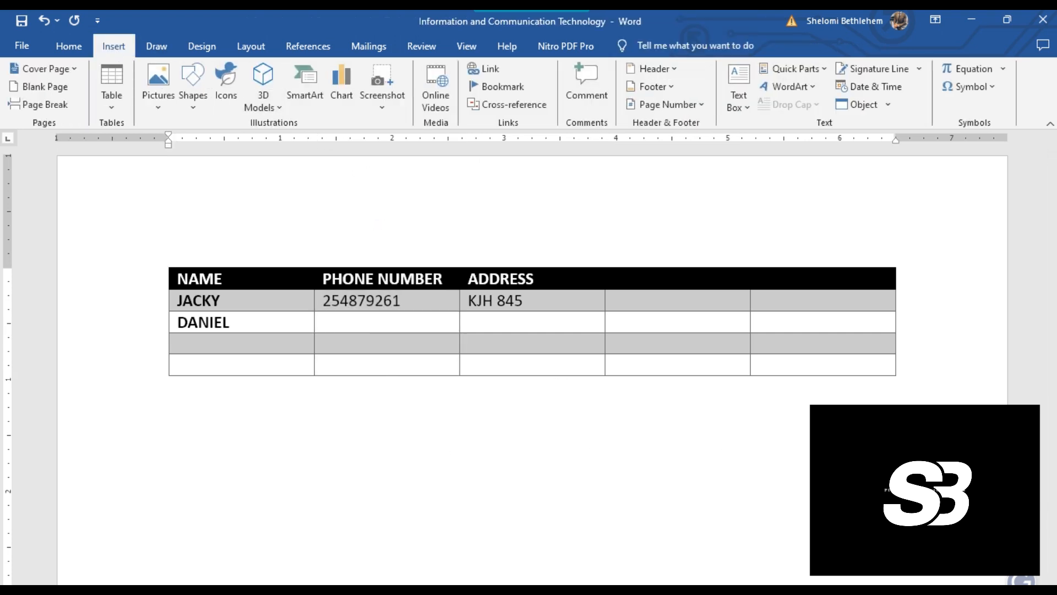
key("Return")
key("Return")
key("Return")
key("Return")
key("Return")
key("Return")
key("Return")
key("Return")
key("Return")
key("Return")
key("Return")
key("Return")
key("Return")
key("Return")
key("Return")
key("Return")
key("Return")
key("Return")
key("Return")
key("Return")
scroll(331, 352, "up", 3)
scroll(337, 350, "down", 3)
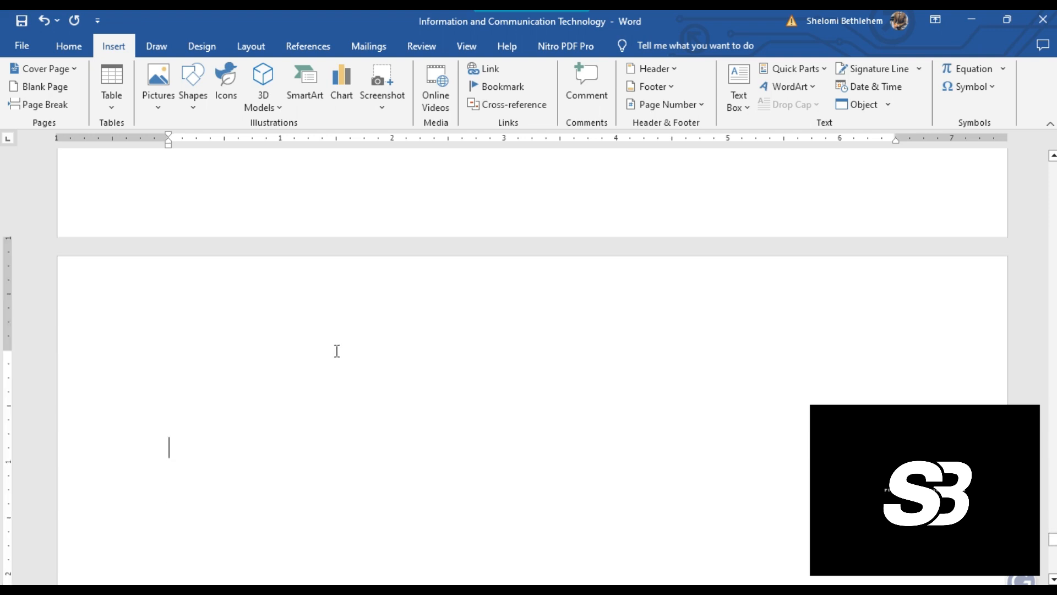
scroll(424, 358, "down", 2)
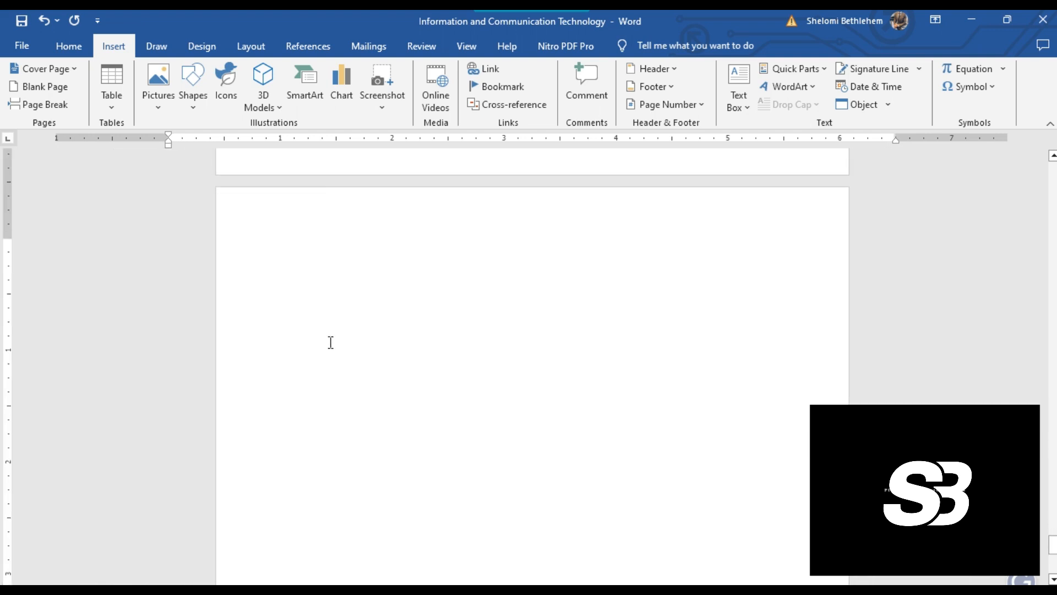
Insert the picture Screenshot (8292) from this device's Screenshots folder at the start of the new page
left_click(280, 288)
left_click(158, 105)
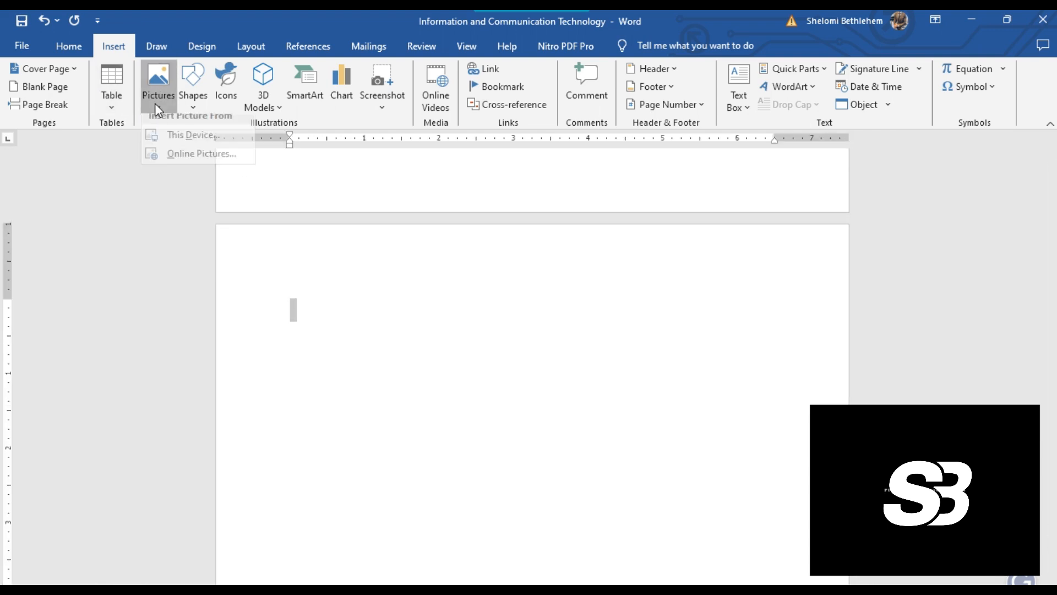
left_click(190, 143)
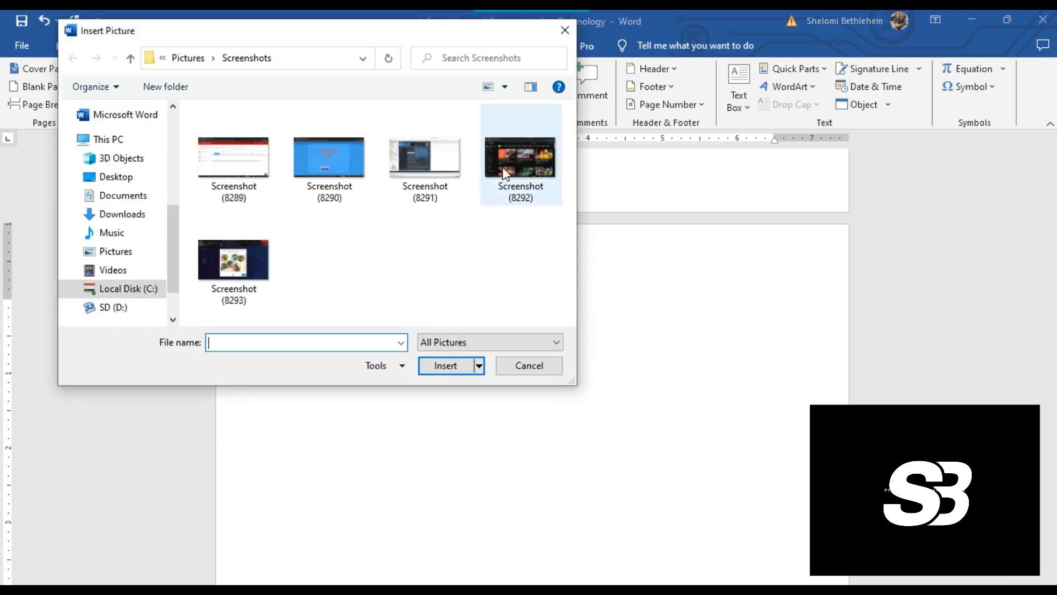
left_click(504, 172)
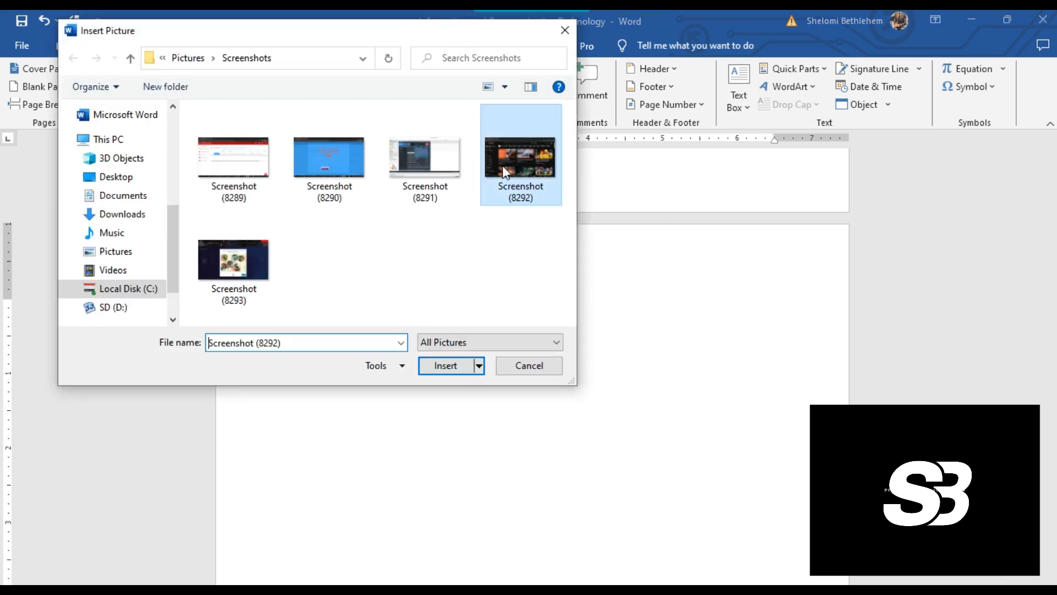
left_click(444, 366)
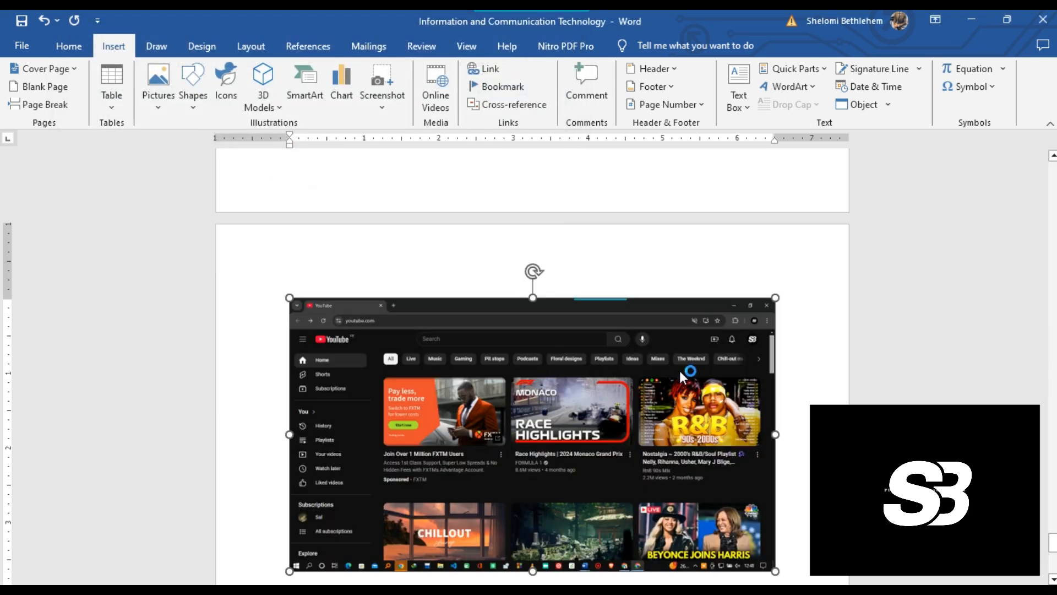
scroll(678, 369, "down", 3)
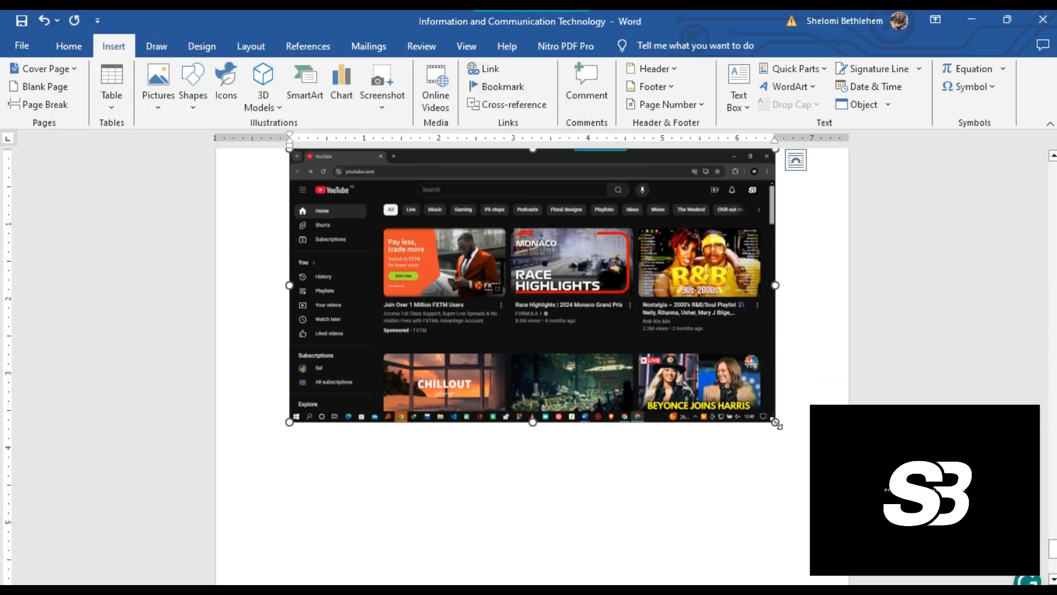
left_click(811, 389)
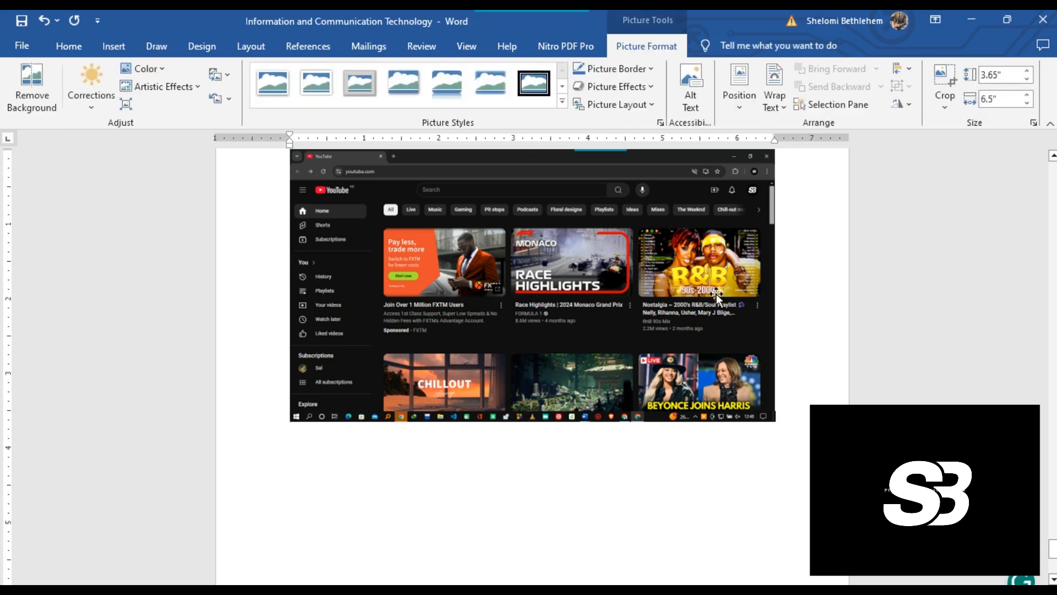
Insert the picture Screenshot (8292) from this device after "Economic Growth and Efficiency:" under Importance of ICT
scroll(716, 296, "up", 4)
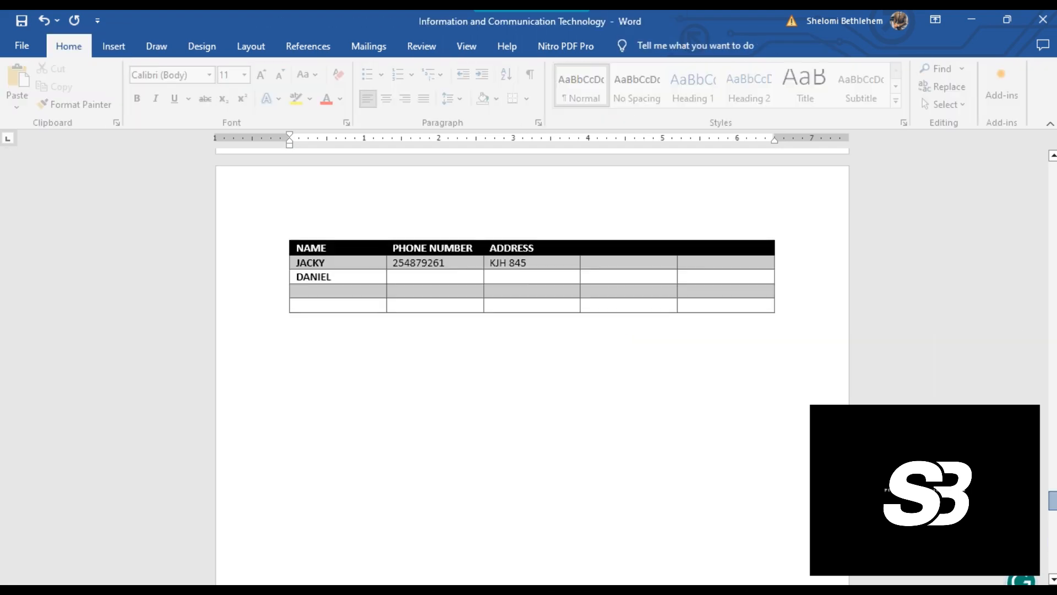
scroll(675, 300, "up", 10)
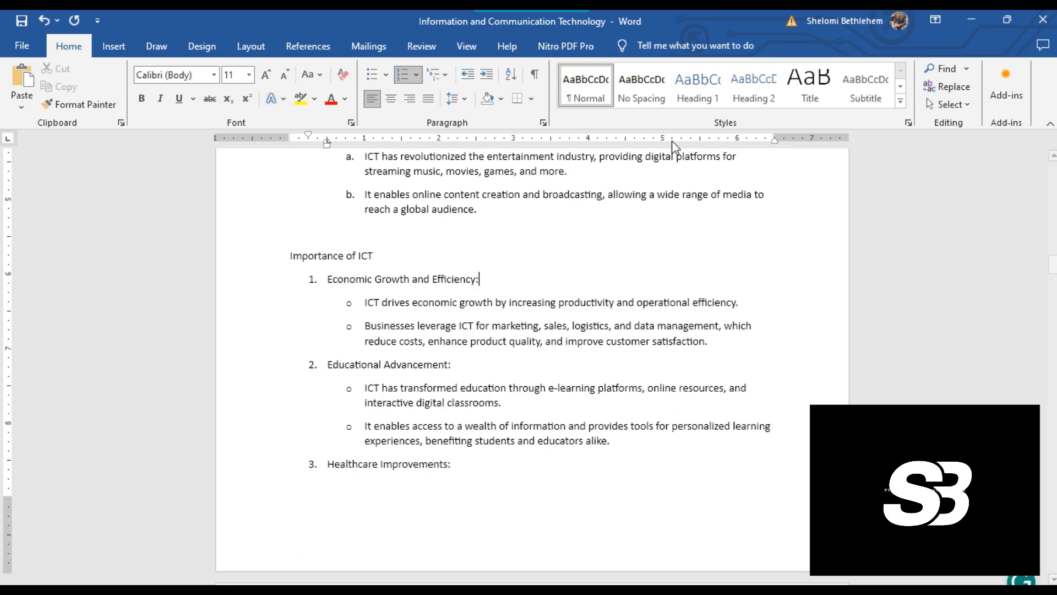
left_click(116, 46)
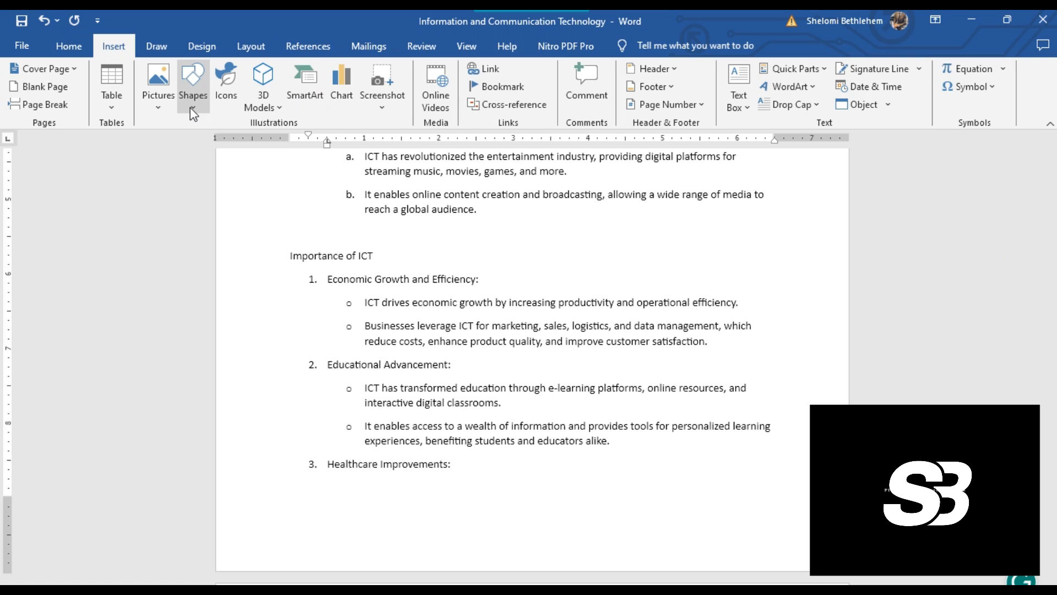
left_click(162, 103)
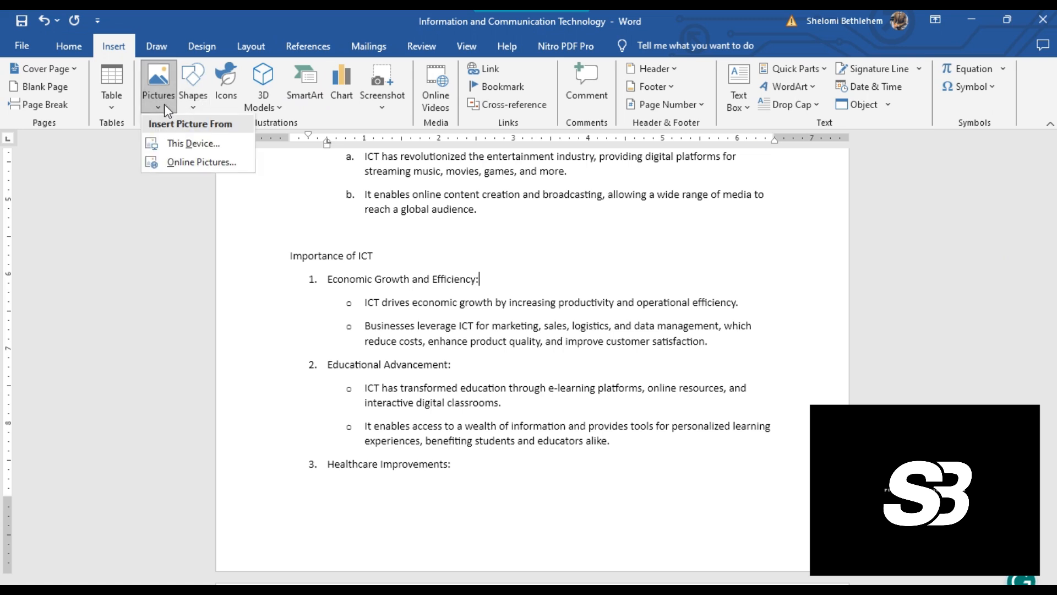
left_click(179, 150)
left_click(489, 172)
left_click(447, 367)
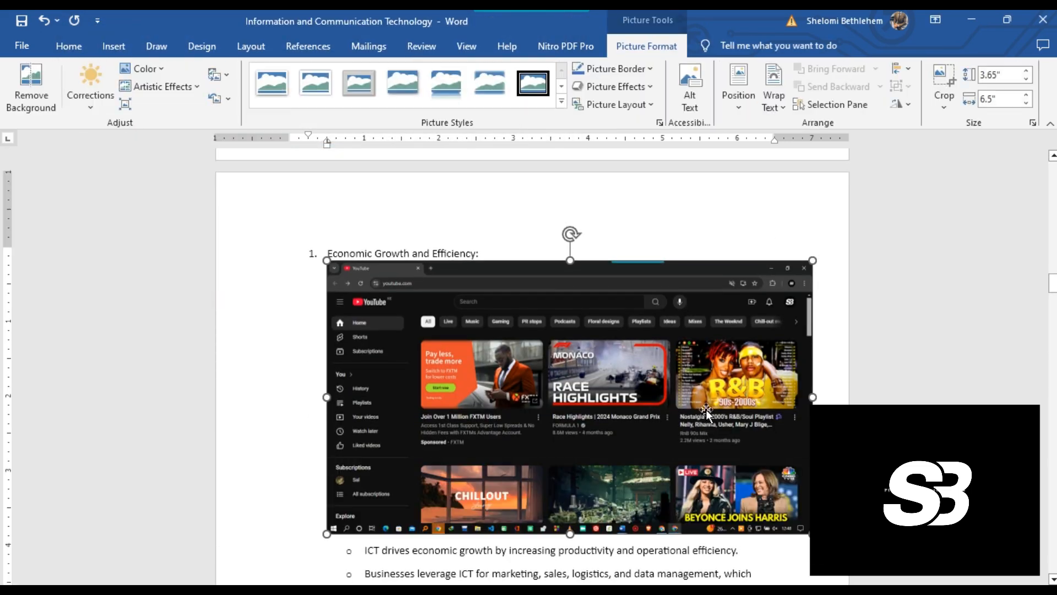
Shrink the picture to about 2.89" high by 5.15" wide, then try rotating it clockwise and undo the rotation
left_click_drag(812, 533, 712, 477)
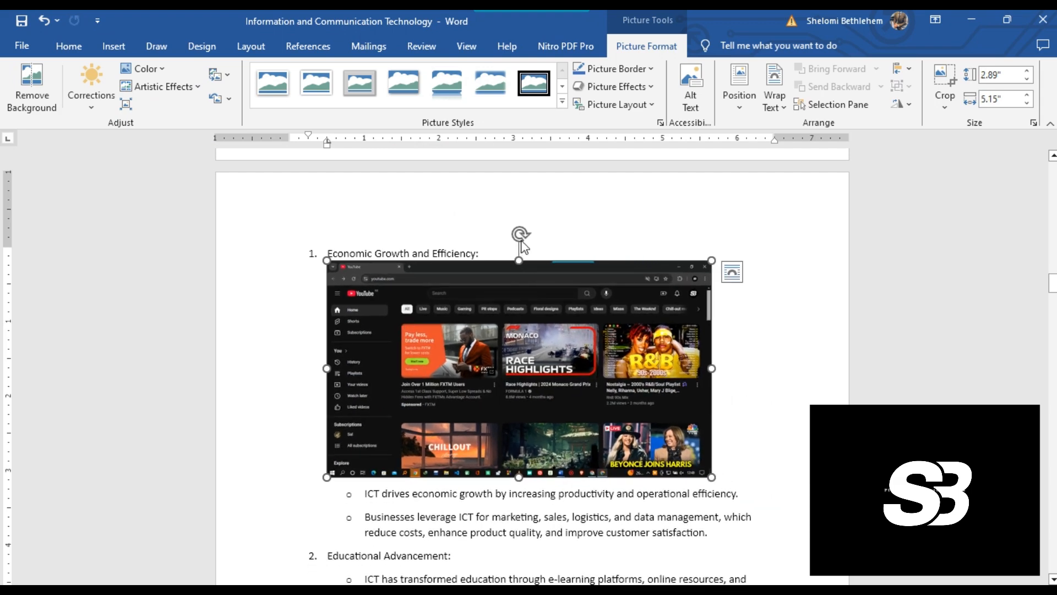
left_click_drag(520, 234, 558, 256)
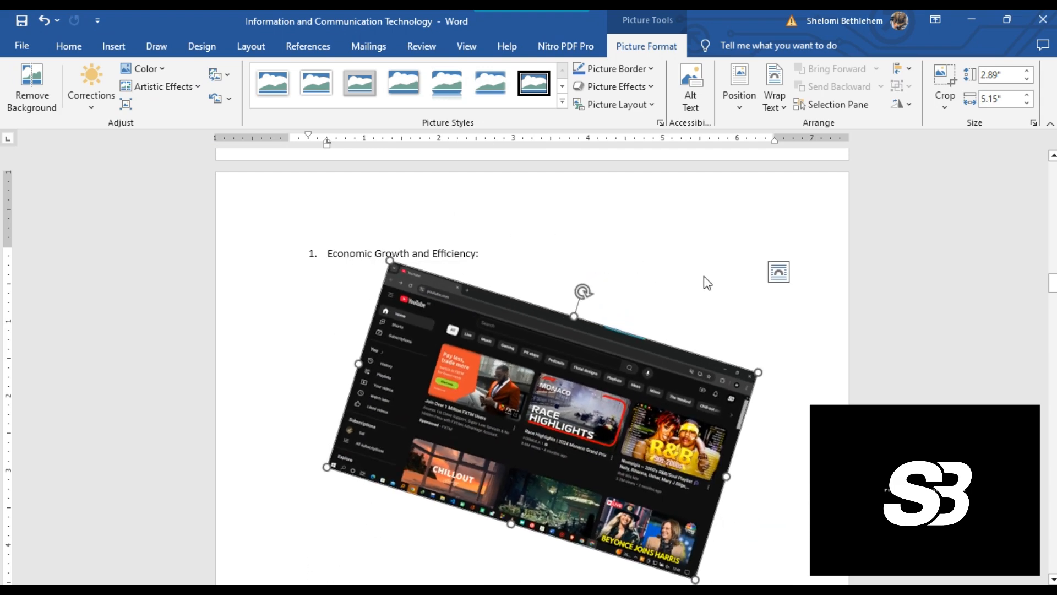
key("ctrl+z")
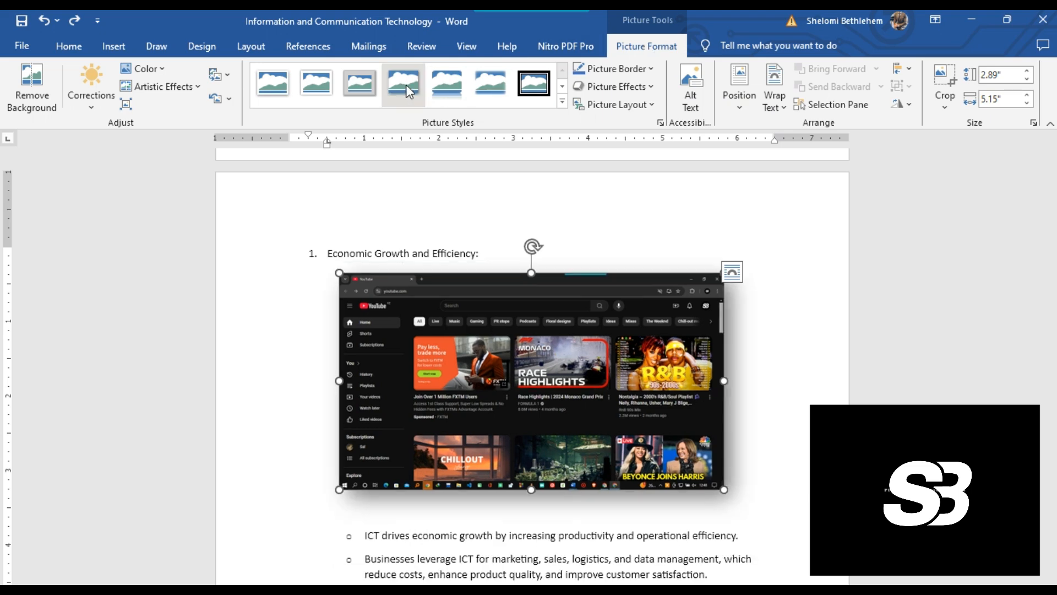
Try the soft-edge and black-frame picture styles, and apply the reflected style with rounded corners
left_click(455, 93)
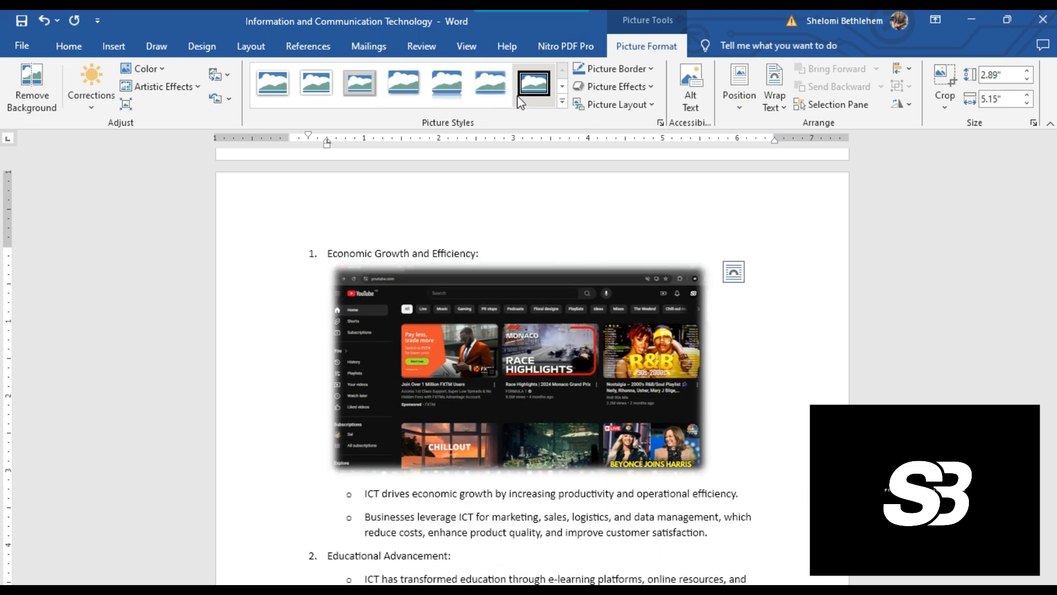
left_click(530, 92)
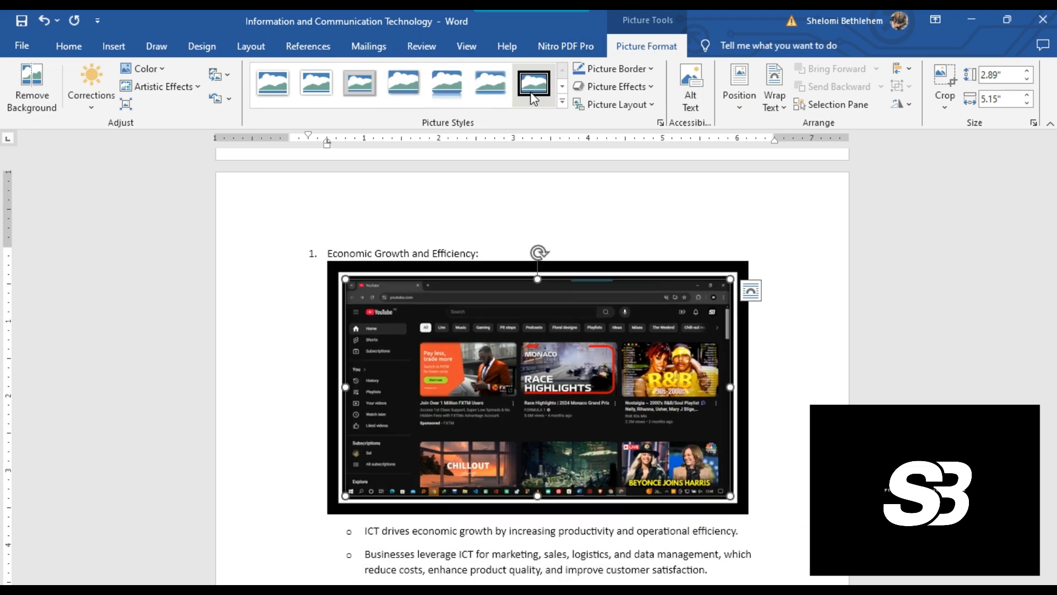
left_click(445, 87)
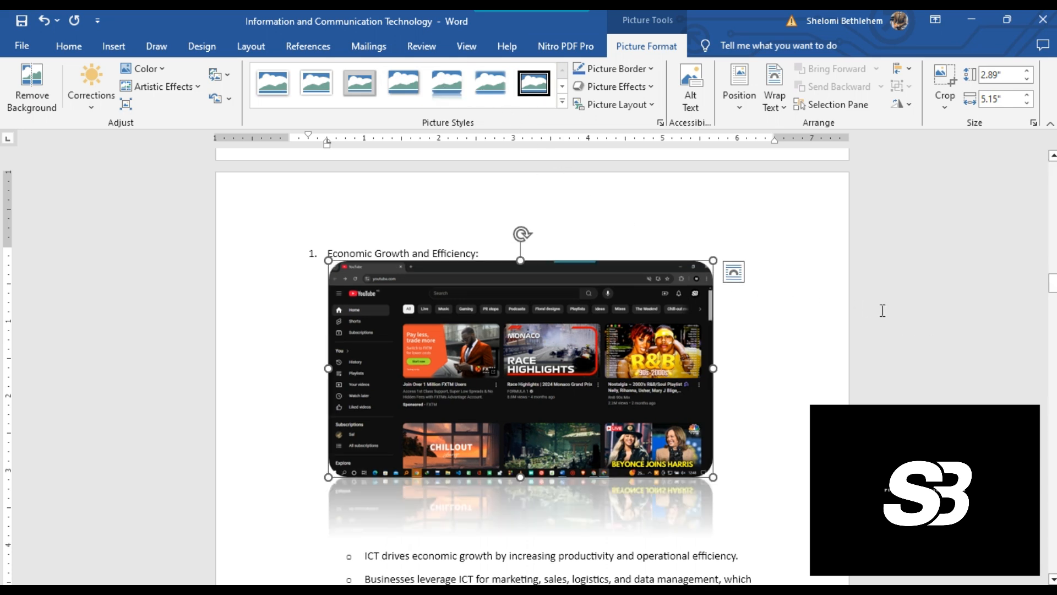
Preview the picture's position layouts and set its text wrapping to Tight
left_click(748, 101)
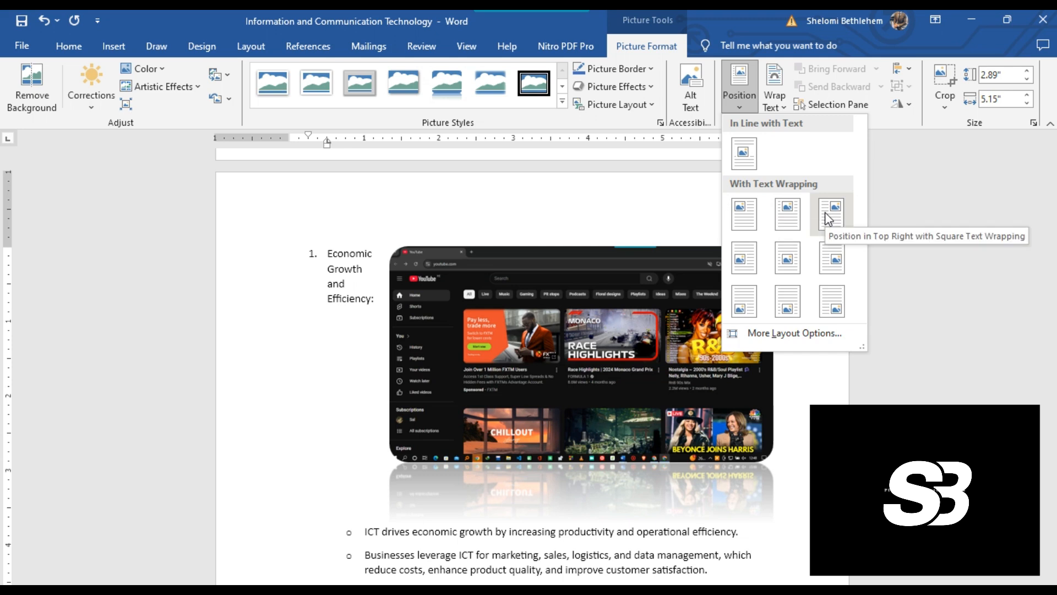
left_click(776, 99)
left_click(776, 99)
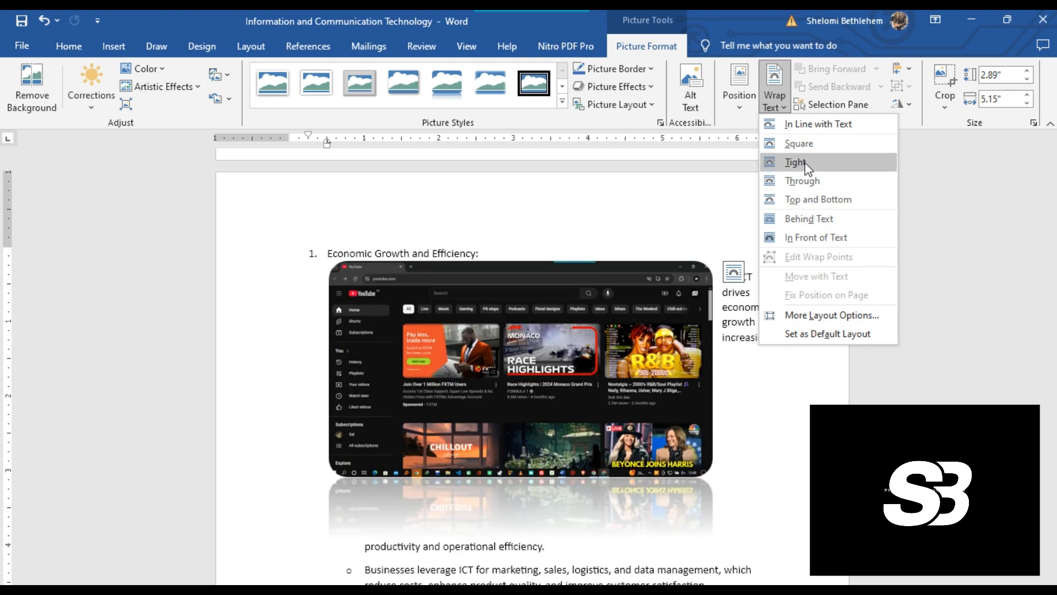
left_click(804, 163)
Reduce the picture to about 2.3" high by 4.1" wide and place it below the "Information Storage and Retrieval:" heading
left_click_drag(710, 472, 632, 429)
left_click(756, 254)
scroll(756, 256, "up", 3)
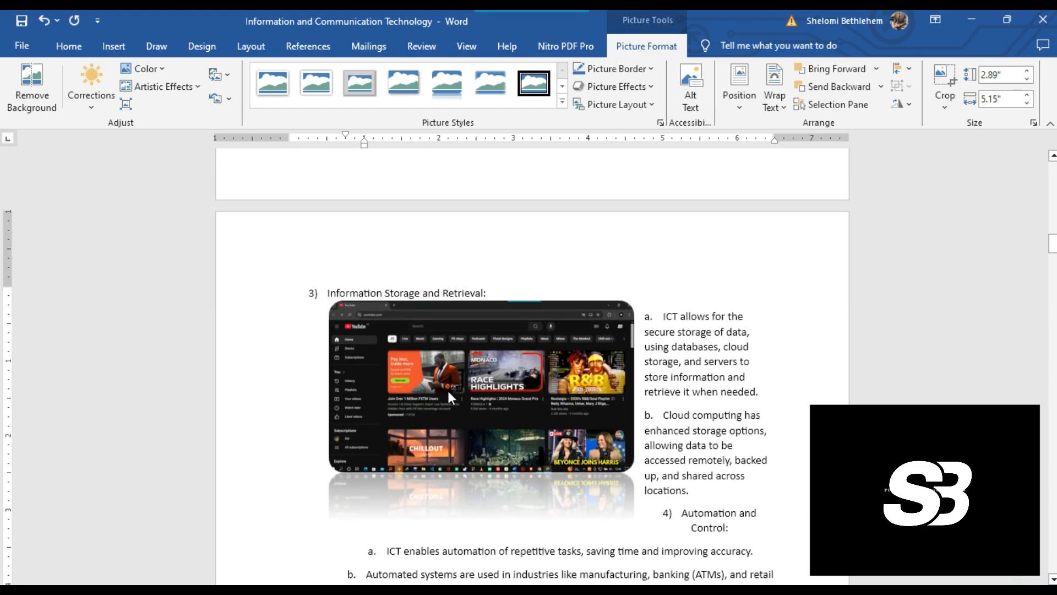
scroll(743, 341, "down", 1)
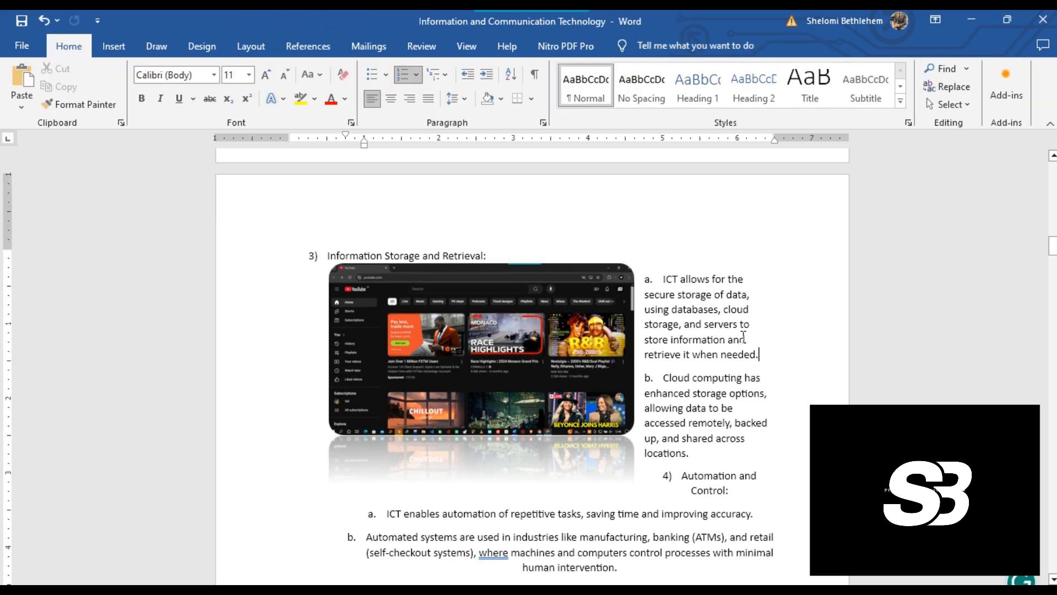
Reselect the picture to review its arrange and crop options, and return to the text beside it
left_click(579, 307)
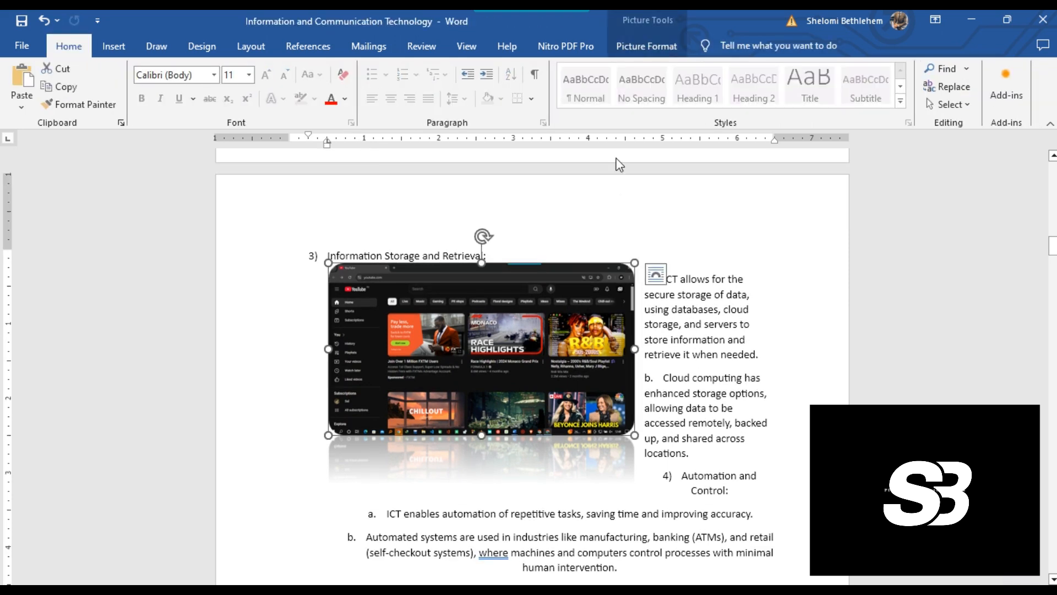
left_click(652, 48)
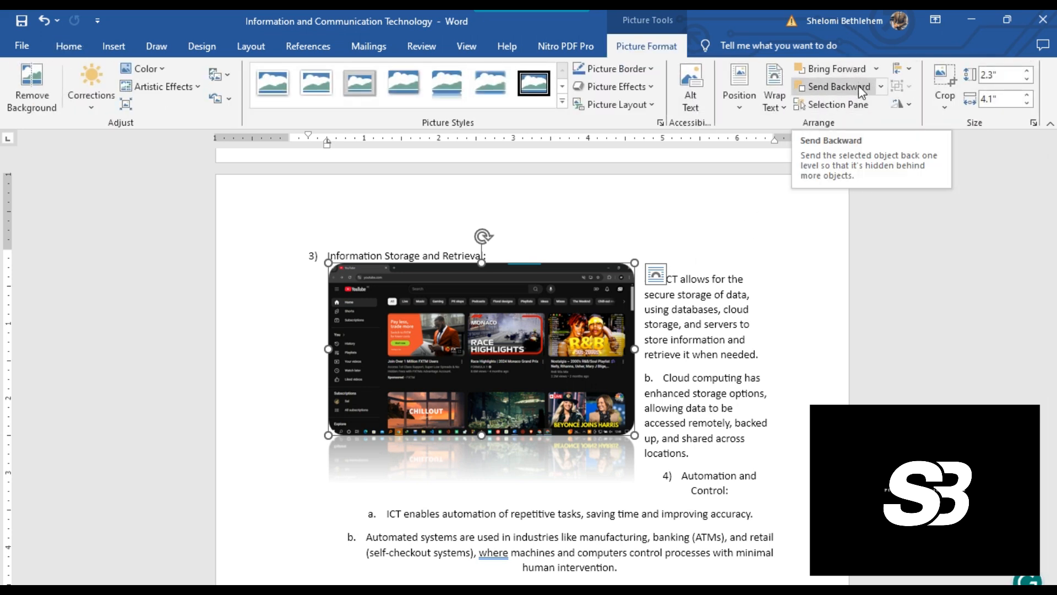
left_click(945, 99)
left_click(688, 339)
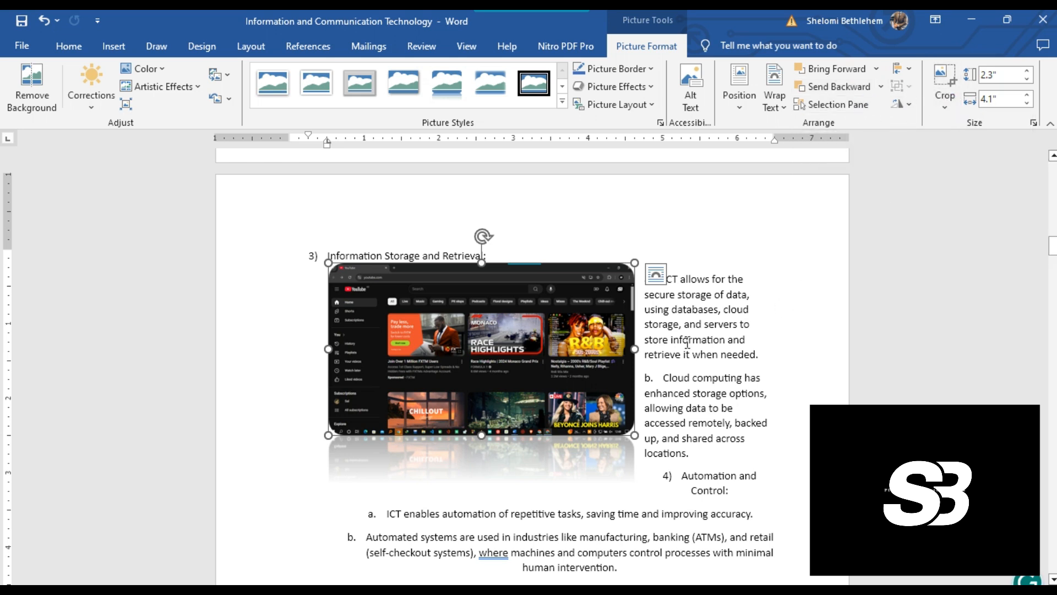
Draw a rectangle about 2.76" high by 2.62" wide over the ends of the Healthcare Improvements and Enhancing Communication text
left_click(116, 47)
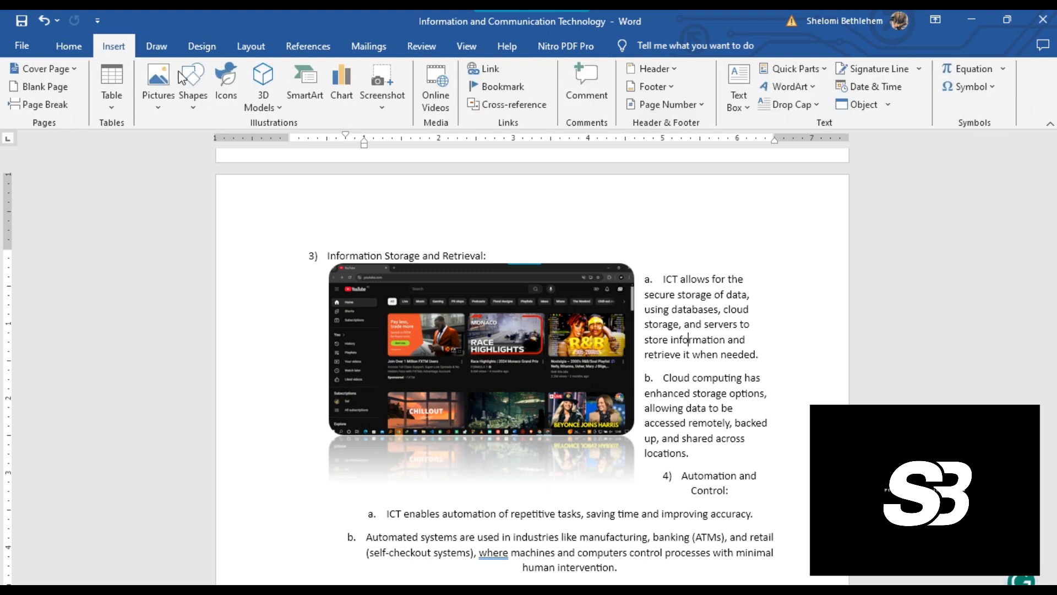
scroll(894, 309, "down", 15)
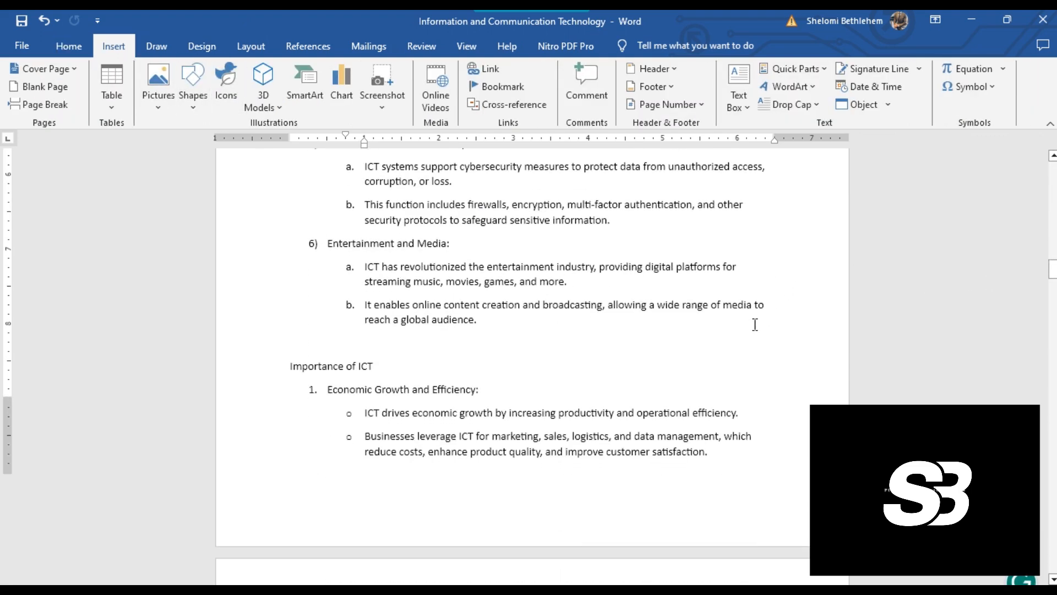
scroll(683, 326, "down", 3)
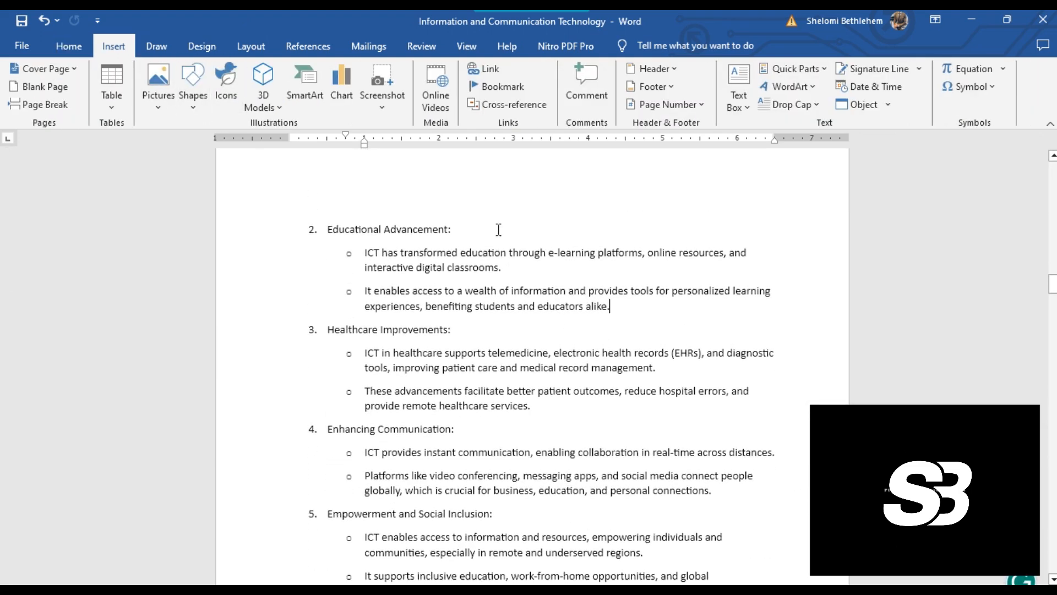
left_click(190, 98)
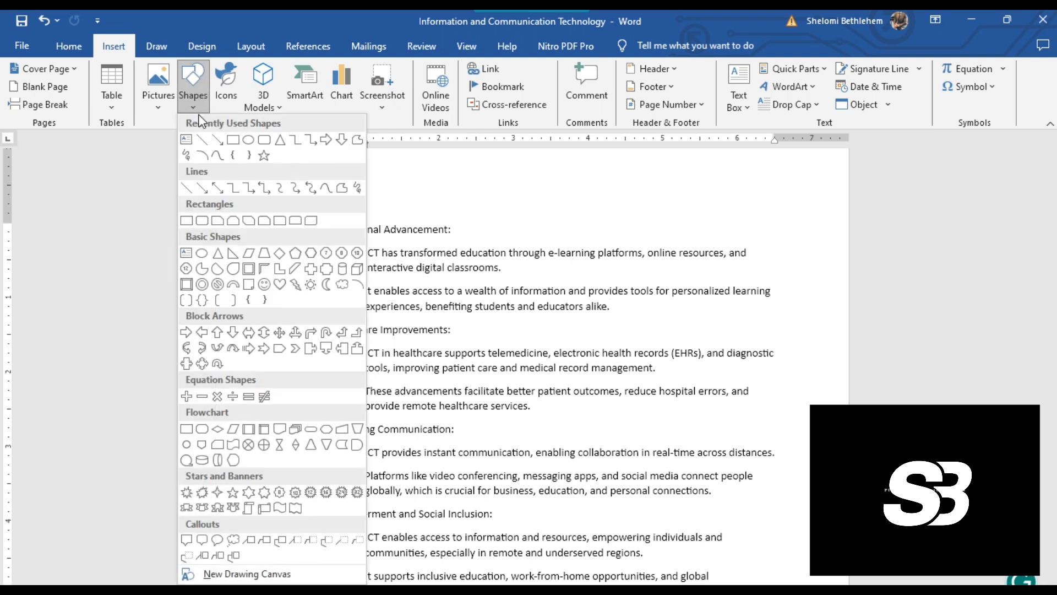
left_click(230, 141)
mouse_move(620, 305)
left_mouse_down()
mouse_move(710, 396)
mouse_move(795, 507)
mouse_move(815, 511)
left_mouse_up()
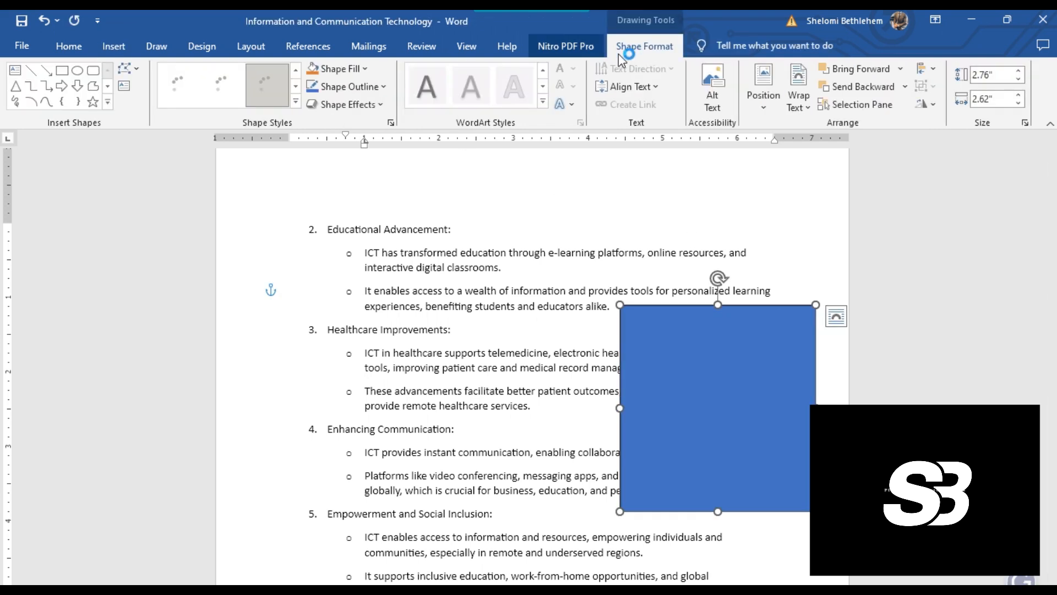
Fill the rectangle with a dark blue shade, change the fill to light gold, and set its outline to black
left_click(365, 69)
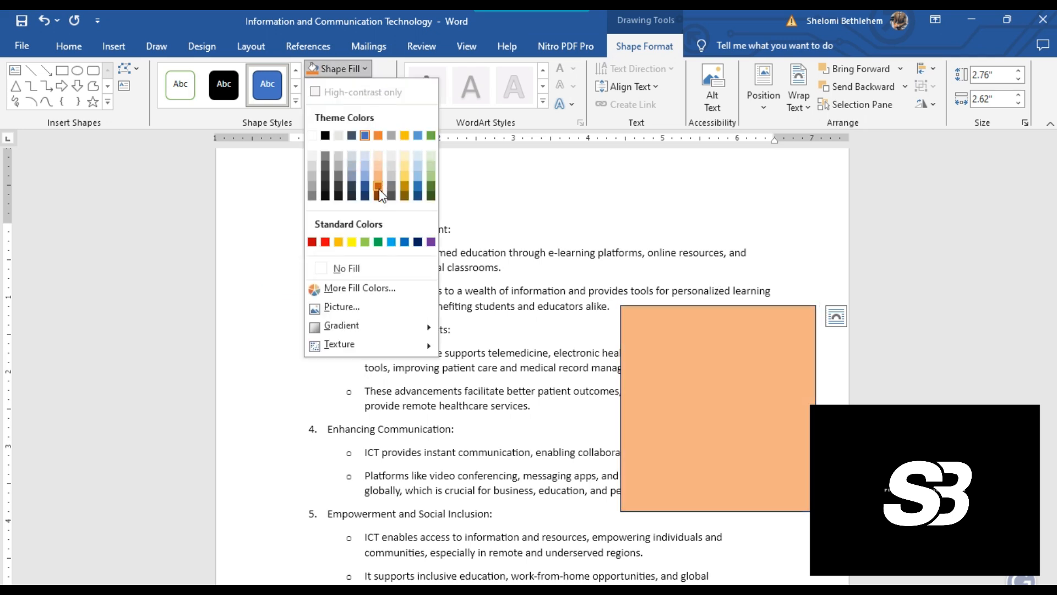
left_click(365, 186)
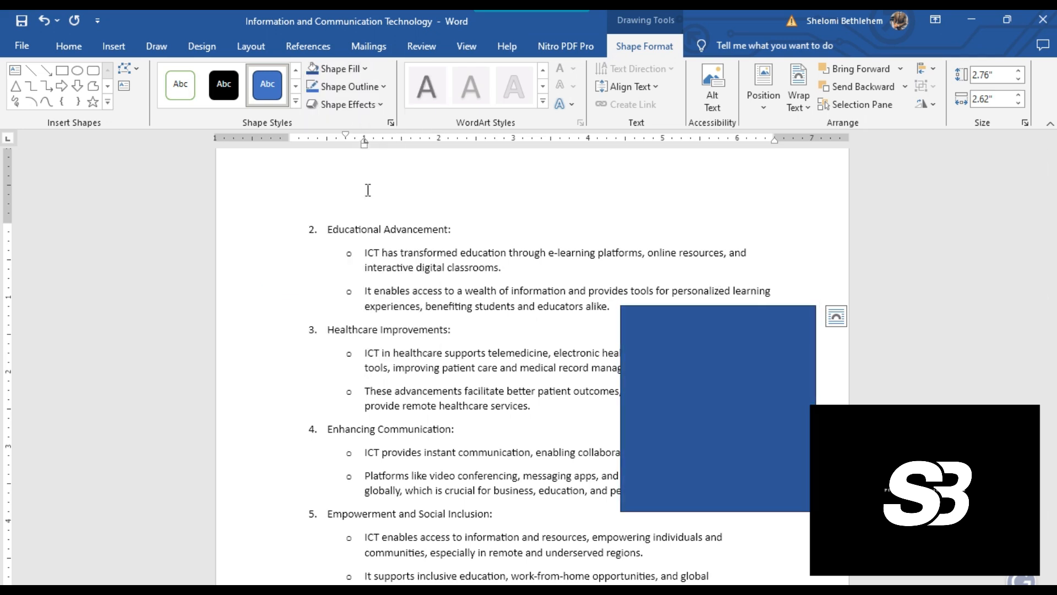
left_click(355, 69)
left_click(403, 179)
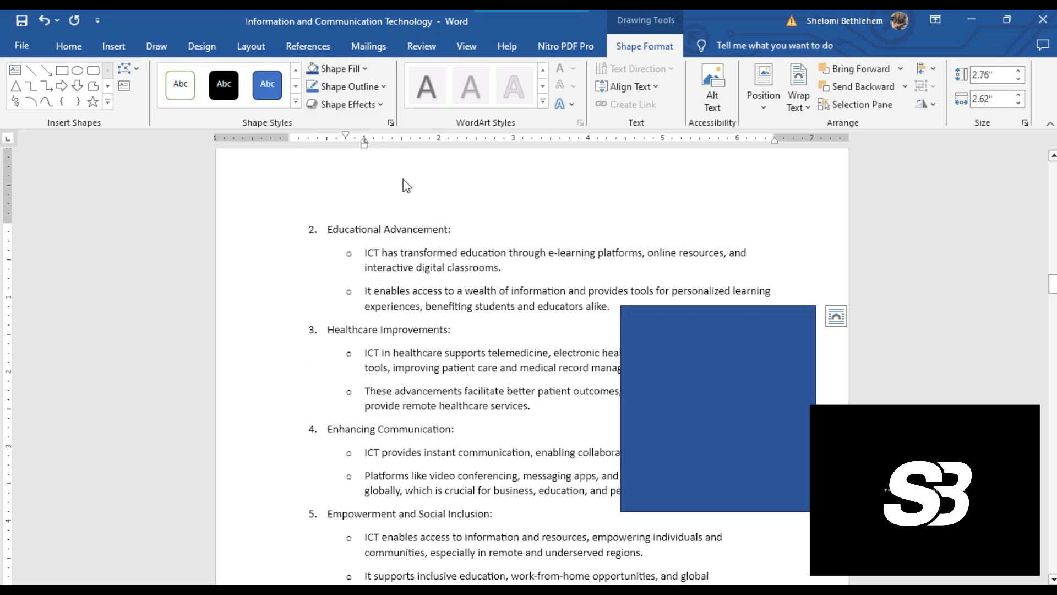
left_click(376, 87)
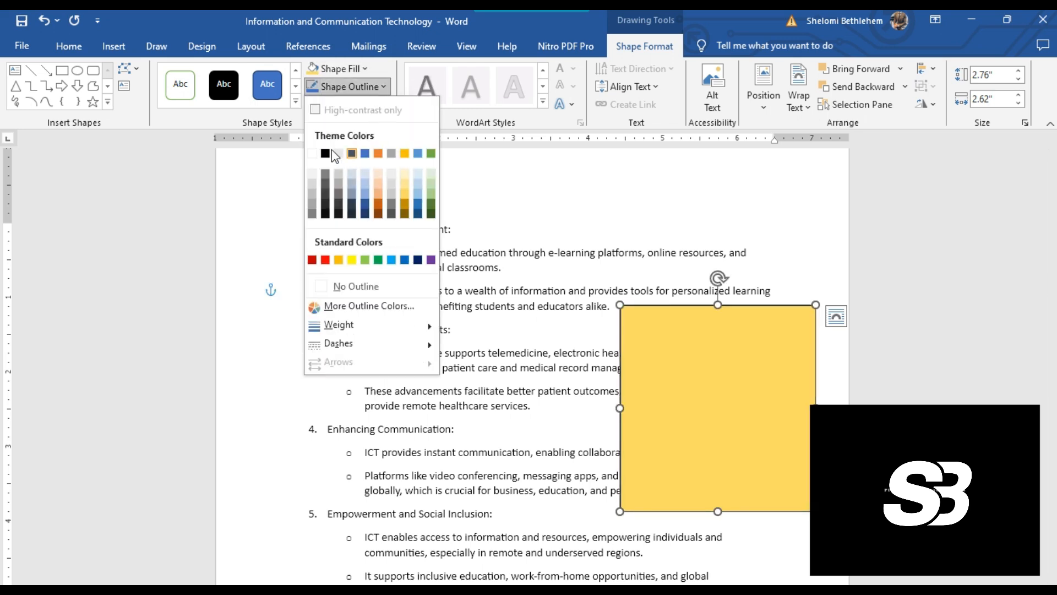
left_click(325, 153)
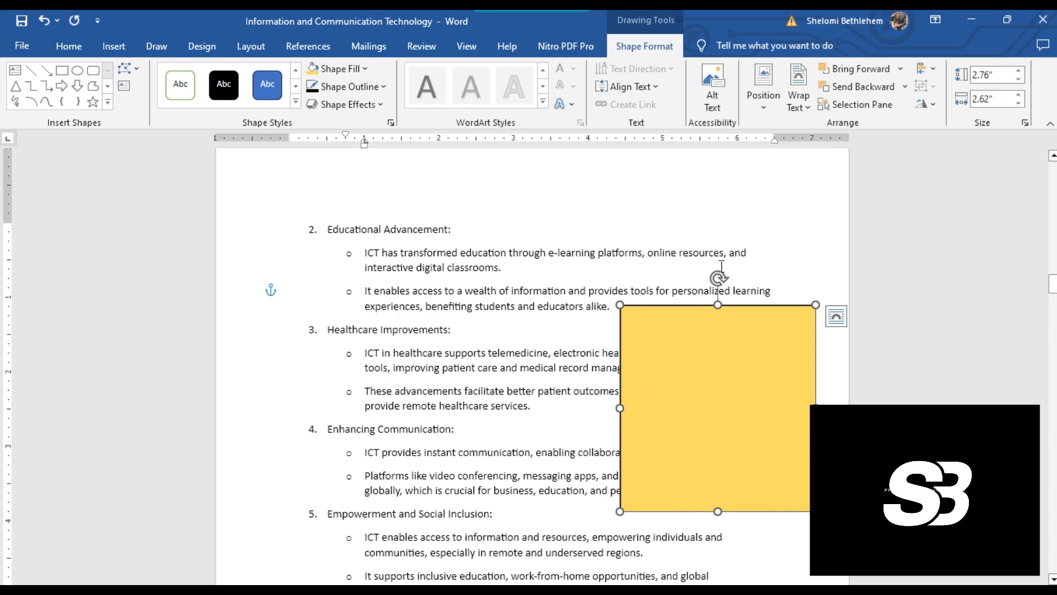
Rotate the gold rectangle clockwise to a diagonal tilt and set its text wrapping to Tight
left_click_drag(718, 275, 796, 304)
left_click(798, 99)
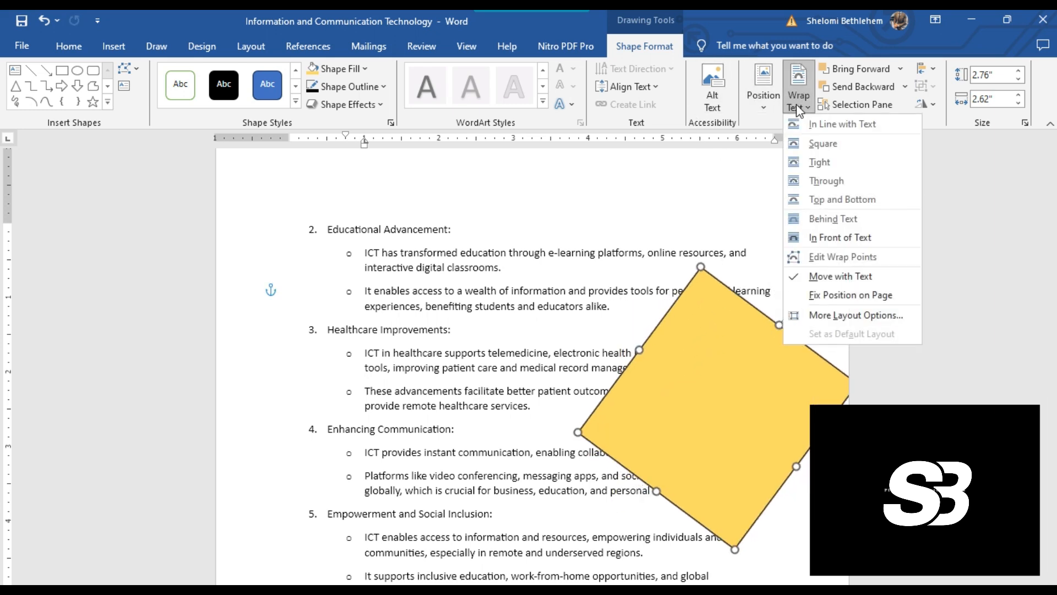
left_click(819, 162)
left_click(531, 278)
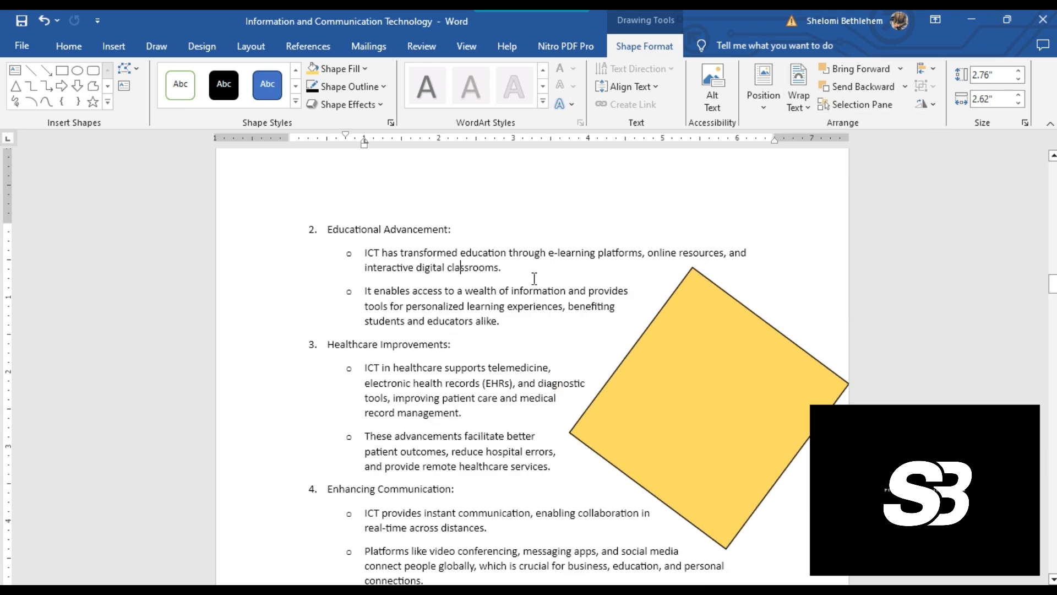
Draw a rectangle with snipped diagonal corners, about 2.07" high by 2.56" wide, and move it over the 5G Technology section
scroll(532, 282, "down", 5)
scroll(533, 286, "down", 6)
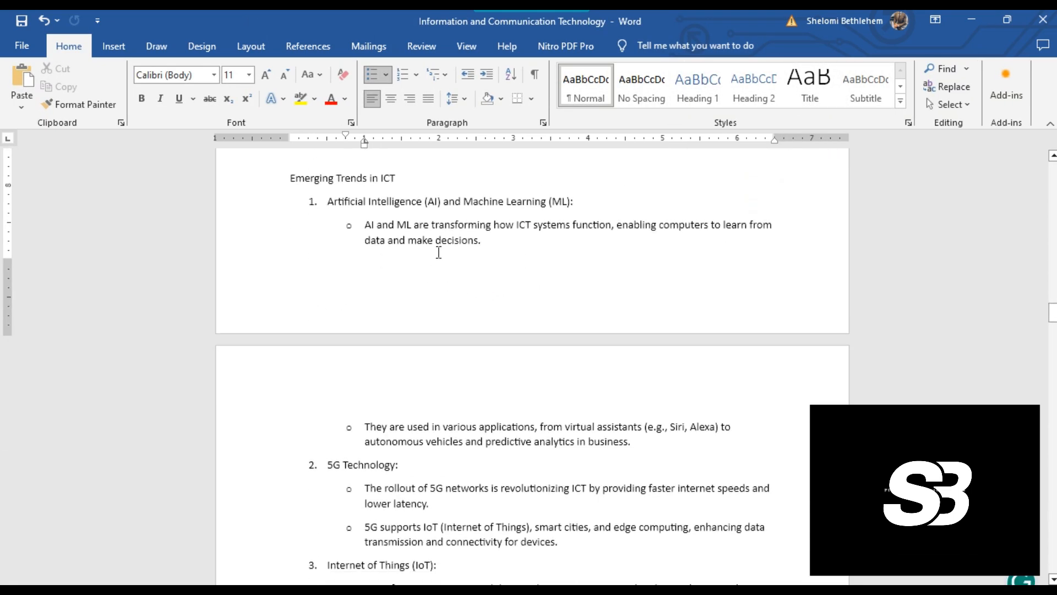
left_click(122, 48)
left_click(192, 97)
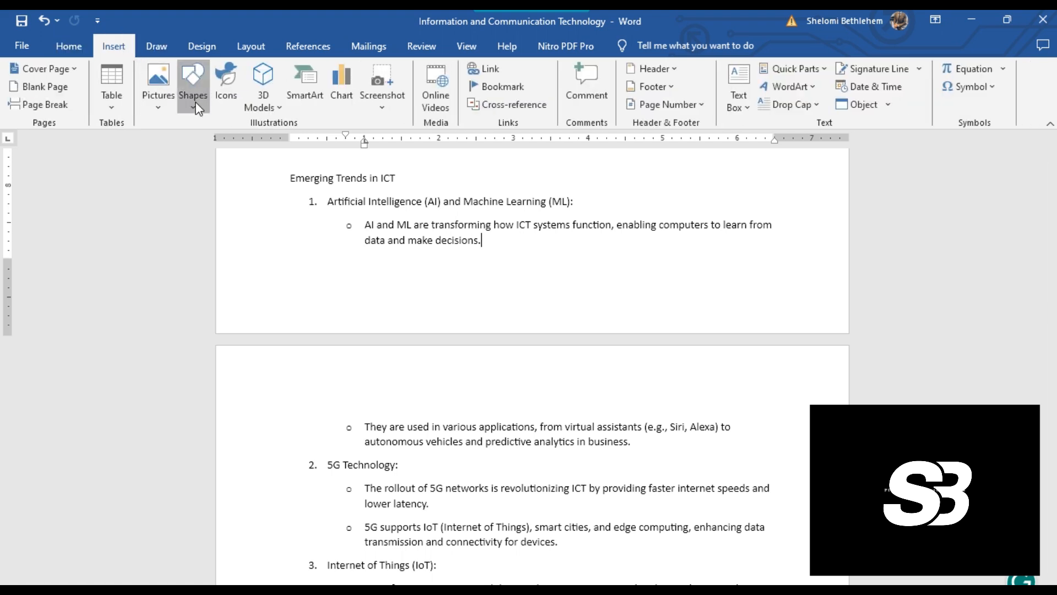
left_click(248, 221)
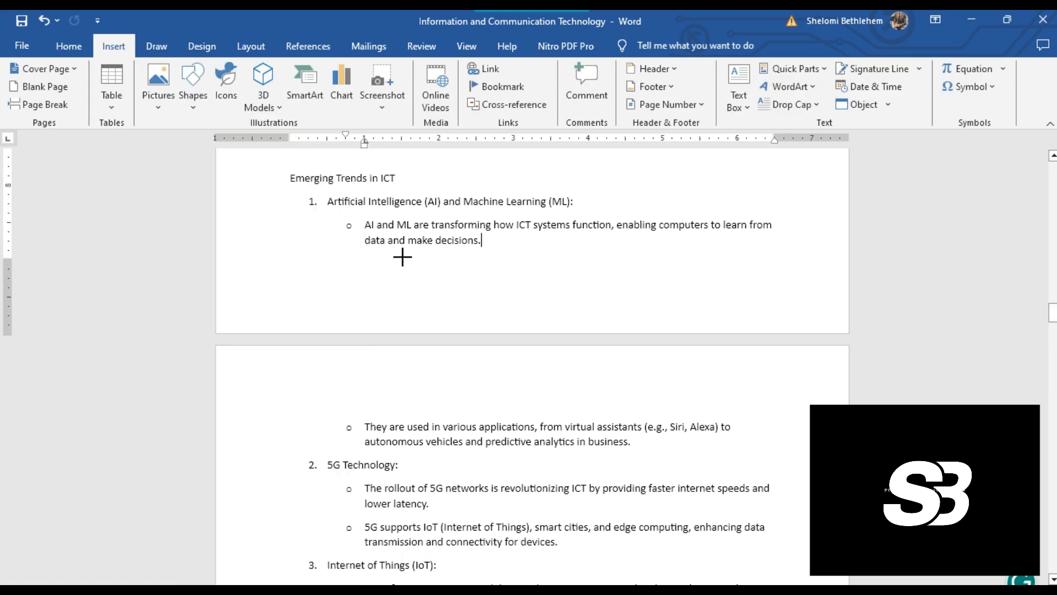
left_click_drag(510, 290, 674, 407)
left_click_drag(557, 278, 440, 472)
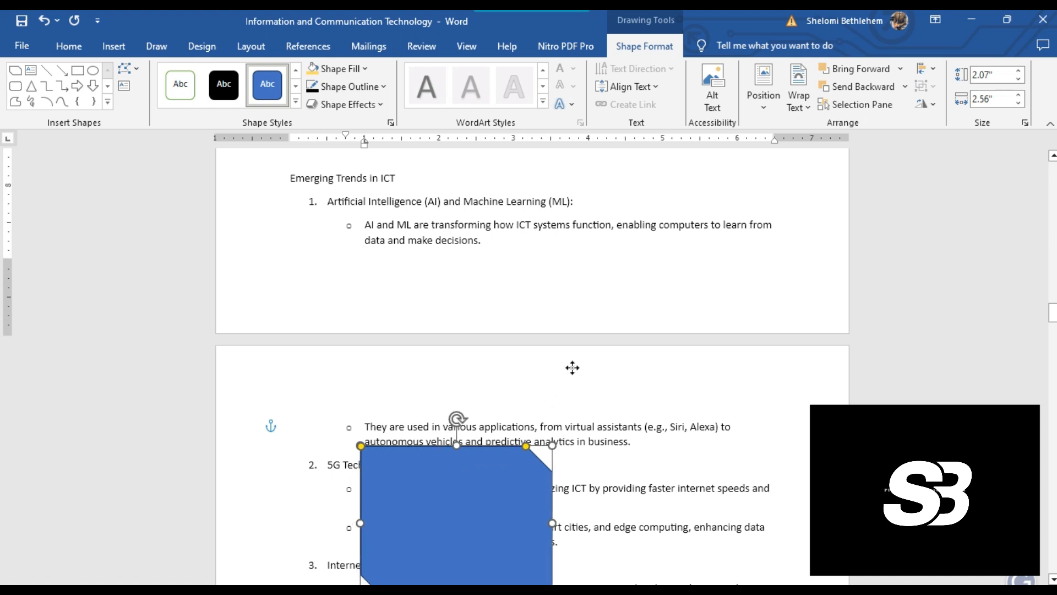
scroll(625, 325, "down", 4)
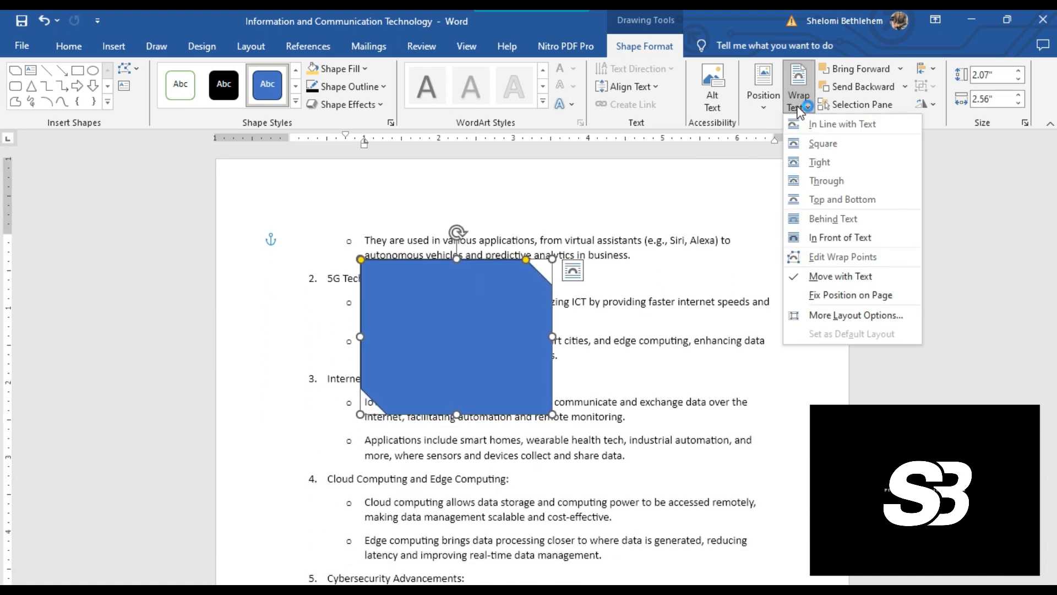
Set the selected snipped-corner shape's text wrapping to Tight and fill it with the standard green colour
left_click(820, 163)
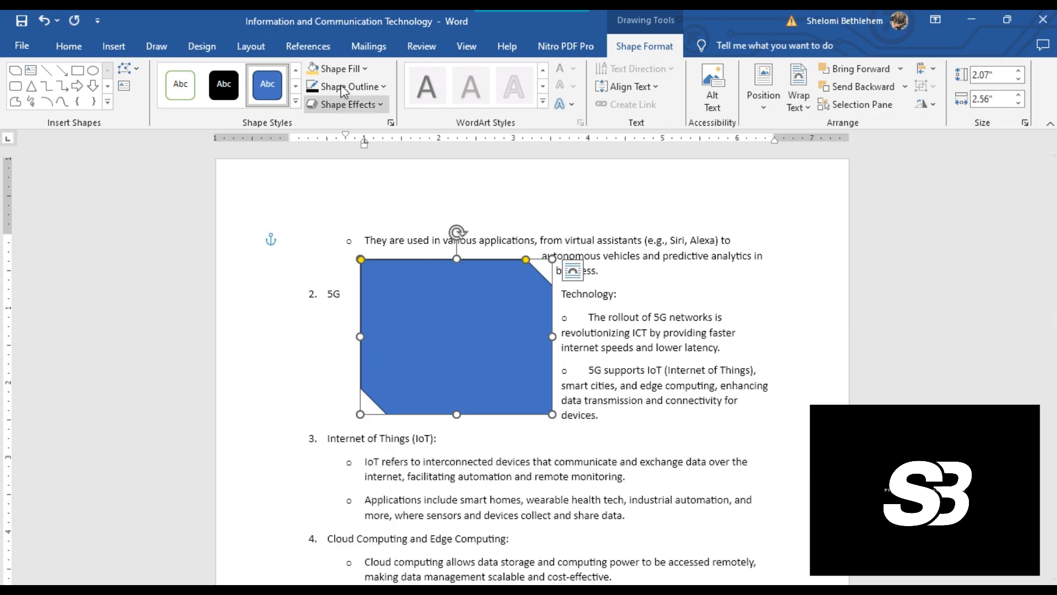
left_click(352, 68)
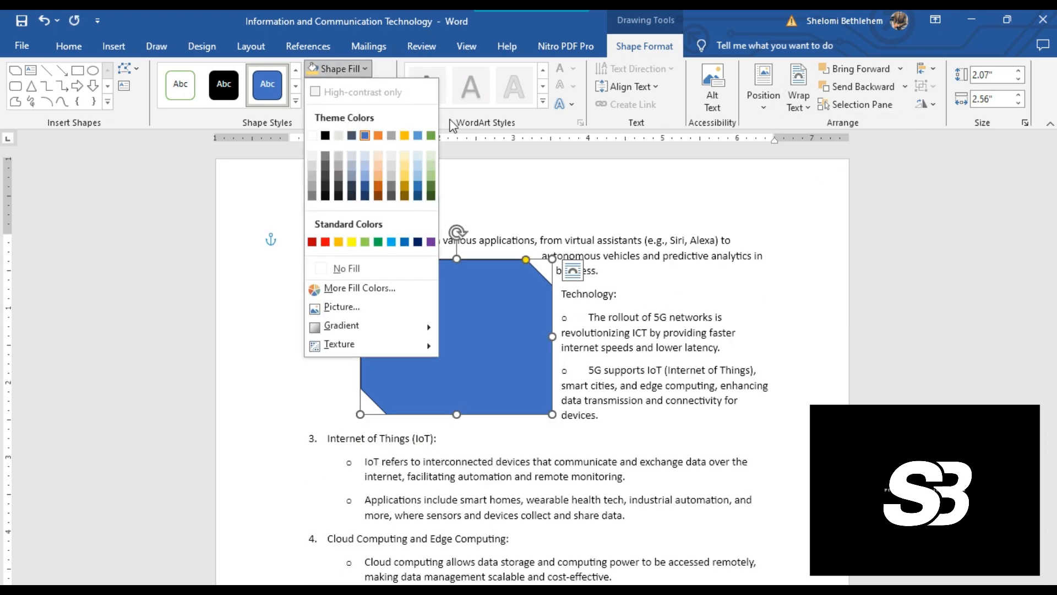
left_click(377, 242)
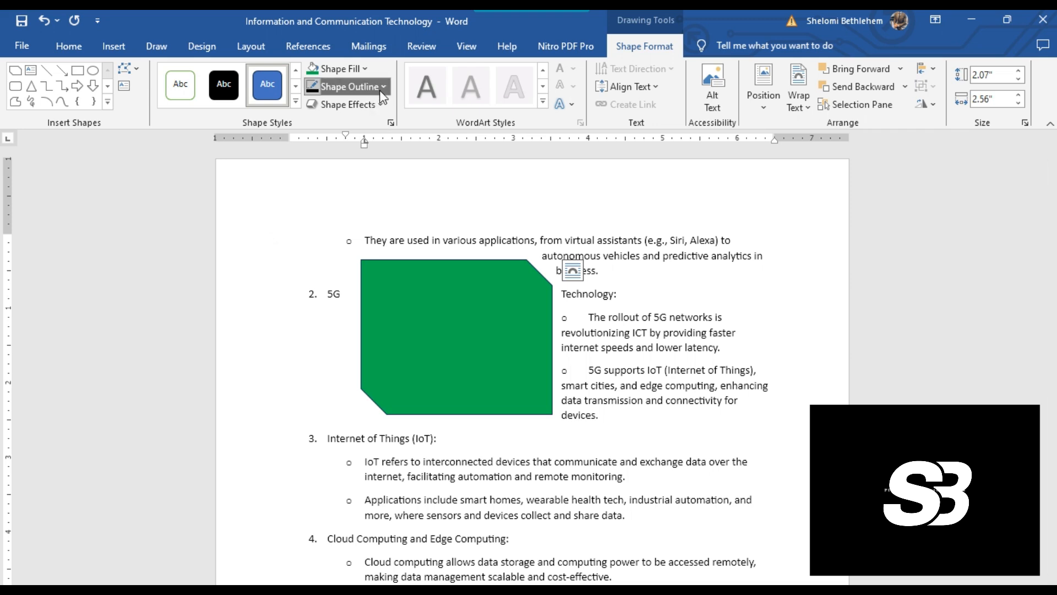
Give the green shape a black outline and deselect it
left_click(365, 86)
left_click(326, 154)
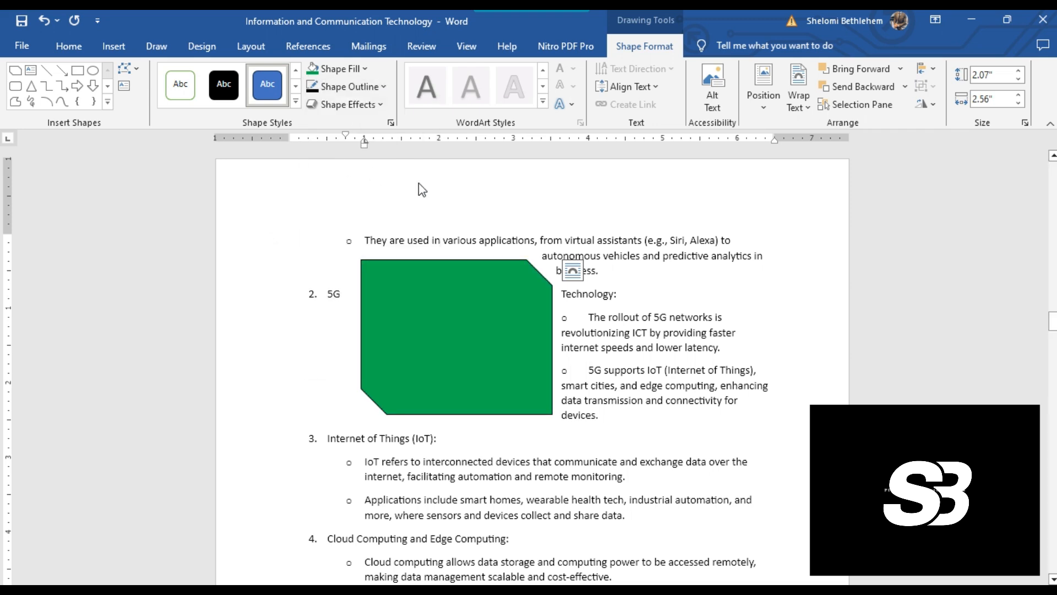
left_click(643, 272)
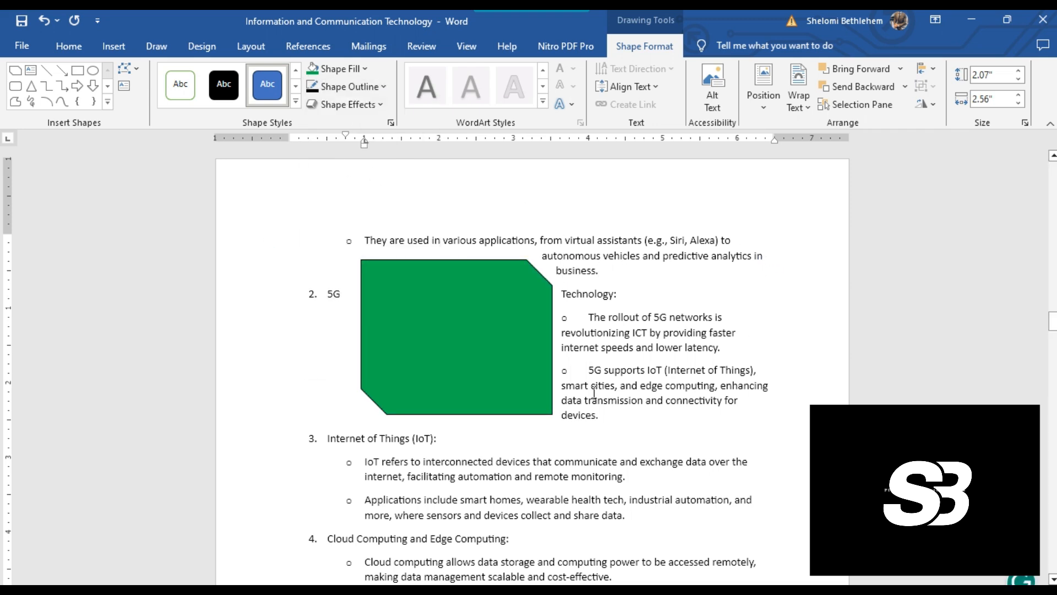
Insert a header in the built-in Blank style
scroll(575, 287, "up", 3)
left_click(144, 46)
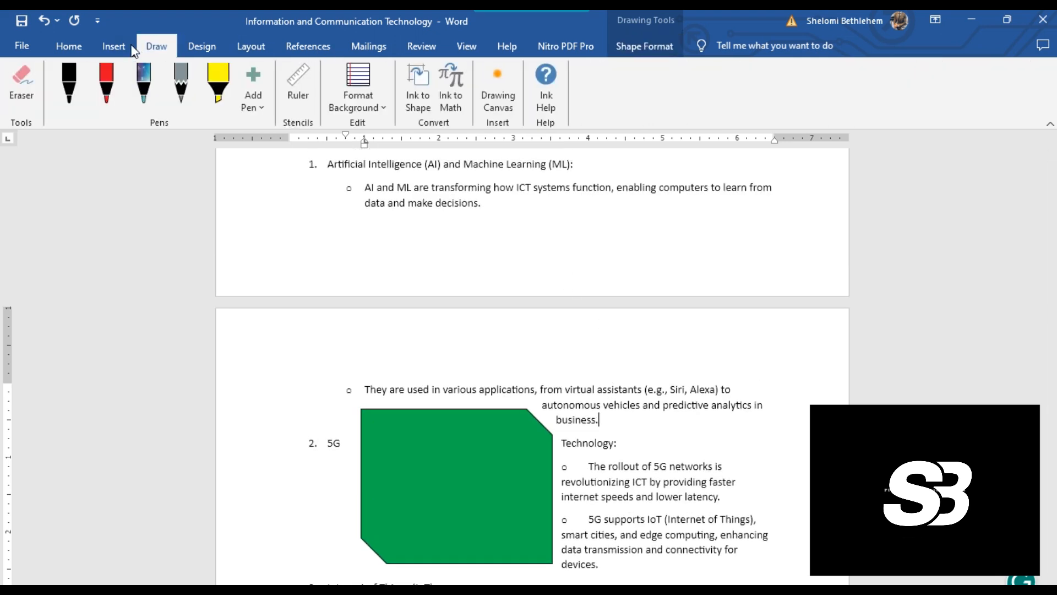
left_click(124, 47)
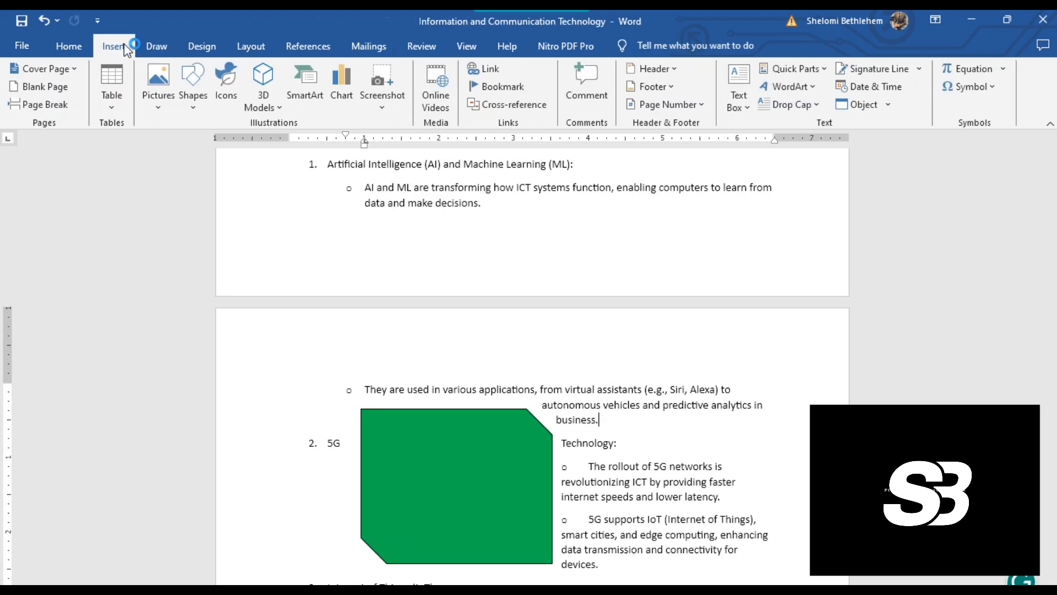
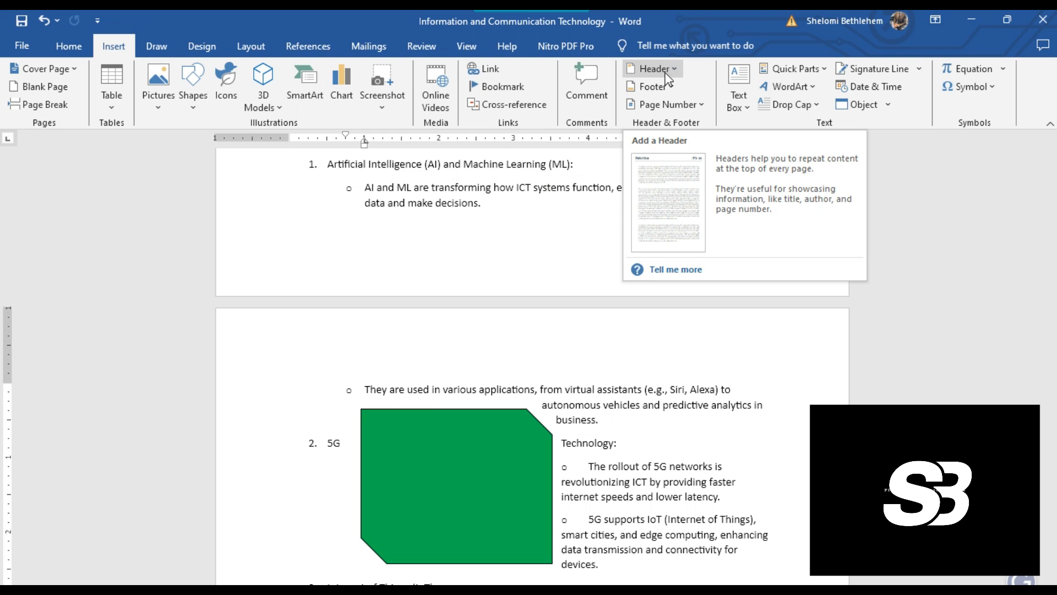
left_click(667, 70)
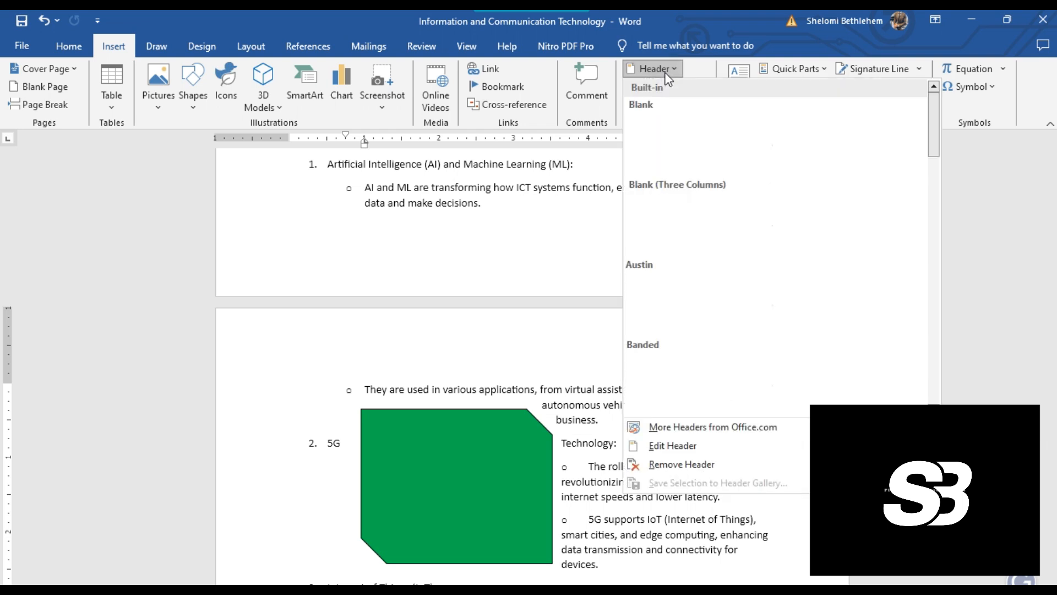
left_click(700, 160)
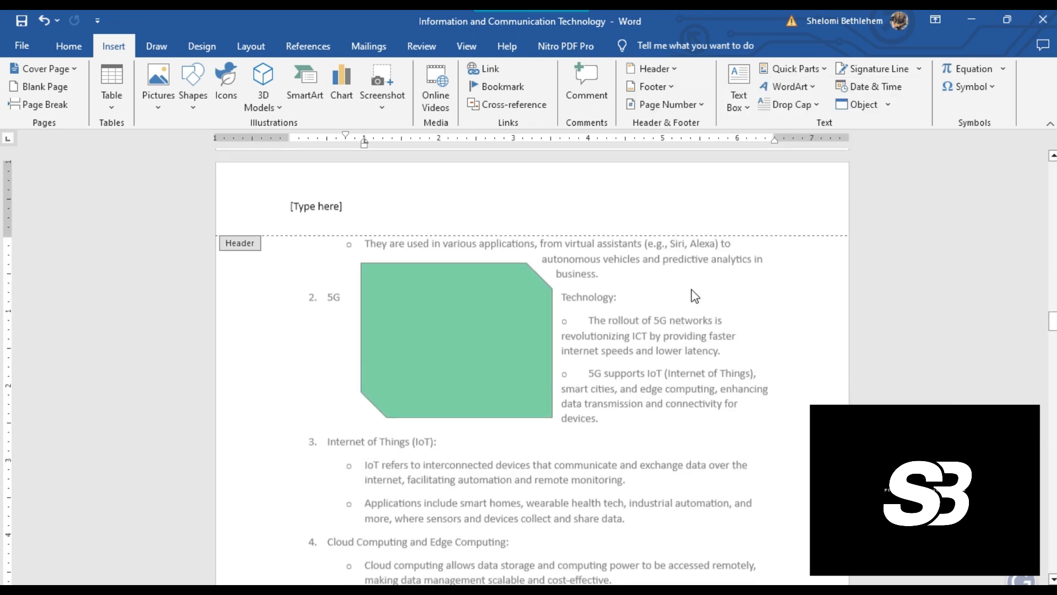
Replace the header placeholder with "INFORMATION AND COMMUNICATION" and close header editing
left_click(350, 208)
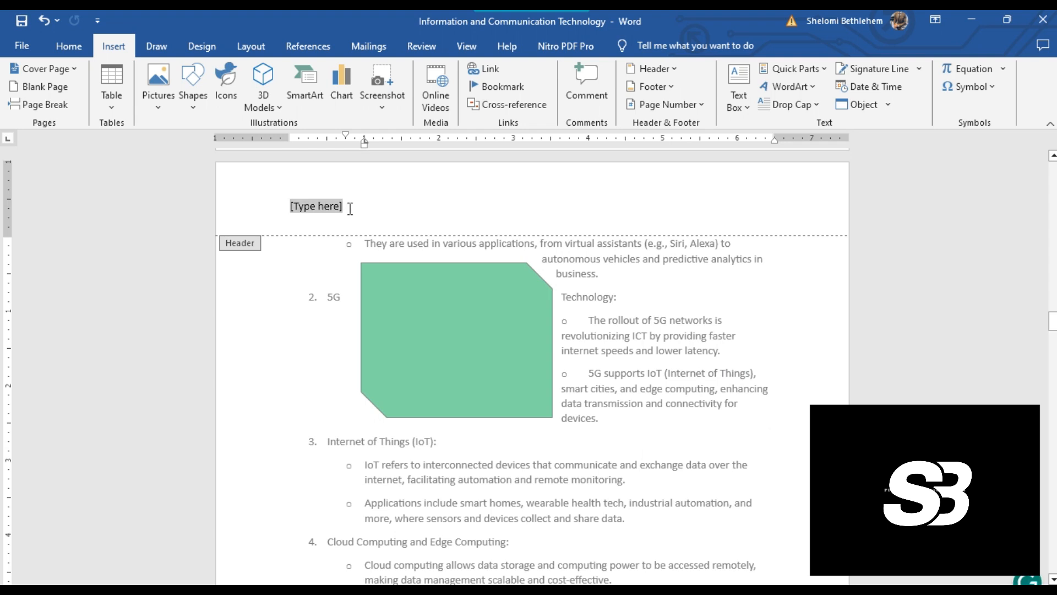
type("INFR")
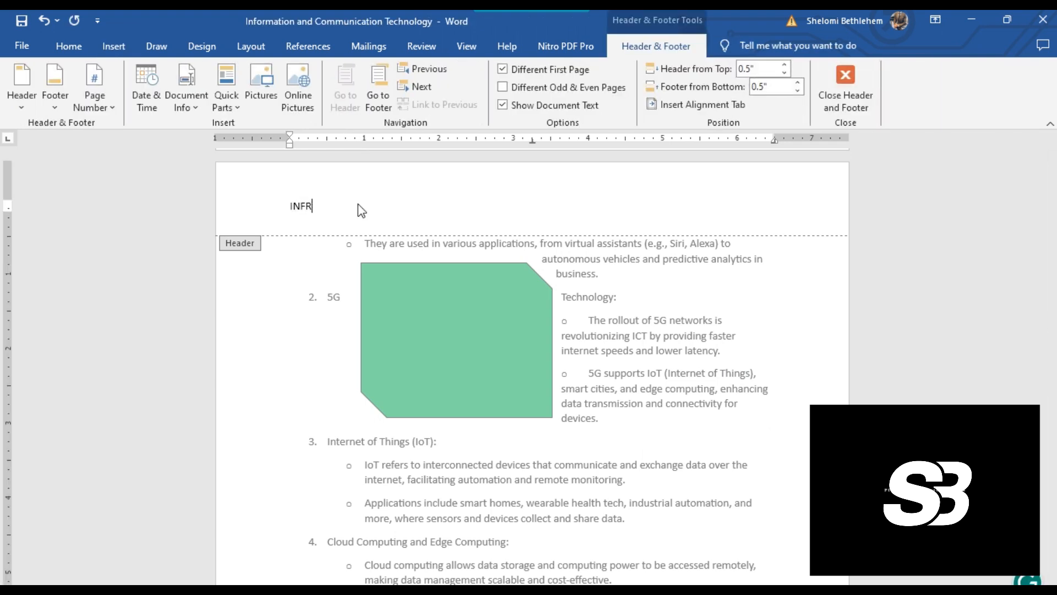
key("BackSpace")
type("ORMATION AND COMMUNICATION")
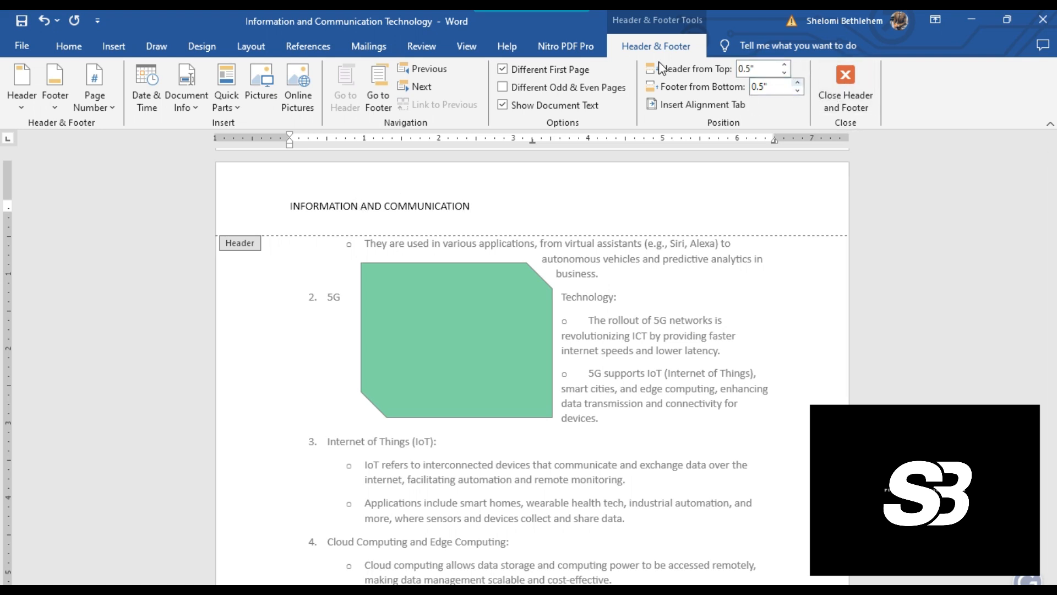
left_click(842, 100)
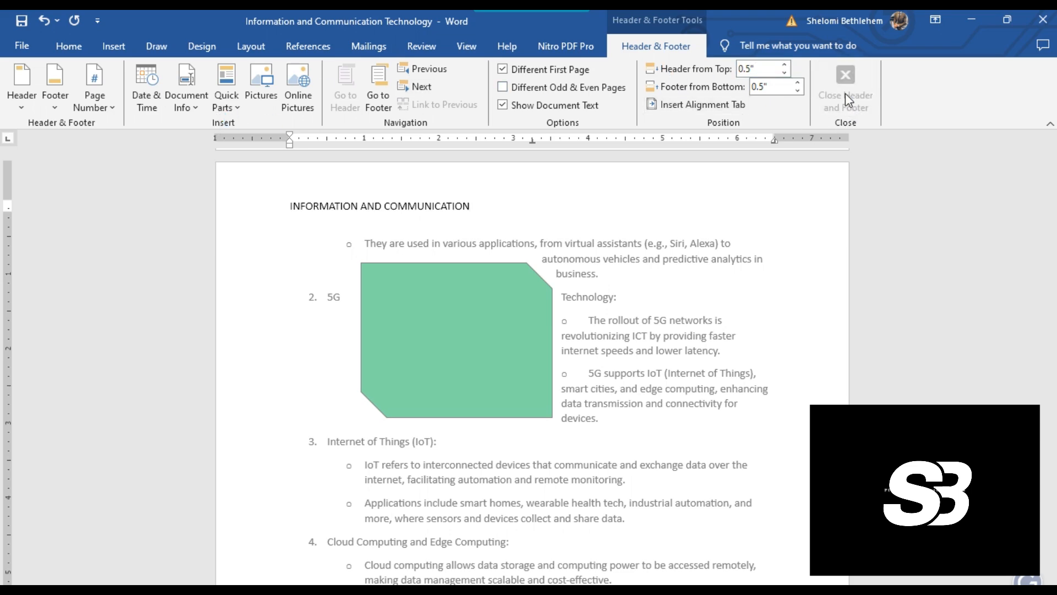
Insert a footer in the built-in Blank style reading "INTRODUCTION" and close footer editing
scroll(567, 247, "down", 8)
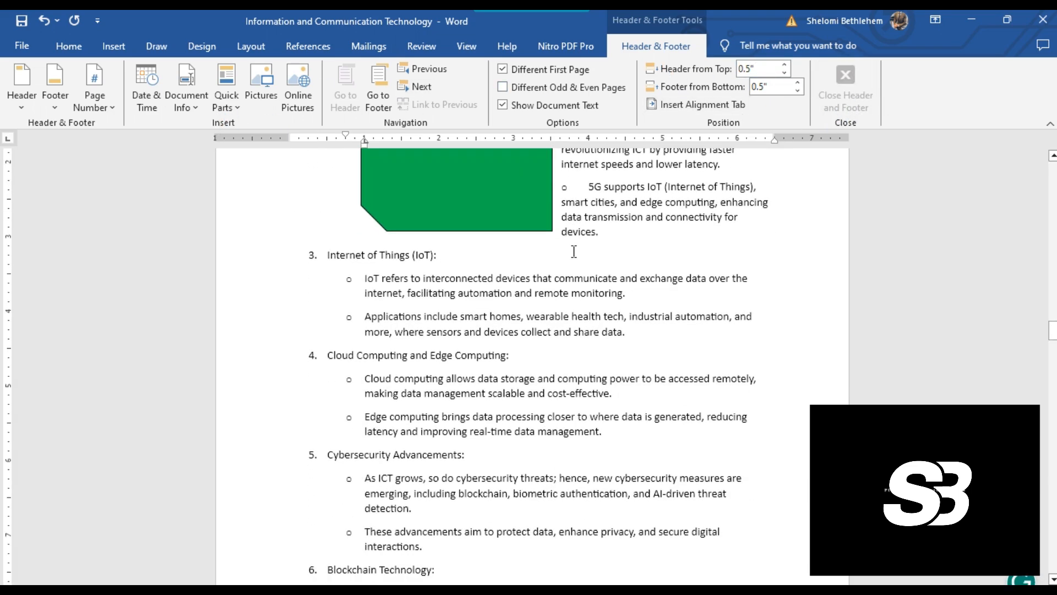
scroll(472, 411, "down", 8)
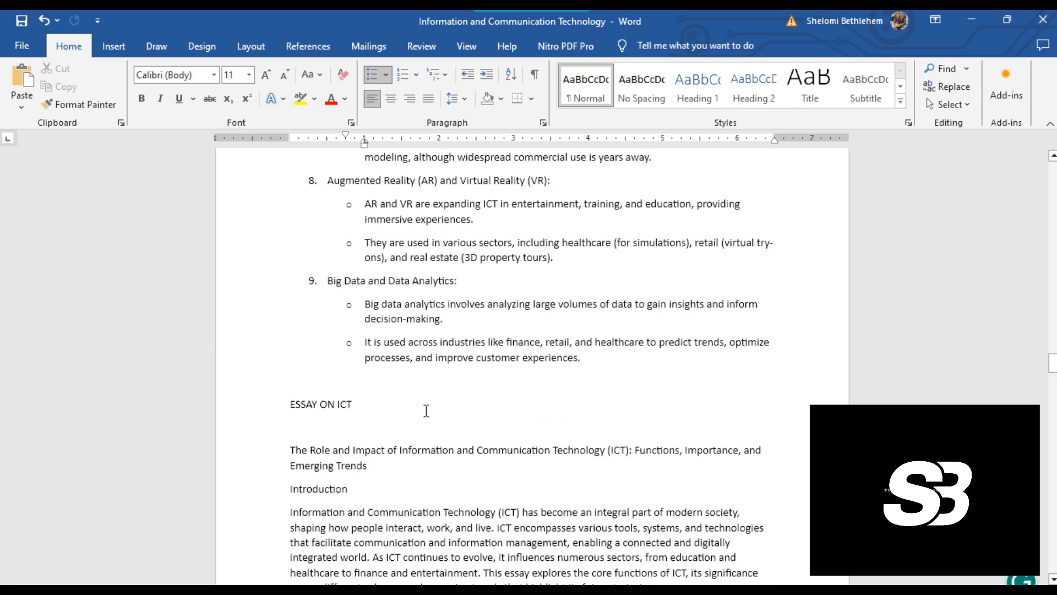
scroll(426, 411, "down", 10)
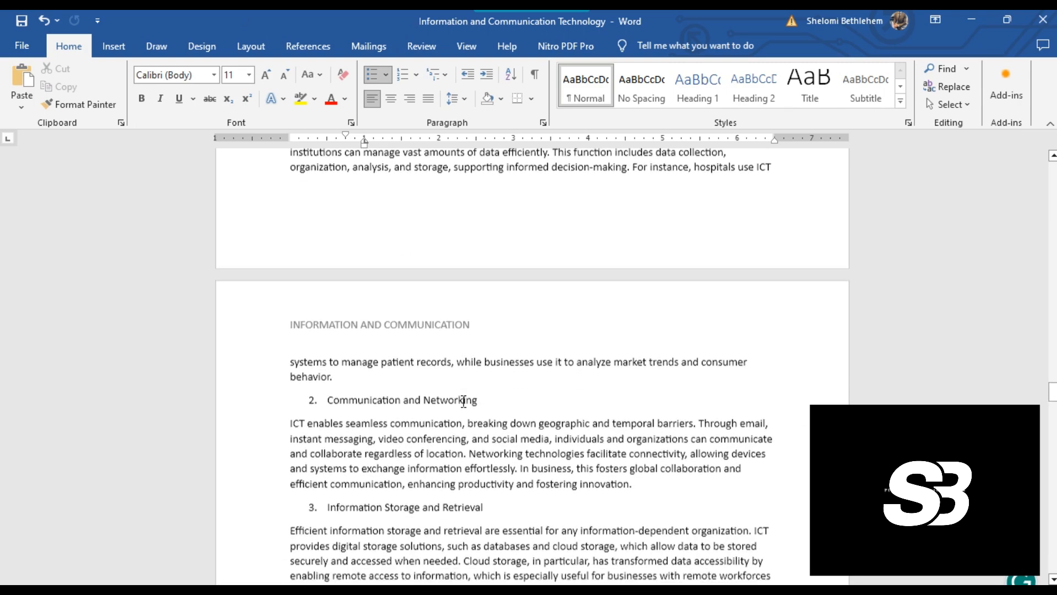
scroll(463, 402, "down", 1)
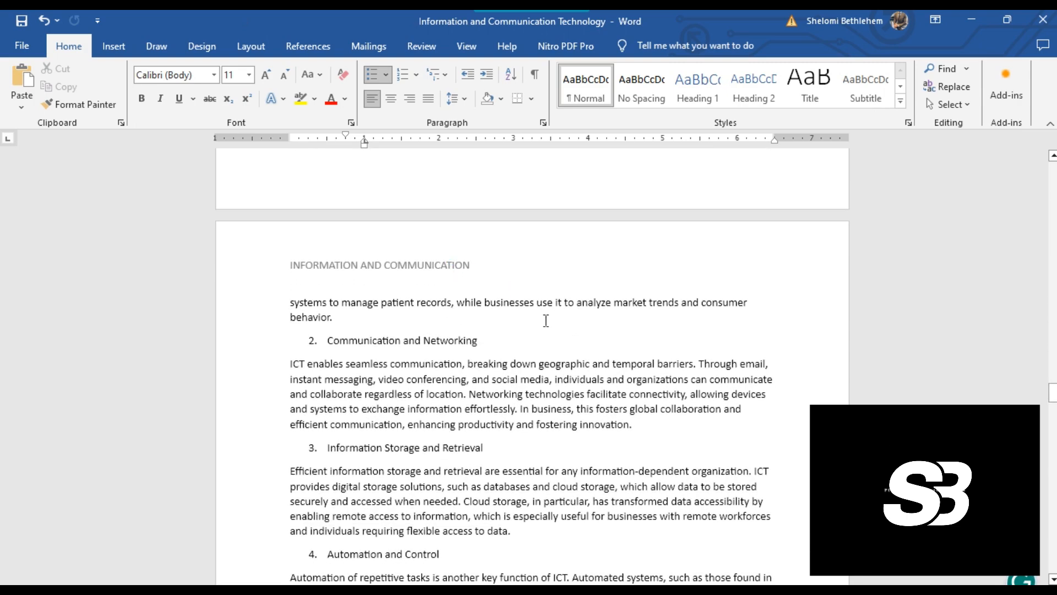
scroll(545, 320, "down", 13)
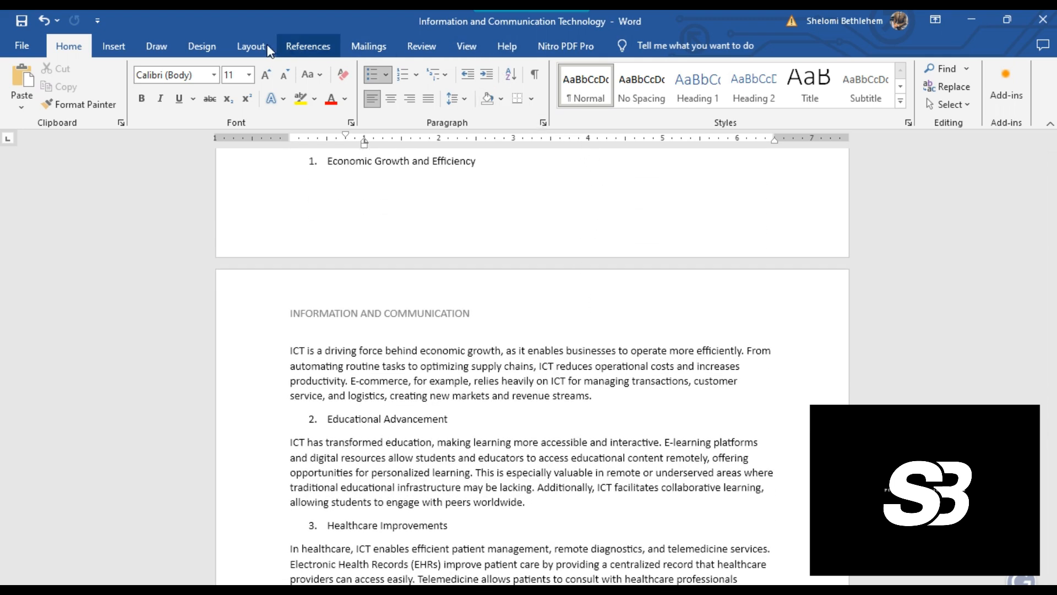
left_click(157, 50)
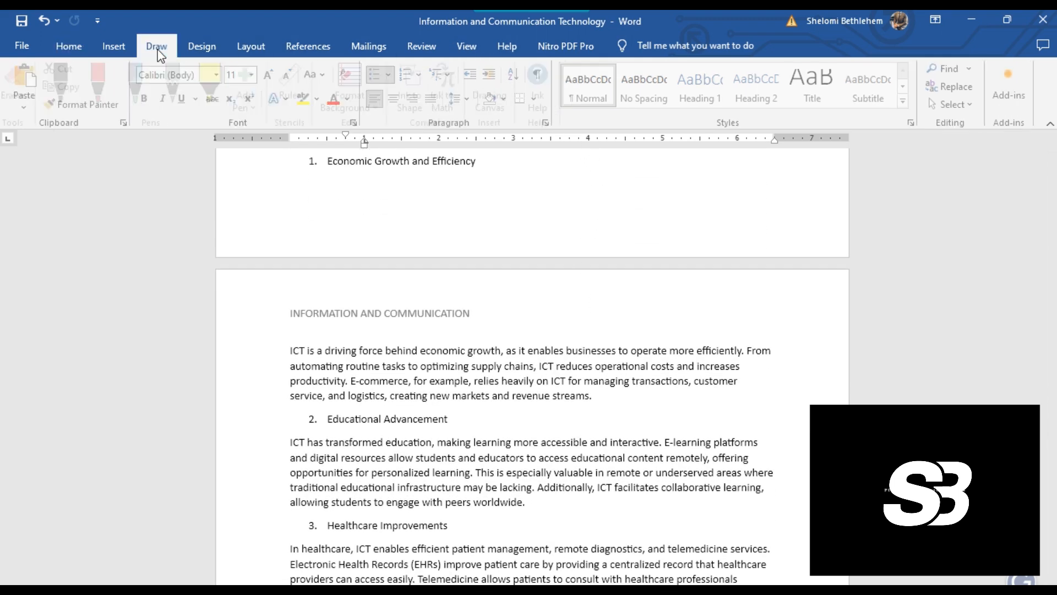
left_click(115, 51)
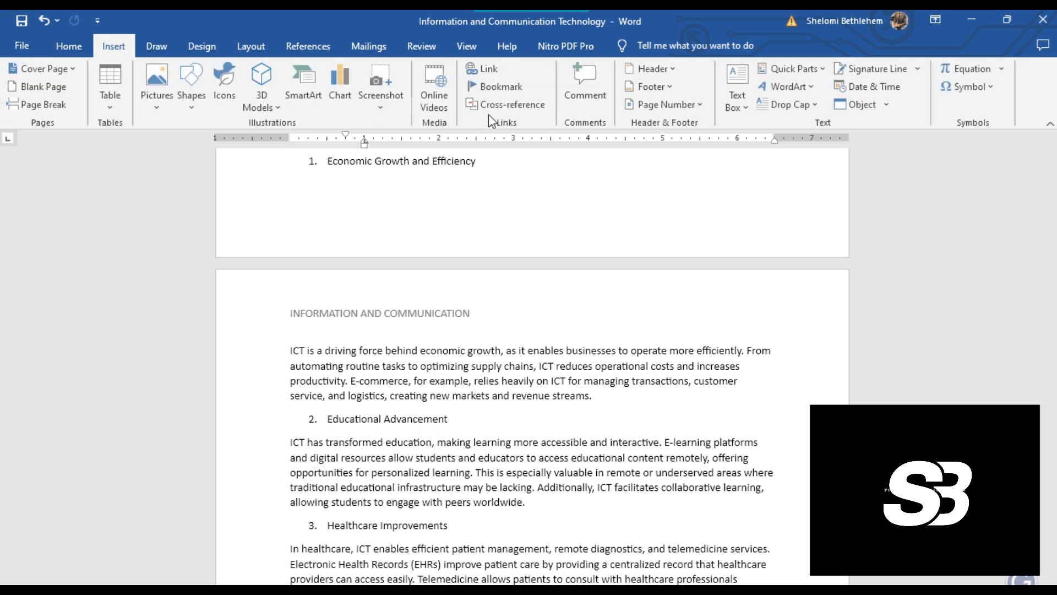
left_click(666, 88)
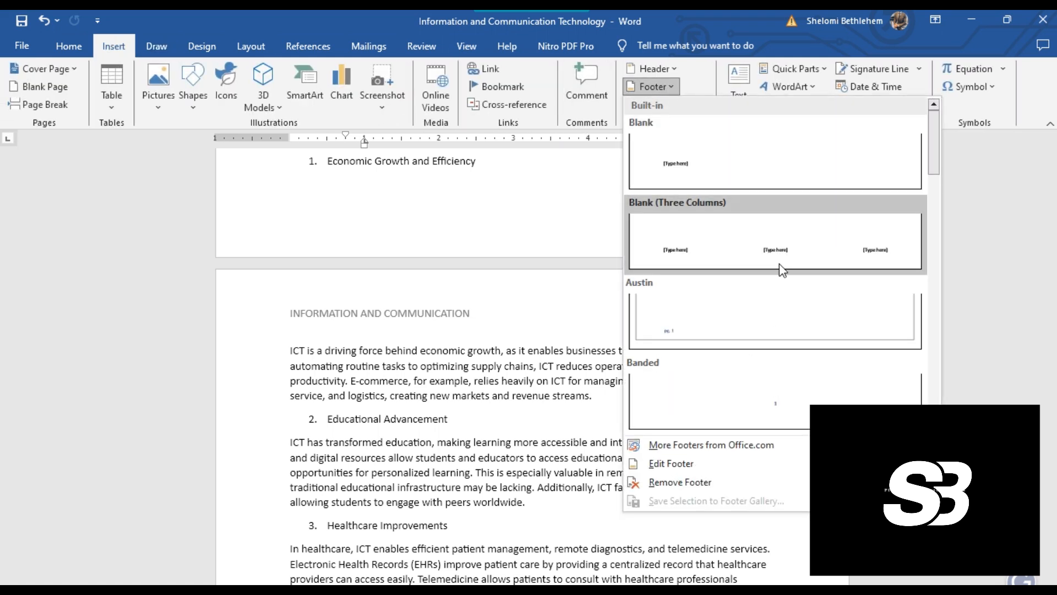
left_click(739, 170)
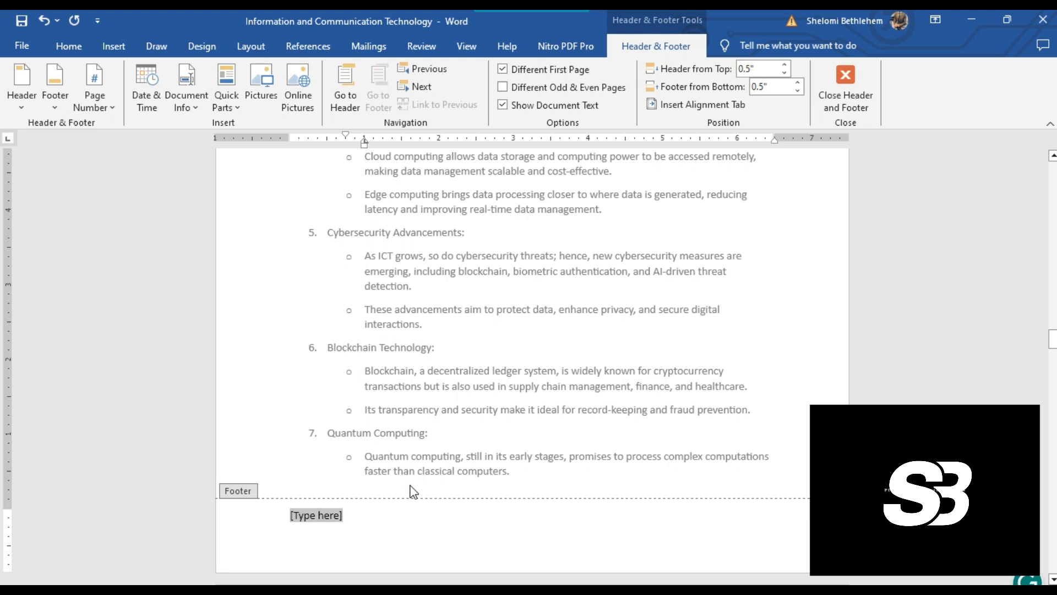
type("INTRODUCTION")
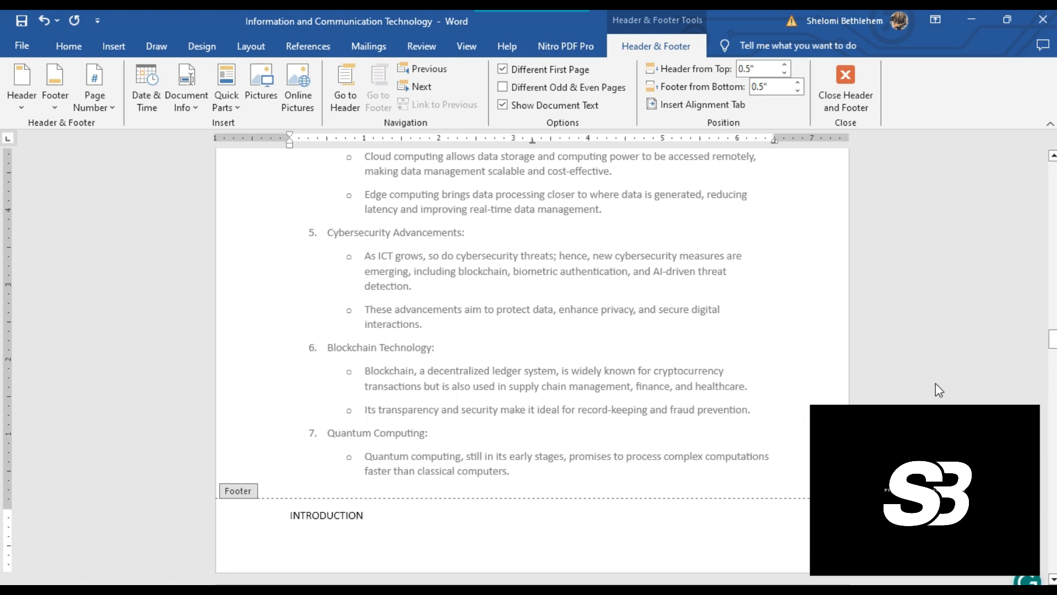
left_click(848, 97)
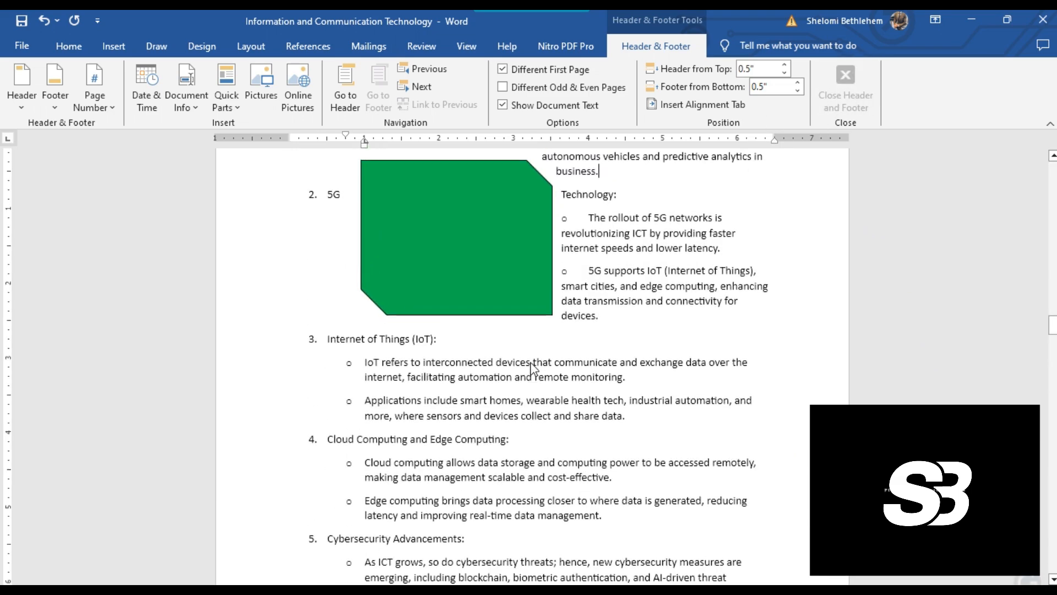
Insert page numbers at the bottom of the page in the centred Plain Number 2 style
scroll(539, 410, "down", 5)
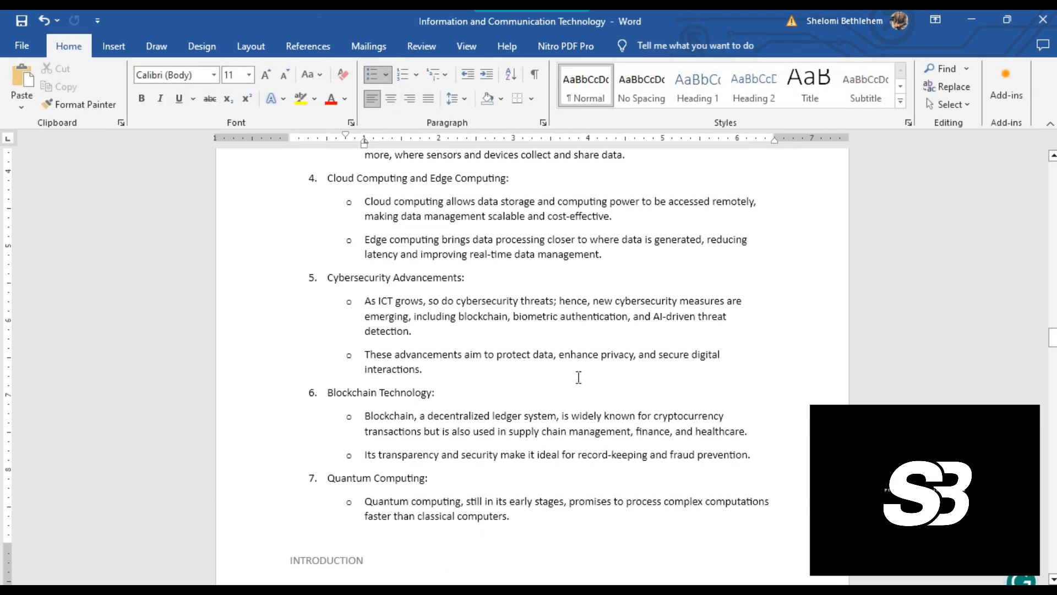
scroll(578, 377, "down", 10)
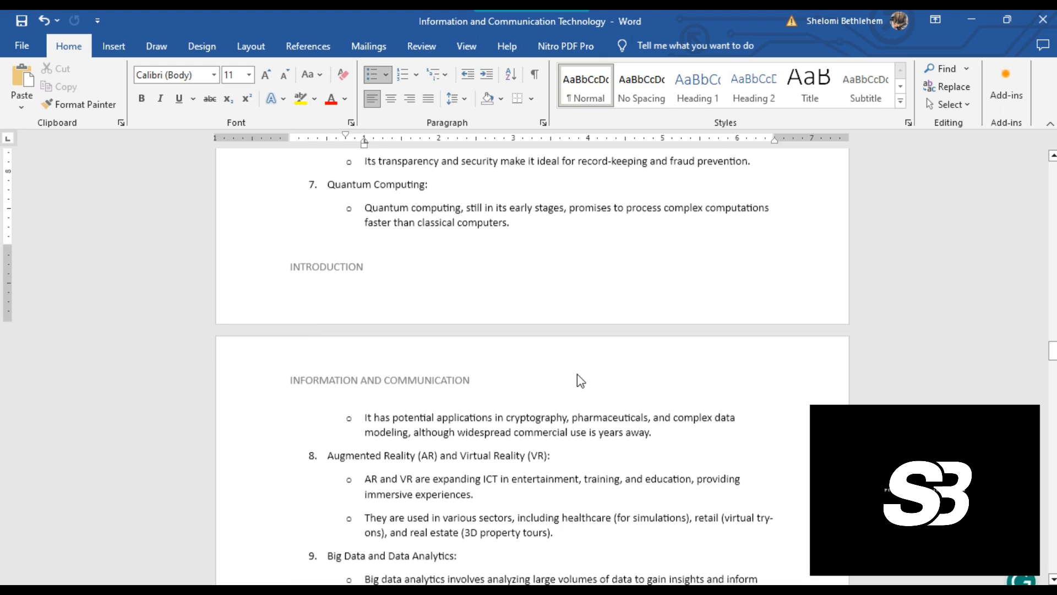
scroll(578, 374, "down", 10)
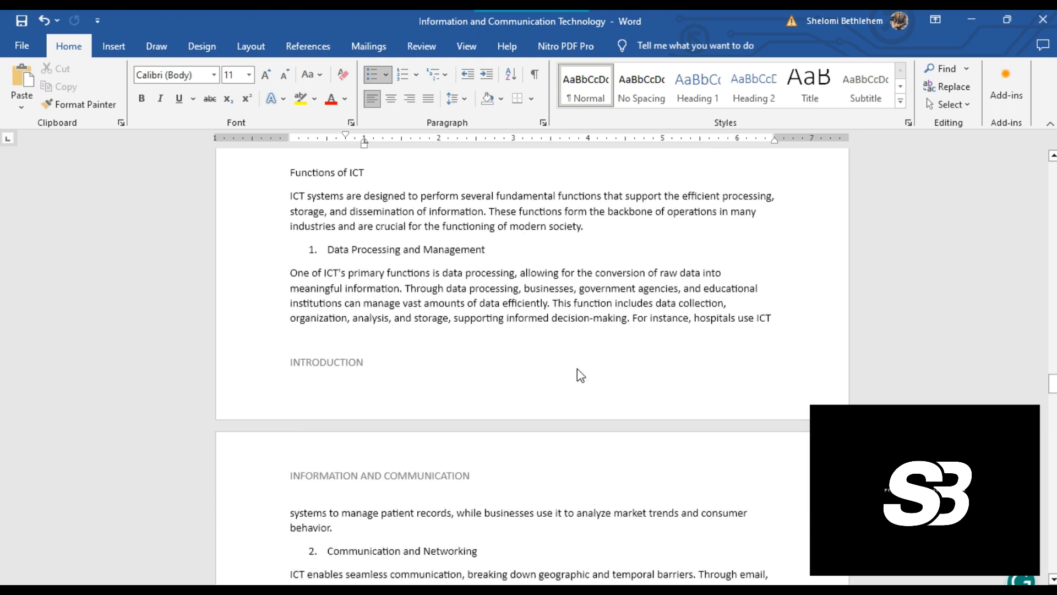
scroll(607, 325, "down", 3)
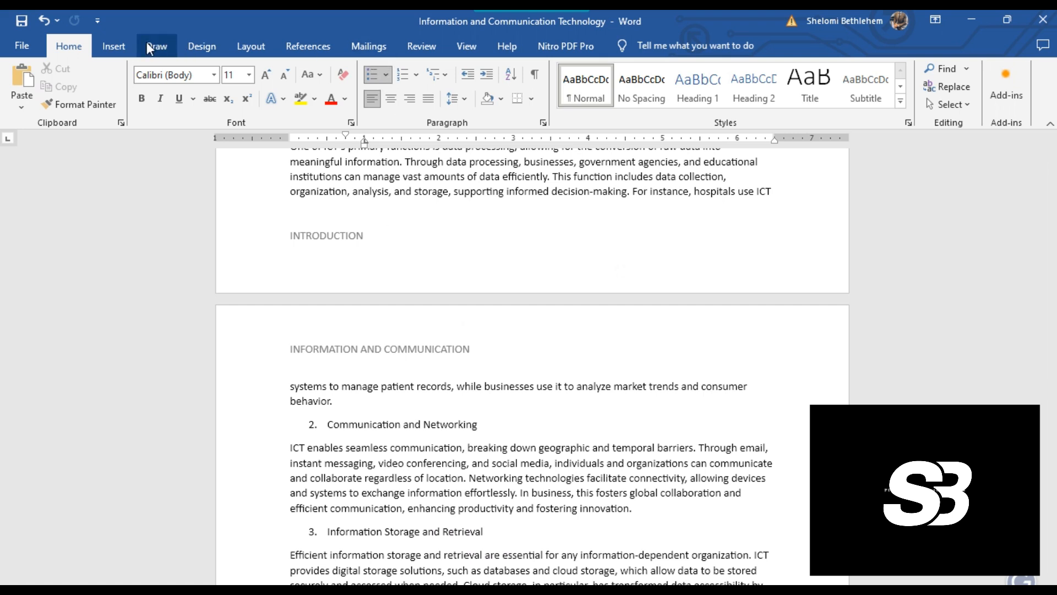
left_click(113, 46)
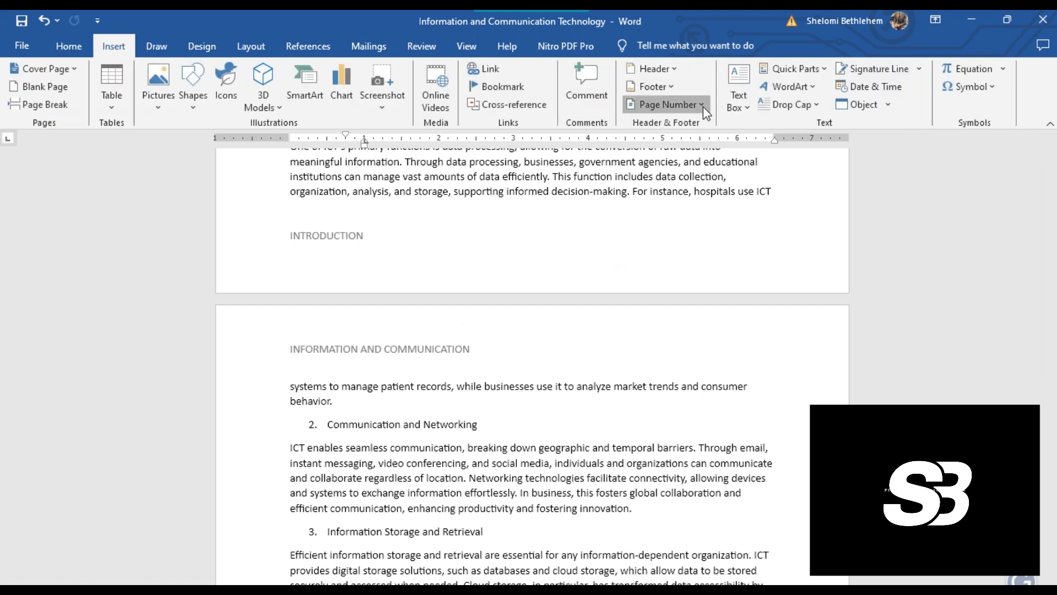
left_click(702, 105)
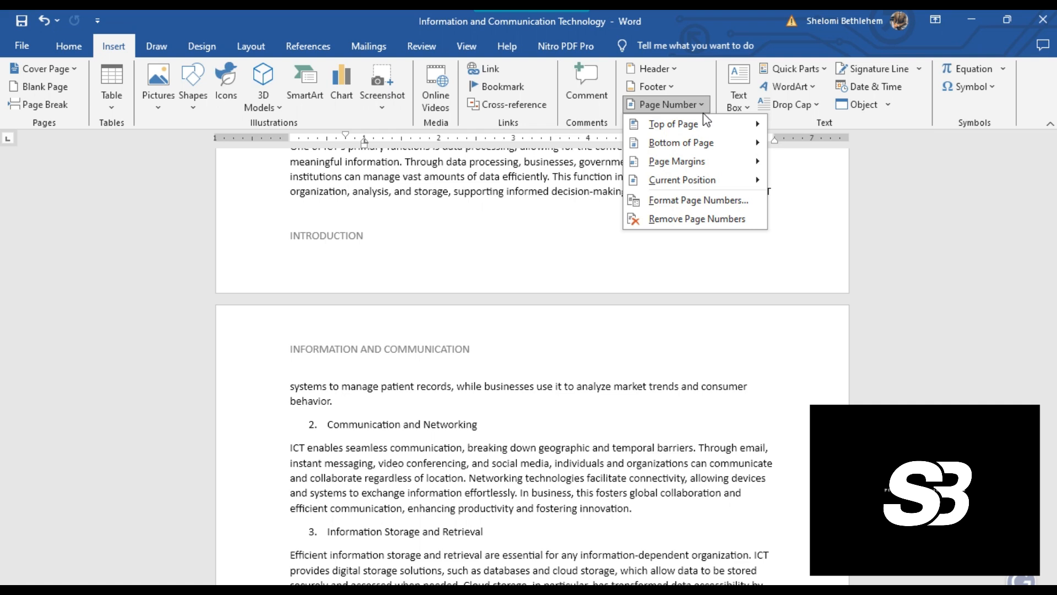
mouse_move(703, 123)
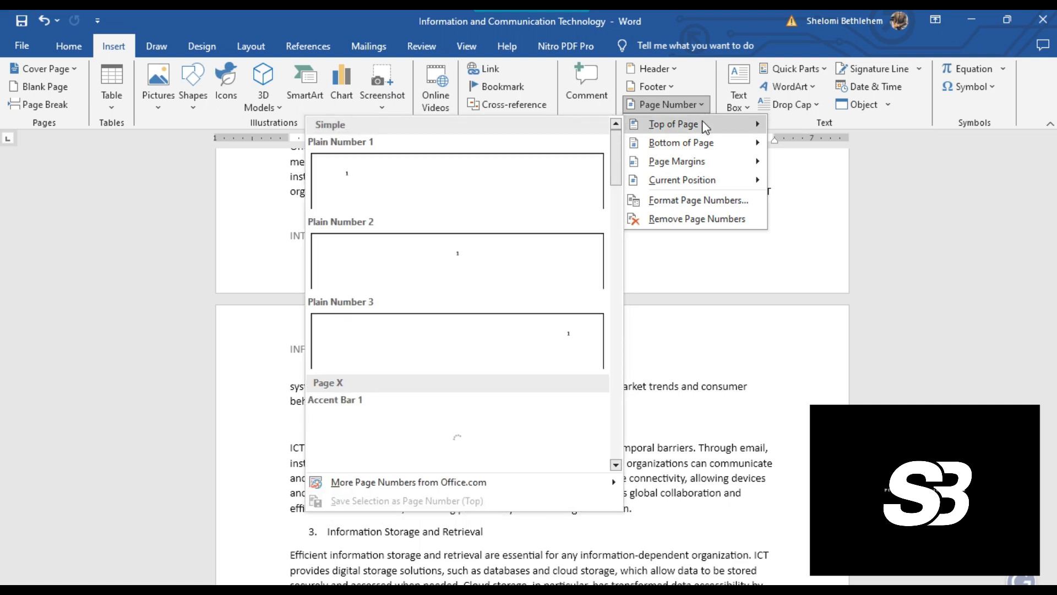
mouse_move(712, 145)
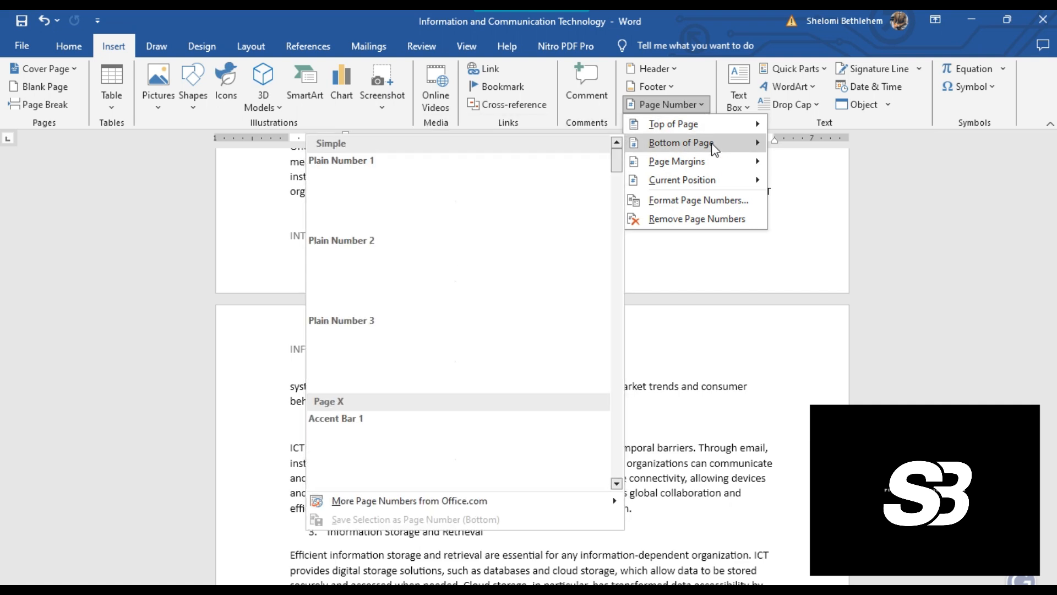
left_click(490, 269)
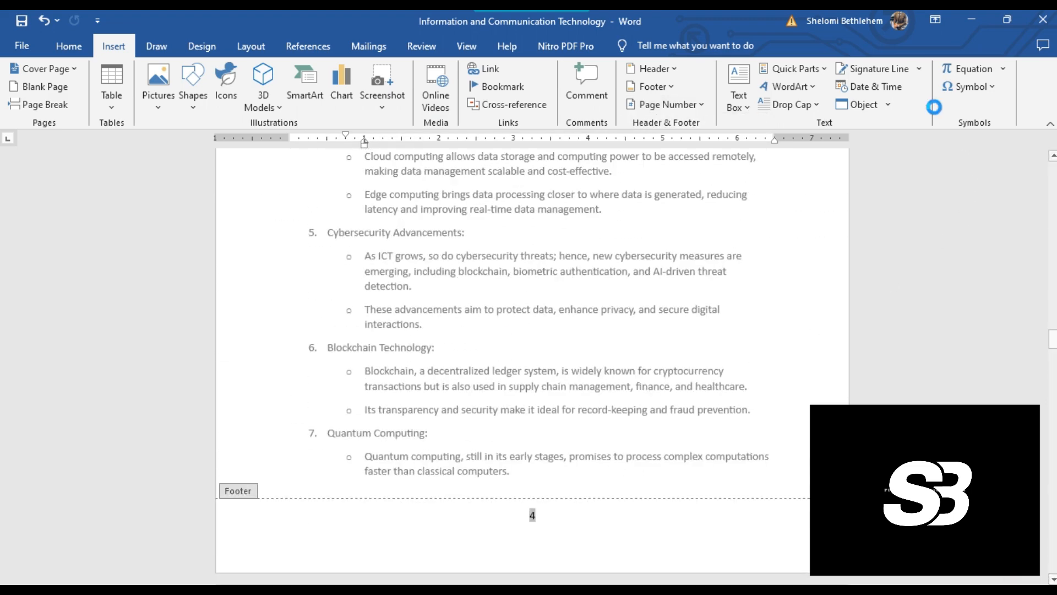
scroll(741, 346, "down", 2)
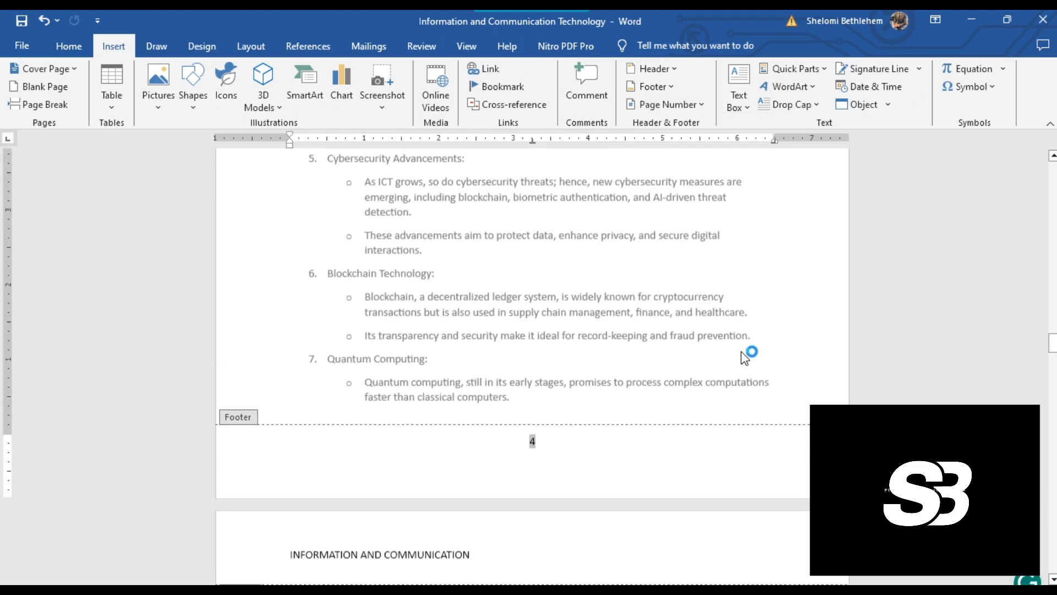
Close footer editing and check the page numbers on the following pages
double_click(774, 241)
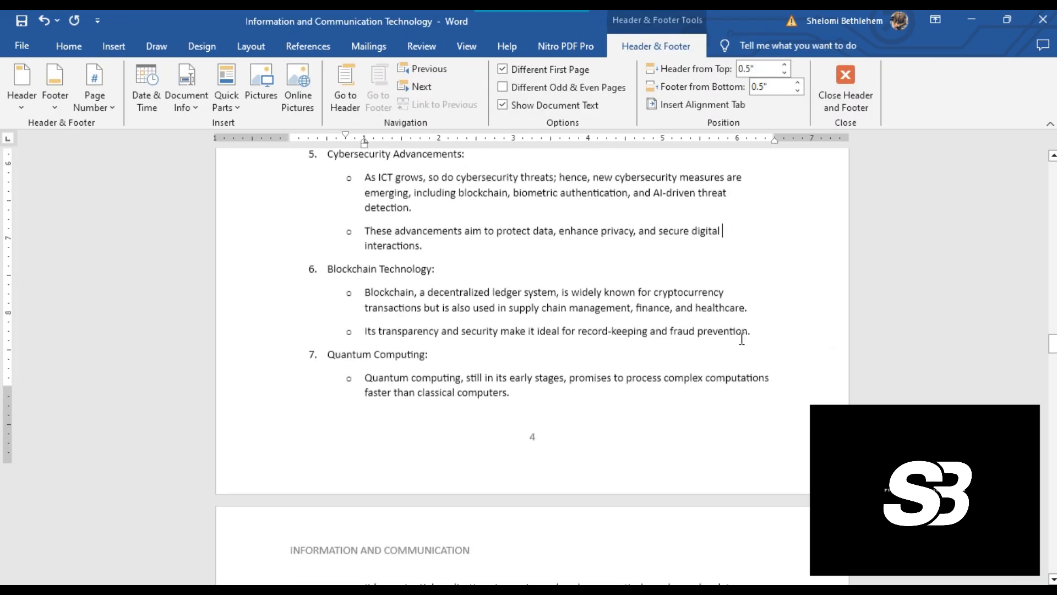
scroll(875, 337, "down", 8)
scroll(716, 332, "down", 15)
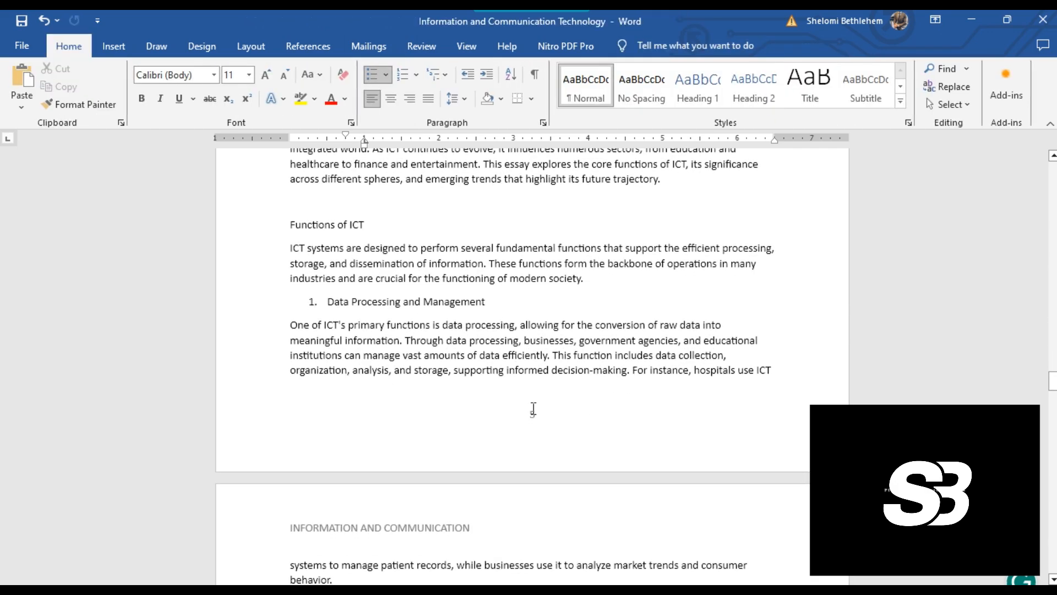
scroll(542, 416, "down", 14)
scroll(555, 406, "down", 9)
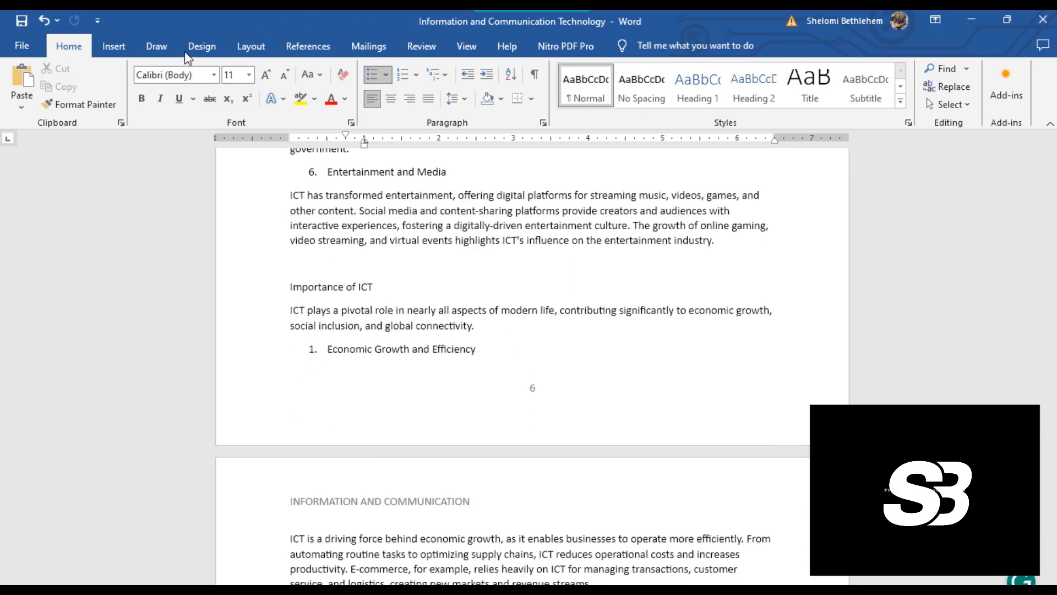
Draw a text box about 2.1" wide and 1.35" high inside the green shape, reading "THIS IS OUR TEXT BOX AREA" and "WE HAVE A SHAPE"
left_click(157, 49)
left_click(113, 52)
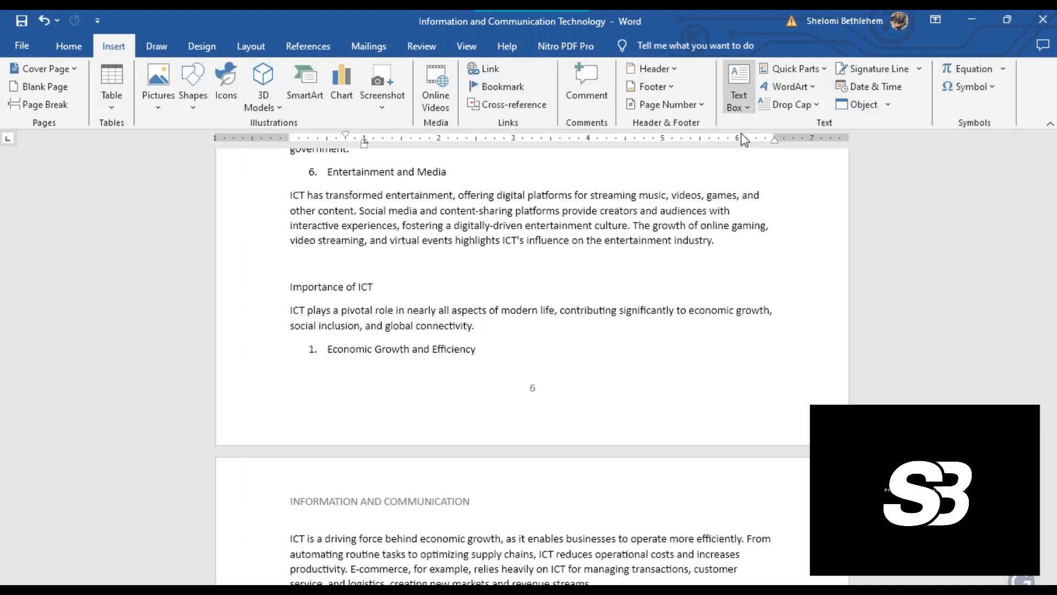
scroll(824, 292, "up", 13)
scroll(733, 302, "up", 20)
scroll(728, 288, "up", 20)
scroll(613, 314, "down", 4)
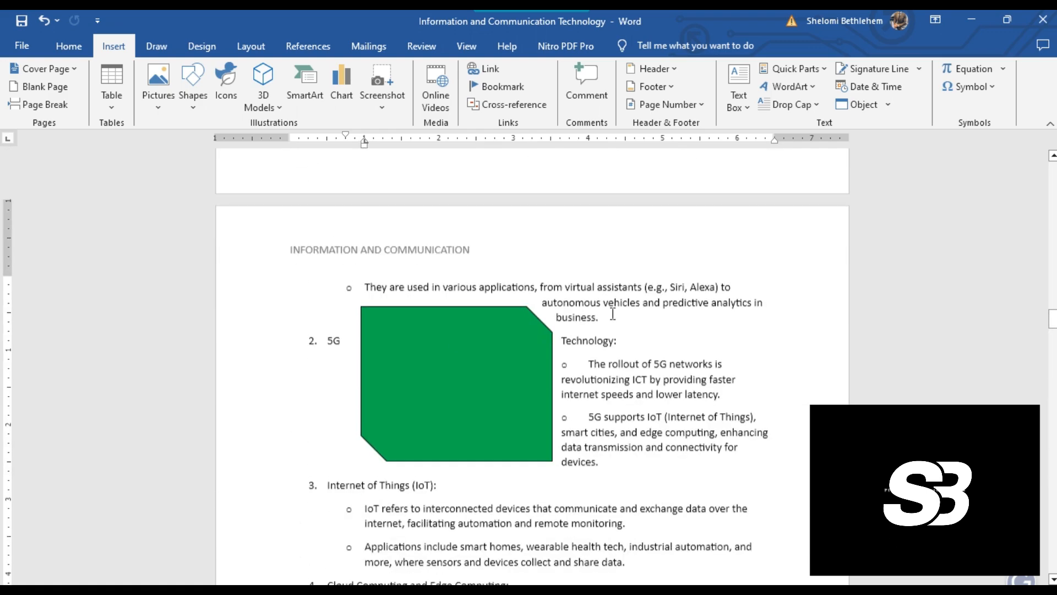
left_click(453, 353)
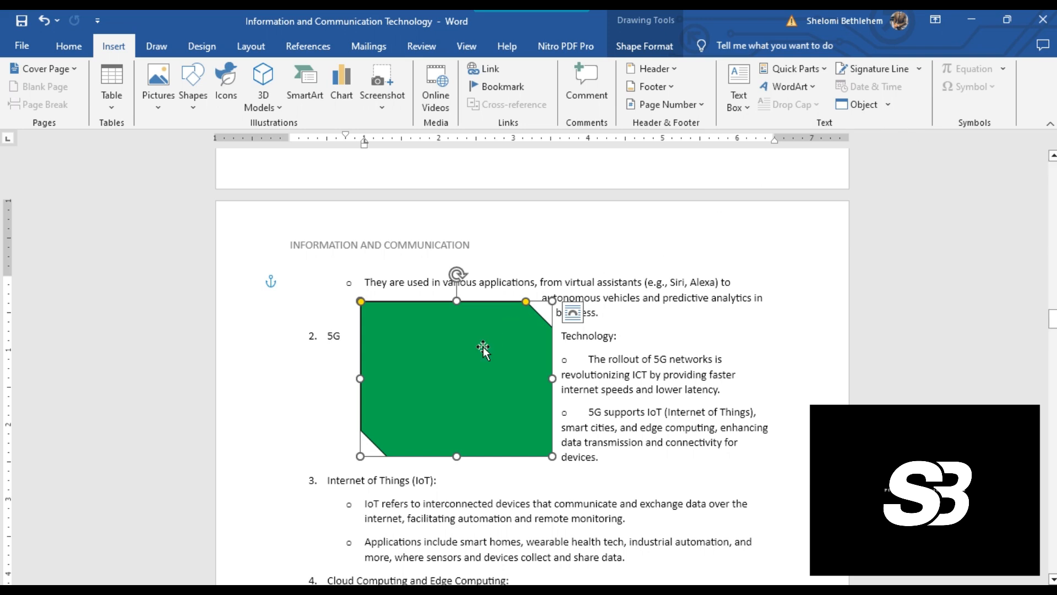
left_click(739, 105)
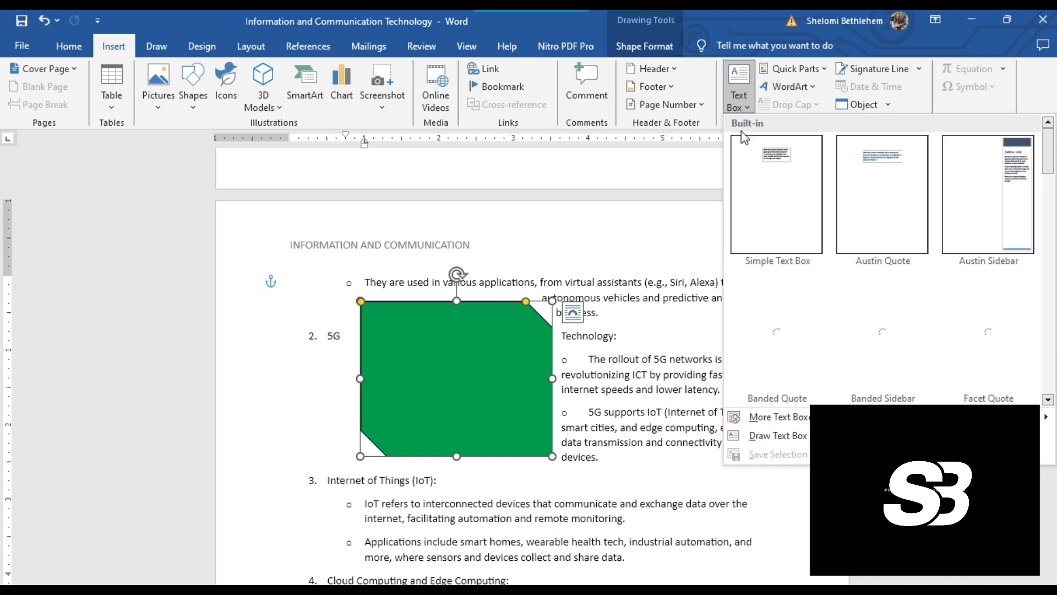
left_click(770, 436)
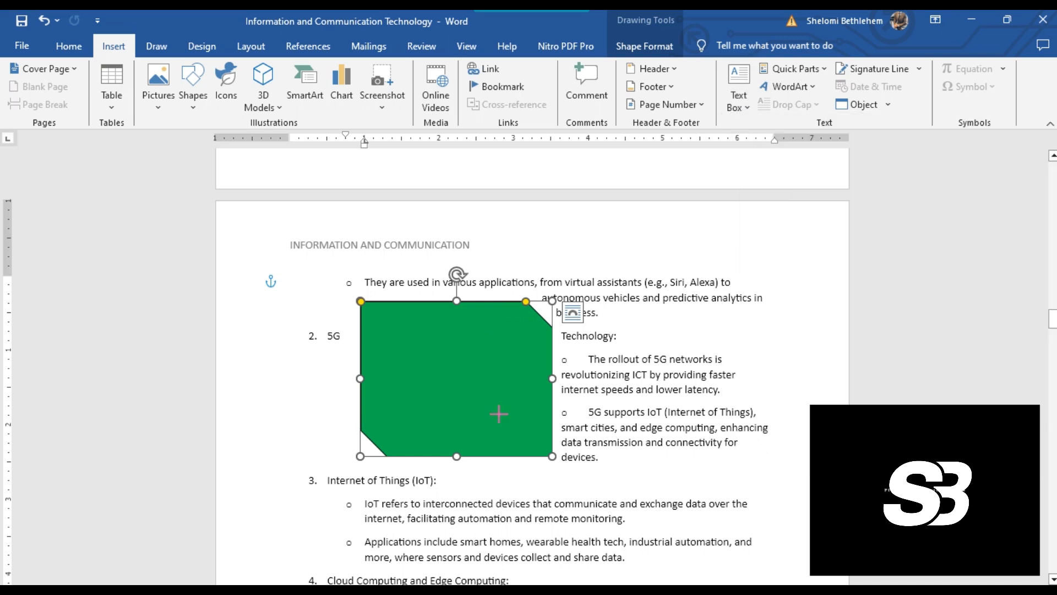
left_click_drag(383, 326, 539, 426)
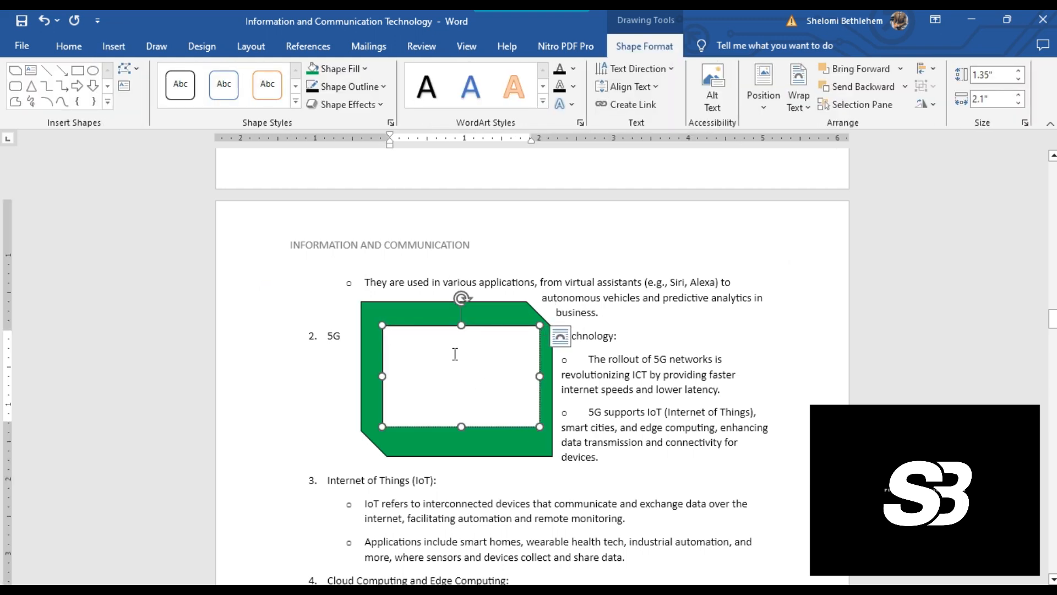
type("THIS IS OUR TEXT BOX AREA")
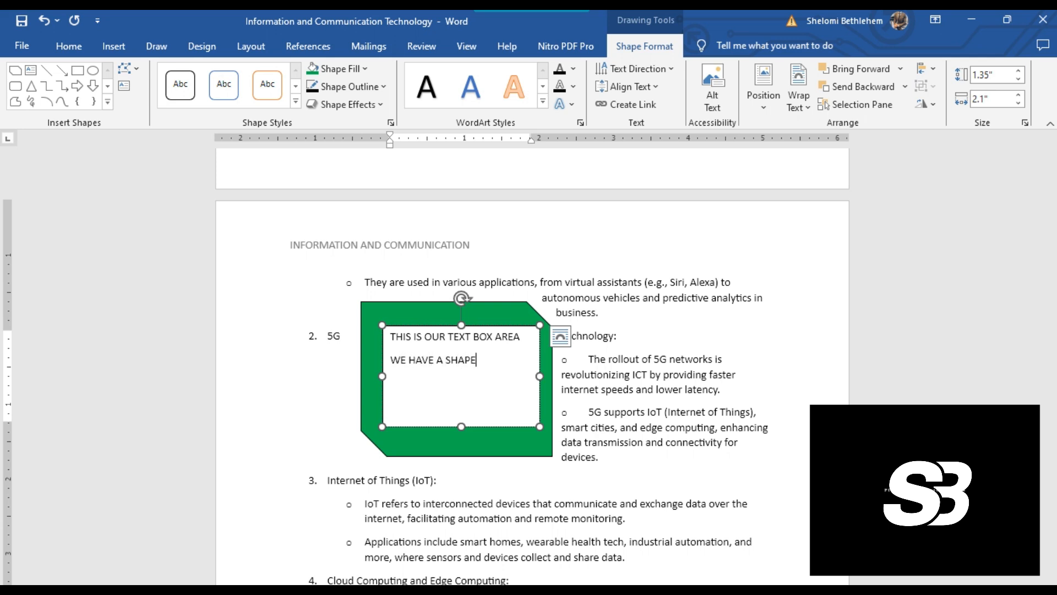
Make both lines of the text box bold and set their font size to 14
left_click_drag(482, 361, 387, 337)
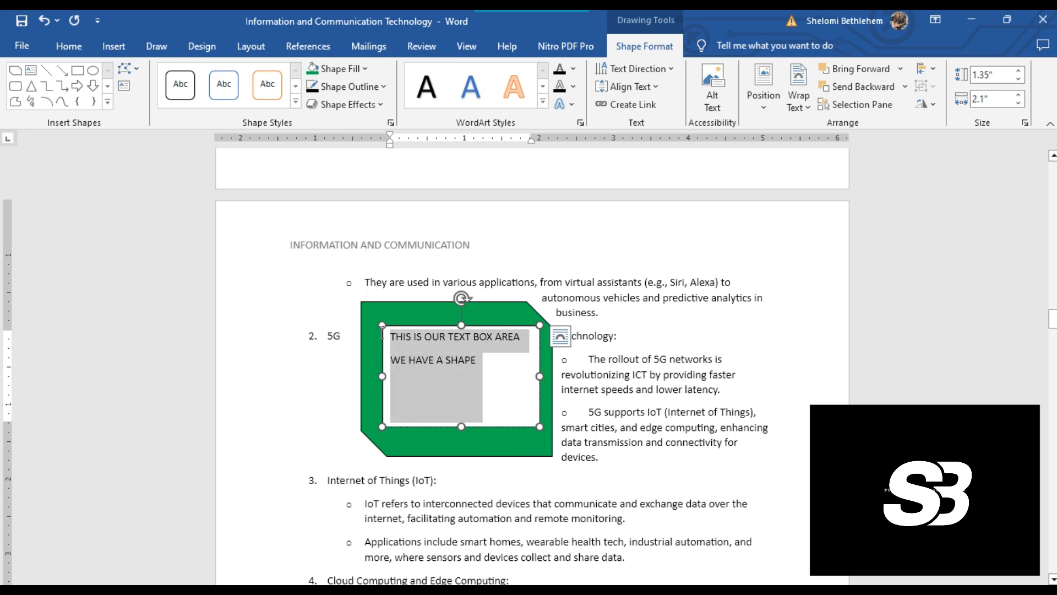
left_click(75, 50)
left_click(142, 99)
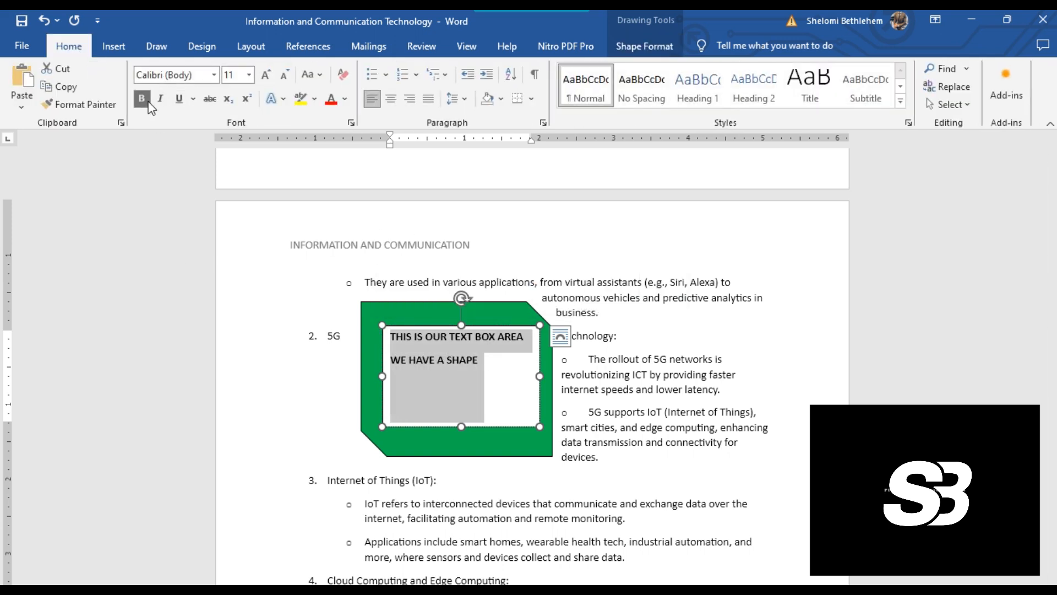
left_click(267, 76)
left_click(267, 76)
left_click(267, 76)
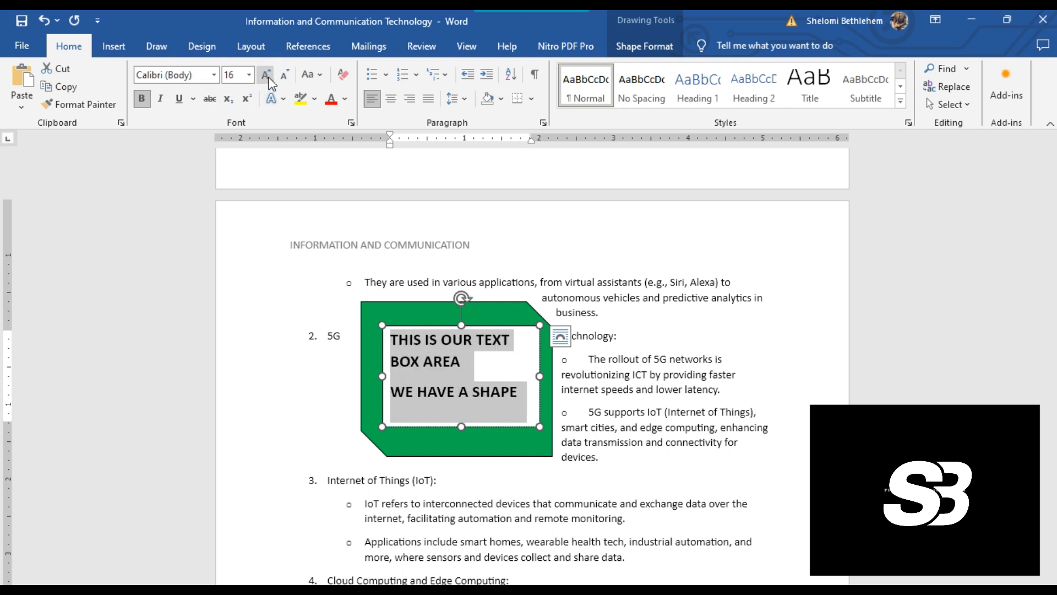
left_click(286, 76)
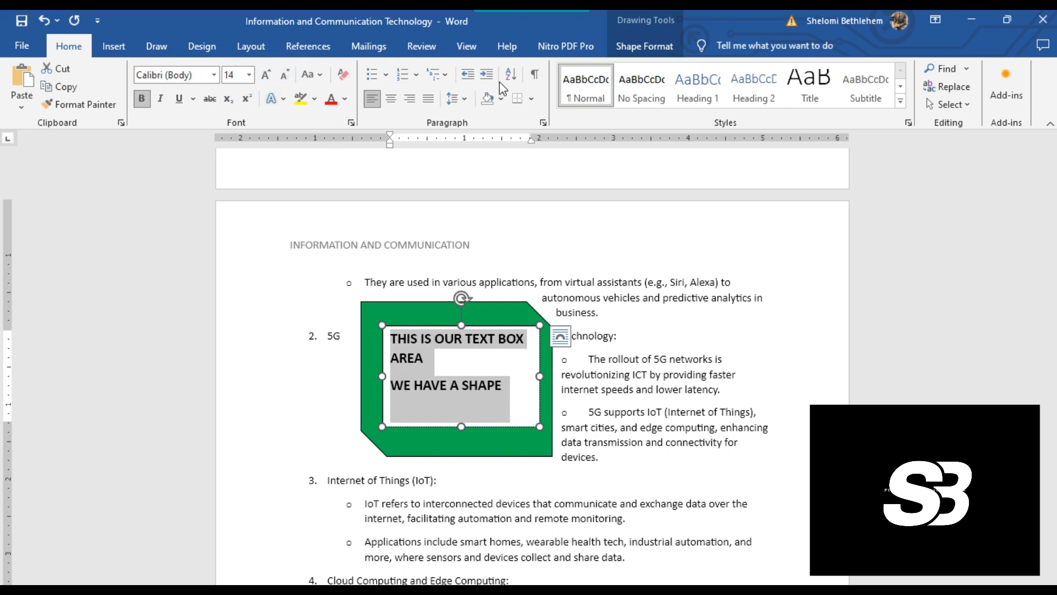
left_click(345, 100)
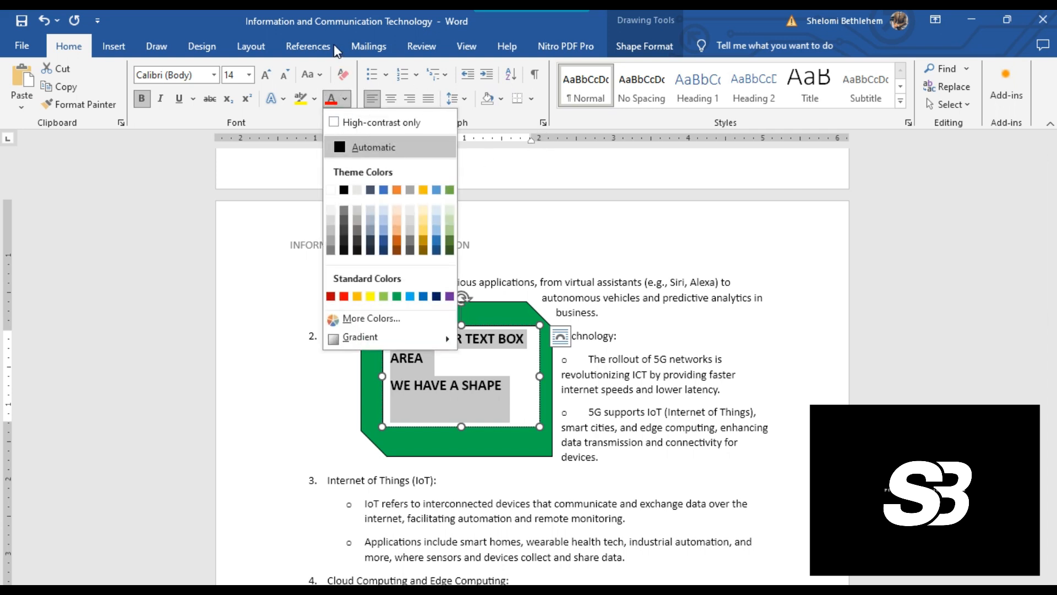
key("Escape")
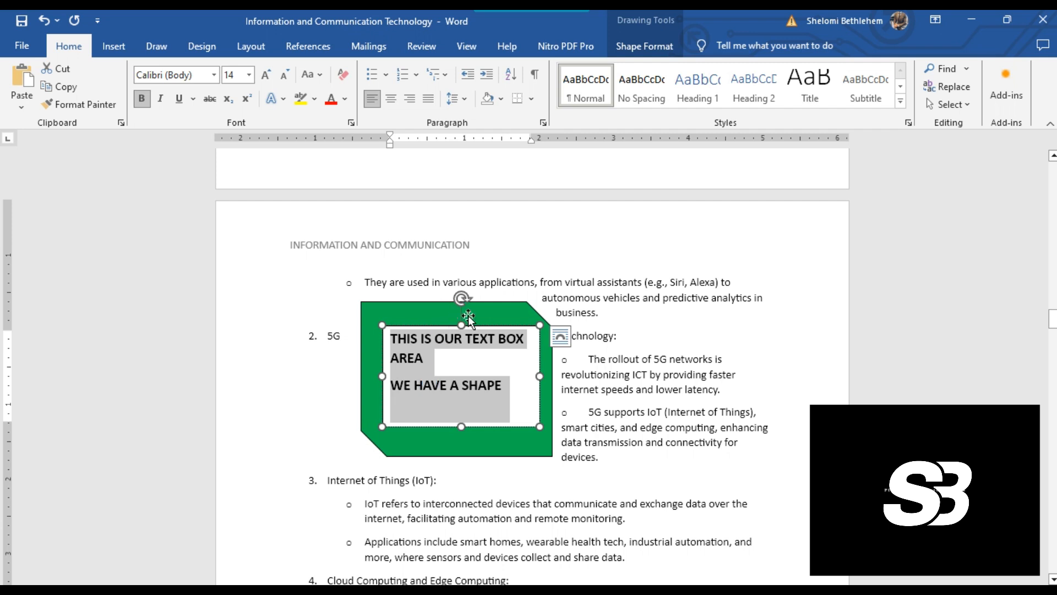
left_click(640, 46)
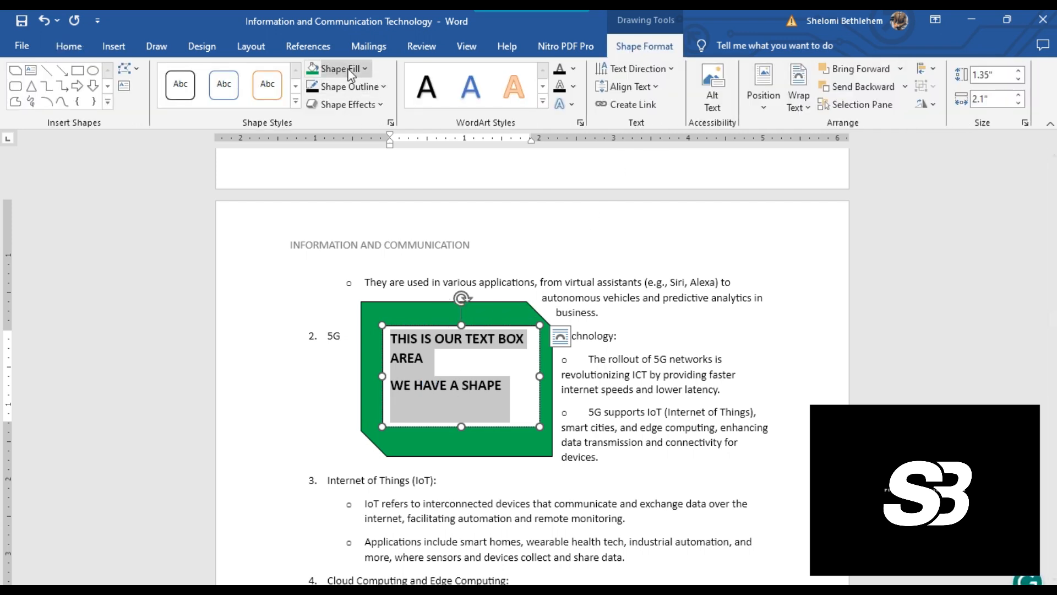
left_click(458, 385)
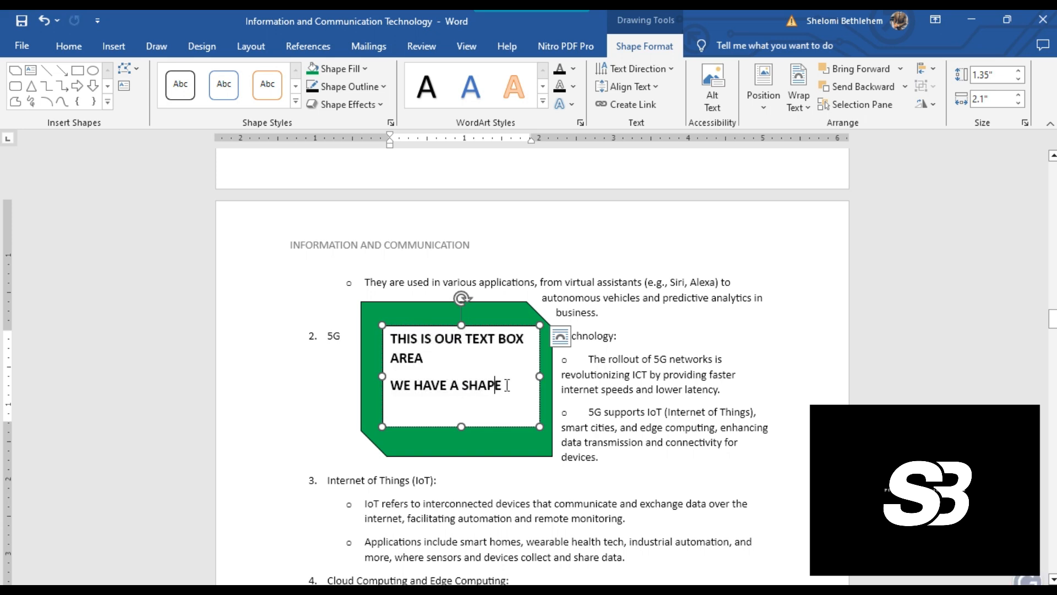
left_click_drag(514, 387, 386, 331)
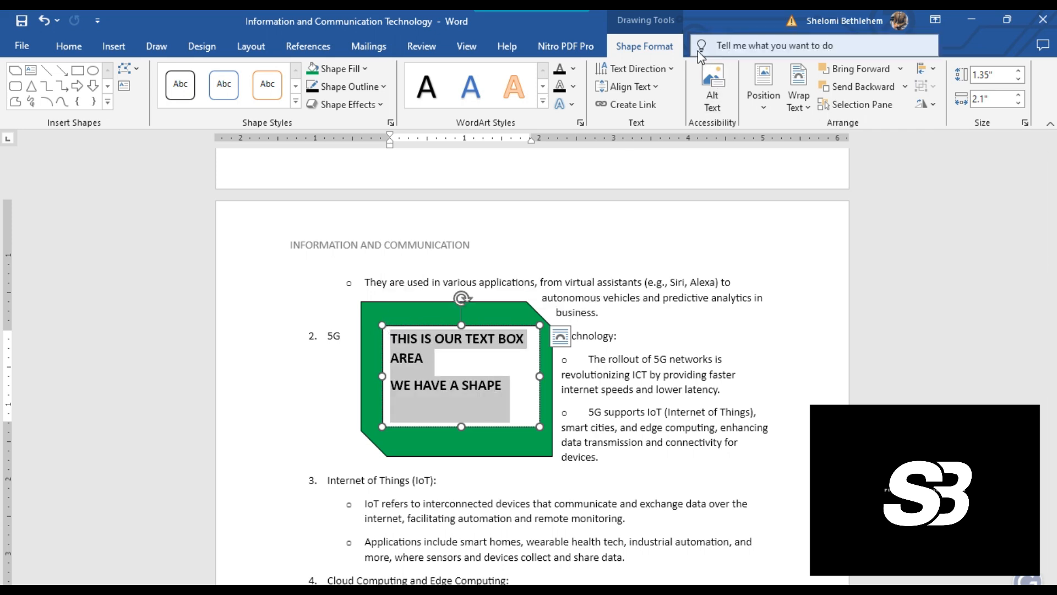
left_click(683, 319)
scroll(661, 381, "down", 2)
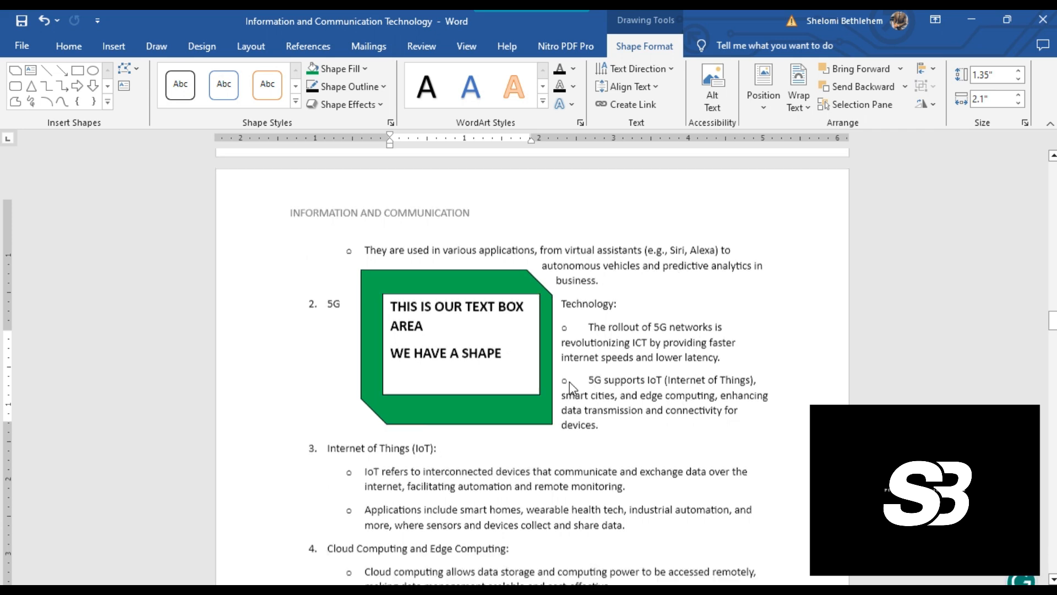
Remove the fill and the outline from the text box inside the green shape
left_click(507, 319)
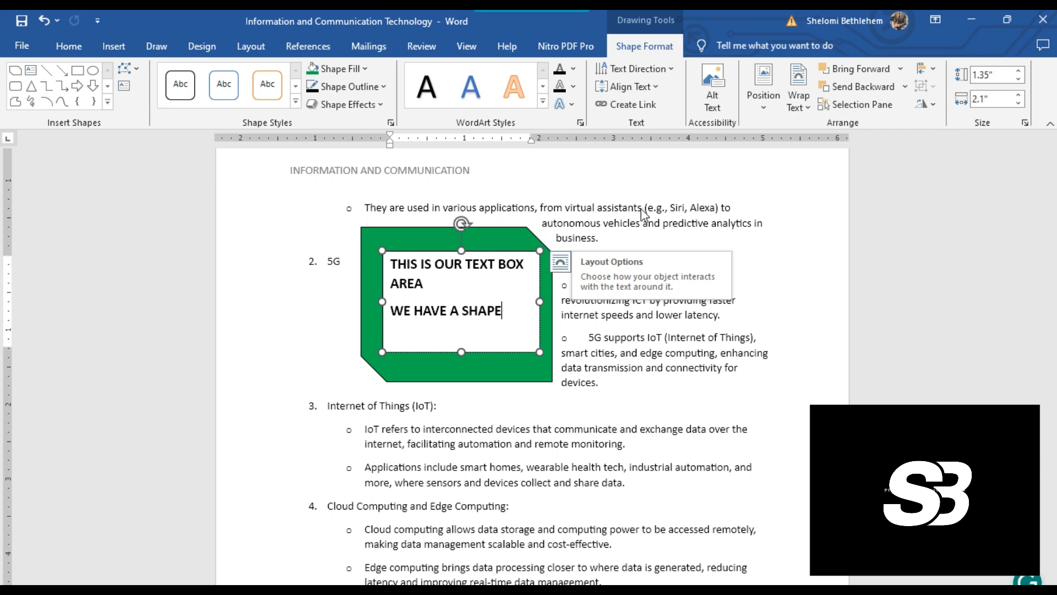
left_click(349, 70)
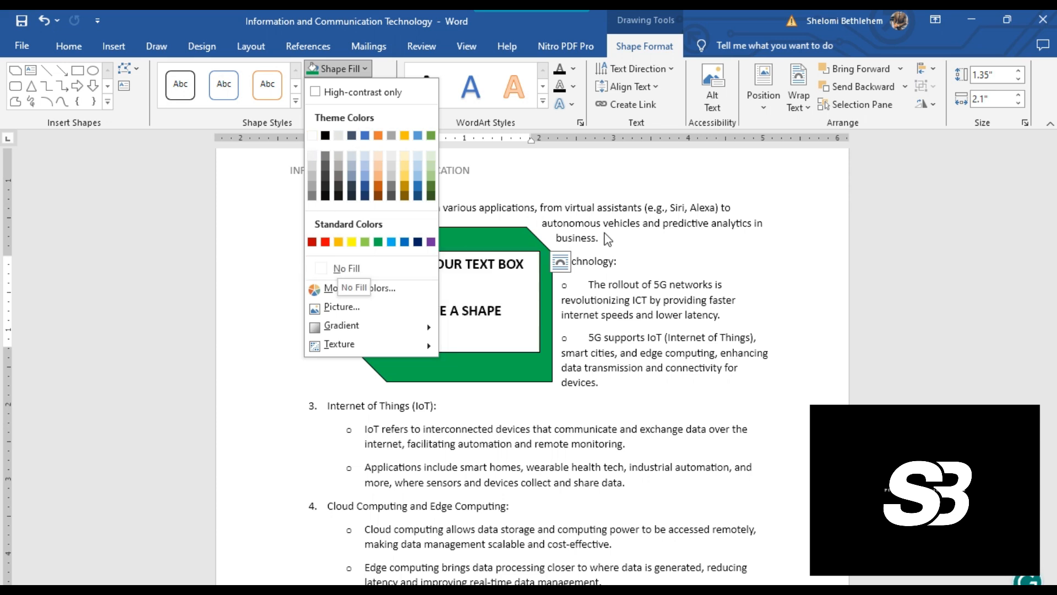
left_click(339, 267)
key("ctrl+a")
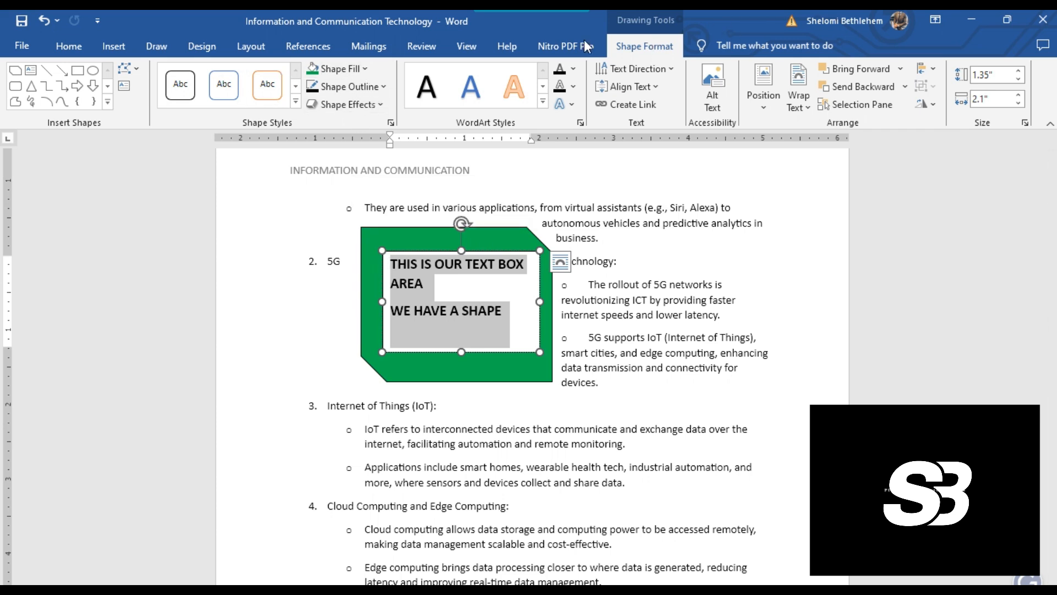
left_click(355, 67)
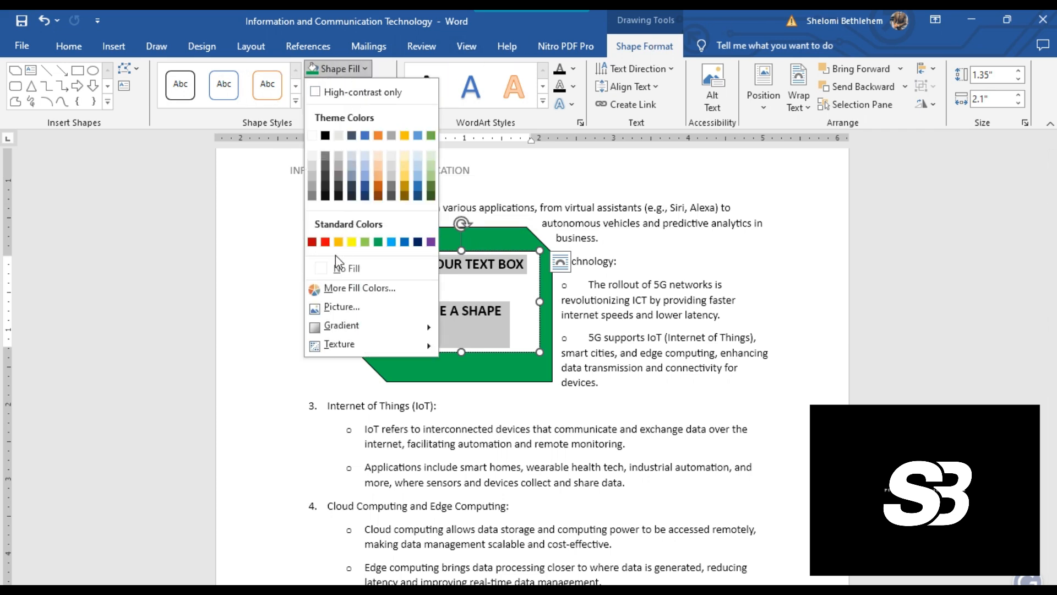
left_click(337, 269)
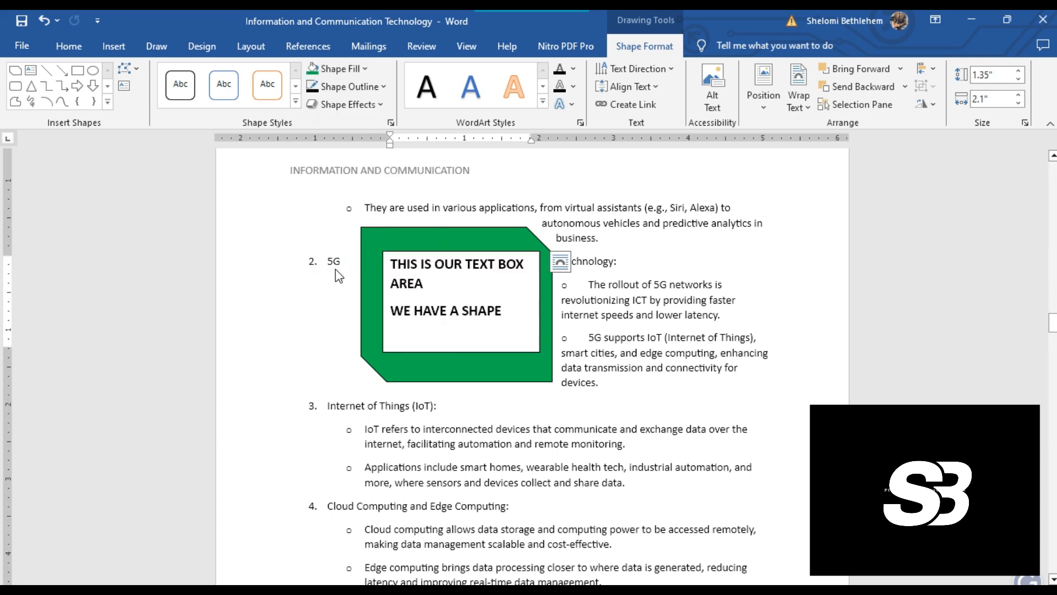
left_click(361, 90)
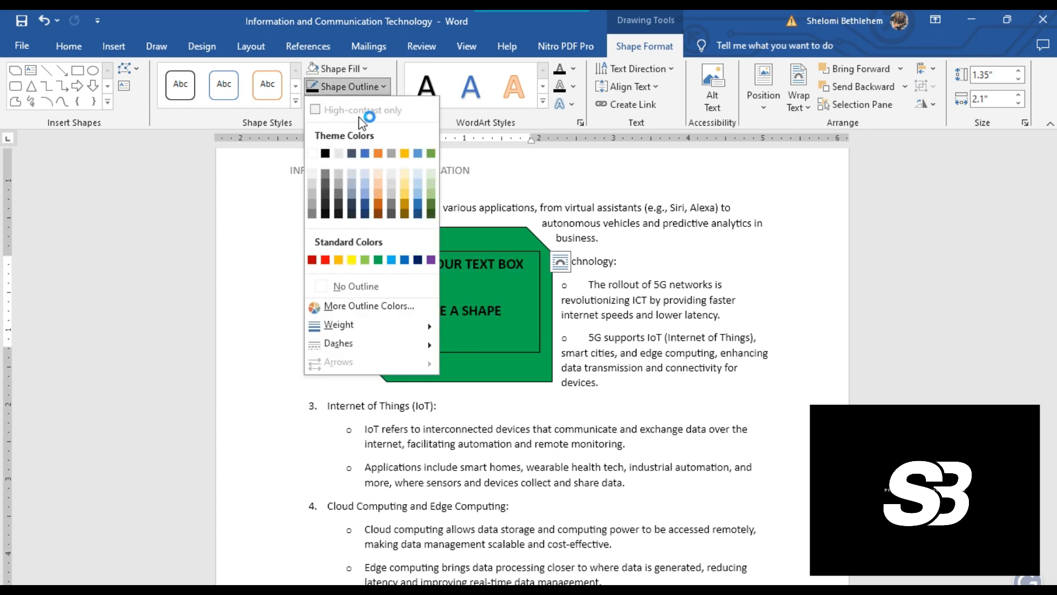
left_click(326, 290)
left_click(504, 310)
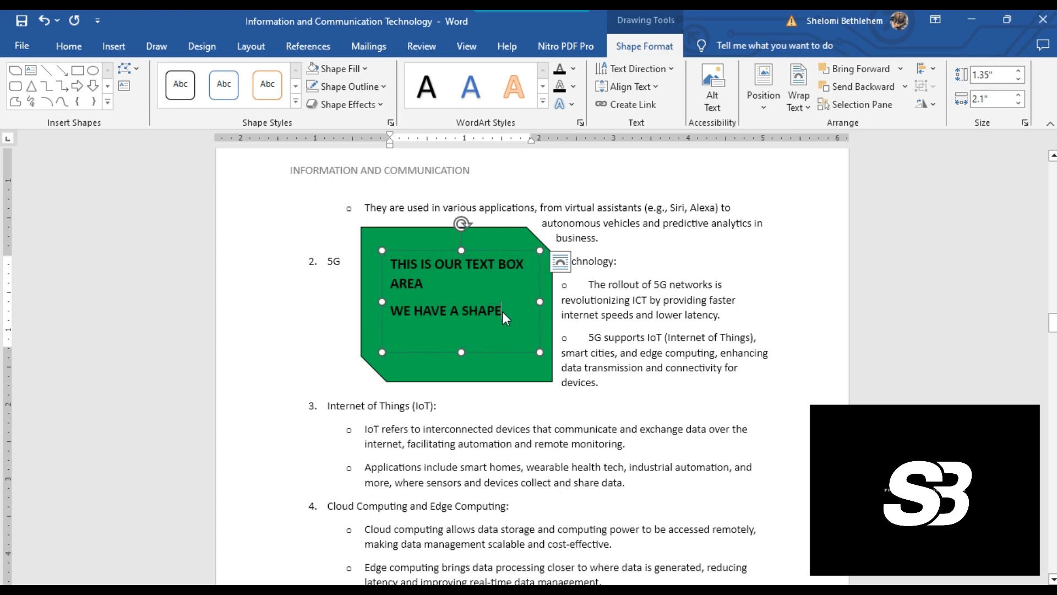
Set the font colour of all the text in the text box to white and deselect it
left_click_drag(507, 316, 389, 258)
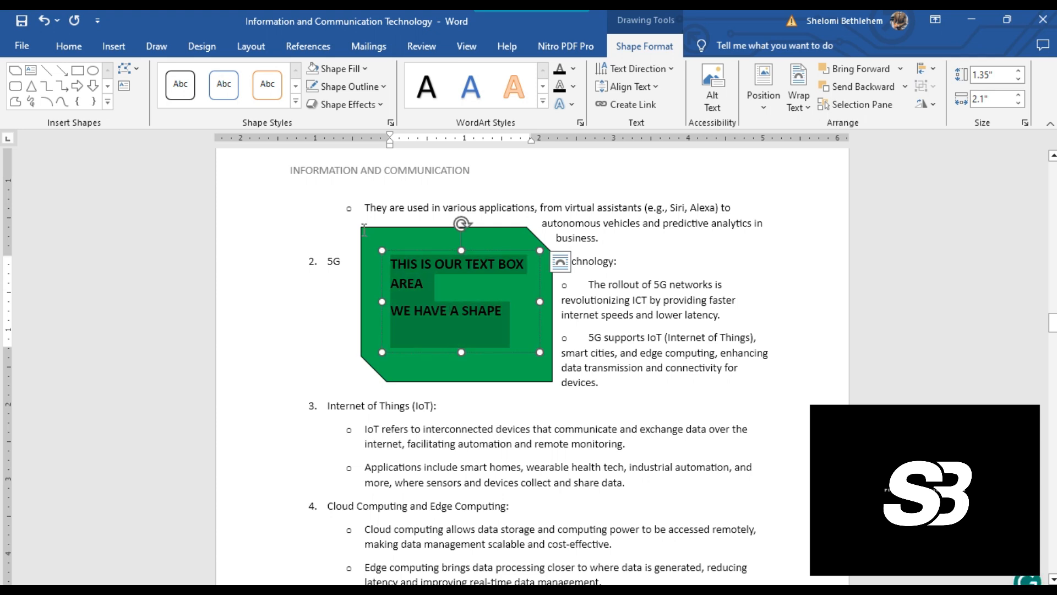
left_click(69, 46)
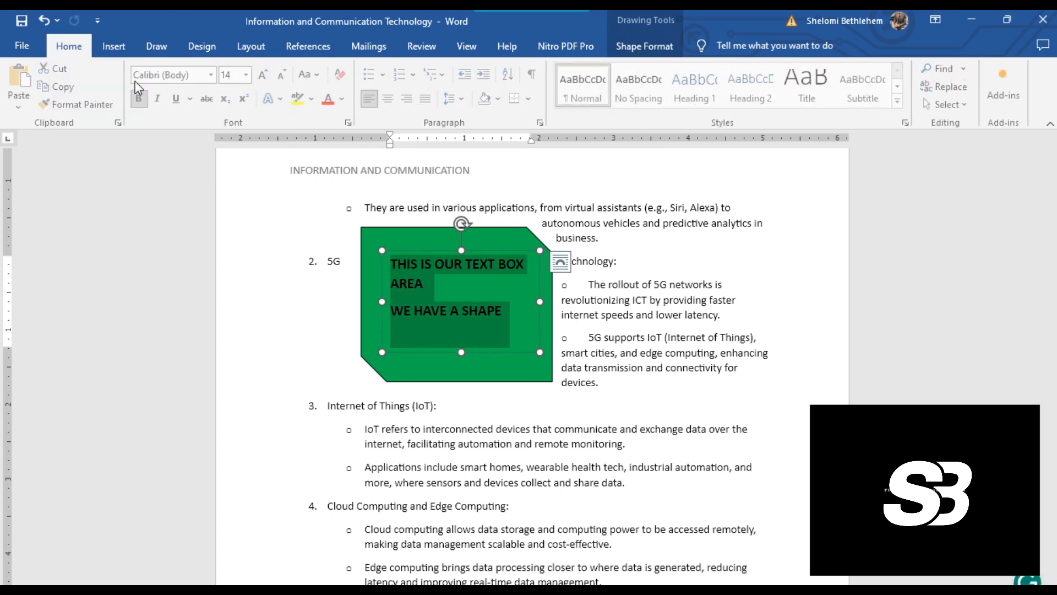
left_click(344, 99)
left_click(331, 190)
left_click(689, 263)
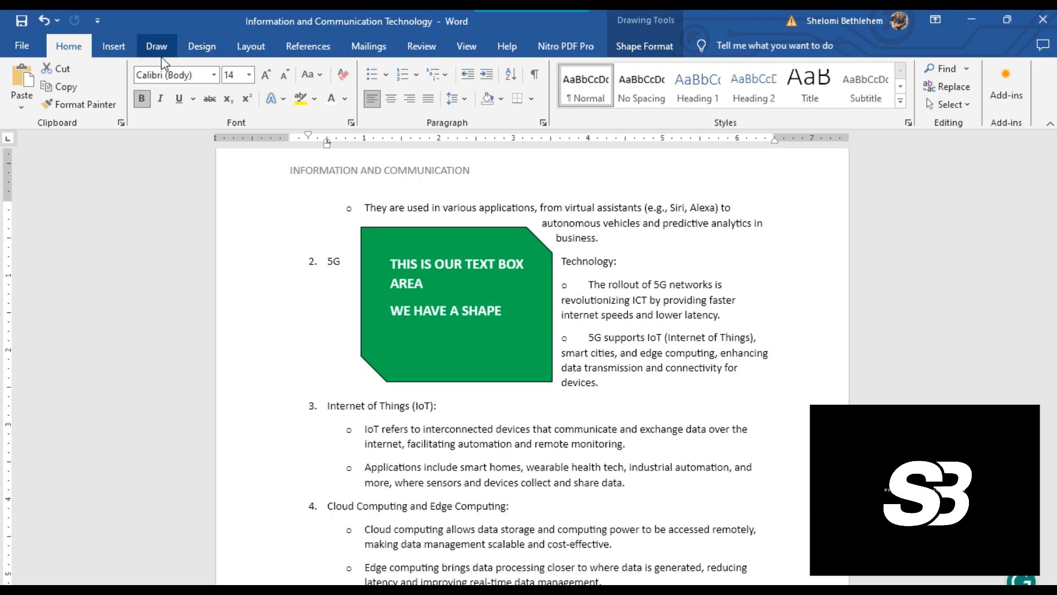
Apply a Dropped-style drop cap to the "5G Technology" list heading
left_click(104, 48)
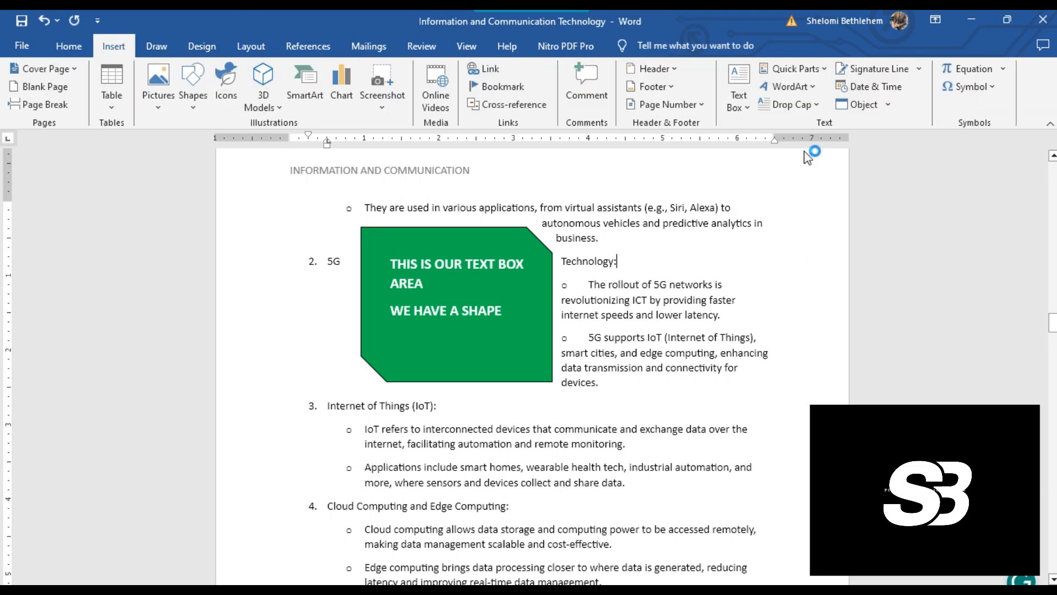
scroll(686, 292, "down", 3)
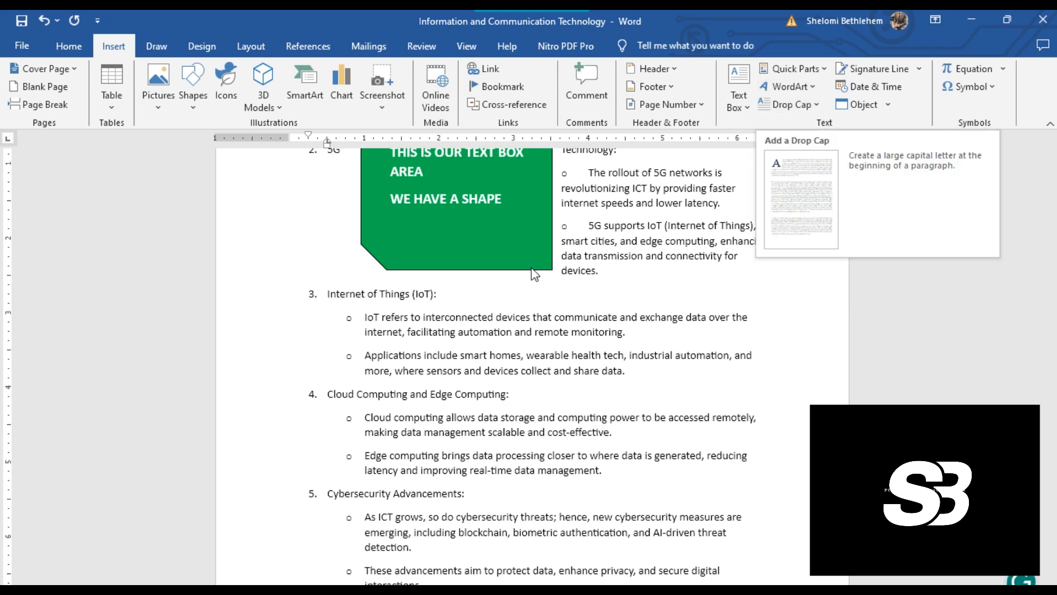
left_click(807, 105)
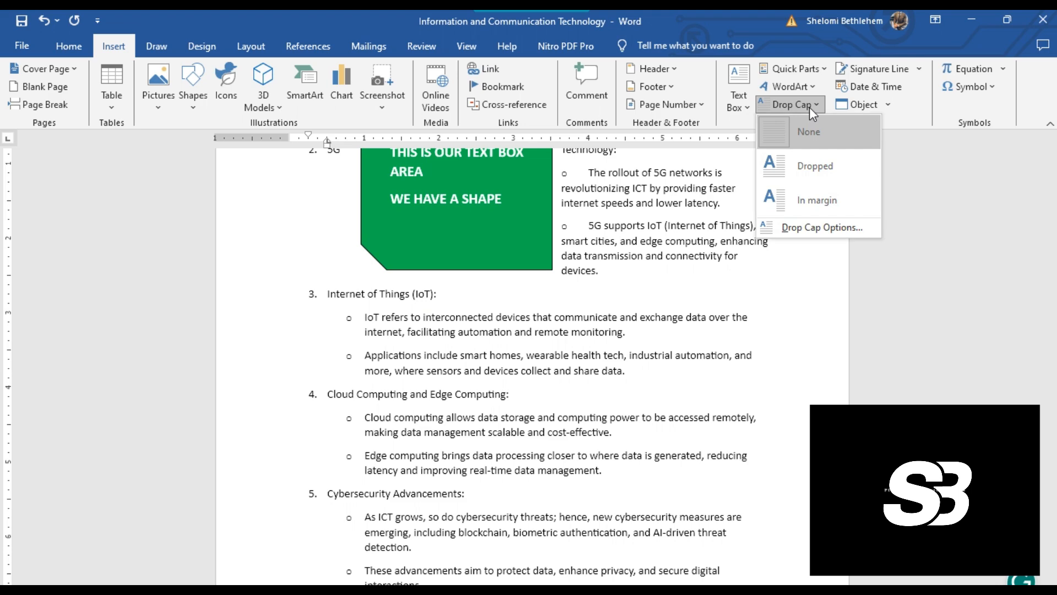
left_click(801, 179)
scroll(515, 335, "up", 3)
scroll(514, 336, "down", 15)
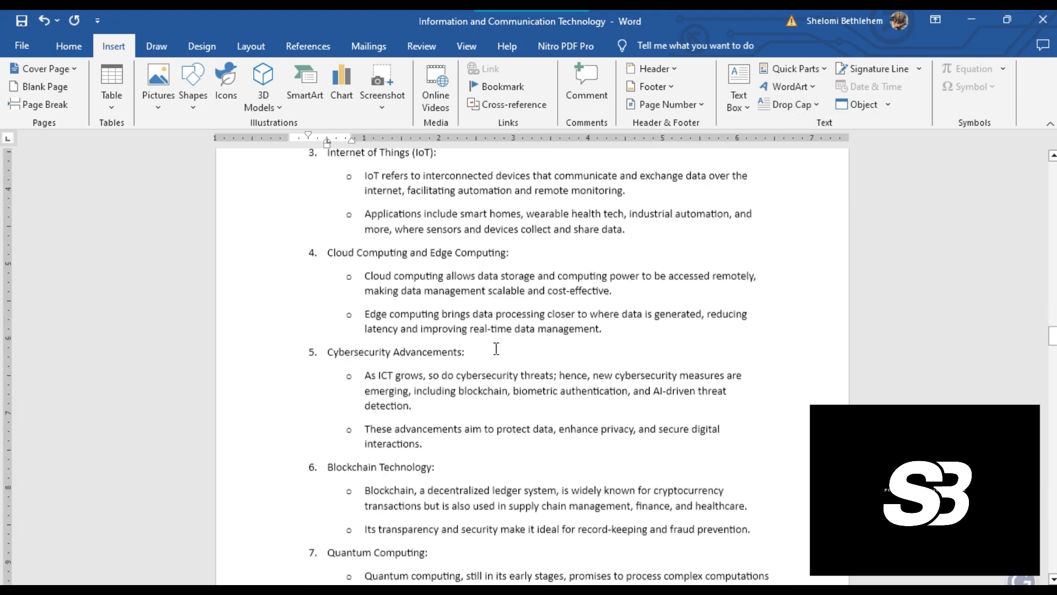
scroll(452, 351, "down", 8)
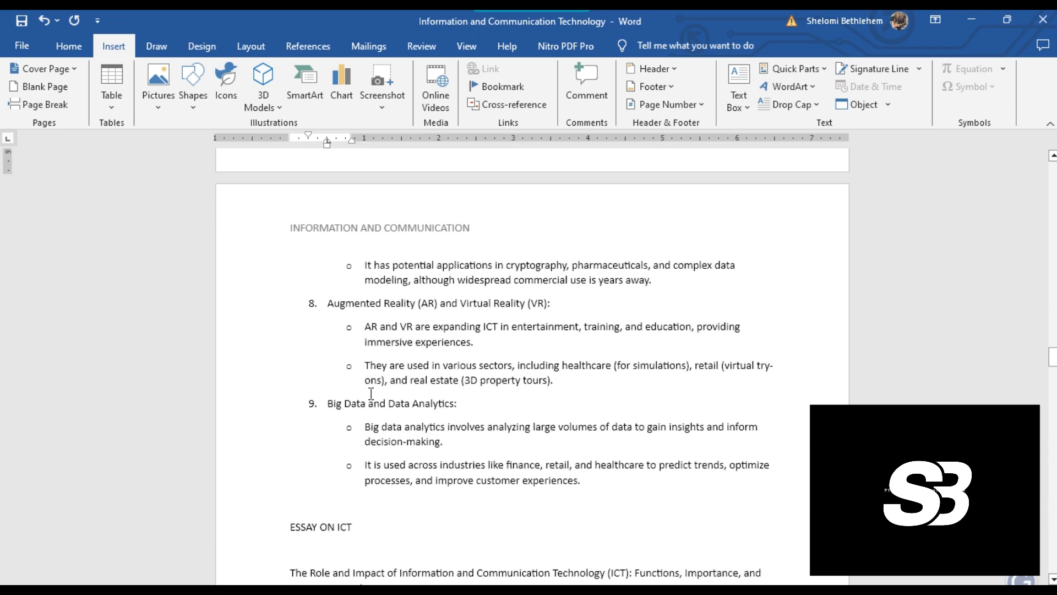
Apply a Dropped-style drop cap to the "AR and VR are expanding ICT" bullet under Augmented Reality and Virtual Reality
left_click_drag(368, 289, 358, 290)
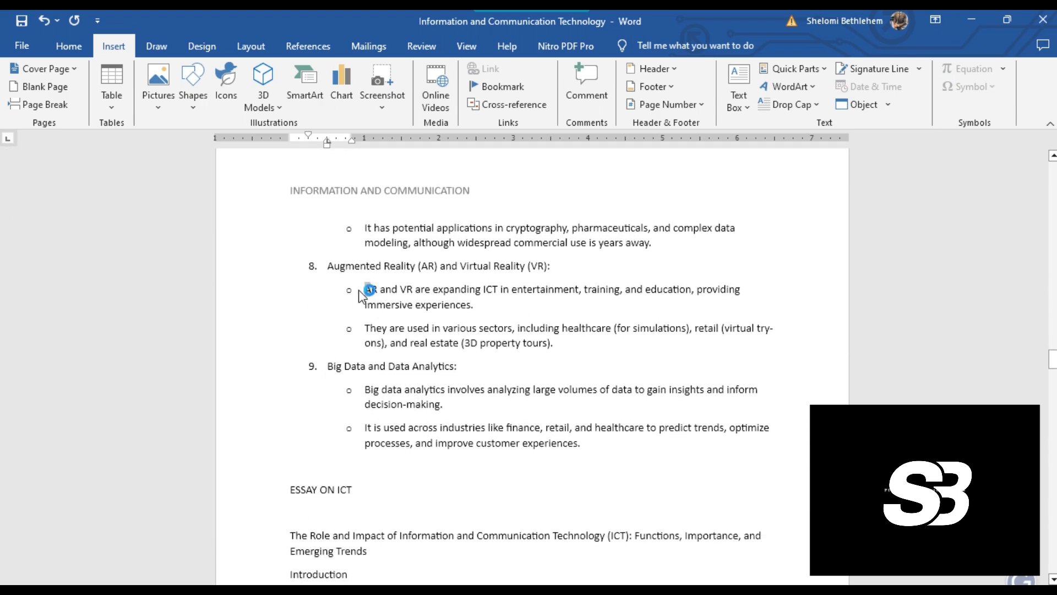
left_click(811, 106)
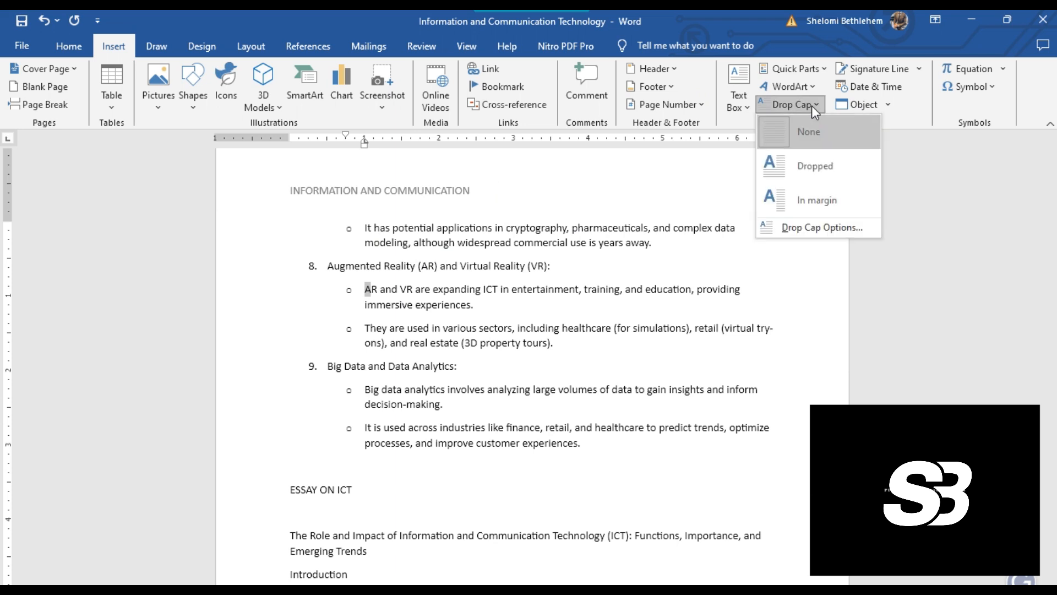
left_click(795, 160)
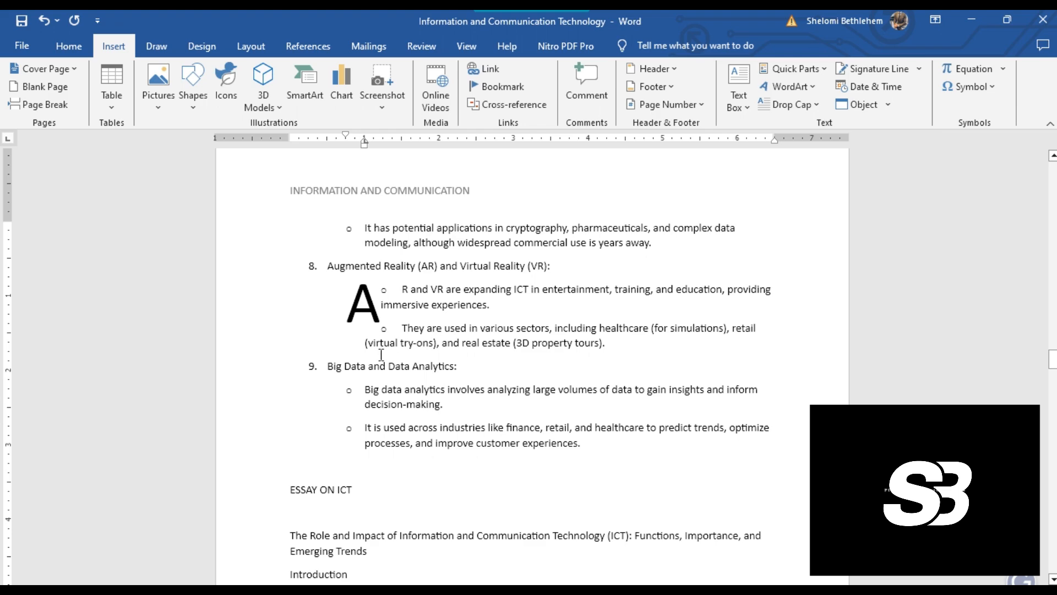
Apply a Dropped-style drop cap to the essay title beginning "The Role and Impact of Information and Communication Technology"
scroll(381, 355, "down", 5)
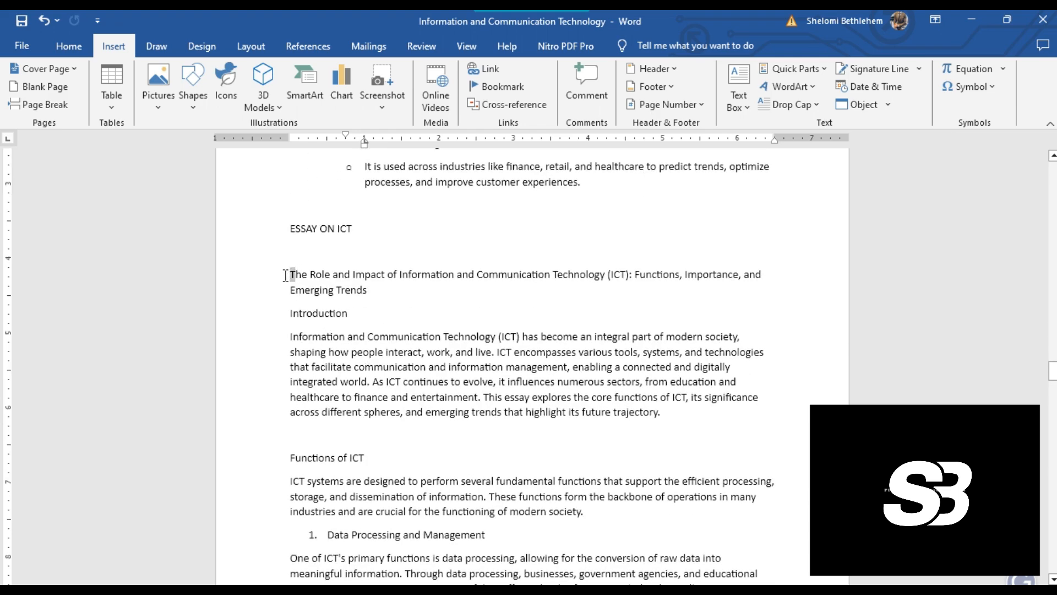
left_click(807, 104)
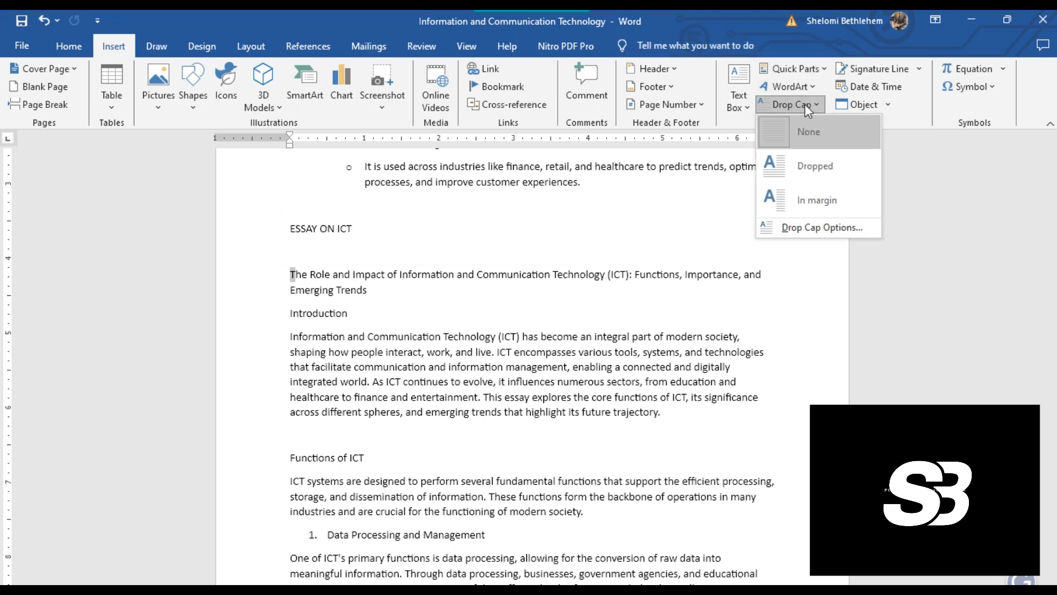
left_click(795, 165)
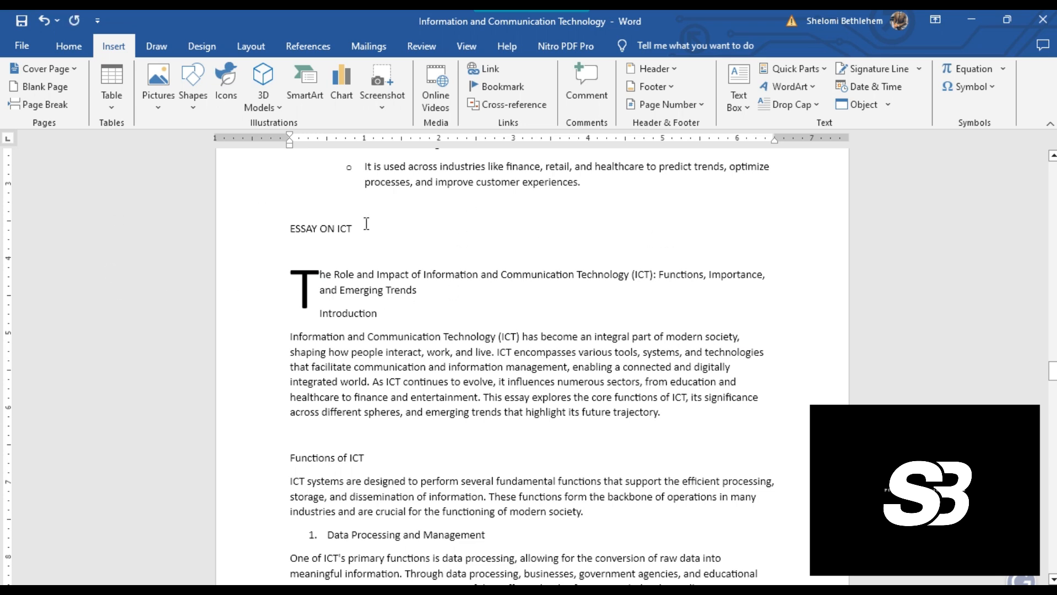
Make the "ESSAY ON ICT" heading bold and underlined, increase its font size by four steps, and deselect it
left_click(259, 228)
left_click(69, 46)
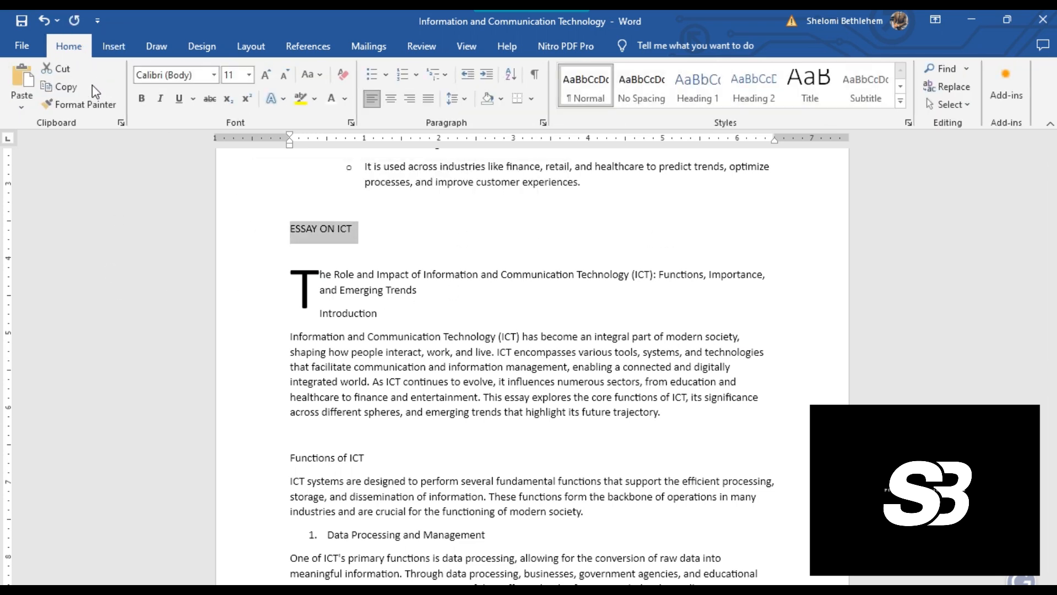
left_click(140, 98)
left_click(178, 102)
left_click(262, 77)
left_click(262, 77)
left_click(263, 77)
left_click(262, 77)
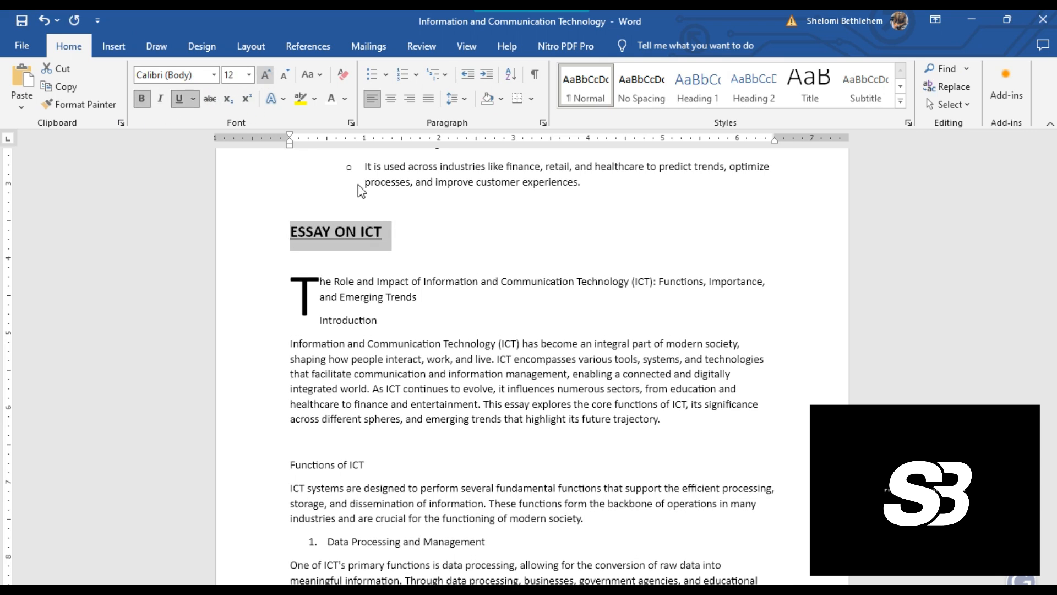
left_click(472, 262)
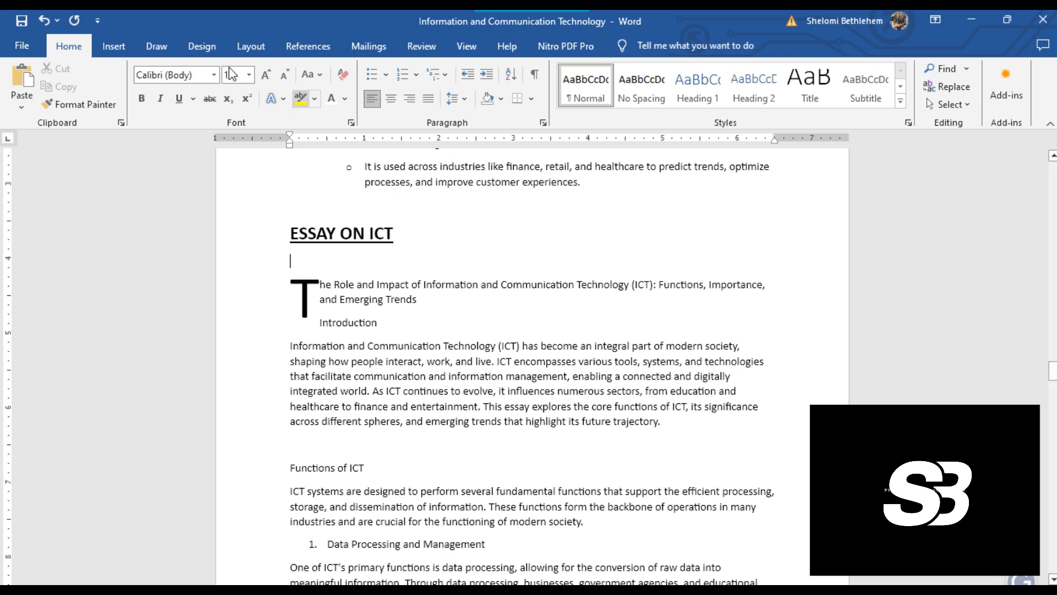
left_click(165, 47)
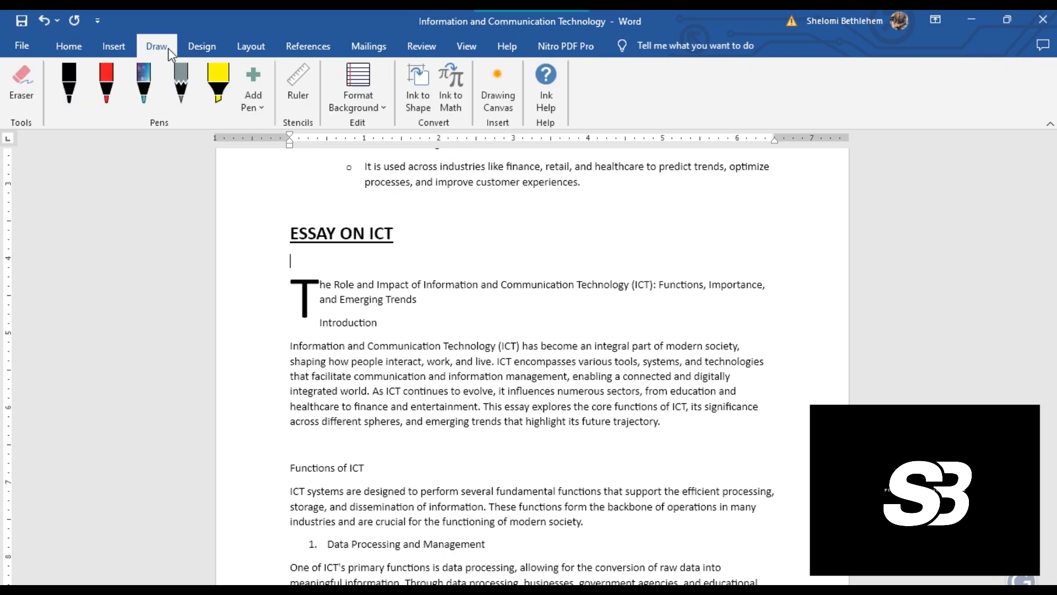
left_click(125, 48)
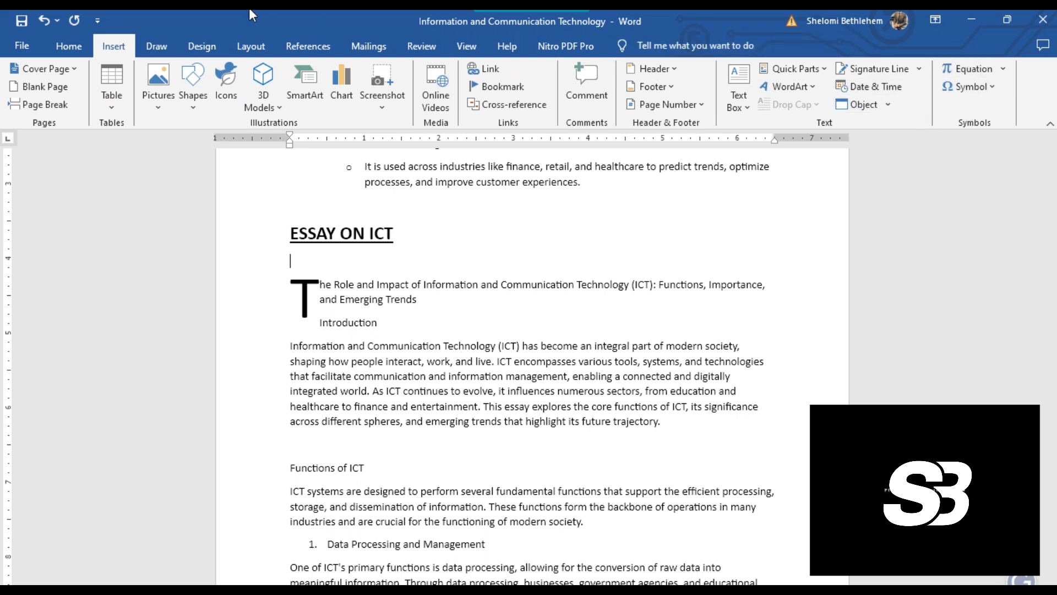
left_click(159, 46)
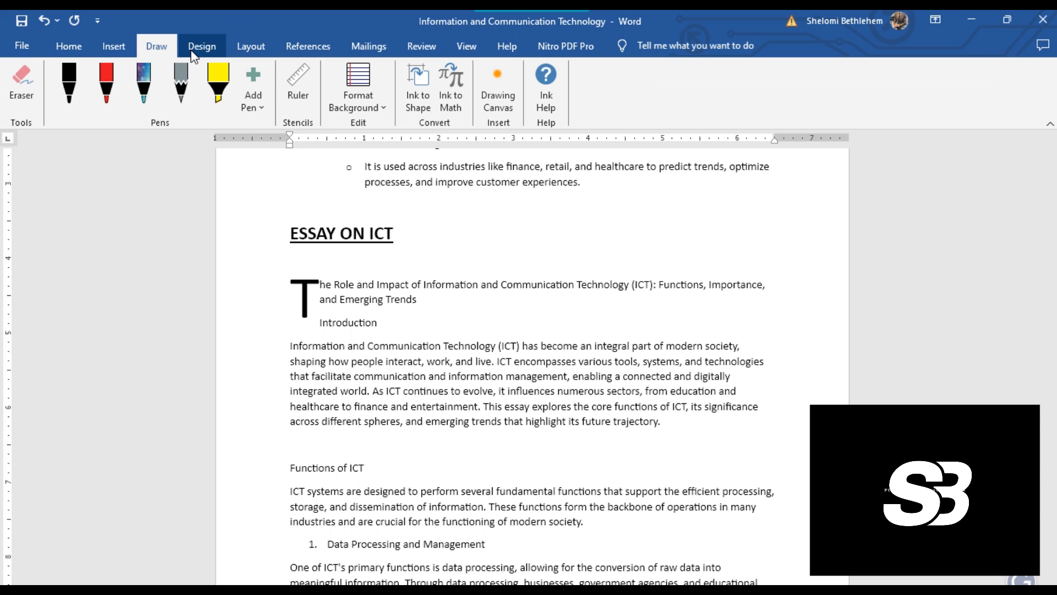
left_click(193, 48)
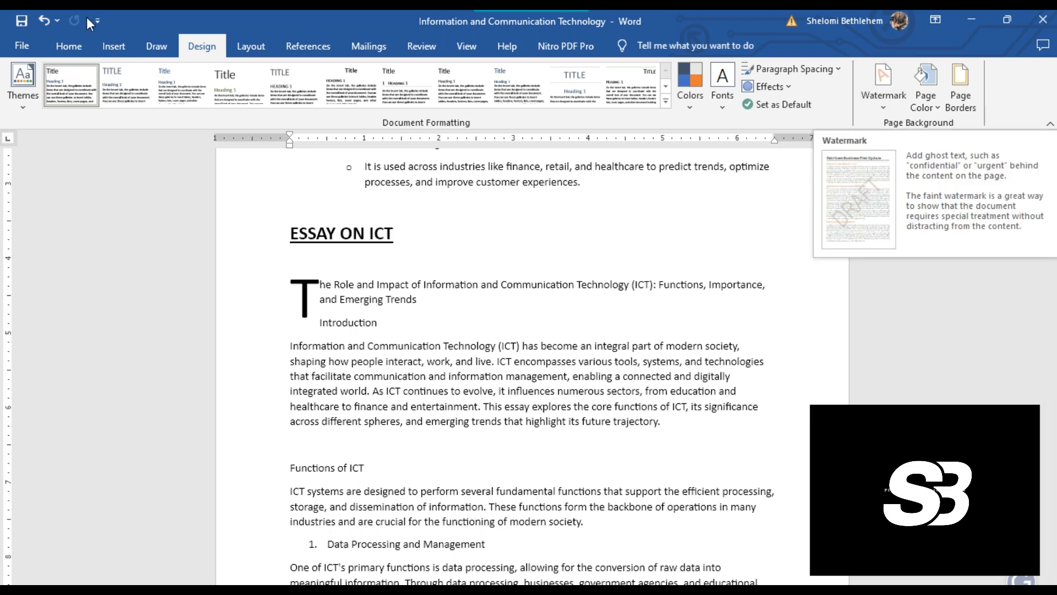
left_click(110, 49)
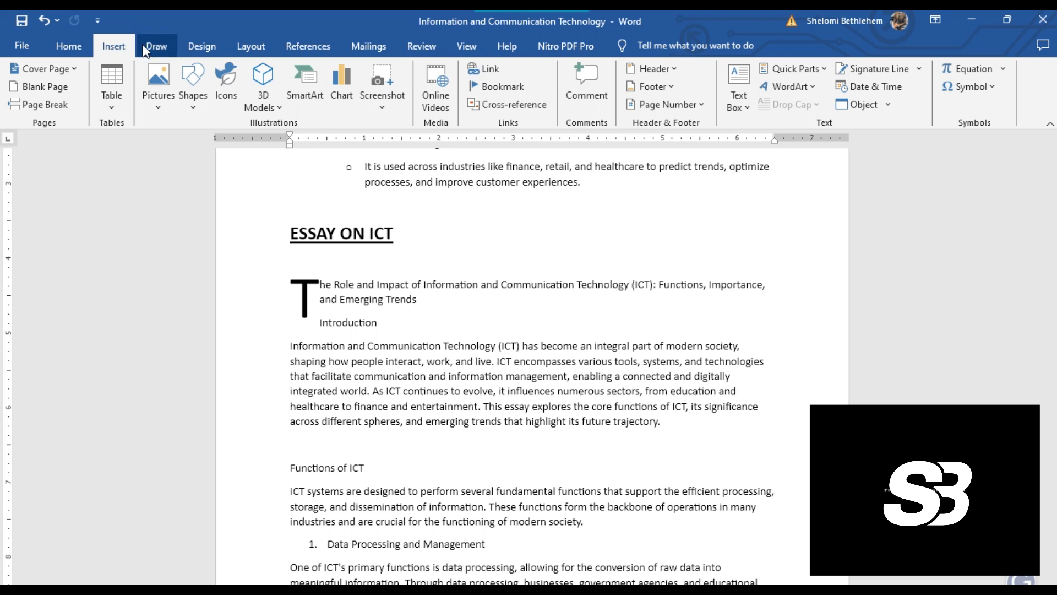
Apply the CONFIDENTIAL 1 watermark to the document, view it on the pages, and remove it again
left_click(201, 47)
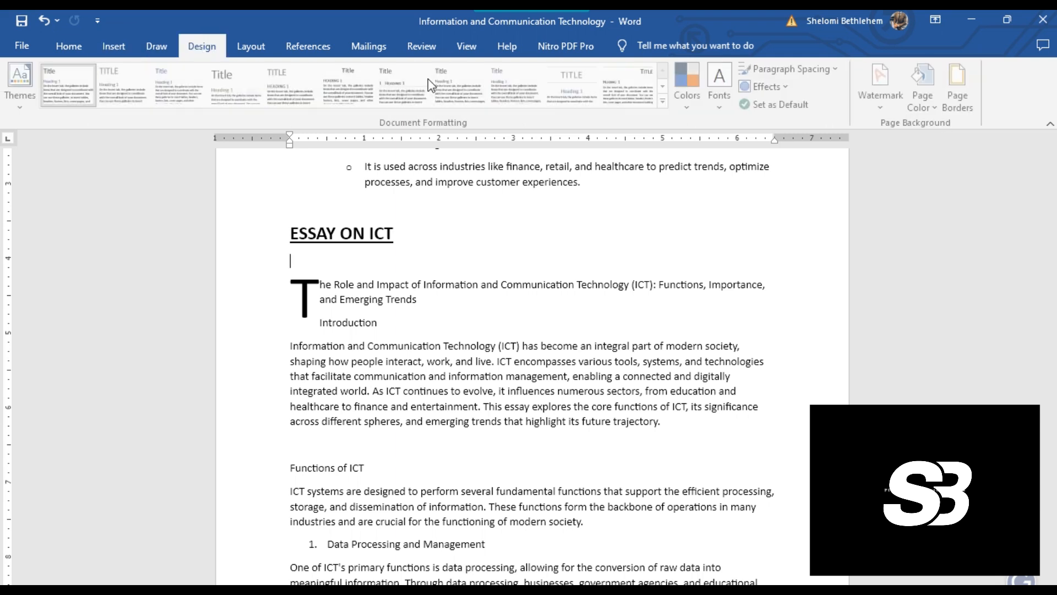
left_click(894, 109)
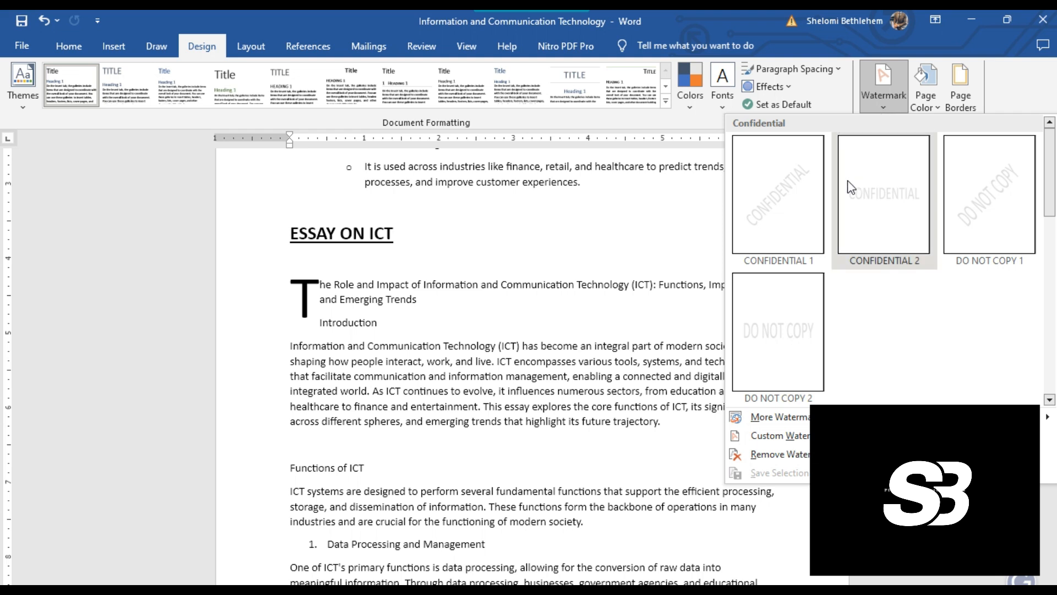
left_click(778, 207)
scroll(567, 323, "down", 15)
scroll(576, 310, "down", 10)
scroll(596, 293, "down", 10)
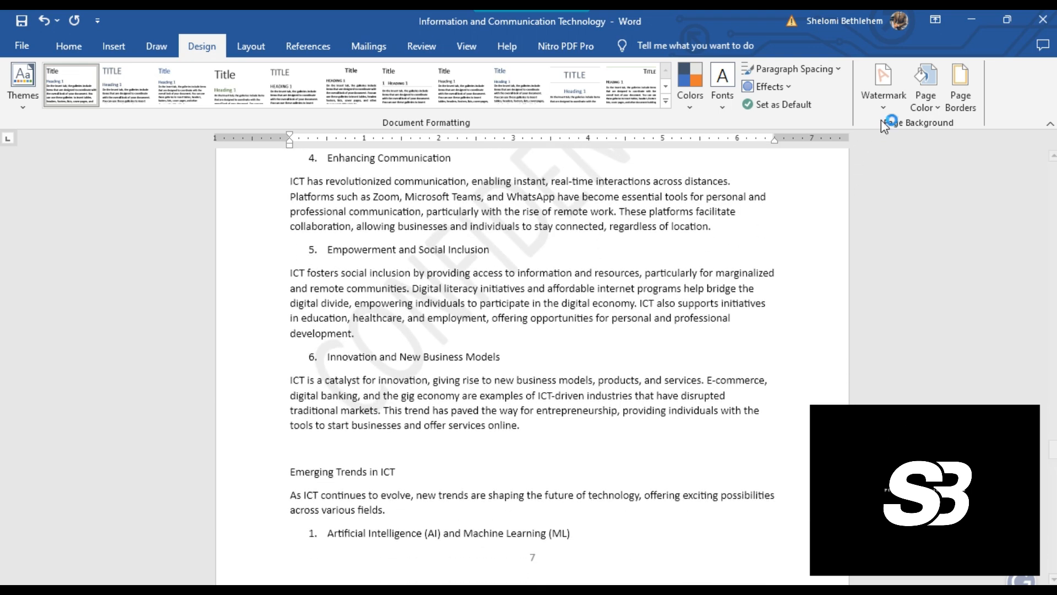
left_click(887, 107)
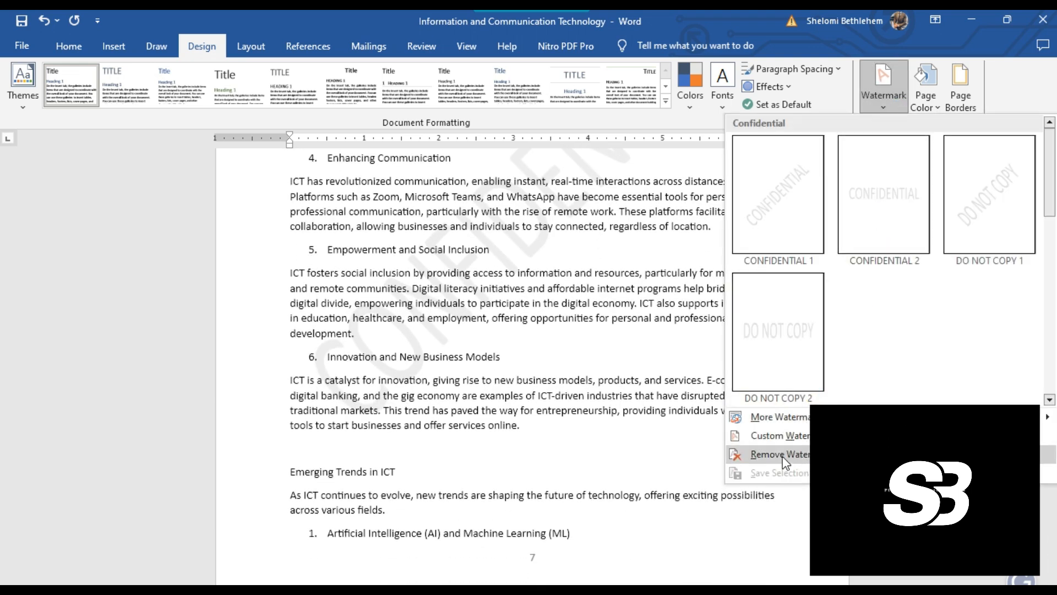
left_click(780, 454)
Add a custom diagonal, semitransparent text watermark reading "LOVE IT" in Calibri with automatic size
left_click(878, 107)
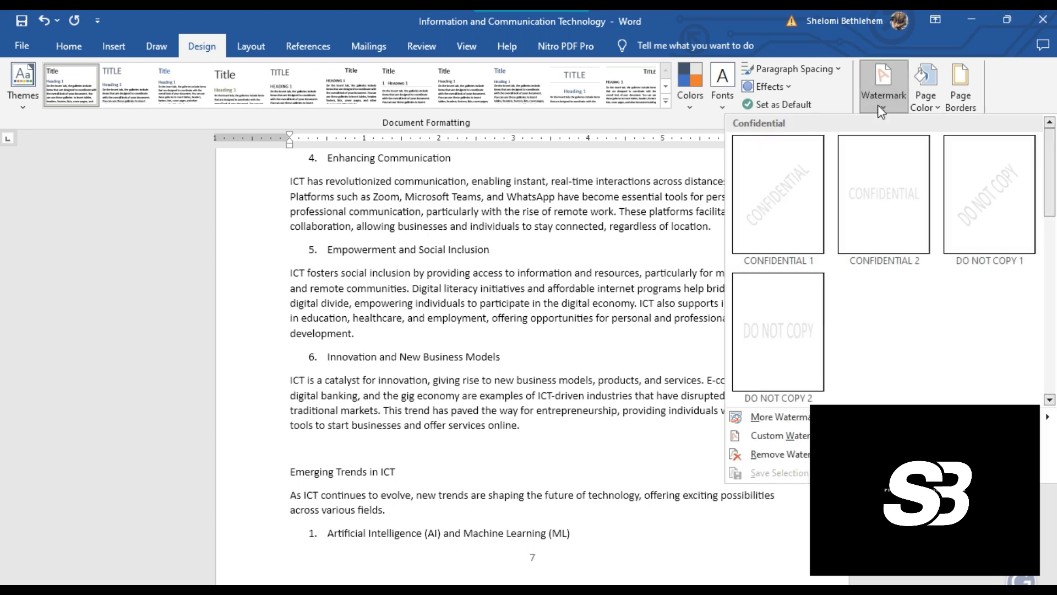
left_click(792, 433)
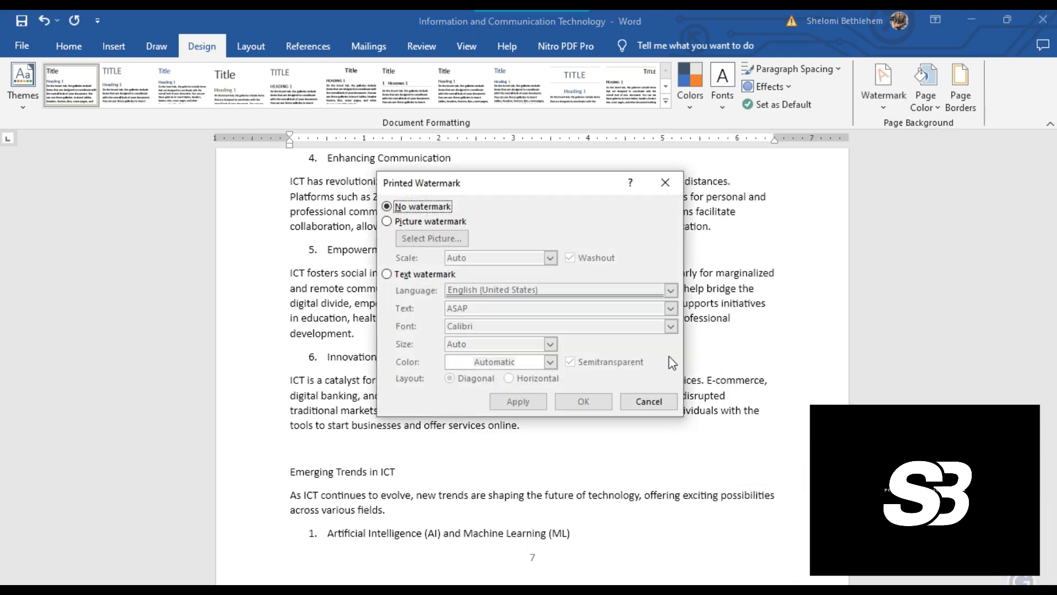
left_click(387, 274)
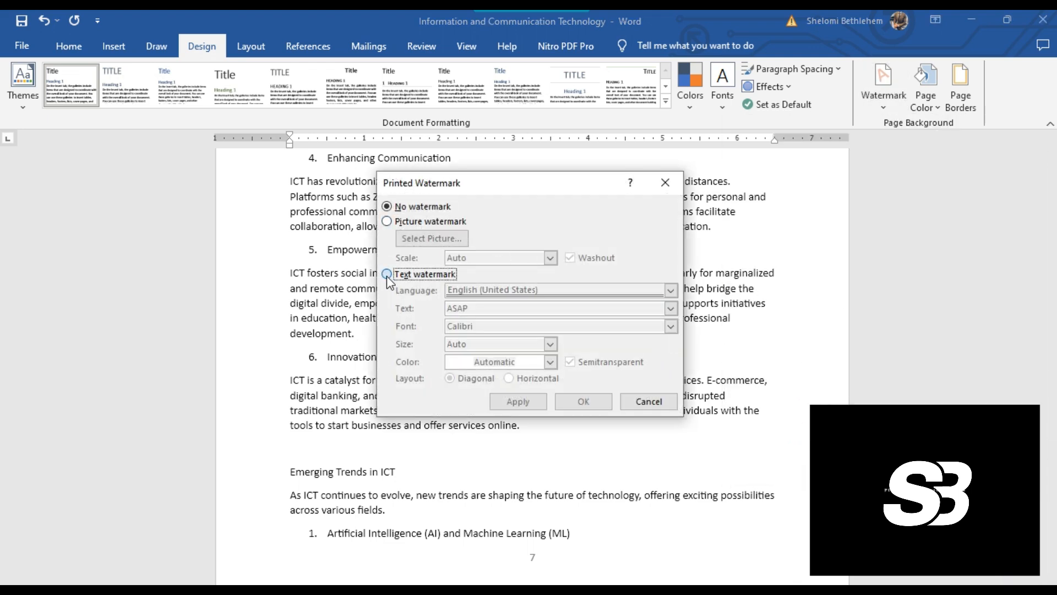
left_click_drag(503, 309, 400, 309)
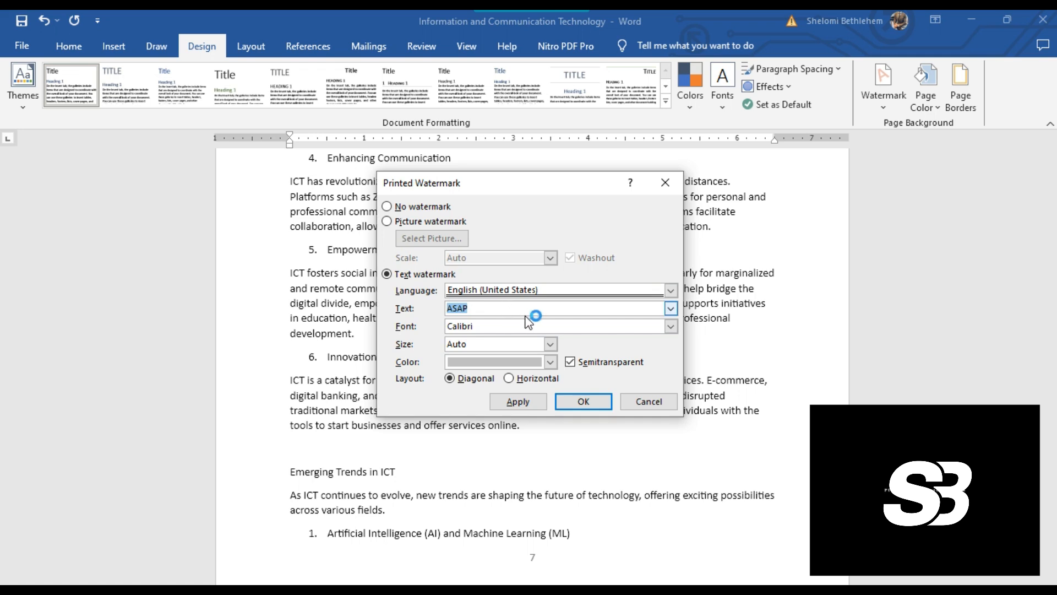
type("LOVE IT")
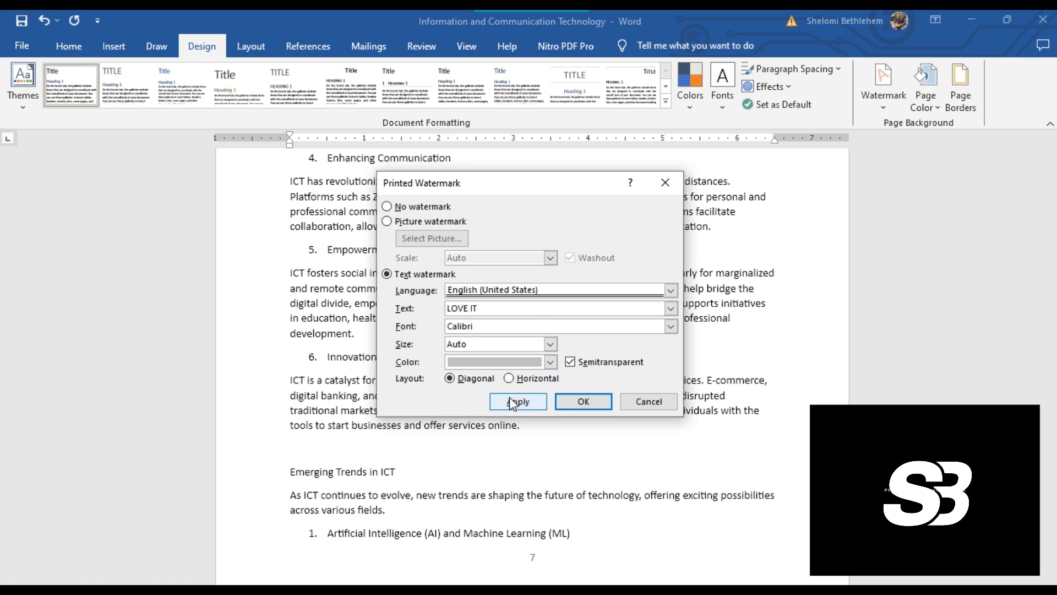
left_click(671, 327)
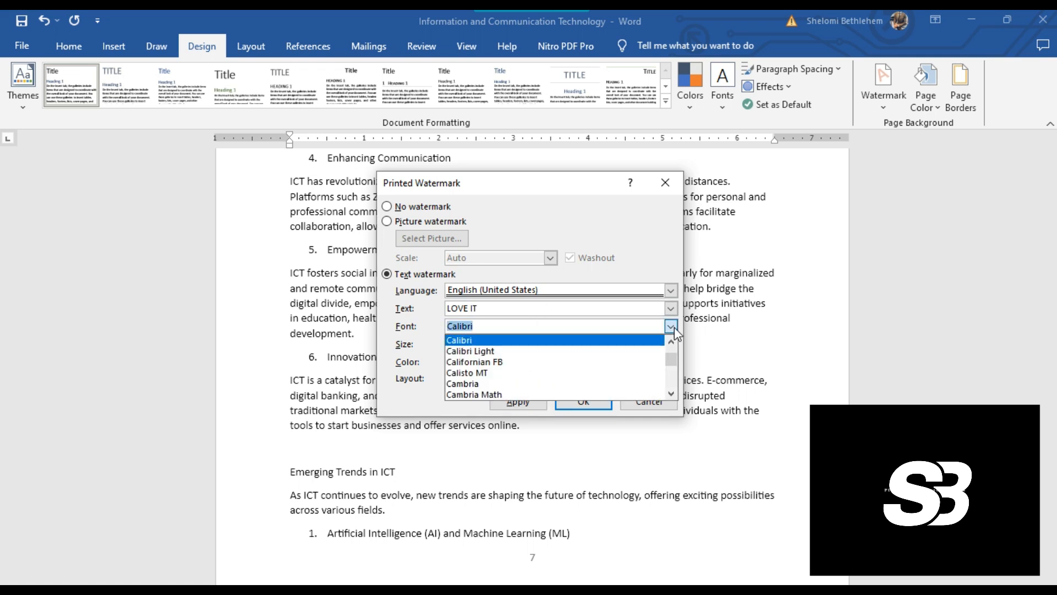
left_click(671, 326)
left_click(518, 401)
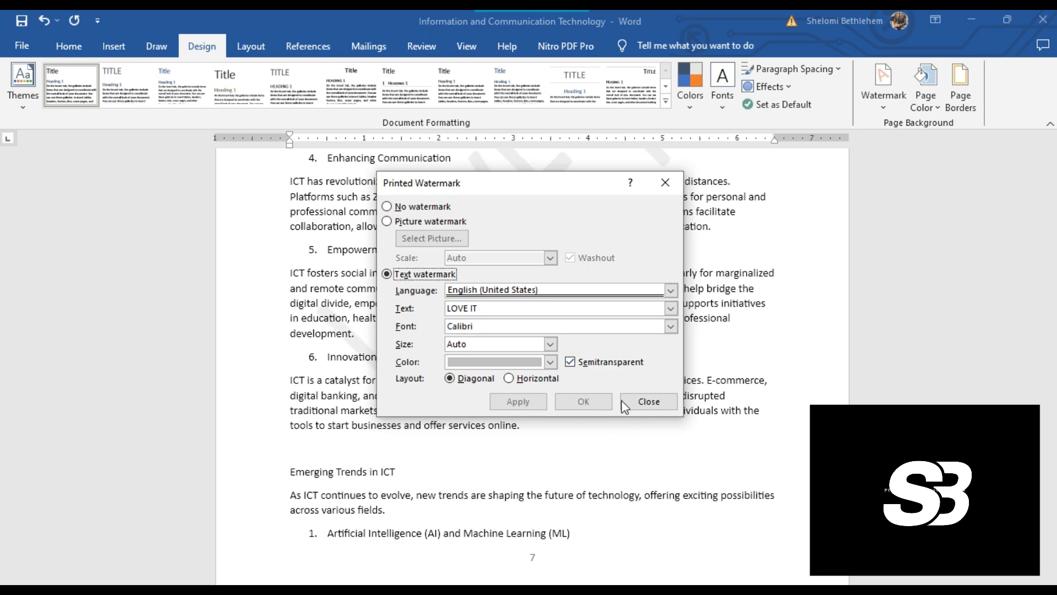
left_click(645, 401)
Look through the pages down to the table after the Conclusion to check the text watermark
scroll(715, 302, "up", 5)
scroll(740, 297, "up", 2)
scroll(732, 313, "down", 10)
scroll(726, 314, "down", 12)
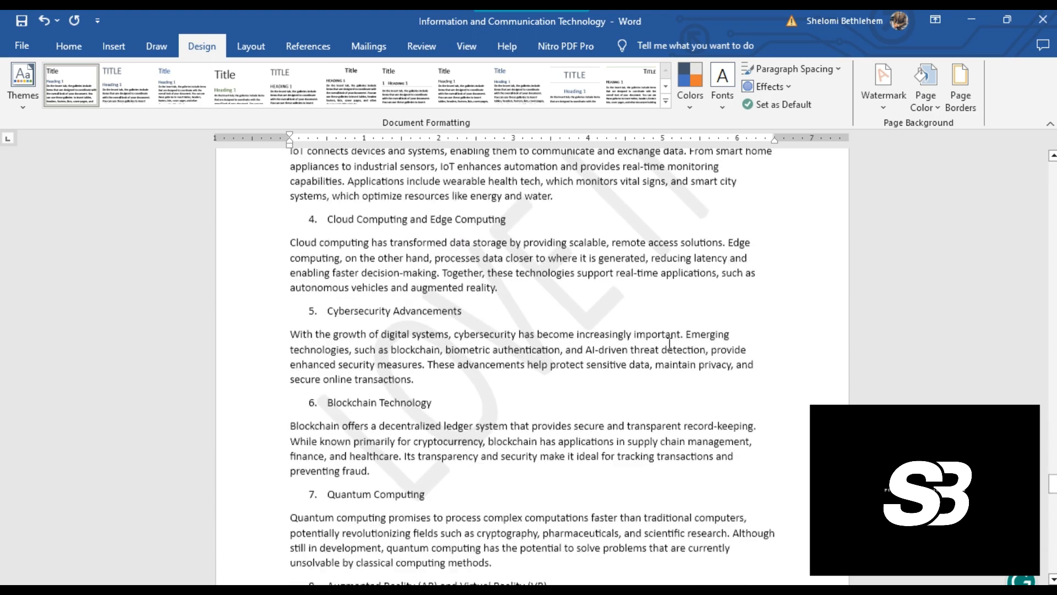
scroll(669, 343, "down", 4)
scroll(663, 333, "down", 12)
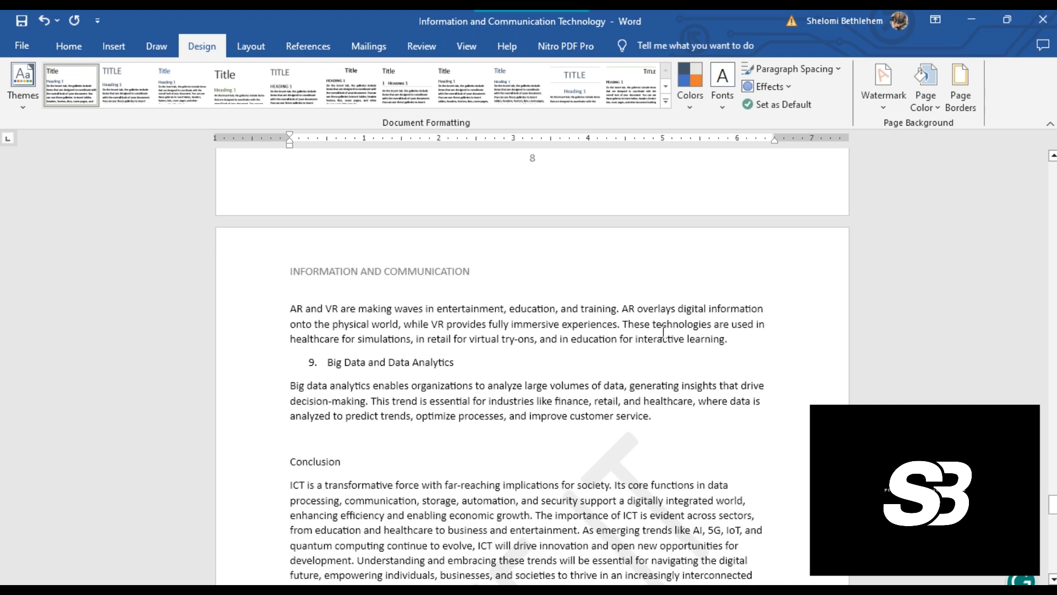
scroll(664, 331, "down", 1)
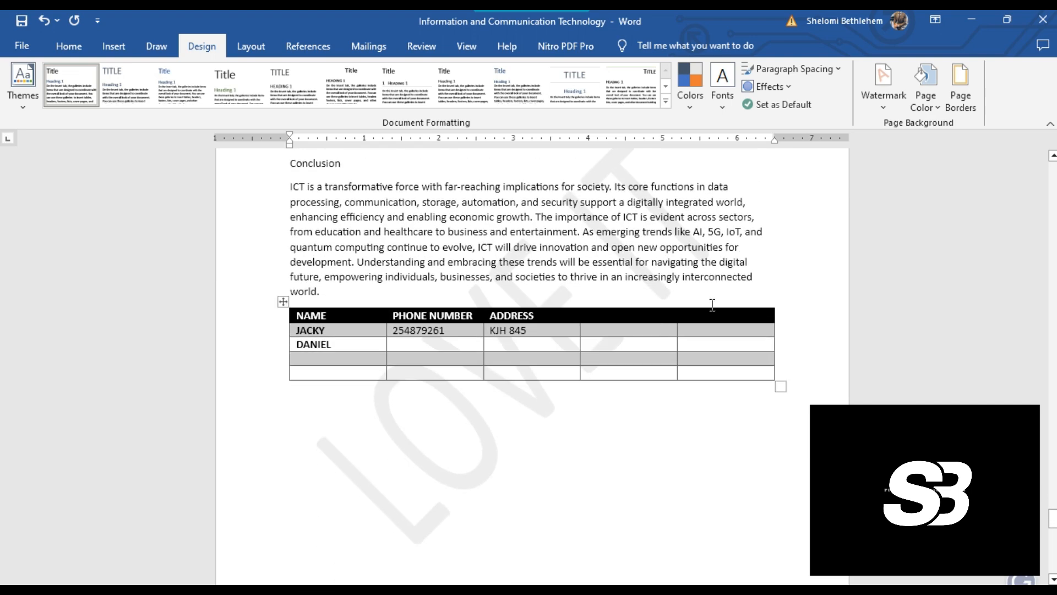
scroll(710, 267, "up", 3)
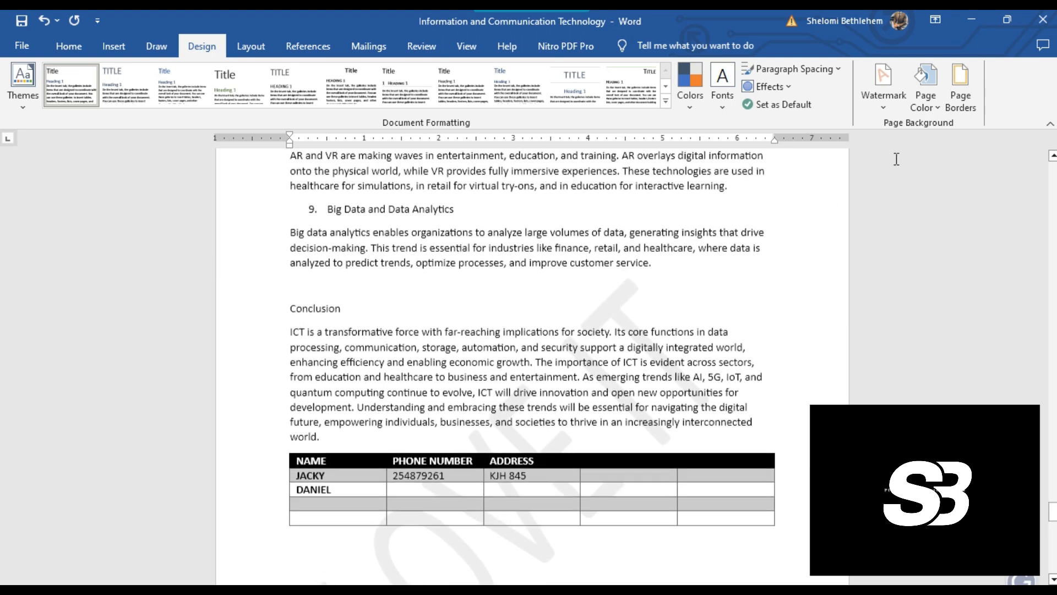
Set the page colour to a light grey from the theme colours and review it across the pages
left_click(930, 113)
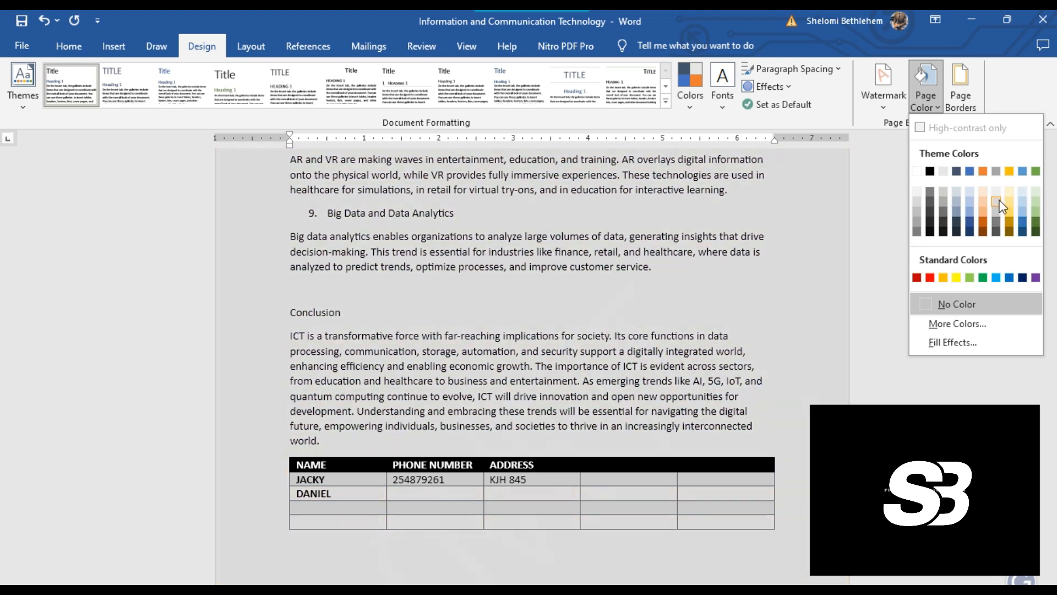
left_click(999, 202)
scroll(556, 288, "up", 9)
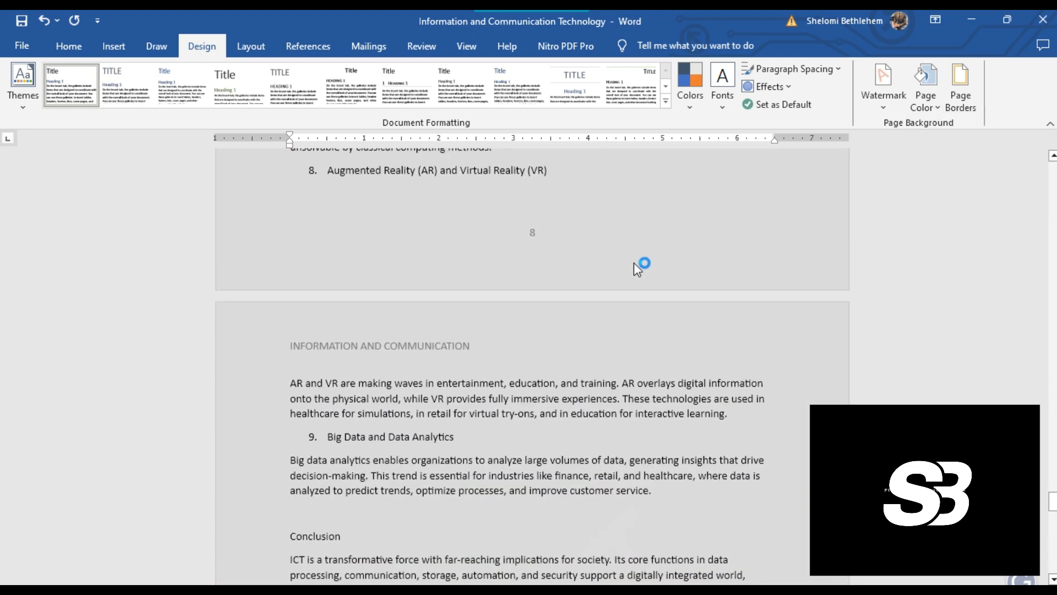
scroll(635, 285, "up", 15)
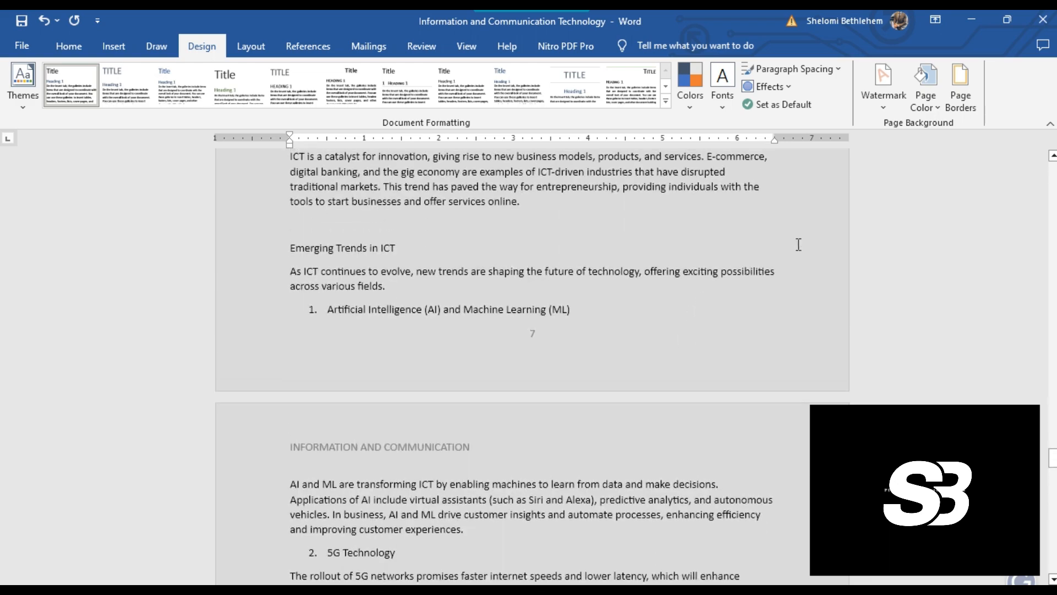
scroll(633, 266, "up", 15)
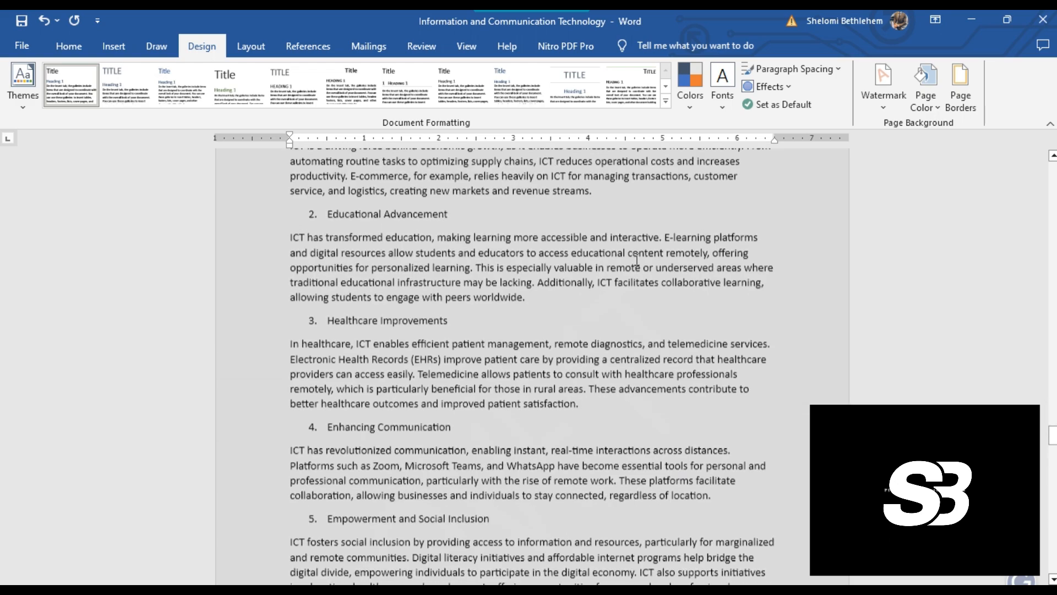
Add a box page border with a thick-thin double line, 2 ¼ pt wide, to the whole document and review it across the pages
left_click(961, 100)
left_click(358, 254)
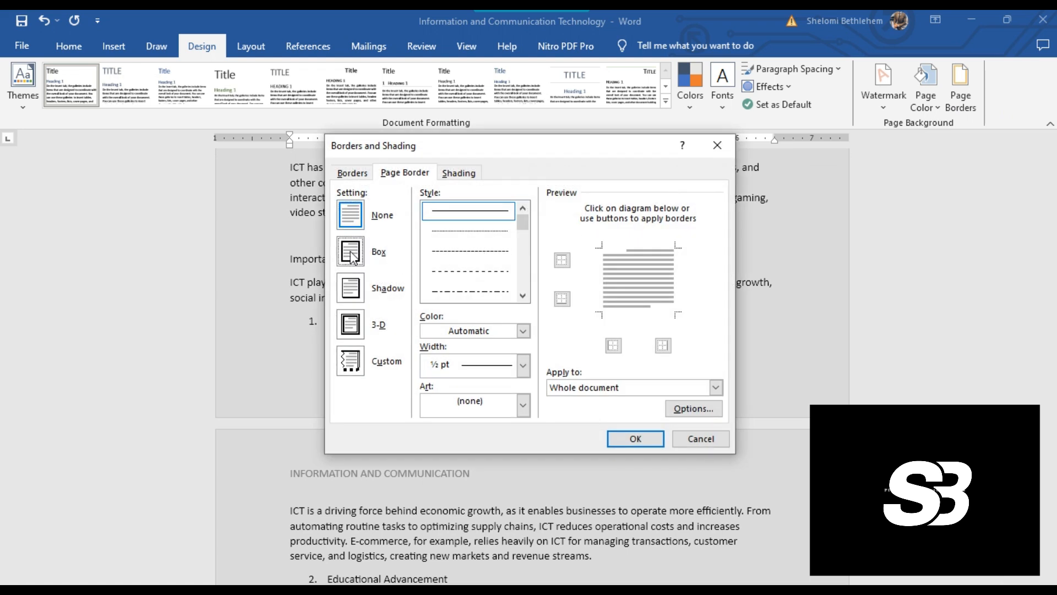
left_click(480, 252)
scroll(483, 267, "down", 3)
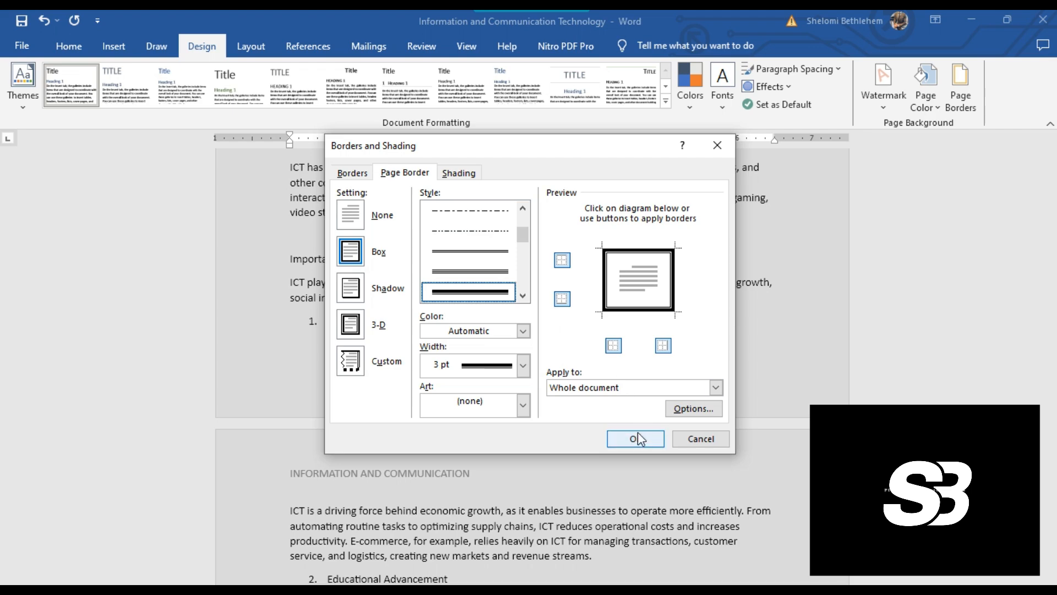
left_click(523, 365)
left_click(476, 410)
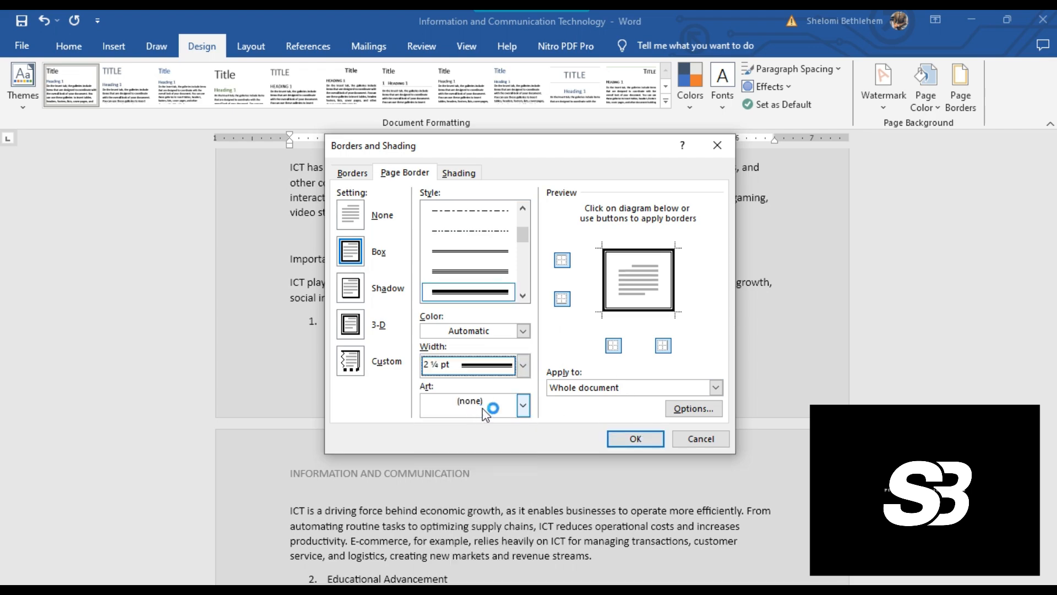
left_click(634, 438)
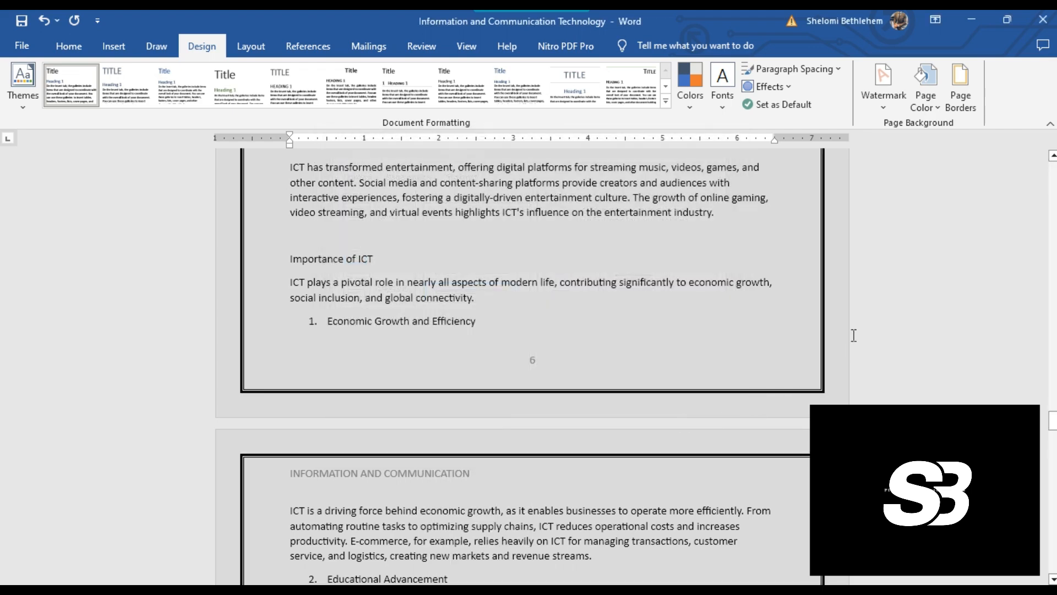
scroll(809, 325, "up", 10)
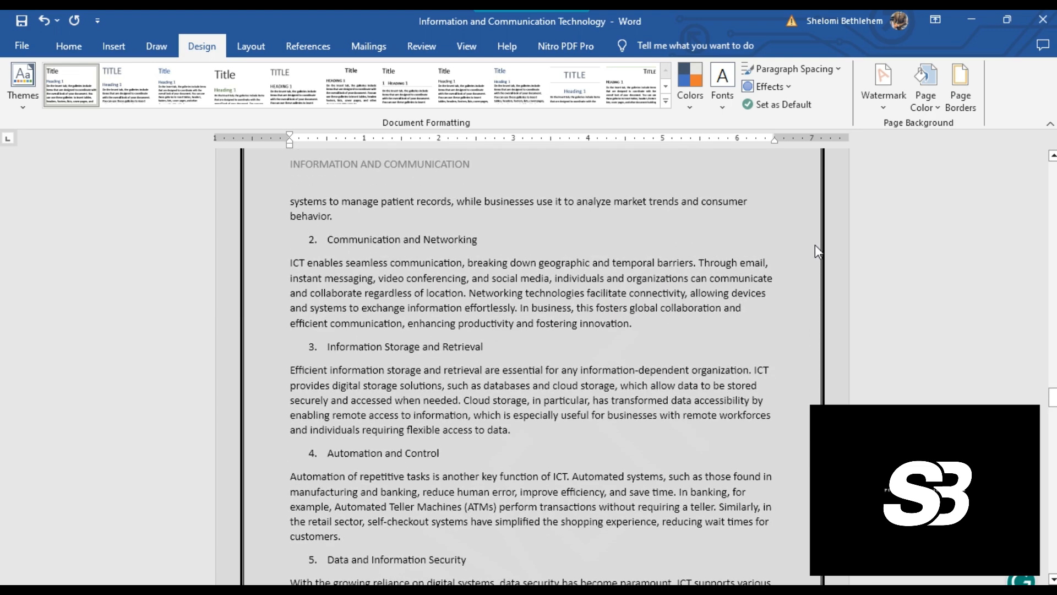
scroll(815, 244, "up", 8)
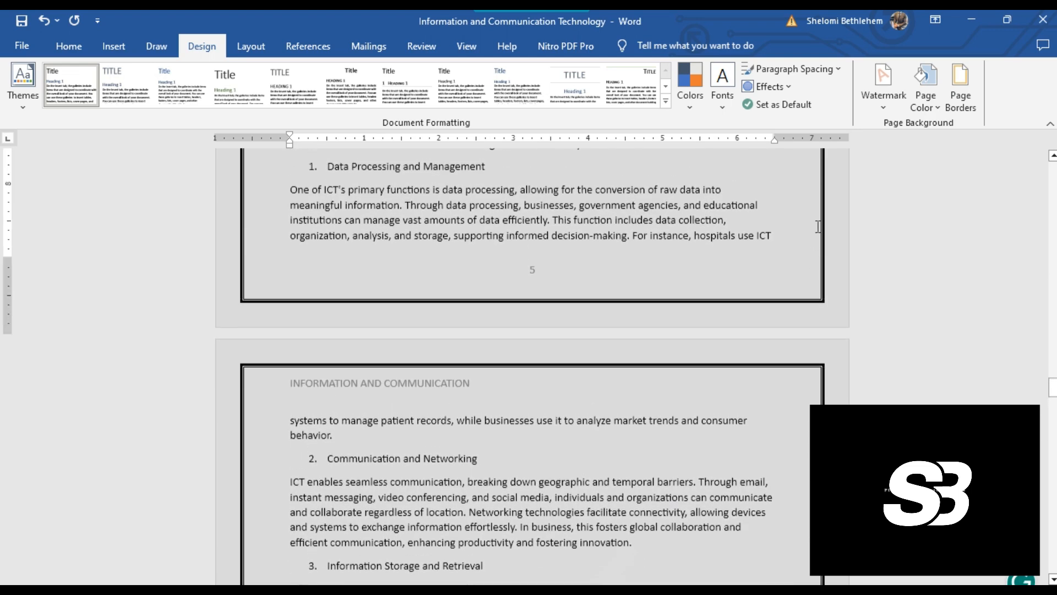
scroll(819, 226, "up", 12)
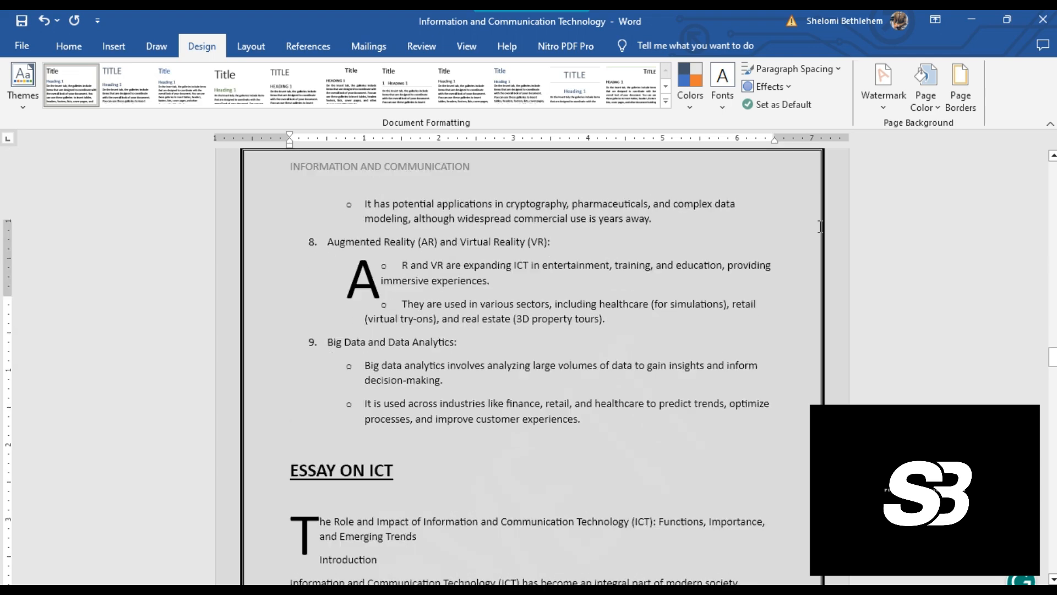
scroll(821, 230, "up", 3)
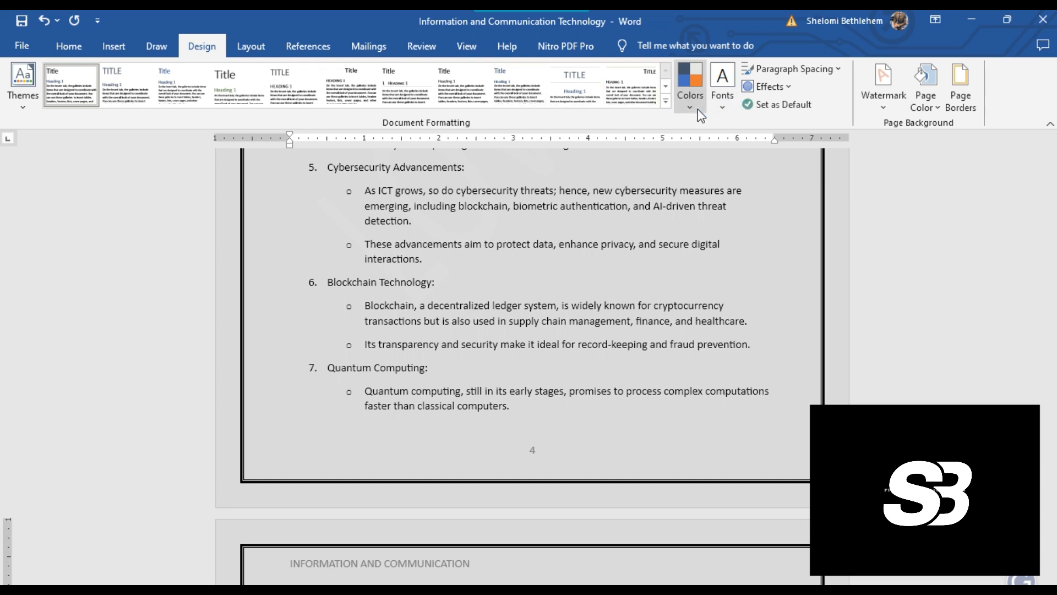
Clear the grey page colour so that the document pages are plain white
left_click(256, 46)
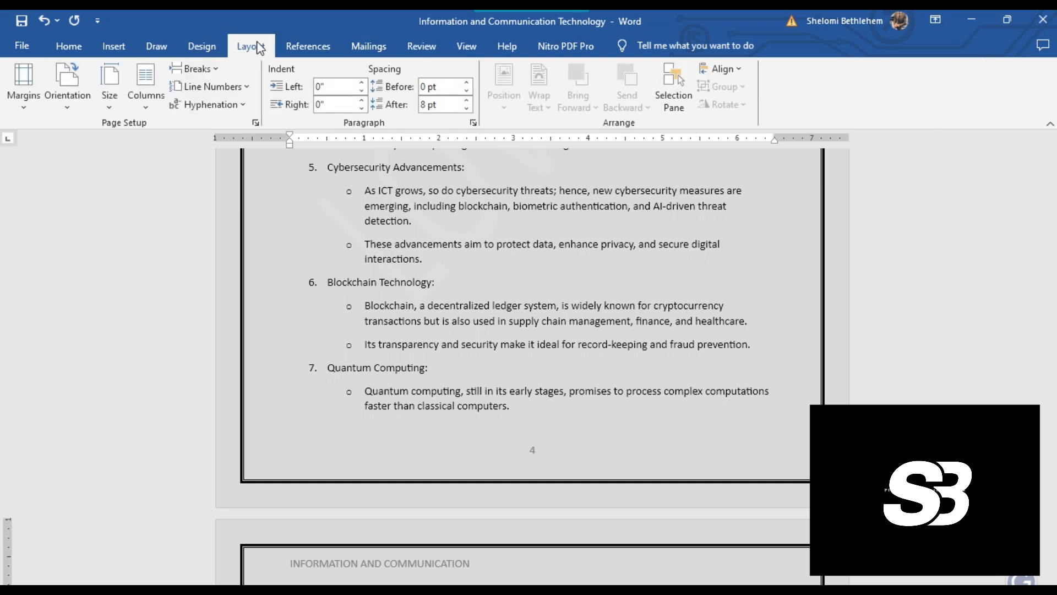
scroll(386, 275, "up", 4)
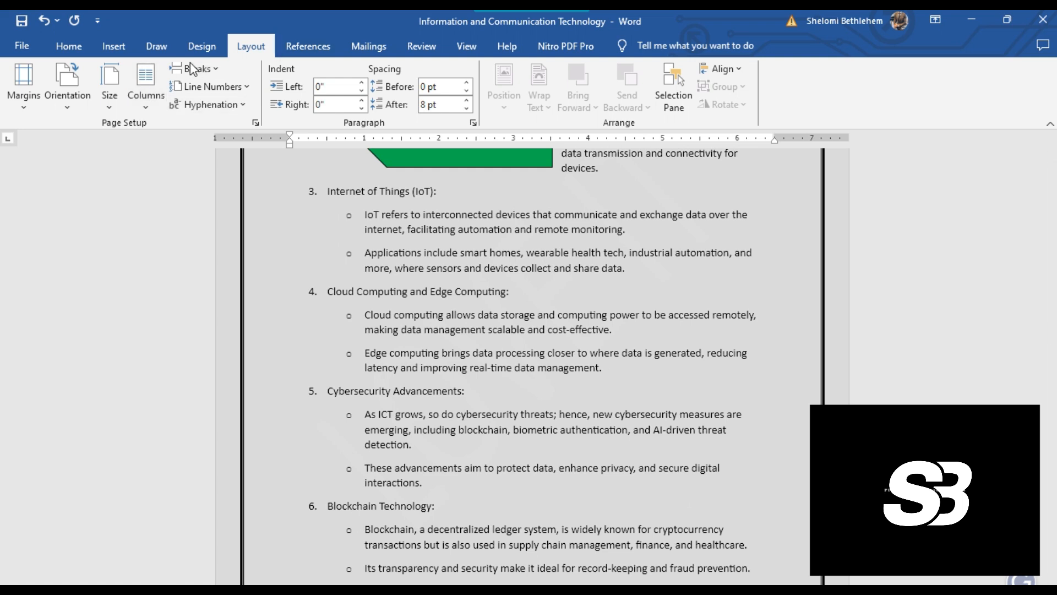
left_click(199, 51)
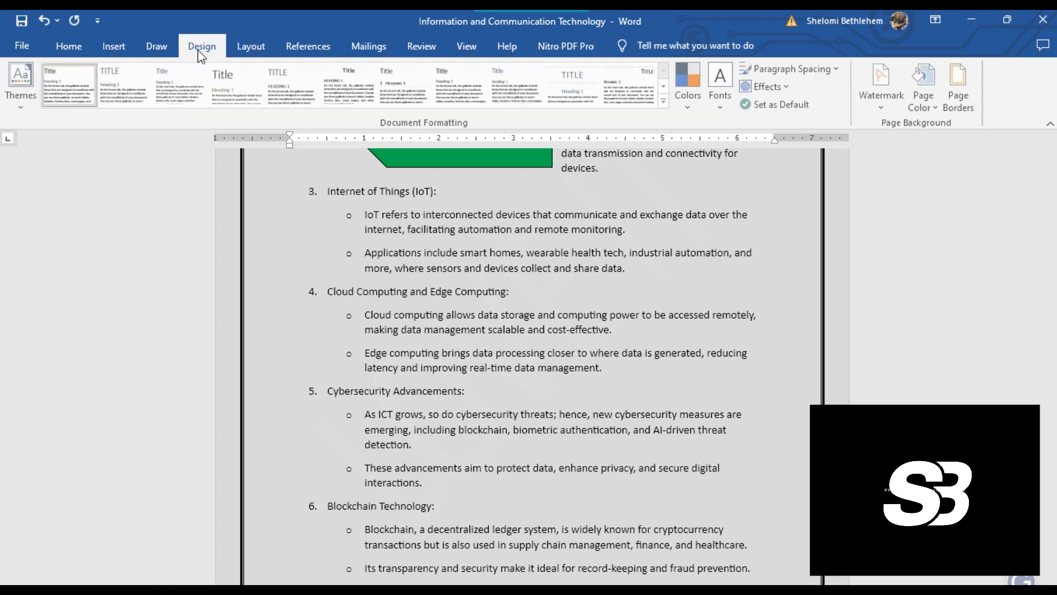
left_click(920, 101)
left_click(943, 303)
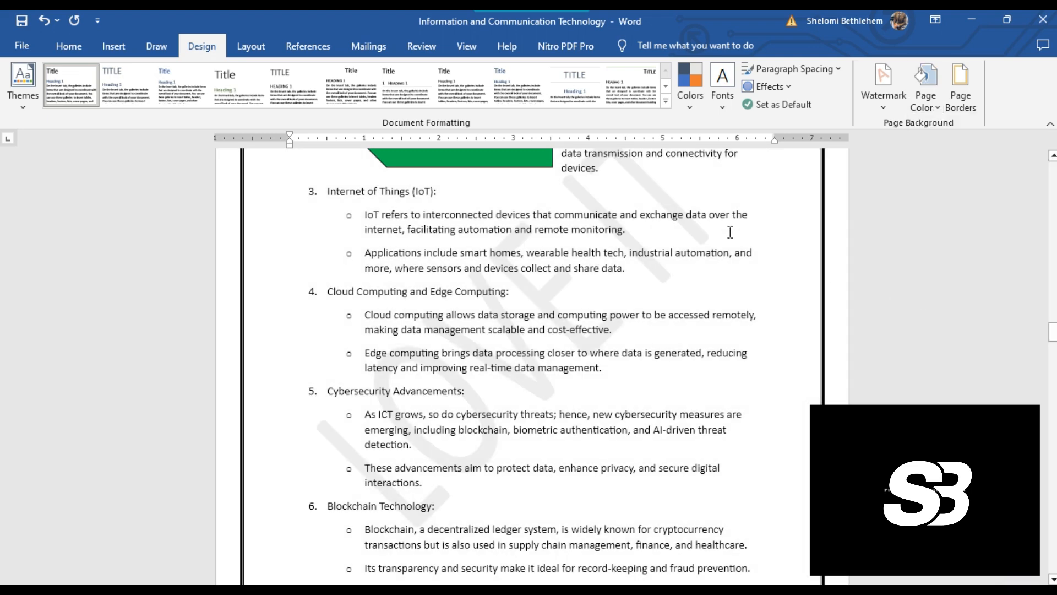
scroll(832, 215, "up", 3)
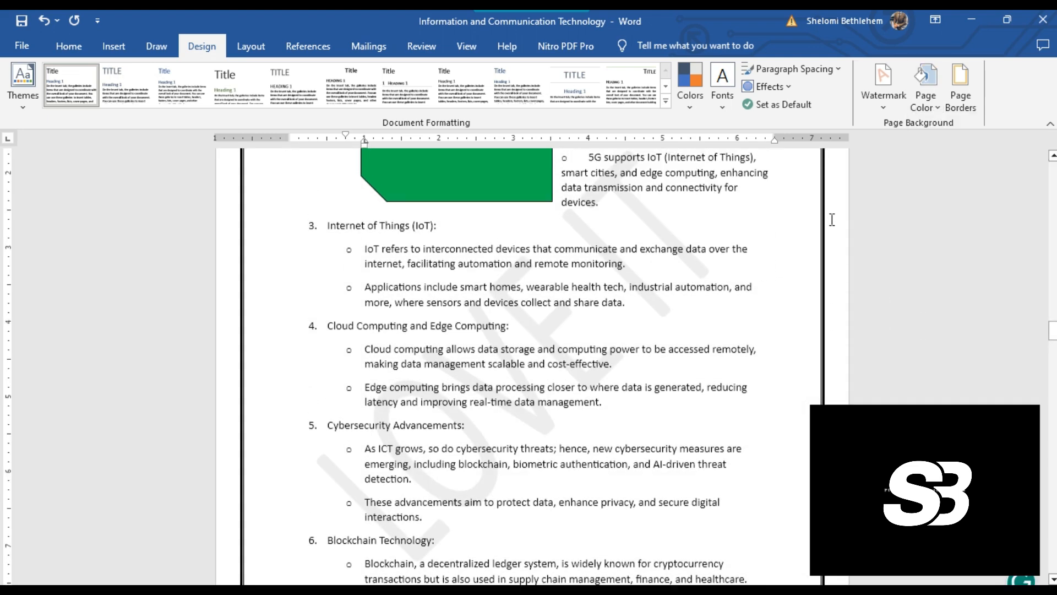
Apply the Normal page margins of 1" on all sides
left_click(249, 44)
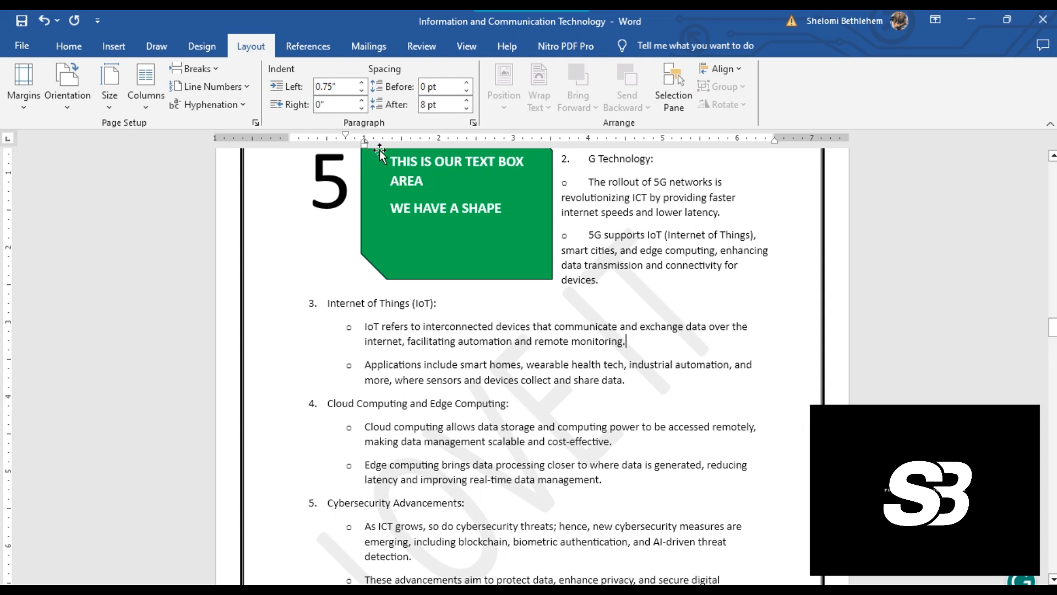
left_click(28, 101)
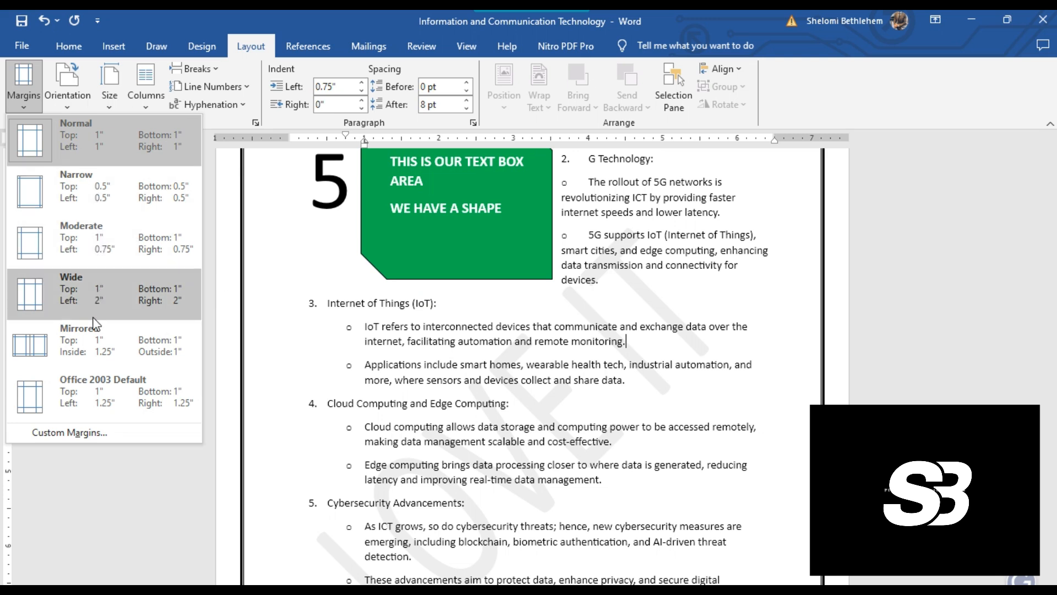
left_click(89, 141)
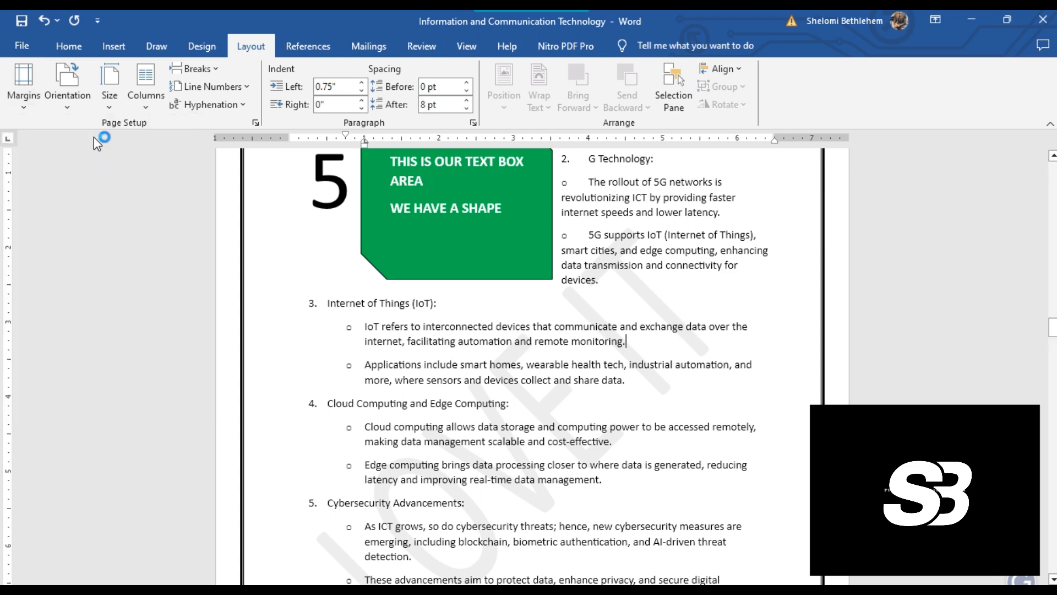
Try landscape page orientation, check the layout across the pages, and switch back to portrait
scroll(254, 248, "up", 10)
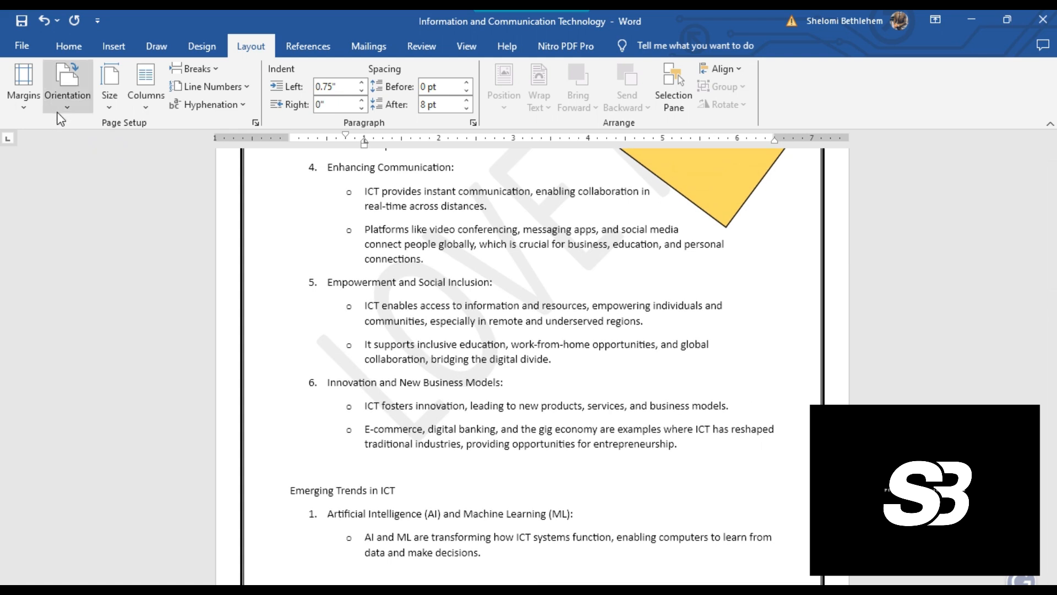
left_click(61, 109)
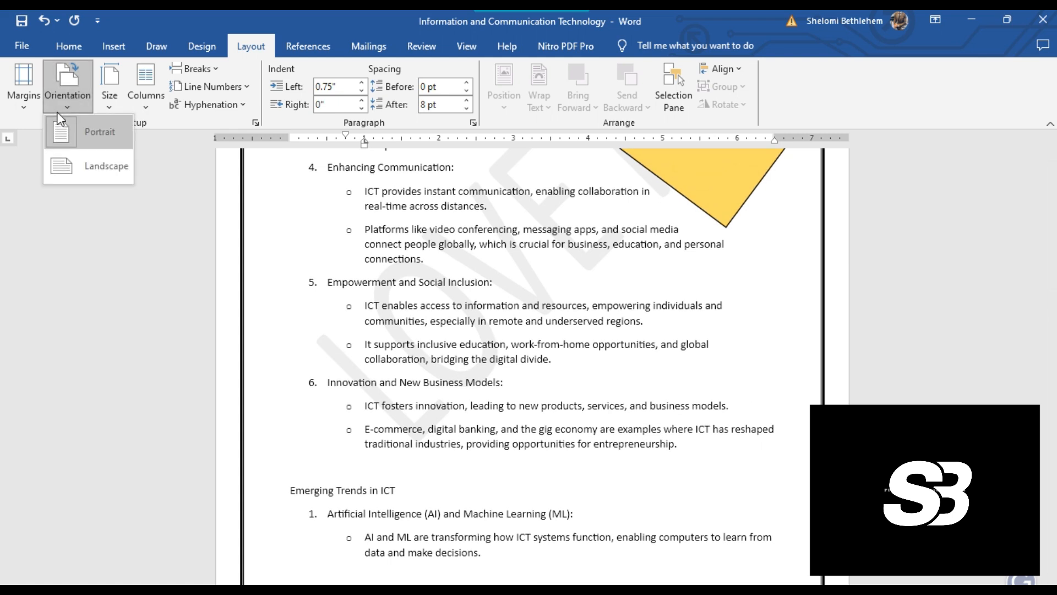
left_click(58, 152)
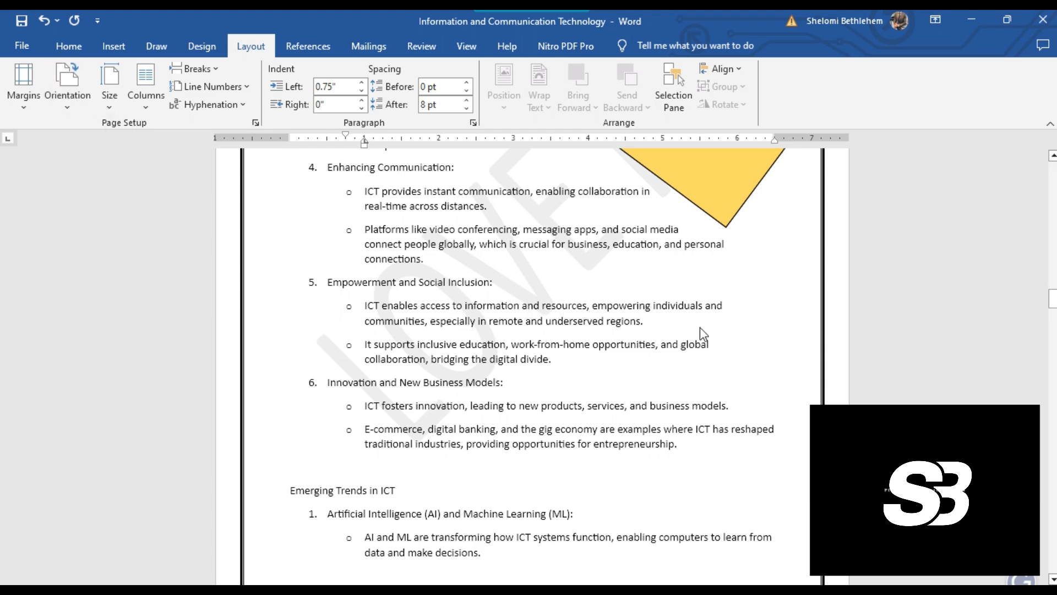
scroll(797, 286, "down", 5)
scroll(814, 284, "up", 2)
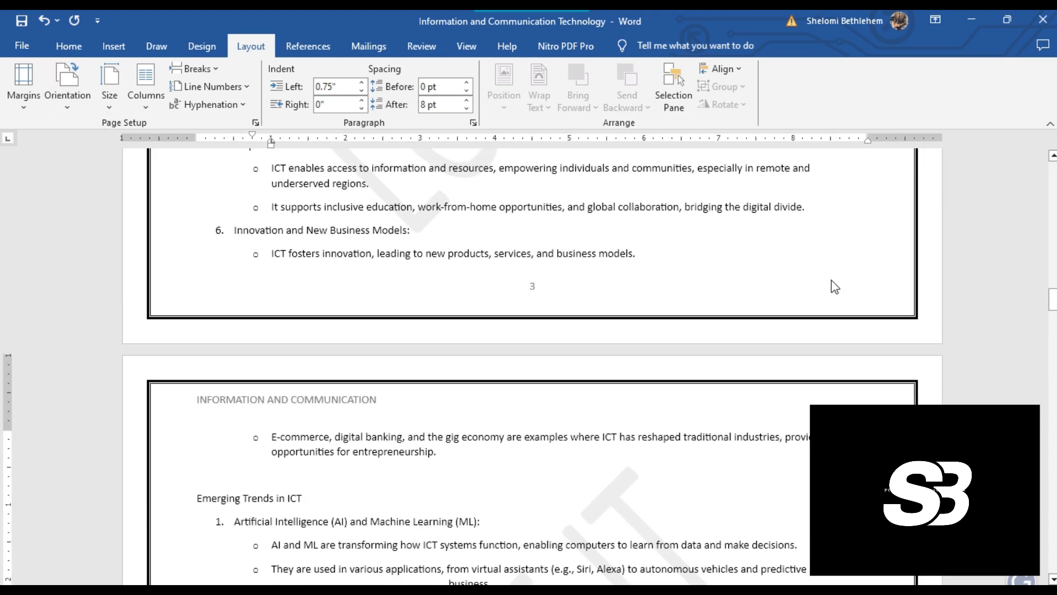
scroll(833, 277, "down", 8, "ctrl")
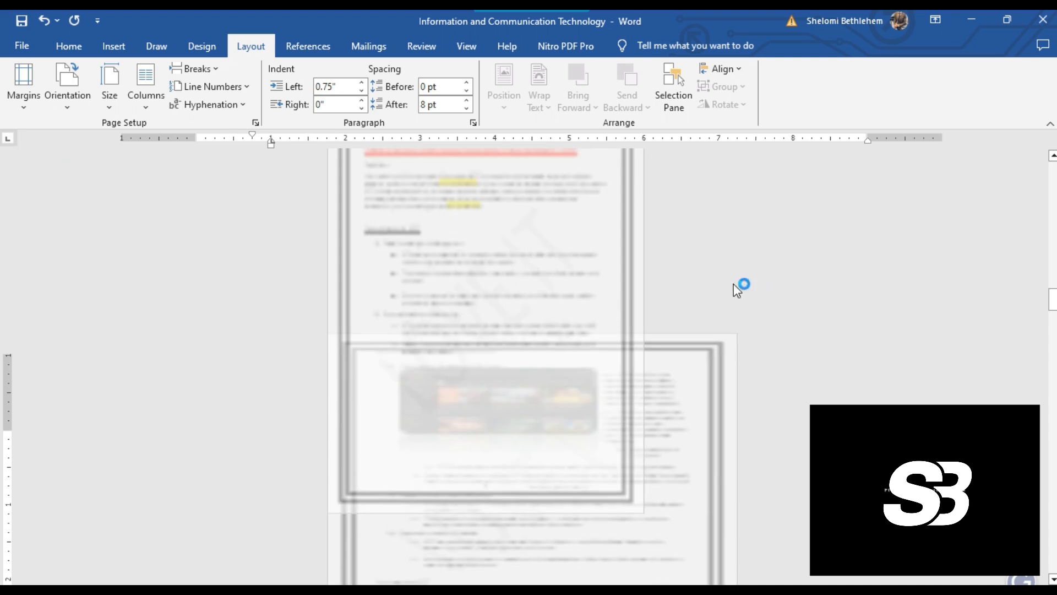
scroll(677, 278, "up", 3)
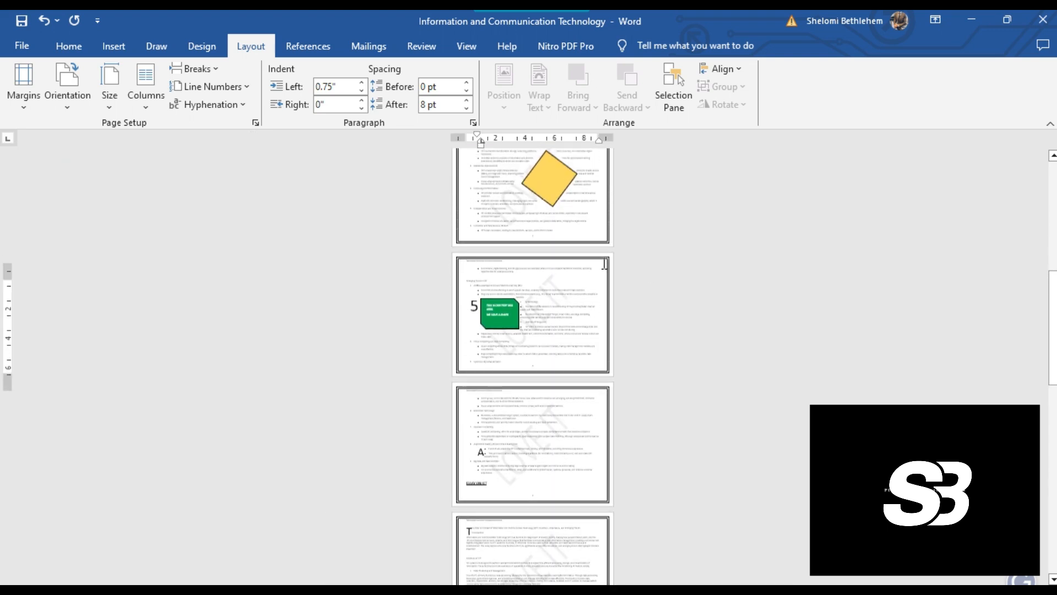
scroll(605, 270, "up", 5, "ctrl")
scroll(611, 269, "up", 1, "ctrl")
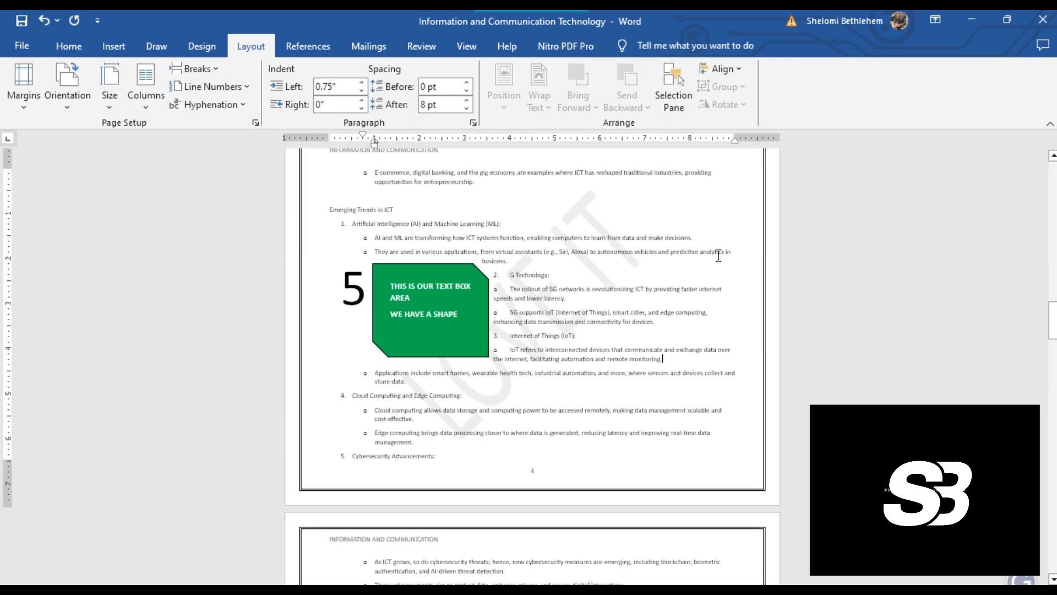
scroll(716, 254, "up", 3)
left_click(62, 104)
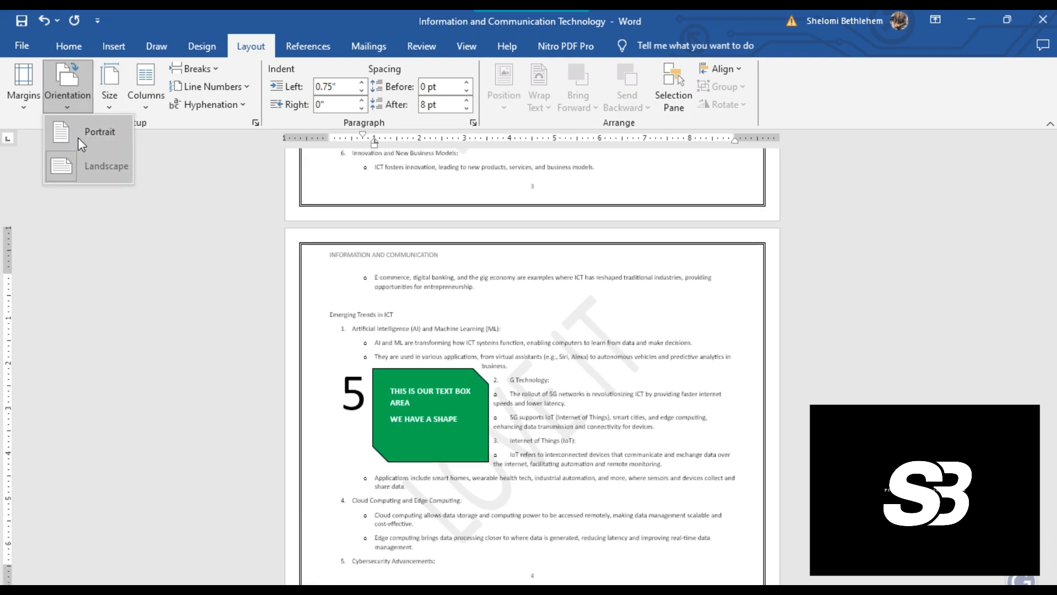
left_click(79, 138)
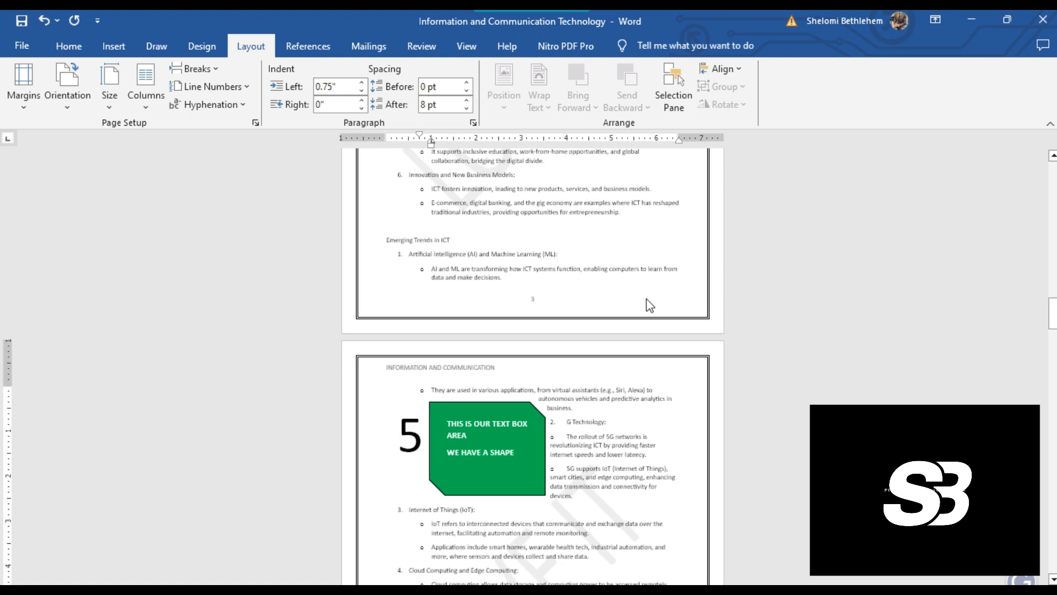
Set the paper size to A4 (8.27" x 11.69")
left_click(119, 104)
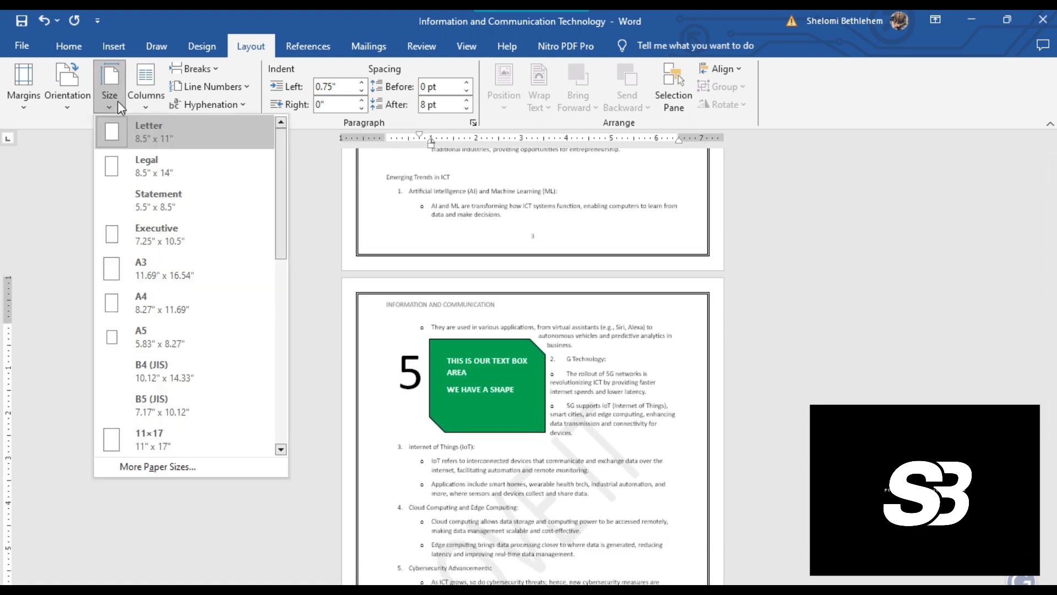
left_click(145, 310)
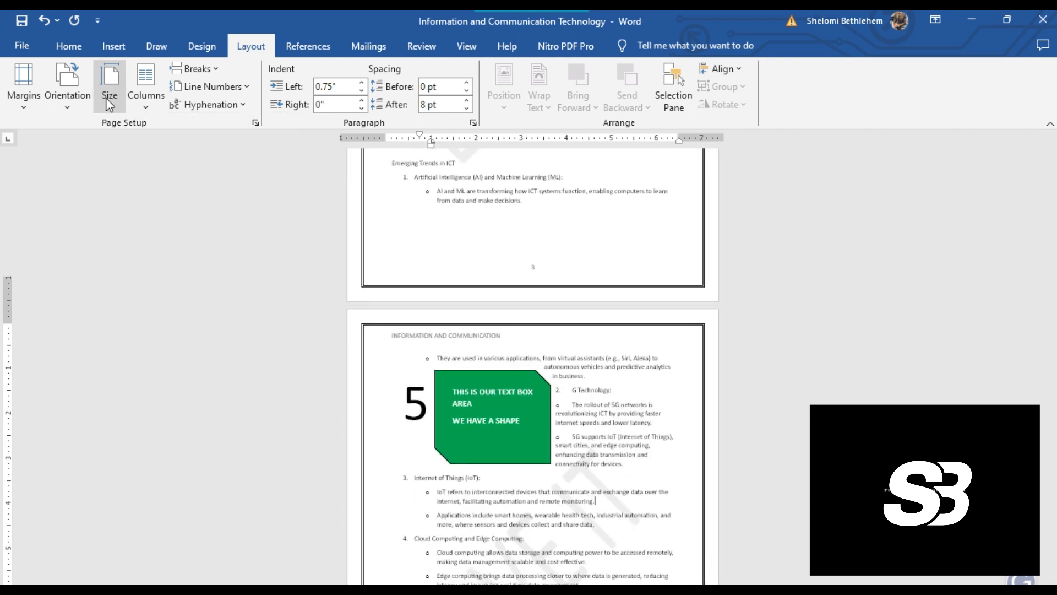
left_click(108, 98)
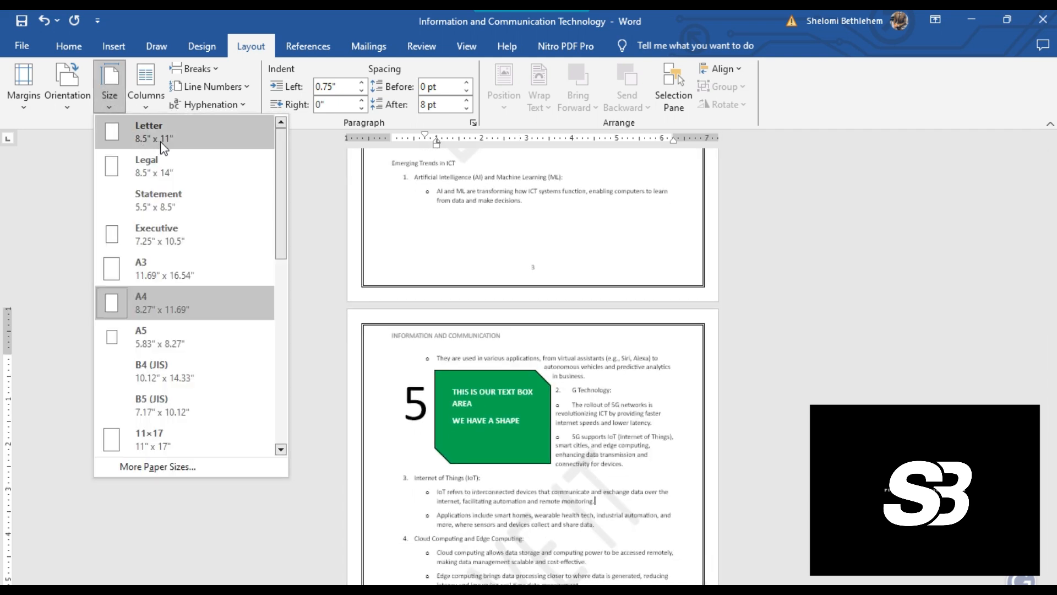
left_click(149, 301)
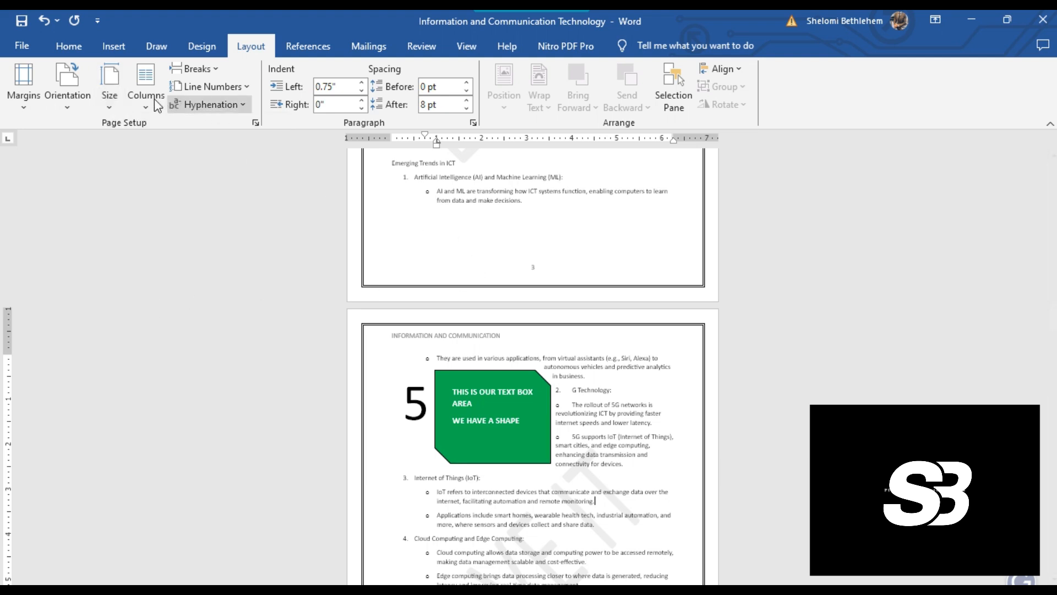
Arrange the text from the first Internet of Things bullet through the last Cybersecurity Advancements bullet in two columns
scroll(499, 391, "down", 3)
scroll(499, 390, "down", 4)
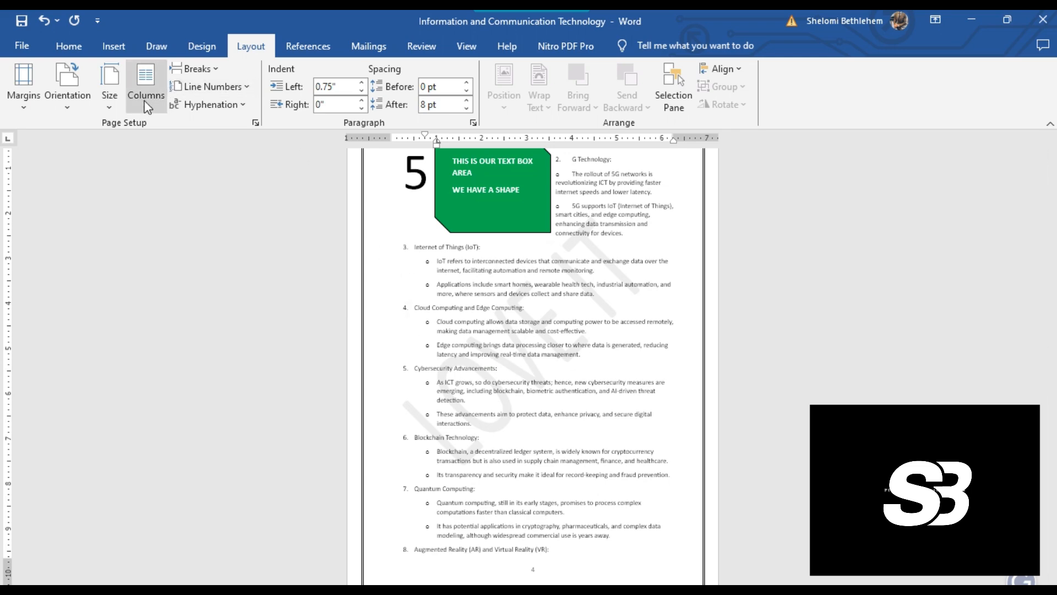
scroll(450, 298, "up", 8)
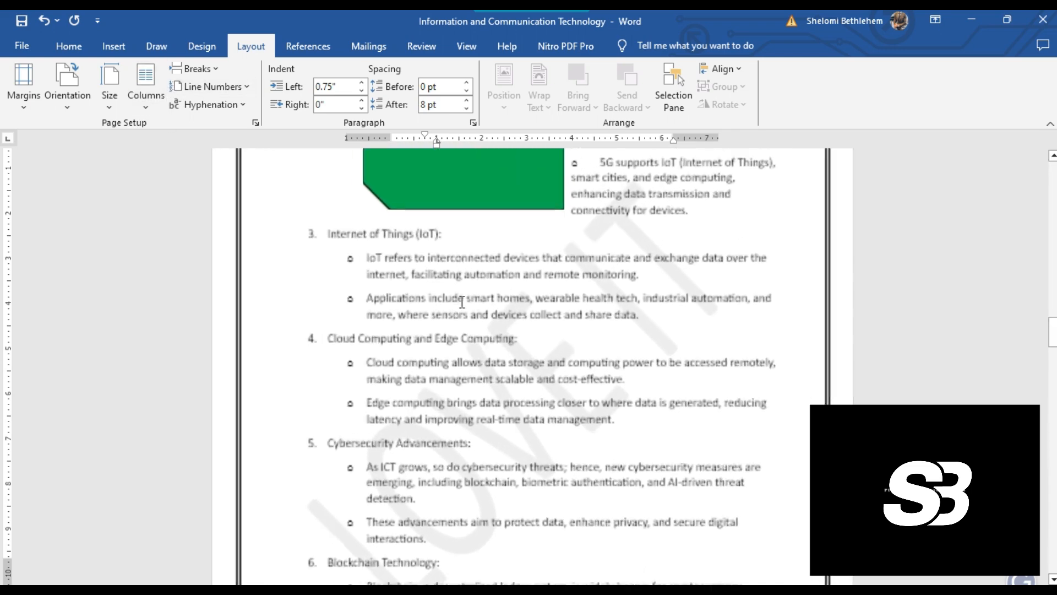
left_click_drag(369, 281, 770, 558)
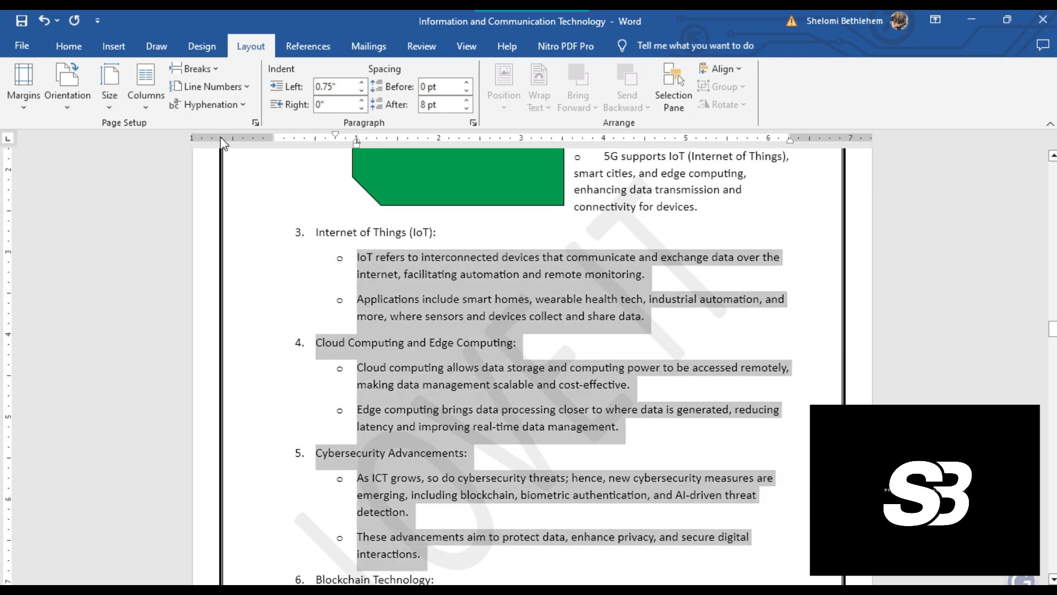
left_click(145, 105)
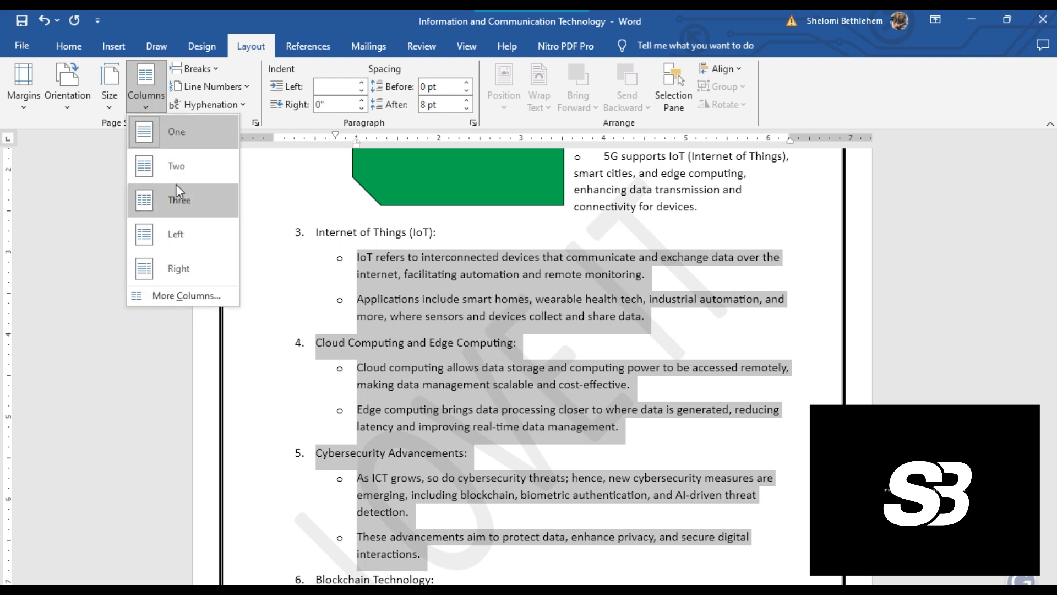
left_click(173, 168)
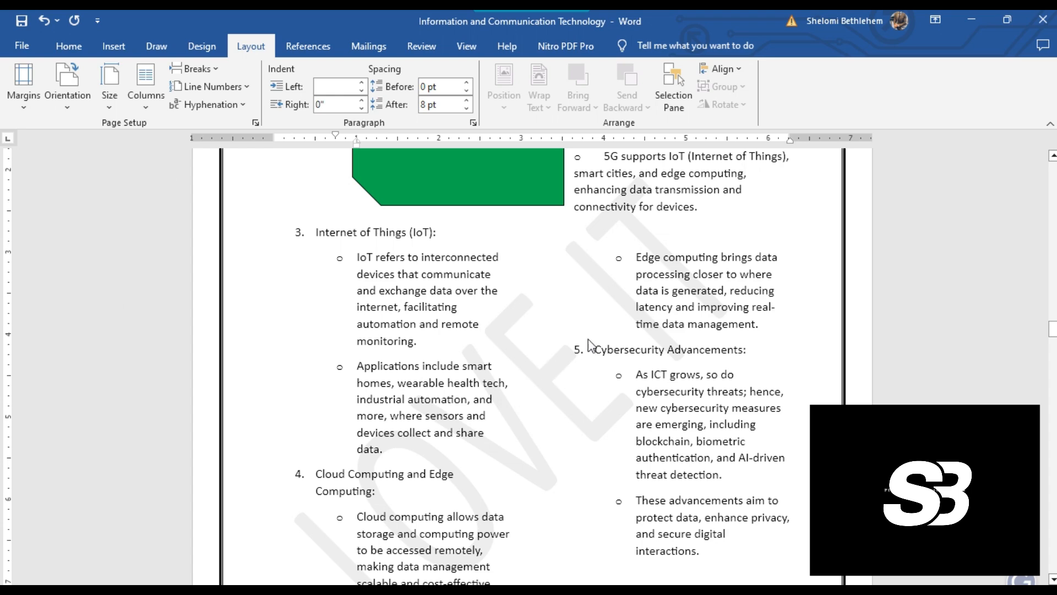
scroll(587, 355, "down", 2)
left_click(562, 351)
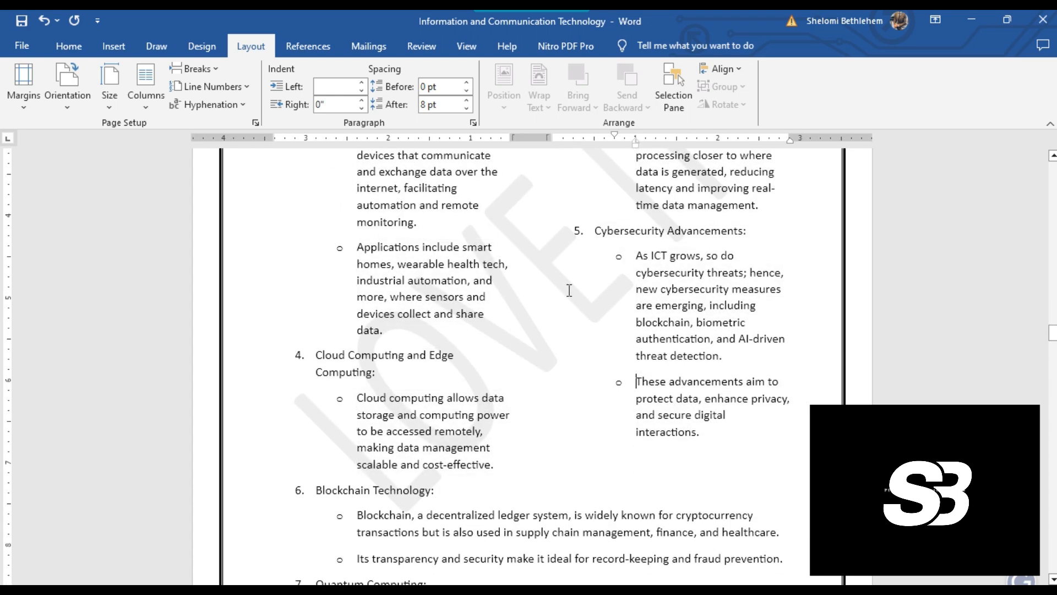
scroll(609, 330, "up", 2)
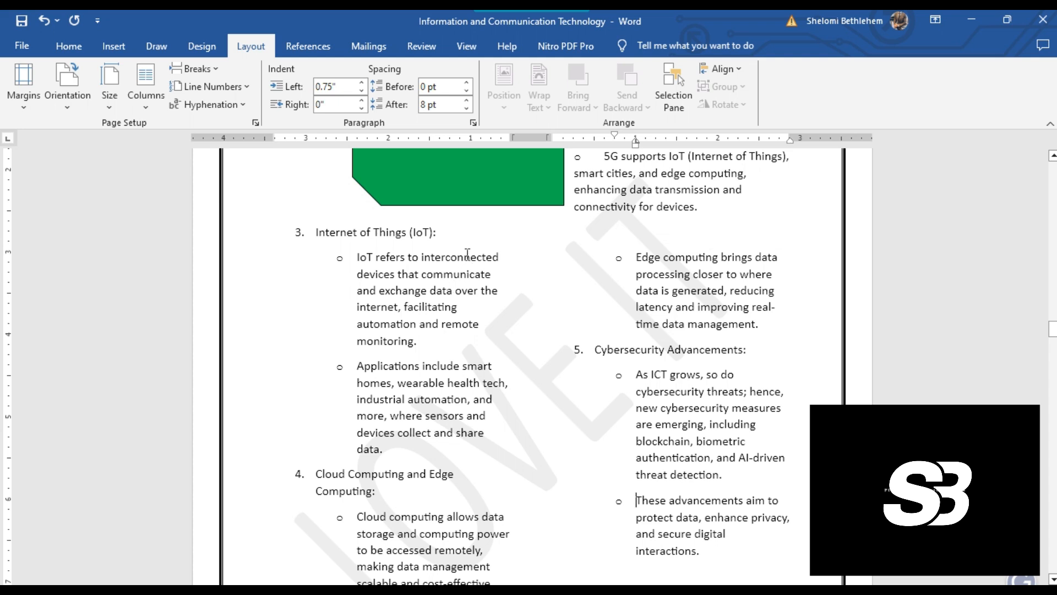
left_click_drag(343, 281, 449, 560)
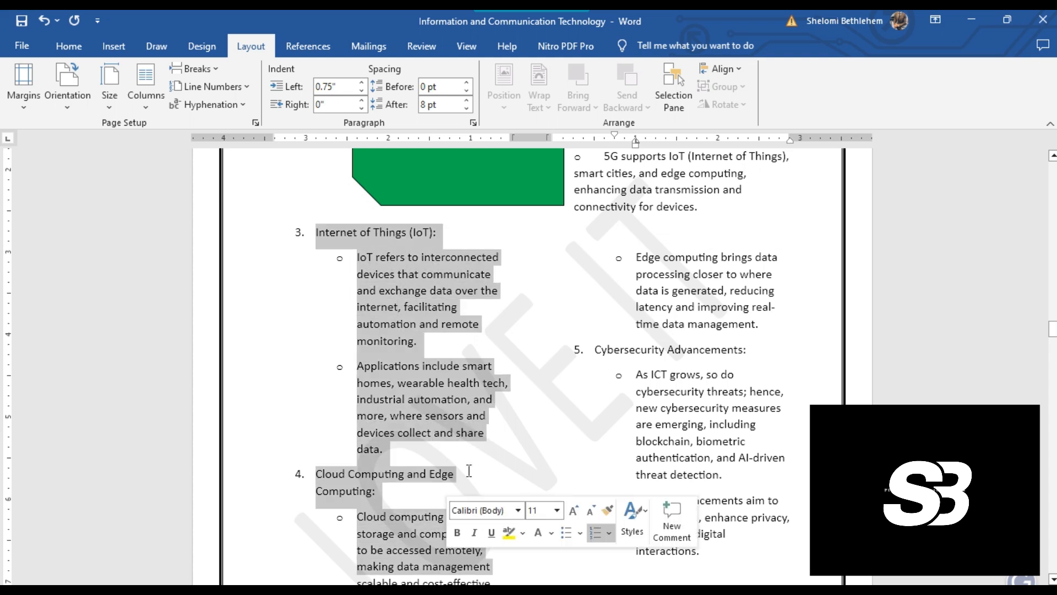
left_click(445, 384)
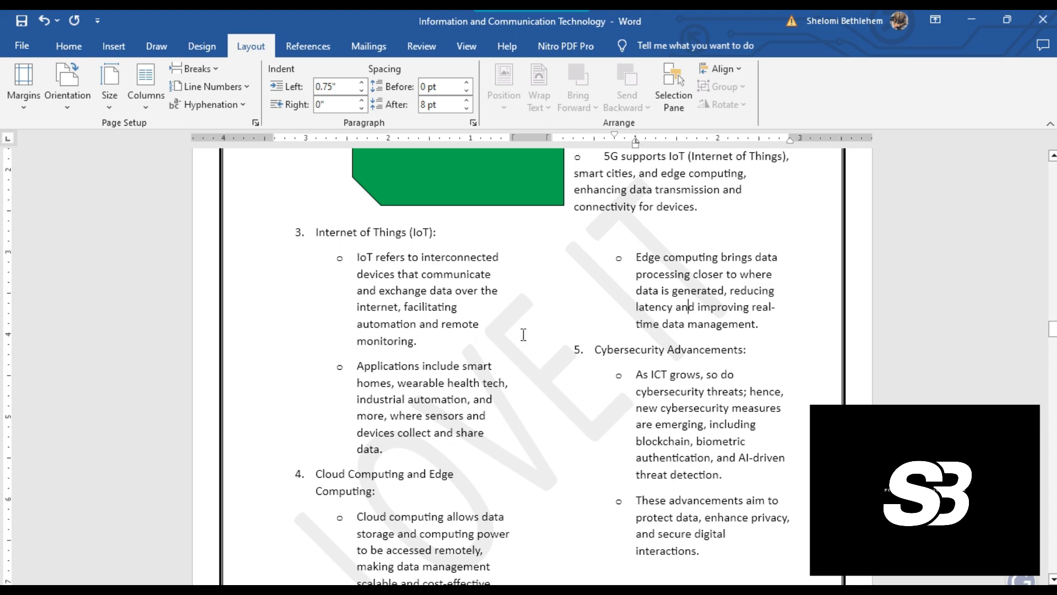
Arrange the two bullets under Quantum Computing in three columns
scroll(583, 380, "down", 7)
scroll(589, 387, "down", 3)
scroll(599, 326, "up", 2)
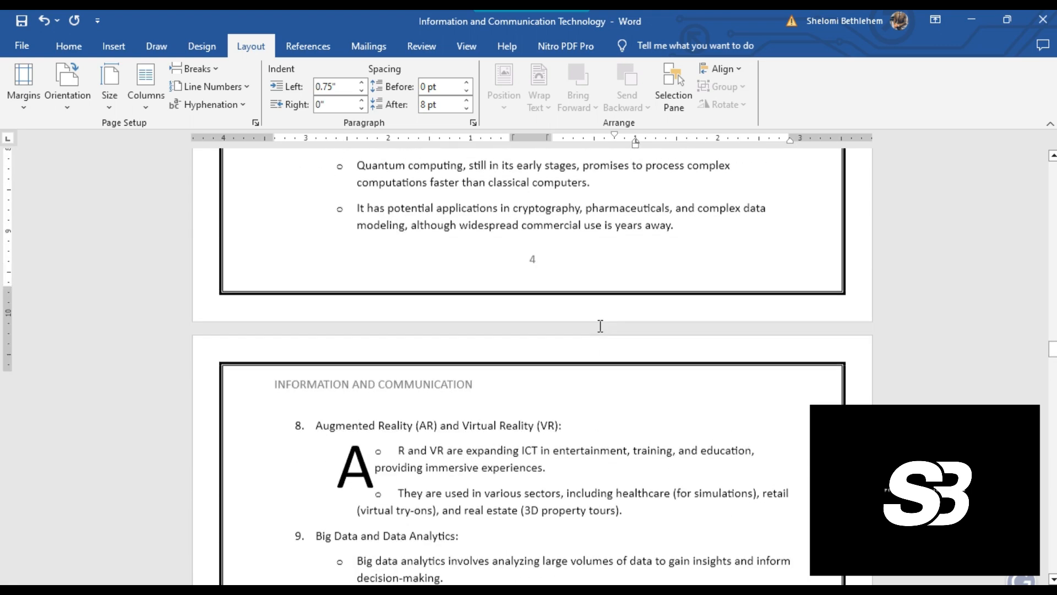
left_click_drag(678, 277, 352, 213)
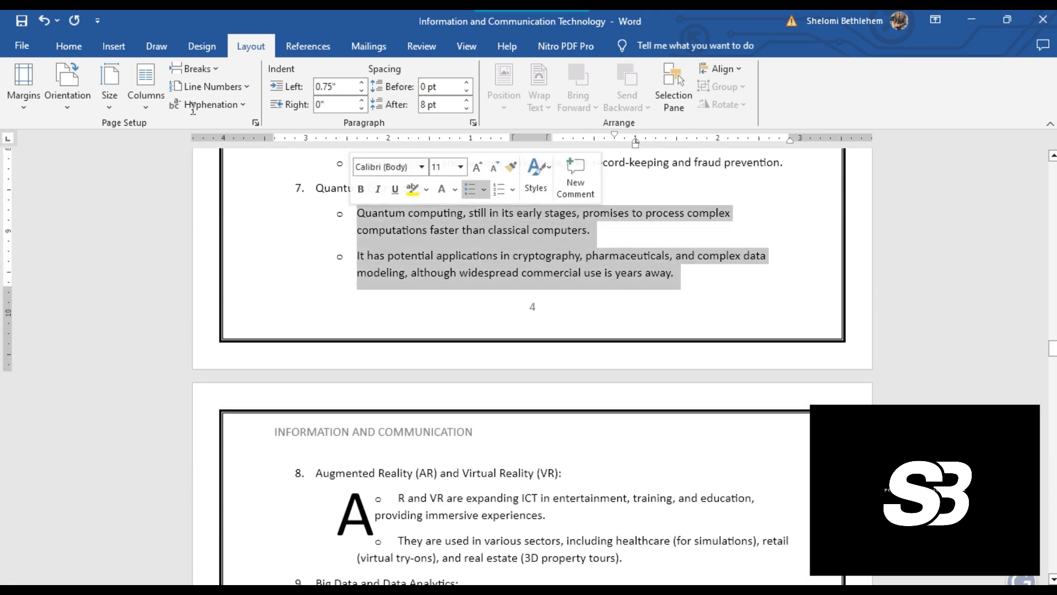
left_click(142, 109)
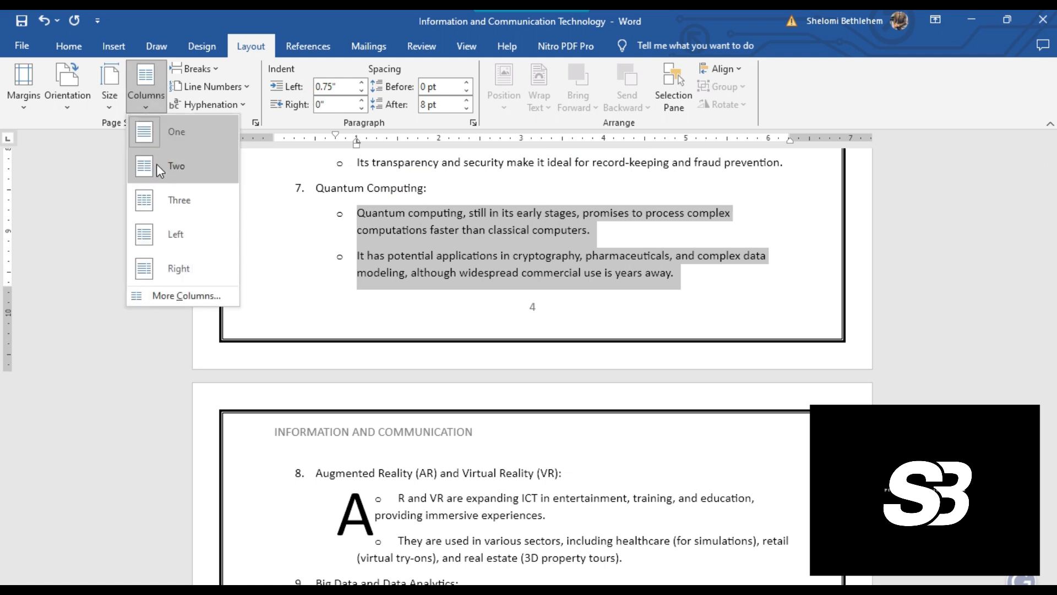
left_click(169, 201)
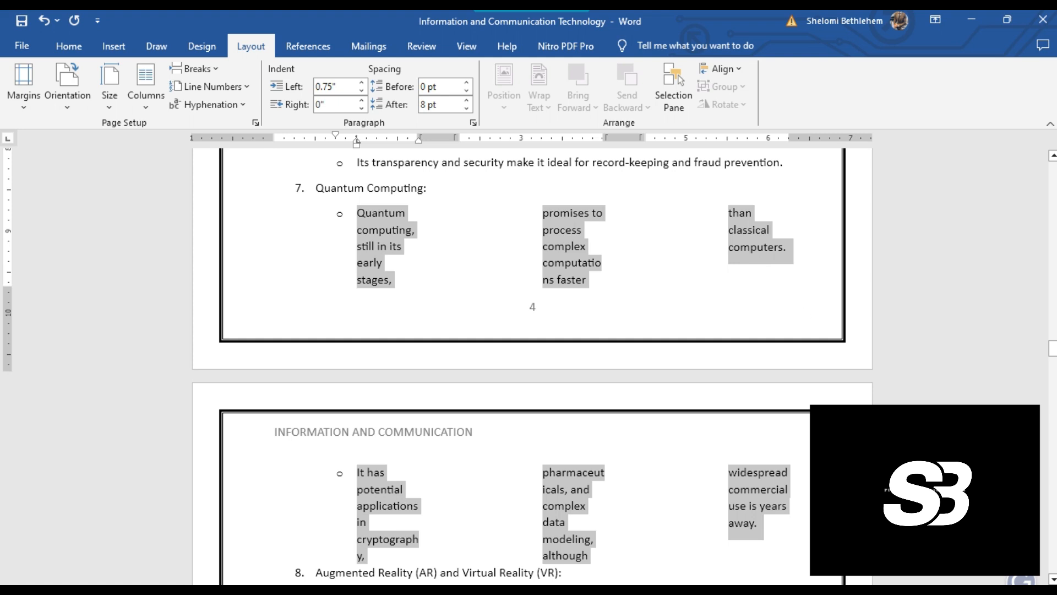
scroll(750, 321, "down", 1)
left_click(670, 256)
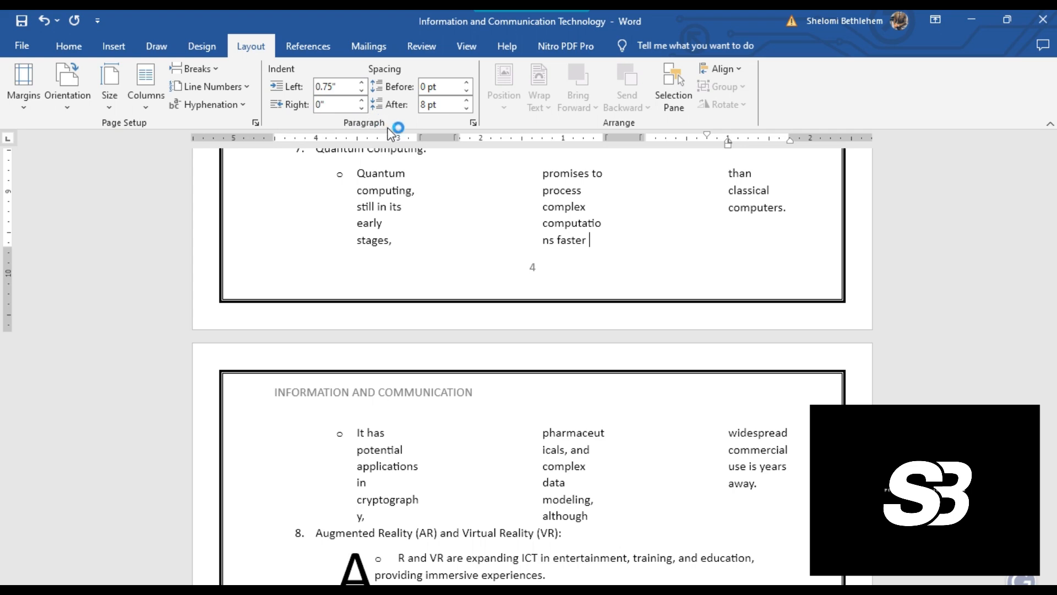
Set the left indent of the Innovation and New Business Models heading to 2.2"
scroll(406, 261, "up", 3)
scroll(406, 261, "up", 3)
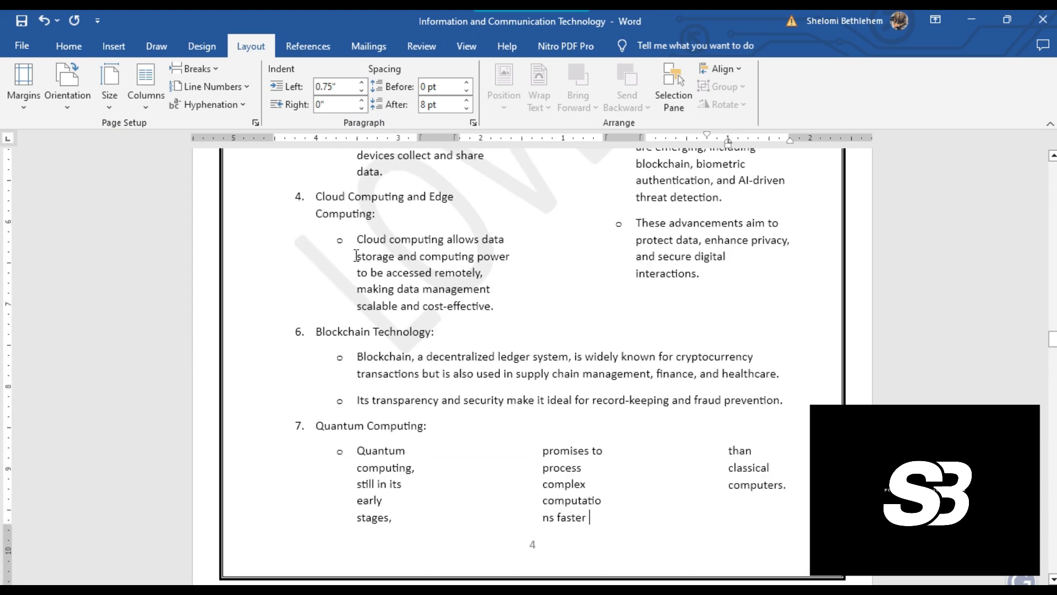
scroll(336, 223, "up", 20)
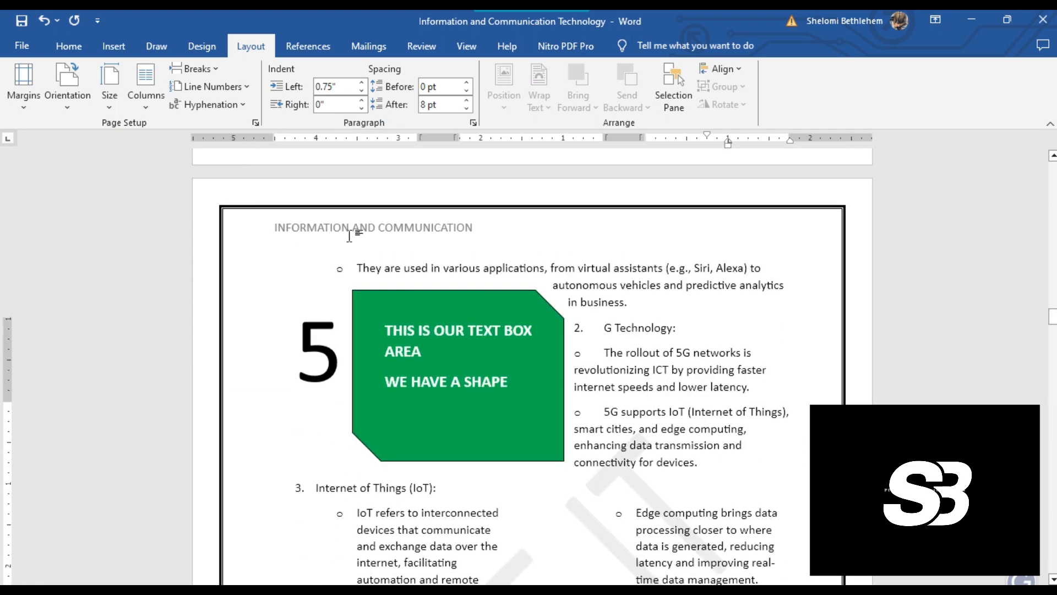
scroll(359, 240, "up", 6)
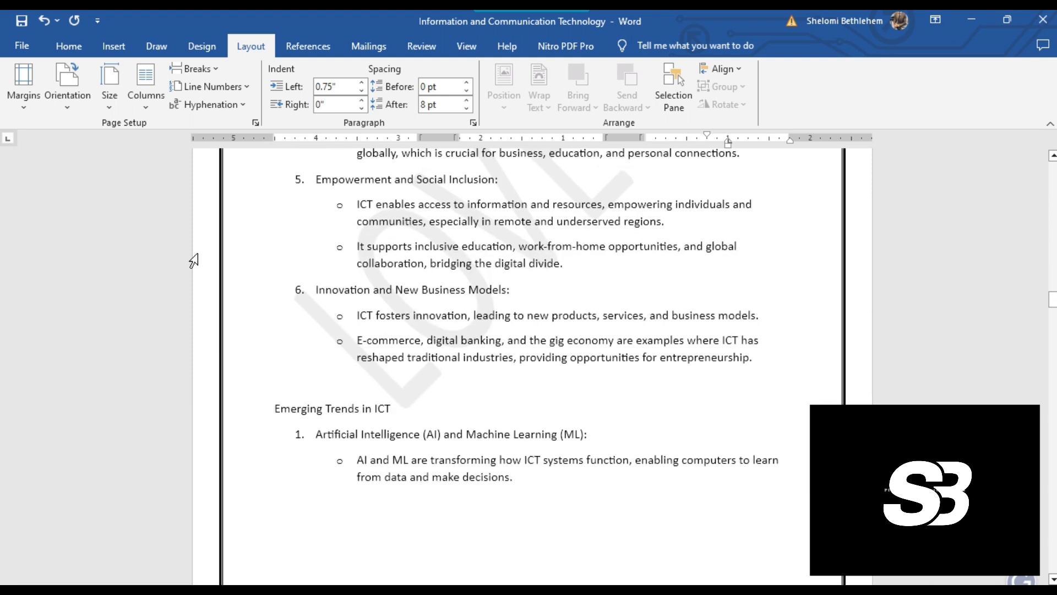
left_click(316, 291)
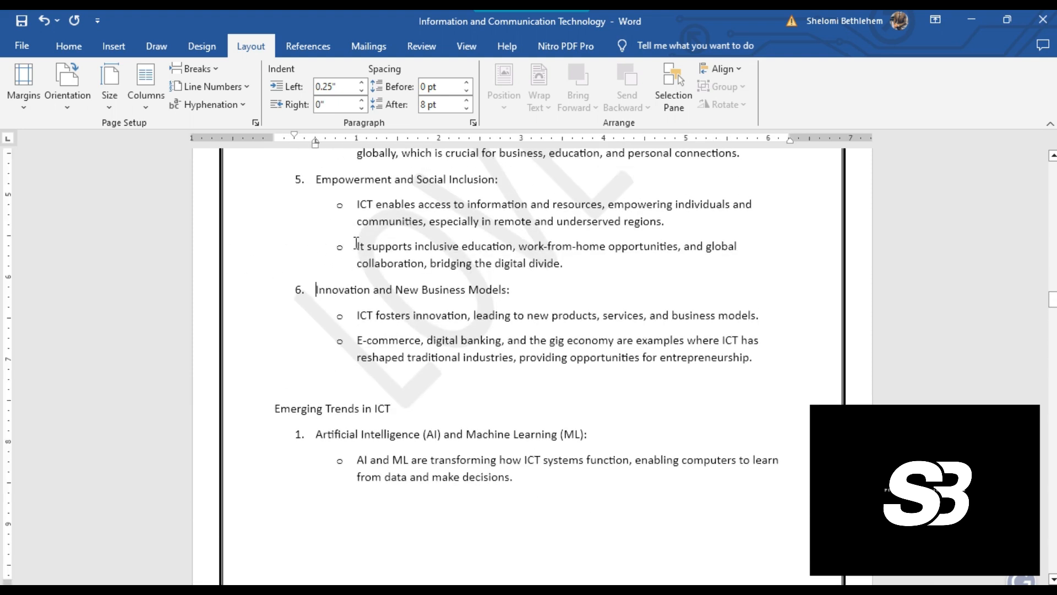
left_click(361, 83)
left_click(361, 83)
left_click(361, 82)
left_click(362, 82)
left_click(361, 83)
left_click(362, 82)
left_click(362, 82)
left_click(362, 83)
left_click(362, 82)
left_click(362, 83)
left_click(362, 83)
left_click(362, 82)
left_click(362, 83)
left_click(362, 82)
left_click(362, 83)
left_click(362, 83)
left_click(362, 82)
left_click(361, 82)
left_click(362, 83)
Set a 1.7" left indent for the Innovation and New Business Models heading, its two bullets and the blank line below them
left_click(620, 391, "shift")
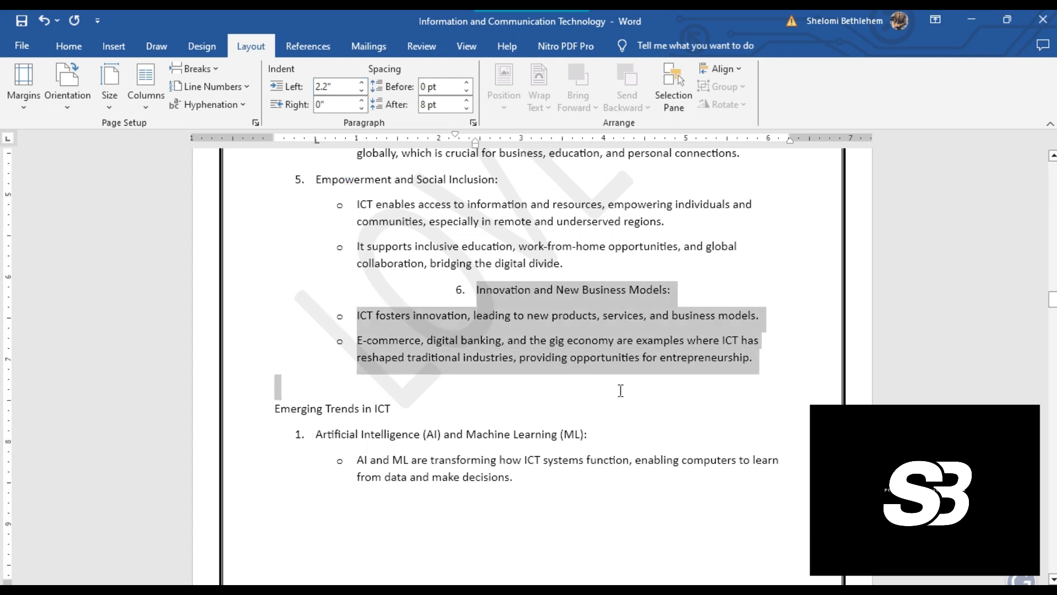
left_click(361, 83)
left_click(360, 83)
left_click(362, 83)
left_click(361, 83)
left_click(361, 83)
left_click(361, 83)
left_click(361, 83)
left_click(361, 84)
left_click(360, 83)
left_click(361, 83)
left_click(361, 83)
left_click(360, 83)
left_click(361, 83)
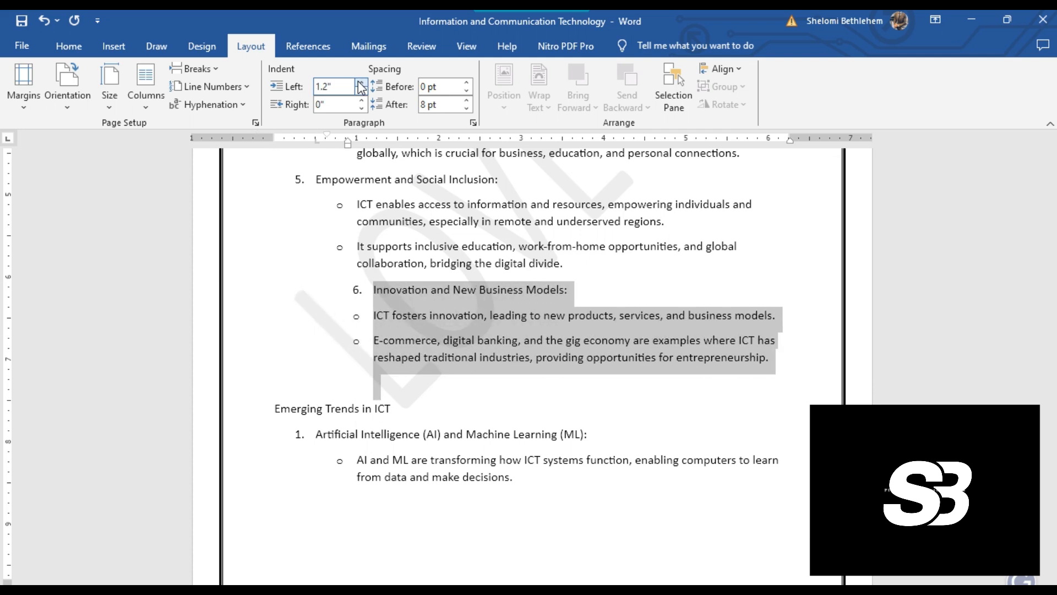
left_click(360, 83)
left_click(361, 83)
left_click(360, 83)
left_click(360, 83)
left_click(360, 83)
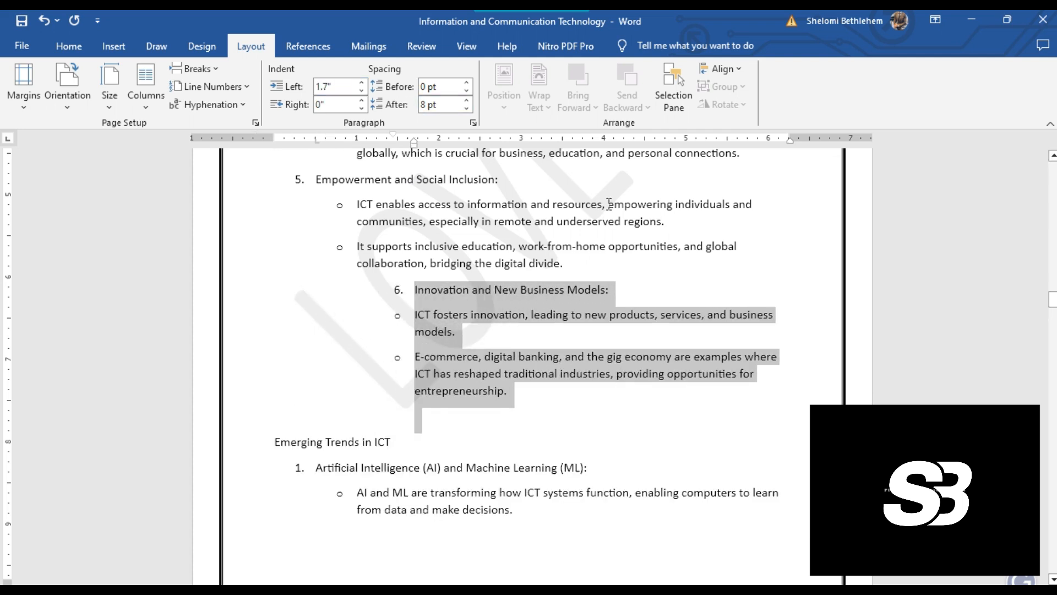
left_click(576, 219)
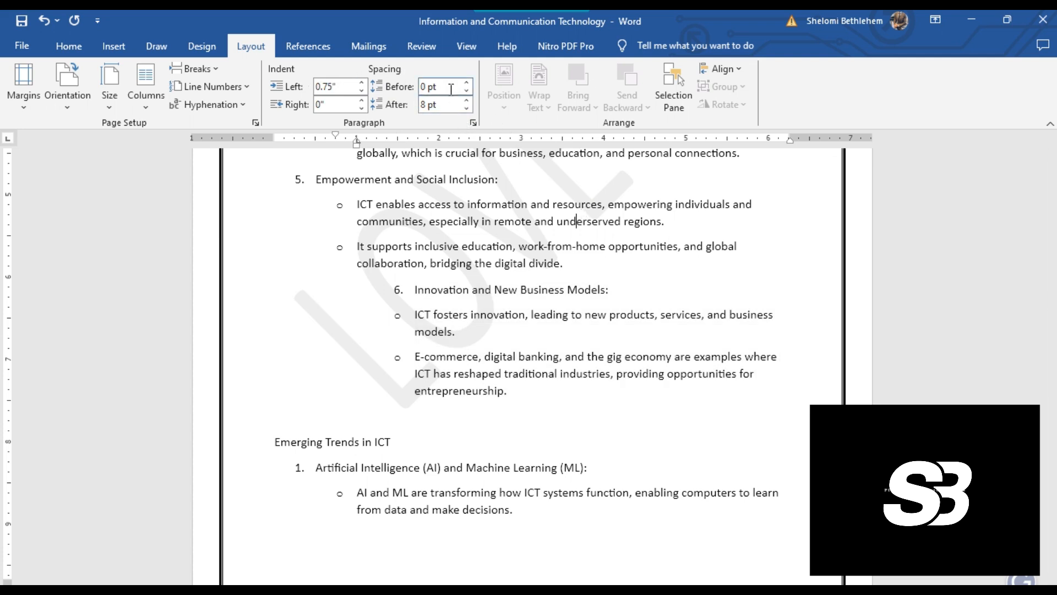
Set the paragraph spacing of the two Empowerment and Social Inclusion bullets to 6 pt before and 48 pt after
left_click_drag(613, 268, 361, 205)
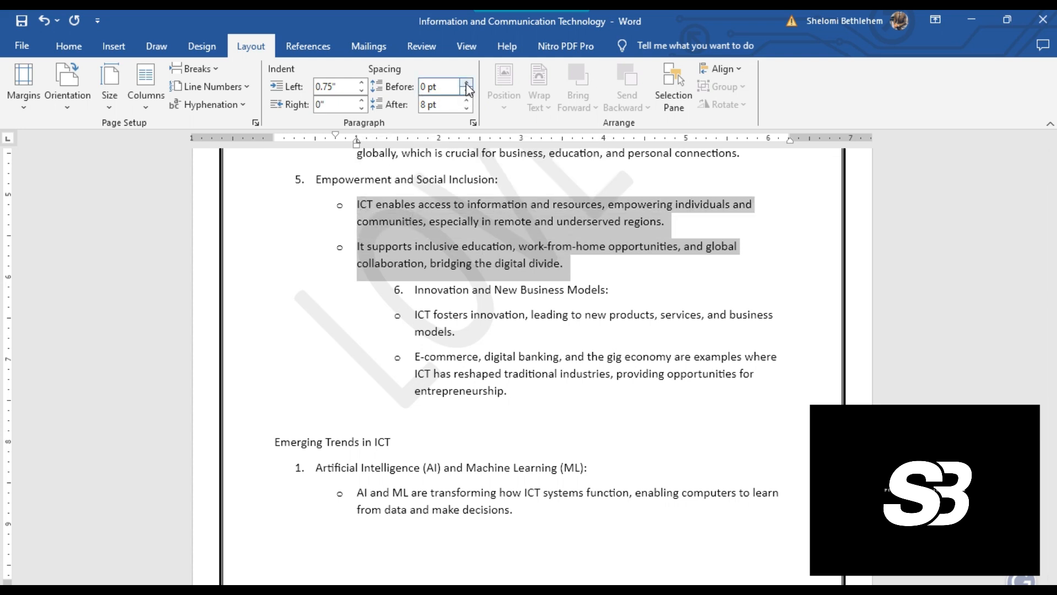
left_click(467, 101)
left_click(467, 101)
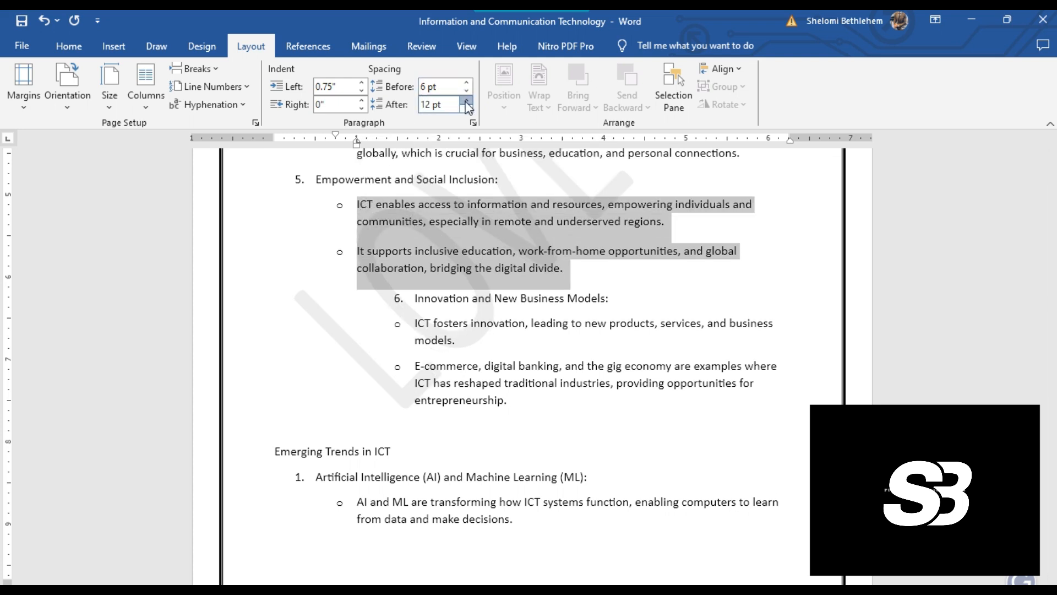
left_click(466, 100)
left_click(466, 102)
left_click(466, 102)
left_click(466, 102)
left_click(553, 221)
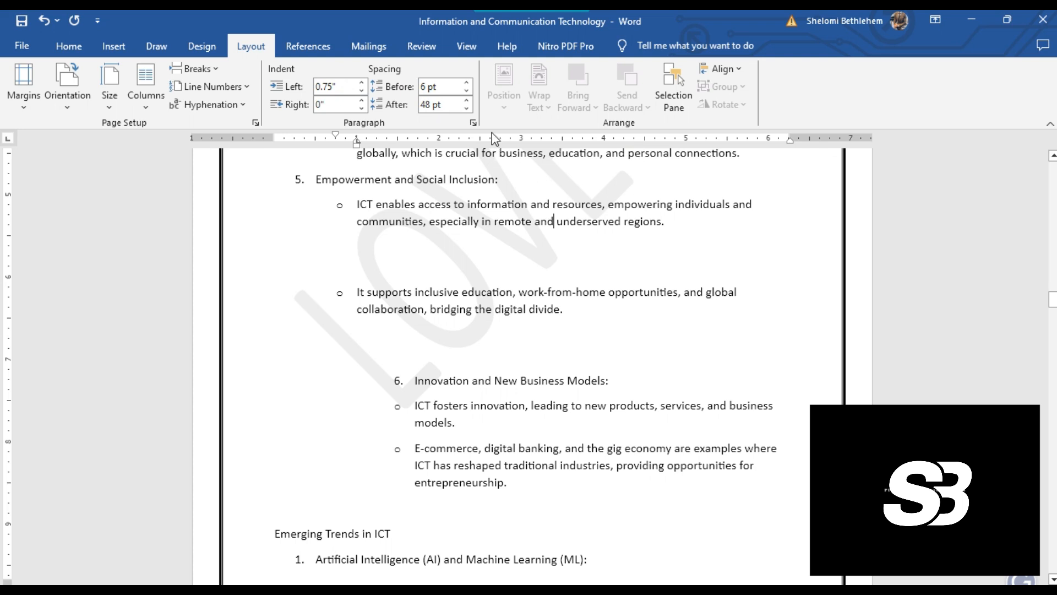
Look over the built-in table of contents styles and the footnote and endnote commands without inserting anything
left_click(311, 40)
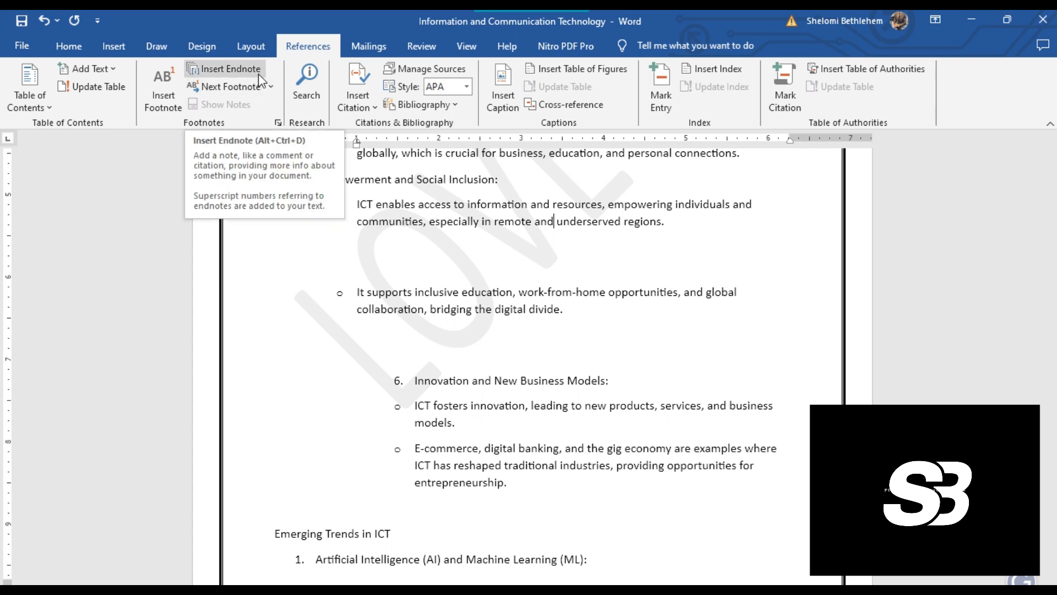
left_click(42, 108)
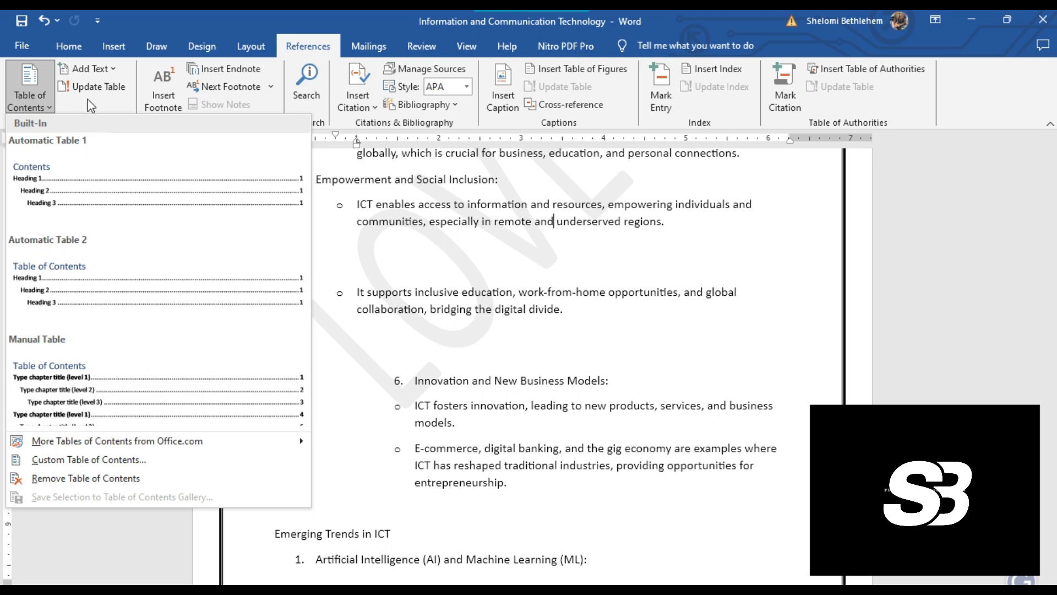
left_click(205, 16)
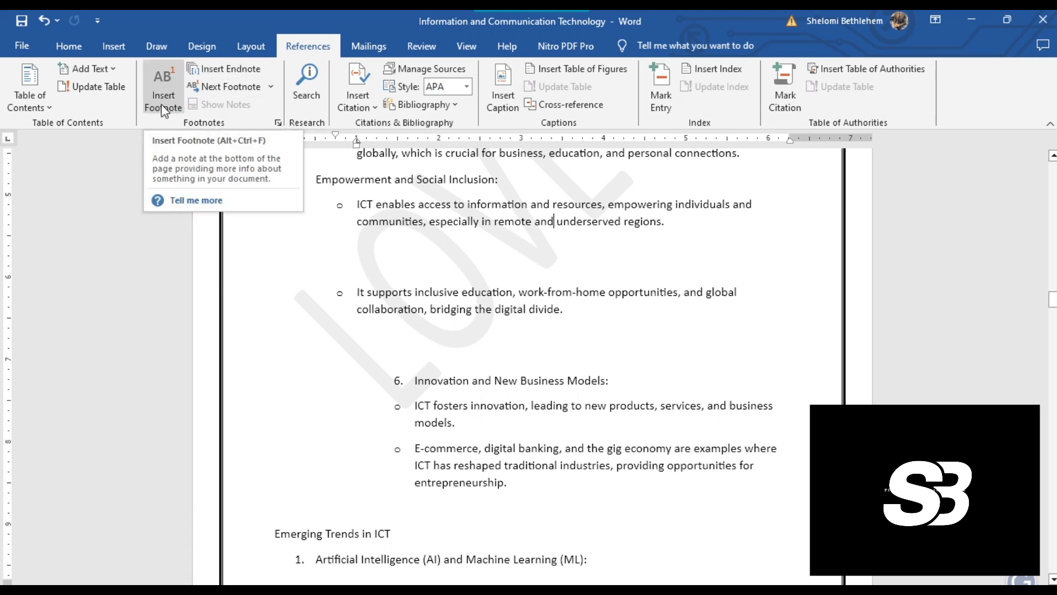
scroll(463, 434, "down", 6)
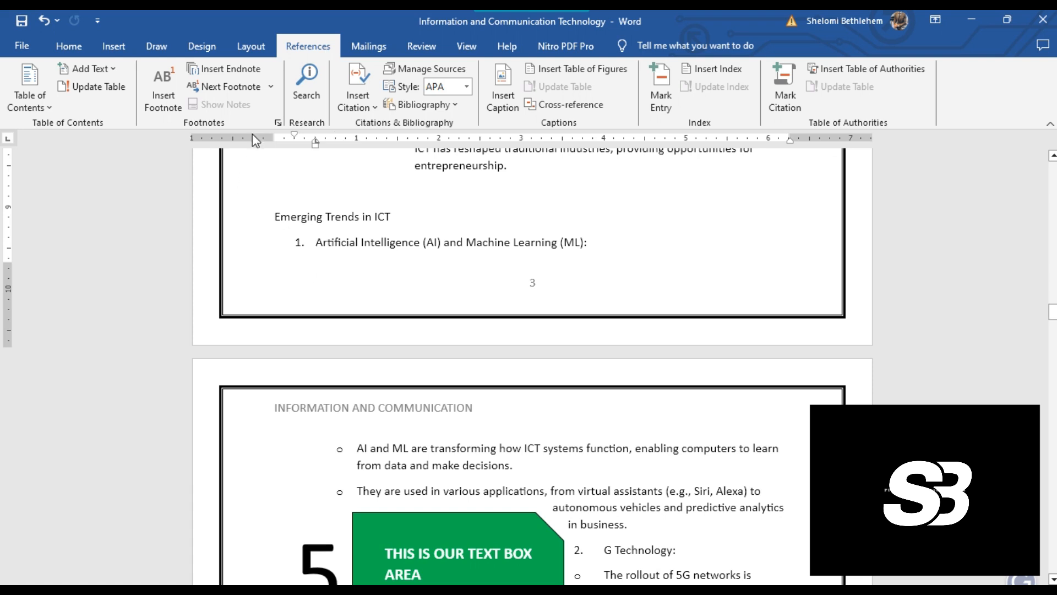
left_click(242, 69)
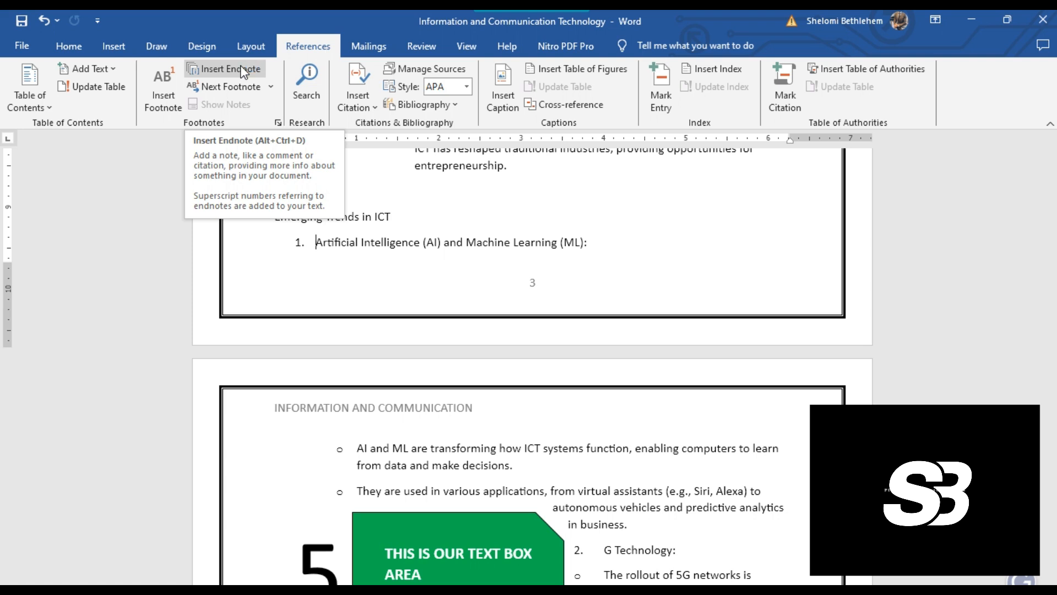
Switch to the Relevant Readings 1 document and read the Footnotes section, marking the usage and advantages text
key("alt+Tab")
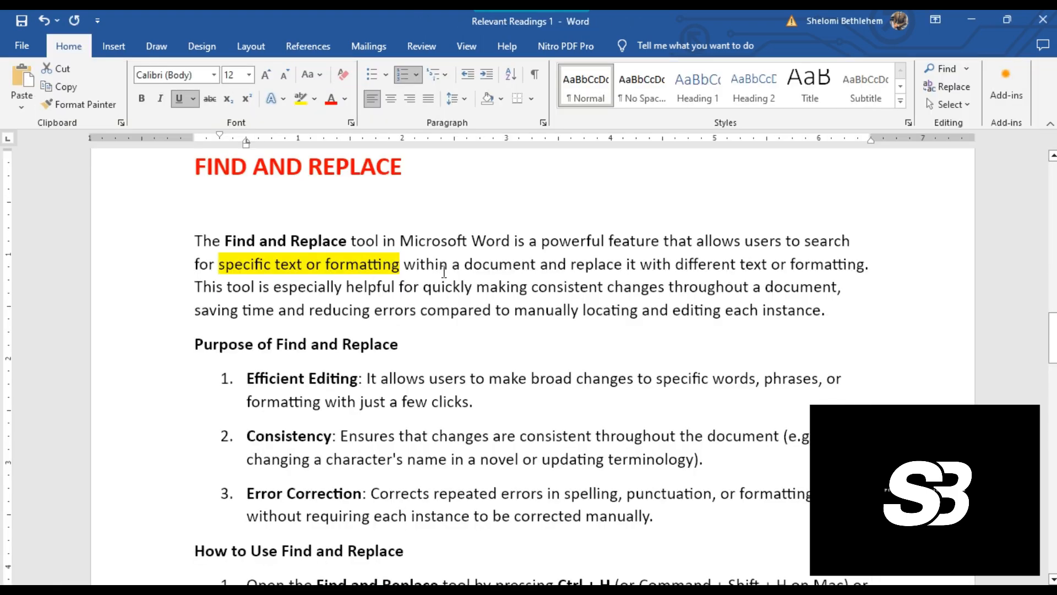
scroll(498, 275, "down", 10)
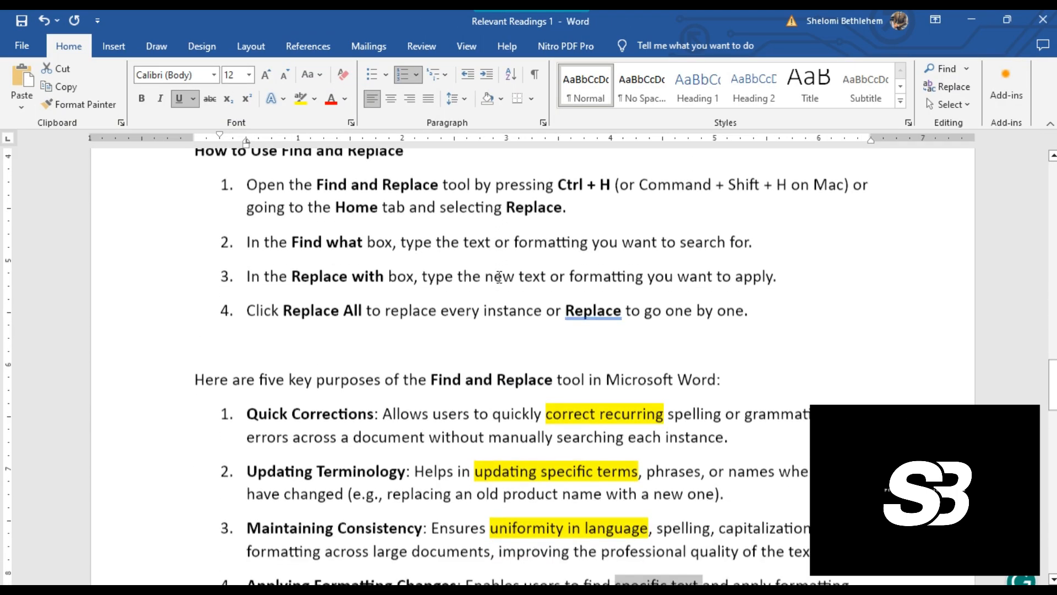
scroll(500, 276, "down", 10)
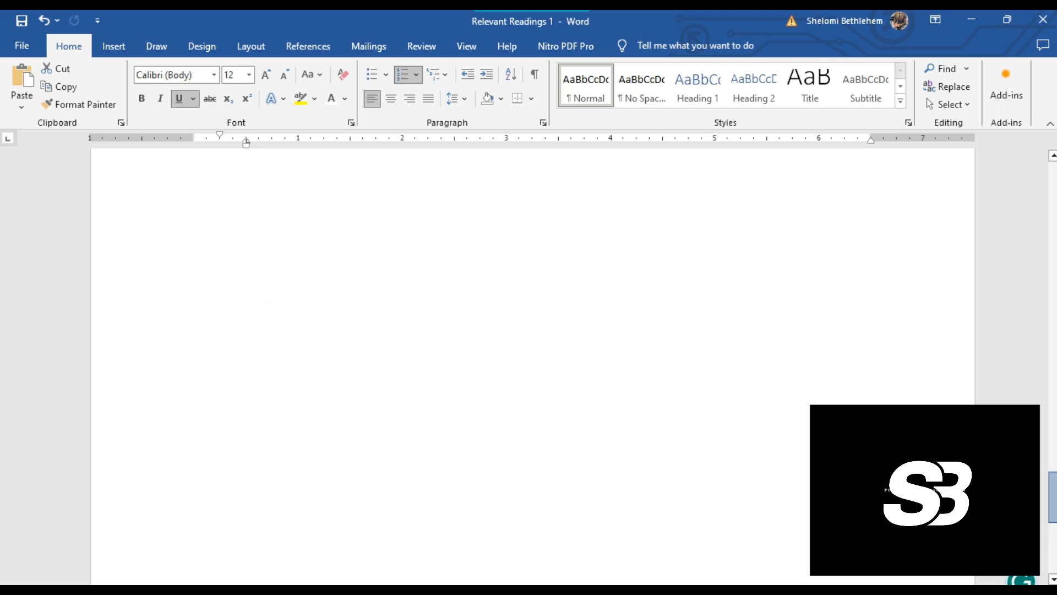
key("ctrl+Home")
scroll(340, 302, "down", 3)
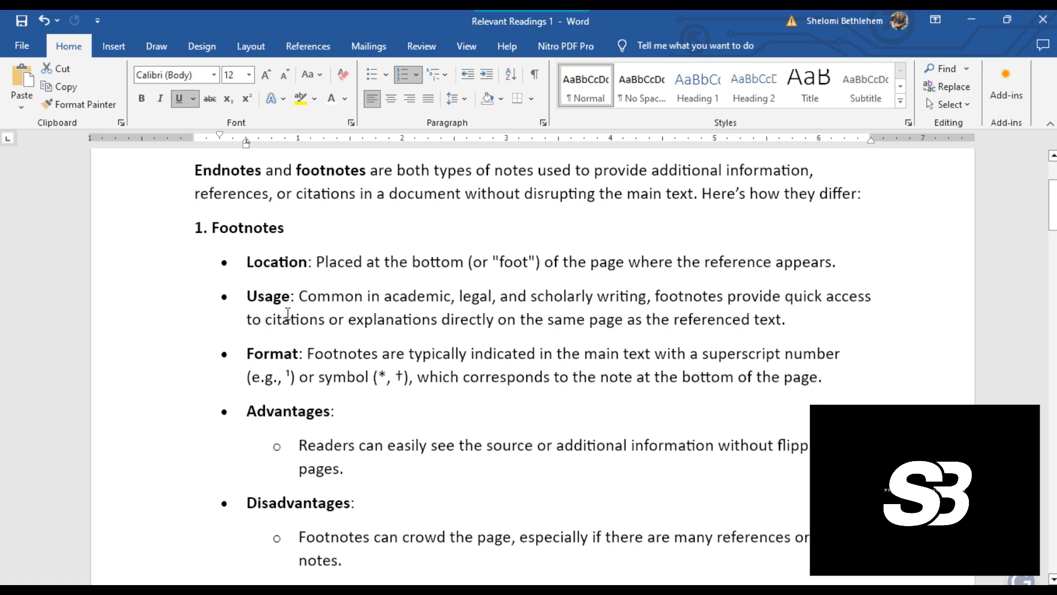
left_click_drag(299, 300, 638, 306)
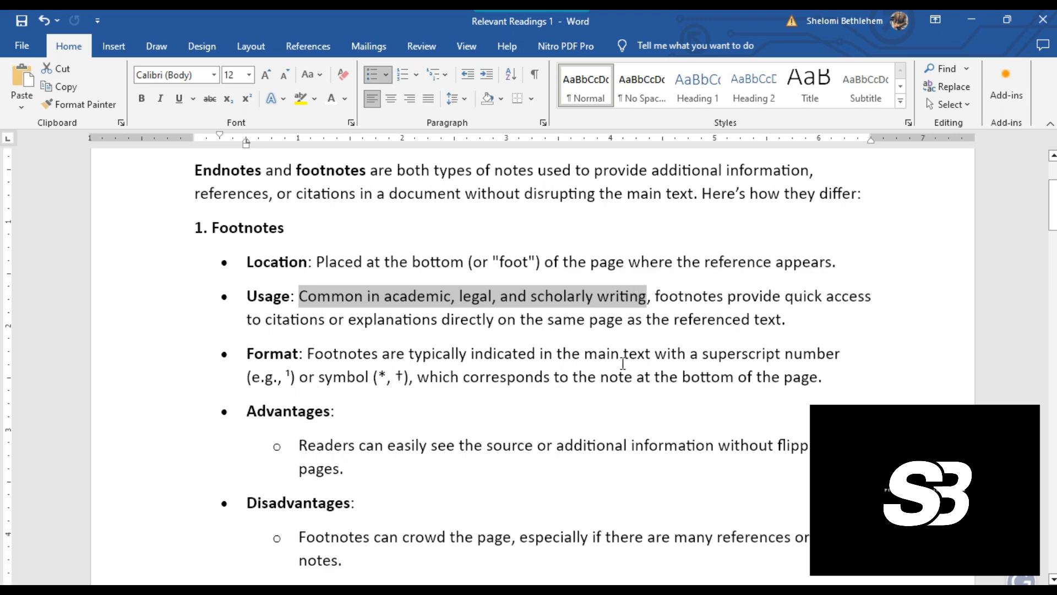
scroll(632, 363, "down", 3)
left_click(336, 312)
left_click_drag(337, 312, 299, 285)
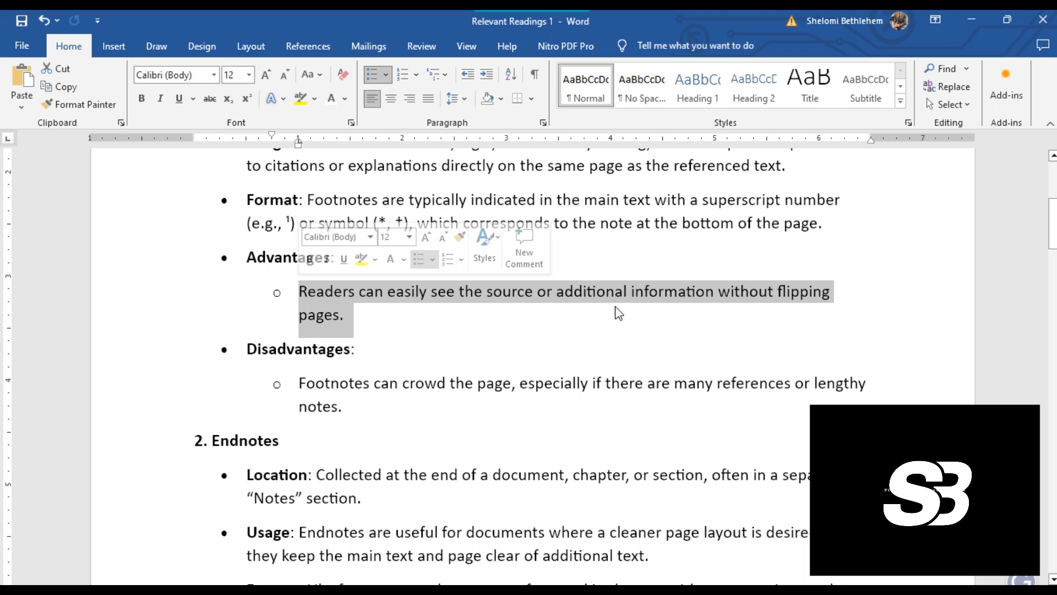
Read the footnote disadvantages and the Endnotes section, marking the text on where endnotes are located
scroll(439, 415, "down", 4)
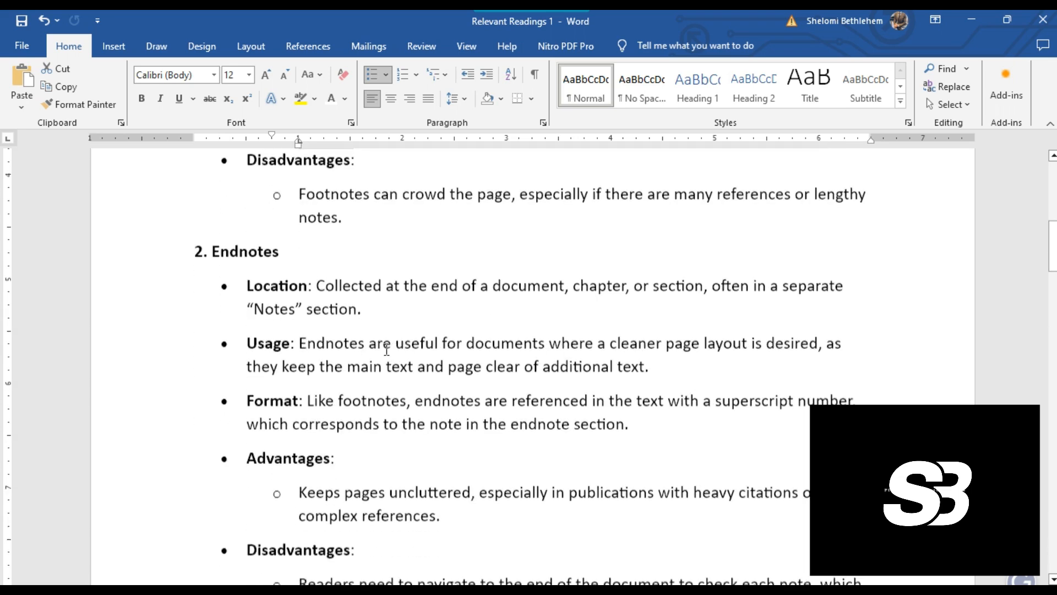
scroll(350, 207, "up", 1)
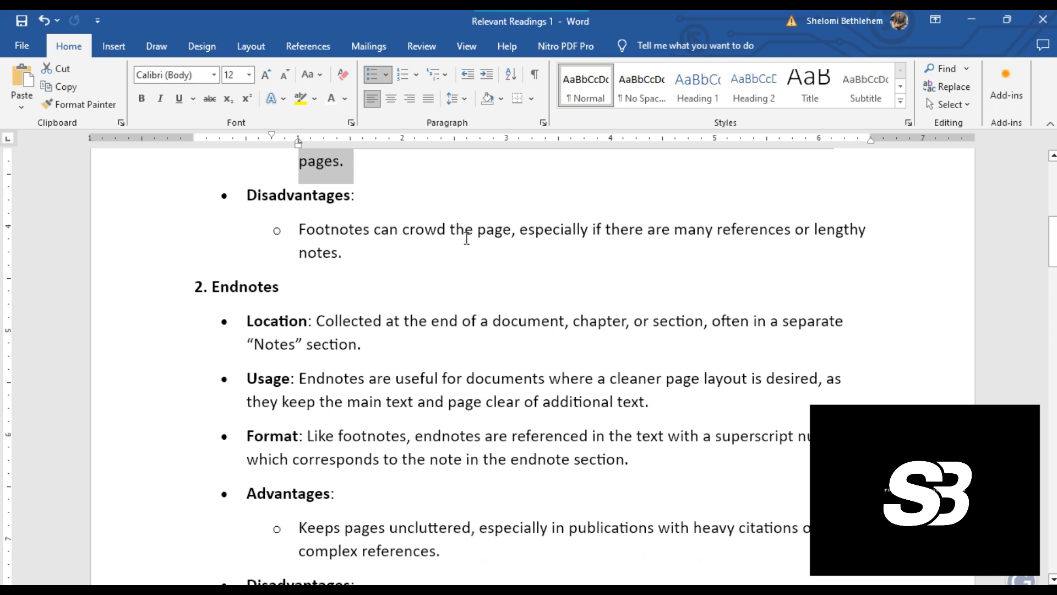
left_click_drag(301, 231, 380, 232)
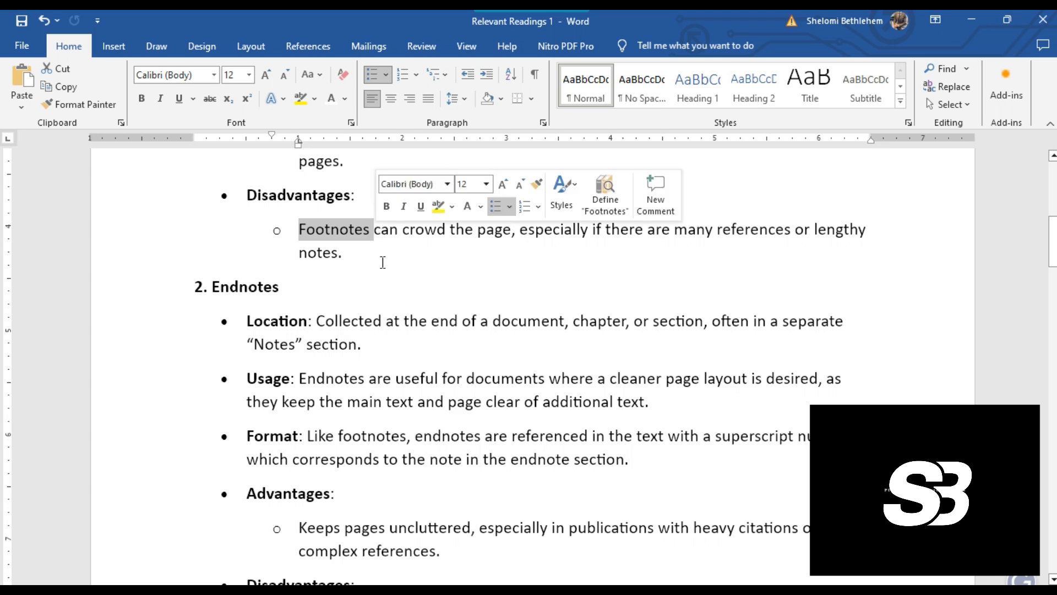
left_click(382, 262)
scroll(427, 234, "up", 5)
scroll(424, 235, "up", 2)
scroll(424, 235, "down", 2)
scroll(547, 283, "down", 3)
scroll(547, 284, "down", 5)
scroll(545, 284, "up", 4)
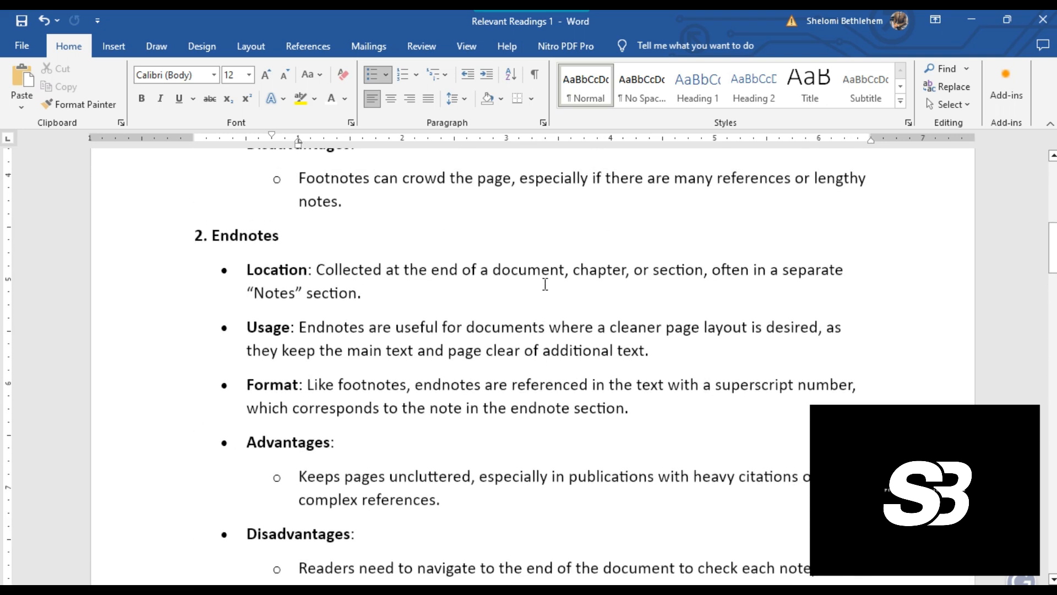
left_click_drag(317, 270, 543, 275)
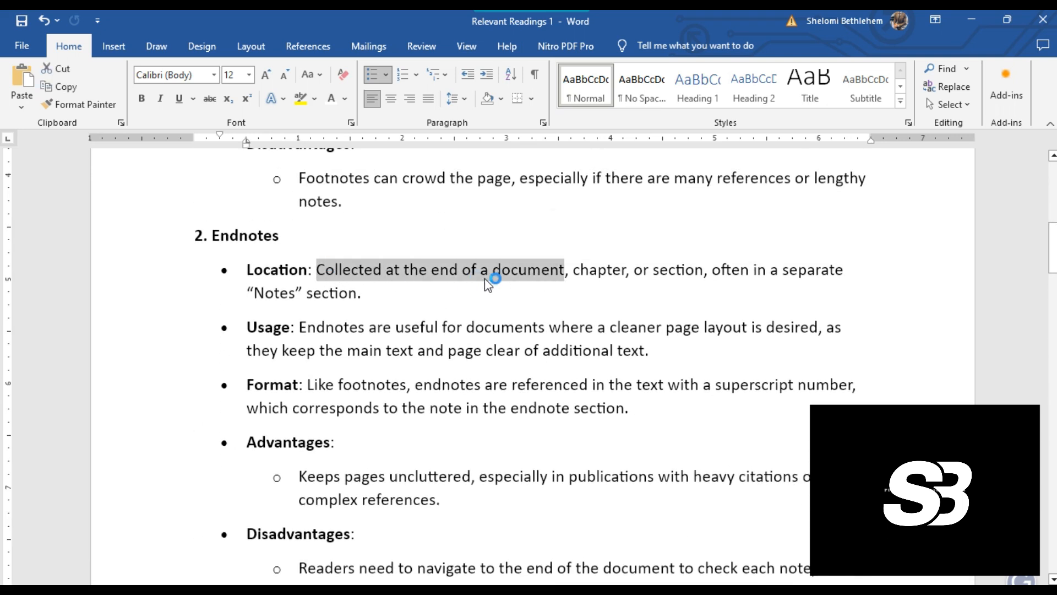
Highlight the words "Collected at the end of a document" in yellow in the Endnotes Location bullet
left_click(300, 98)
left_click(628, 308)
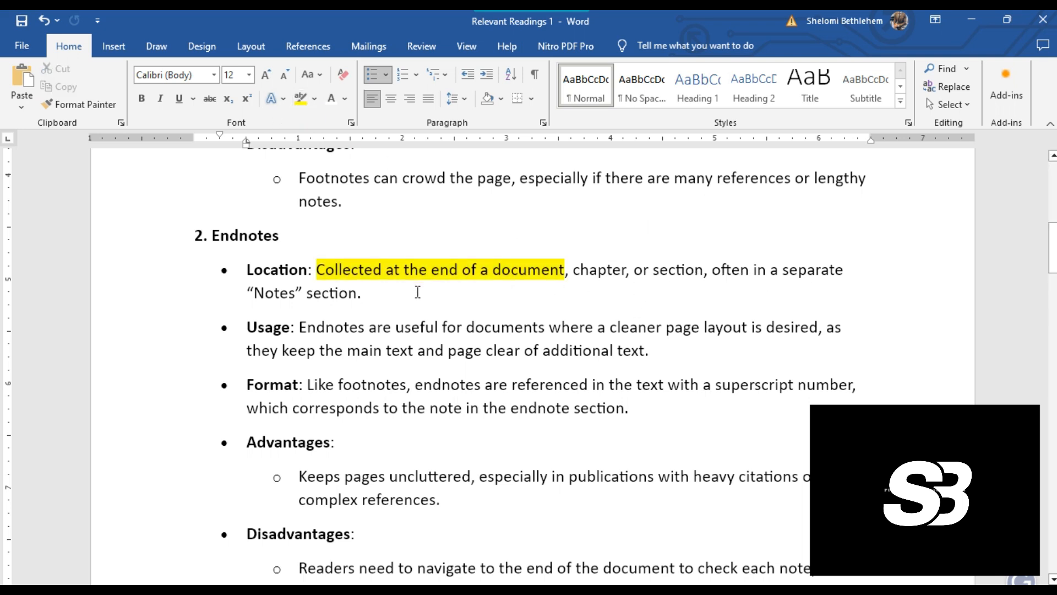
left_click_drag(362, 292, 255, 293)
left_click(393, 327)
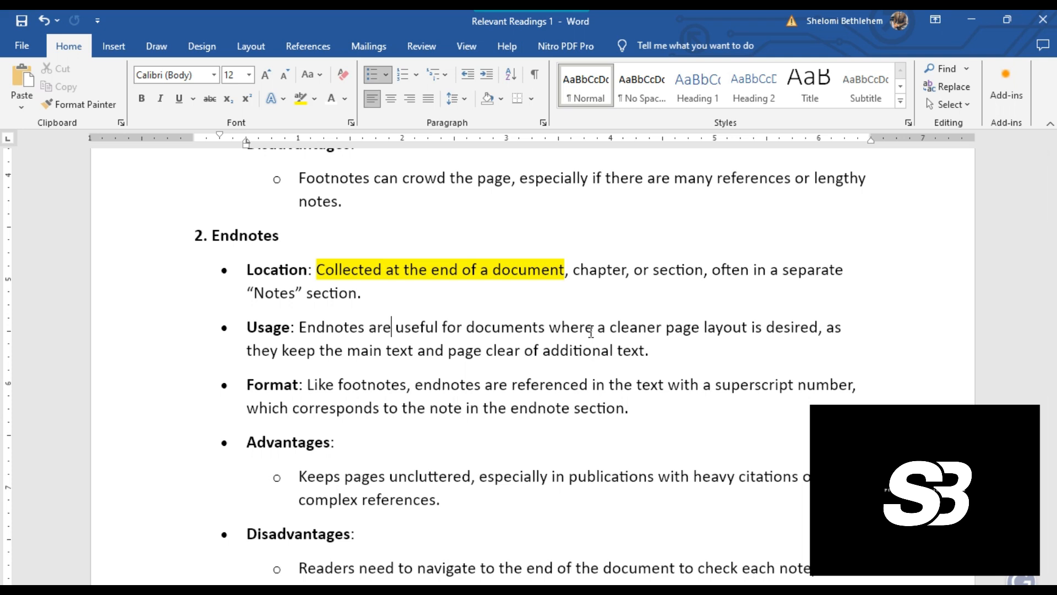
Read the Endnotes advantages and disadvantages, and return to the Footnotes heading at the start of the document
scroll(654, 462, "down", 5)
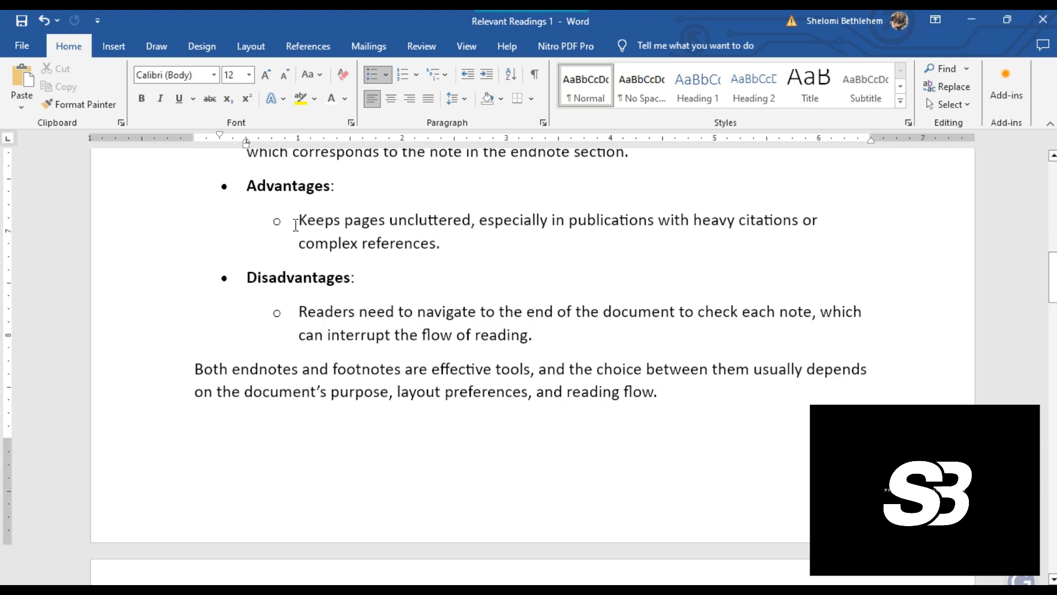
scroll(275, 231, "up", 7)
left_click_drag(235, 385, 208, 389)
key("ctrl+Home")
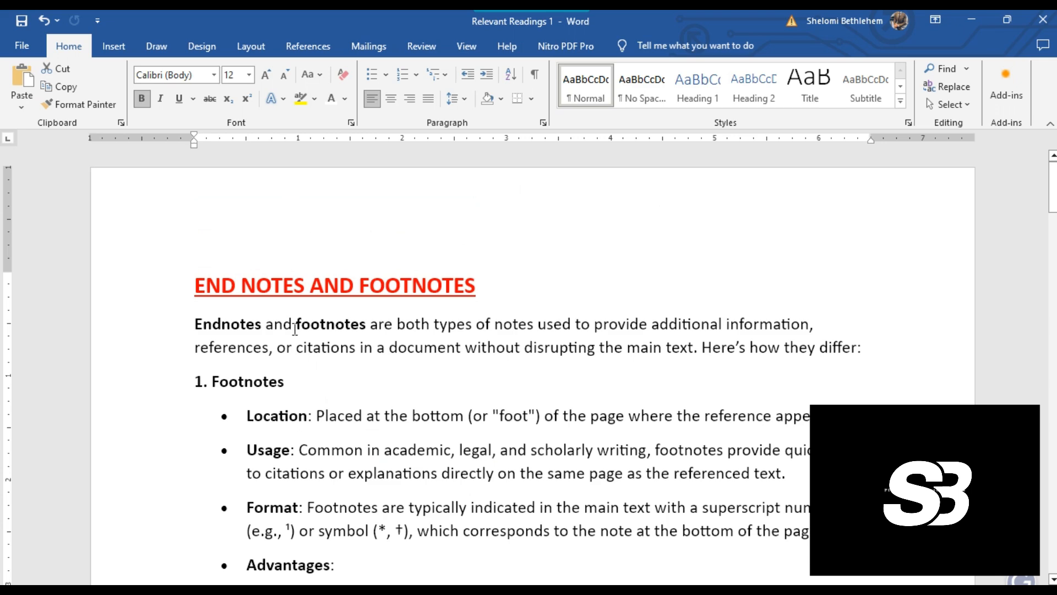
left_click_drag(286, 381, 208, 347)
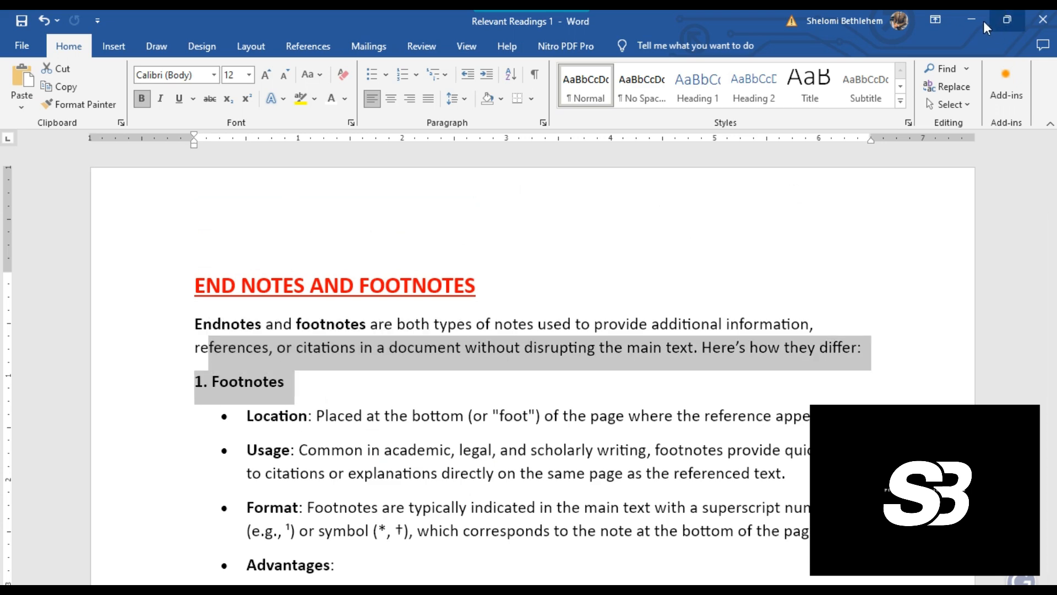
Switch back to the Information and Communication Technology document and look over the built-in bibliography styles and the mailing and review commands
left_click(984, 21)
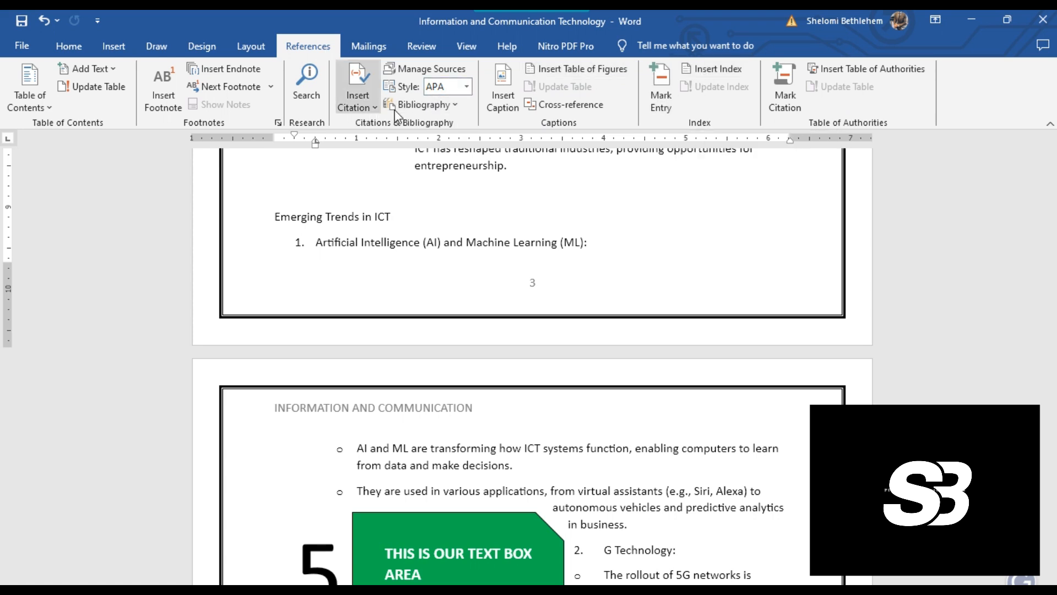
left_click(454, 105)
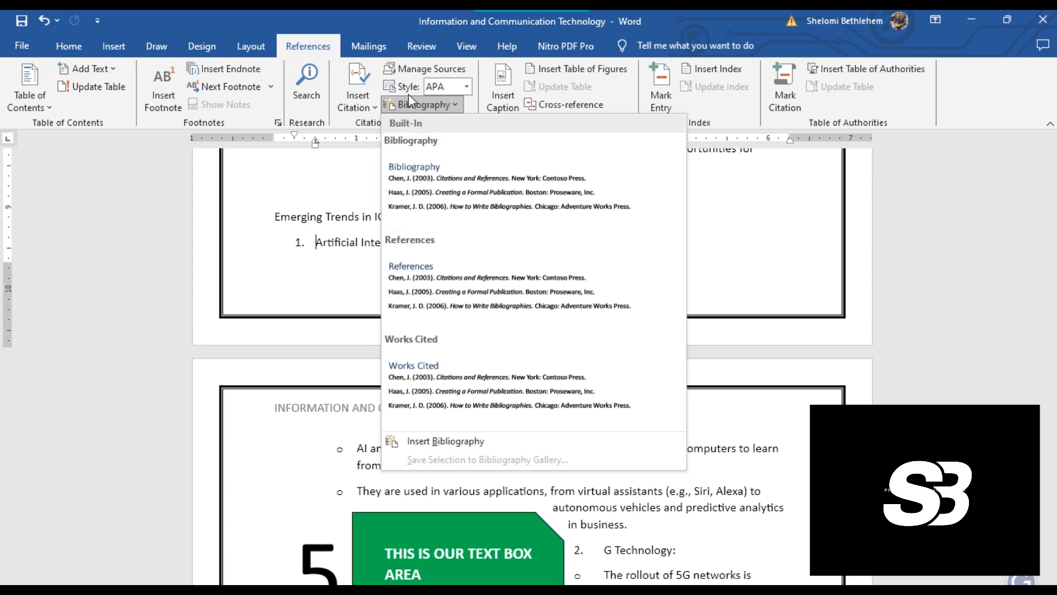
left_click(369, 44)
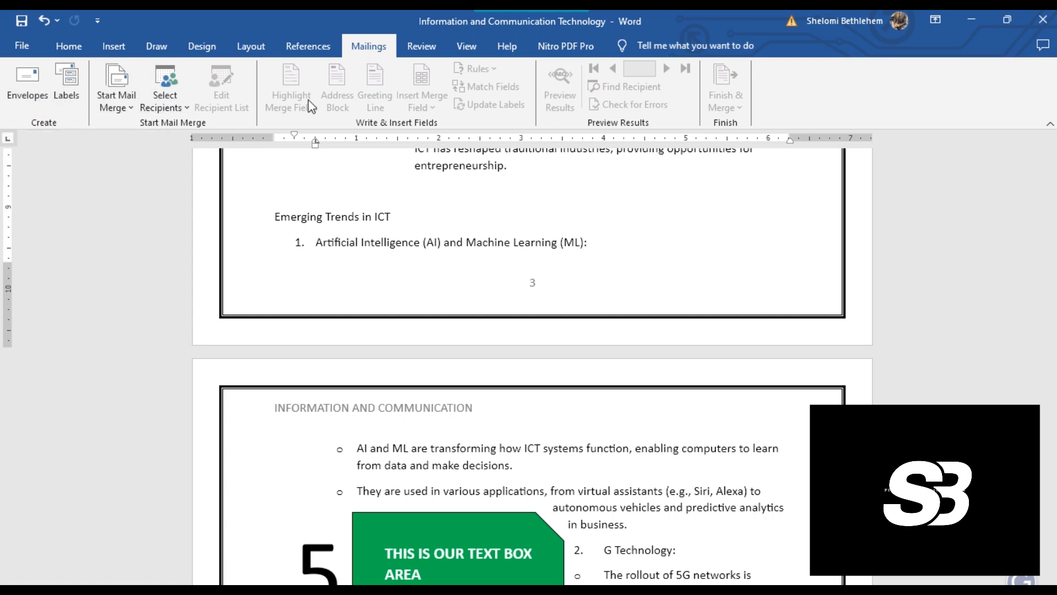
left_click(422, 46)
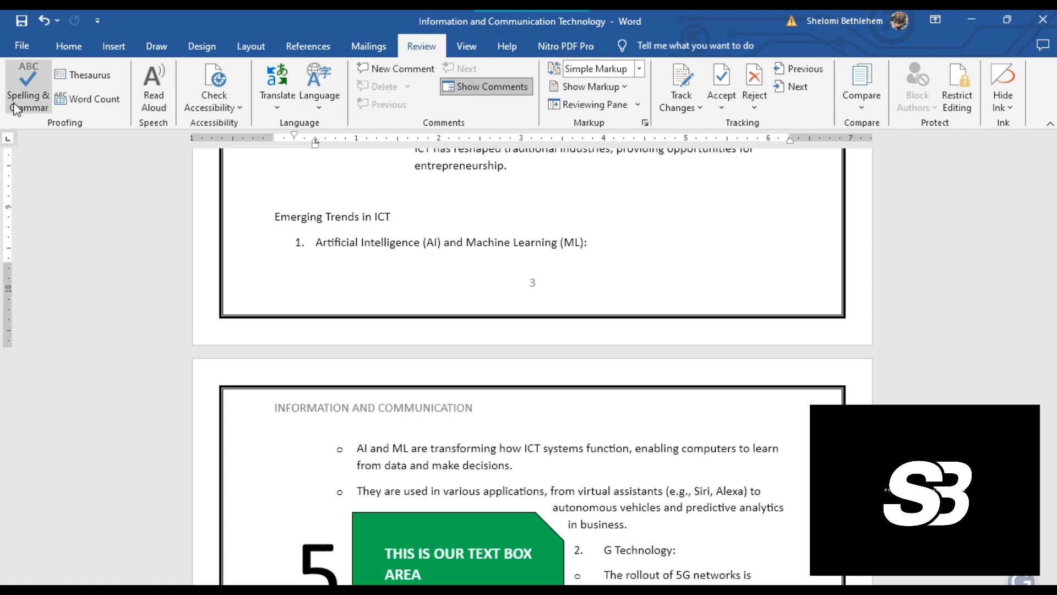
Misspell "fosters" as "fostTers" in the first bullet under Innovation and New Business Models
scroll(501, 292, "up", 5)
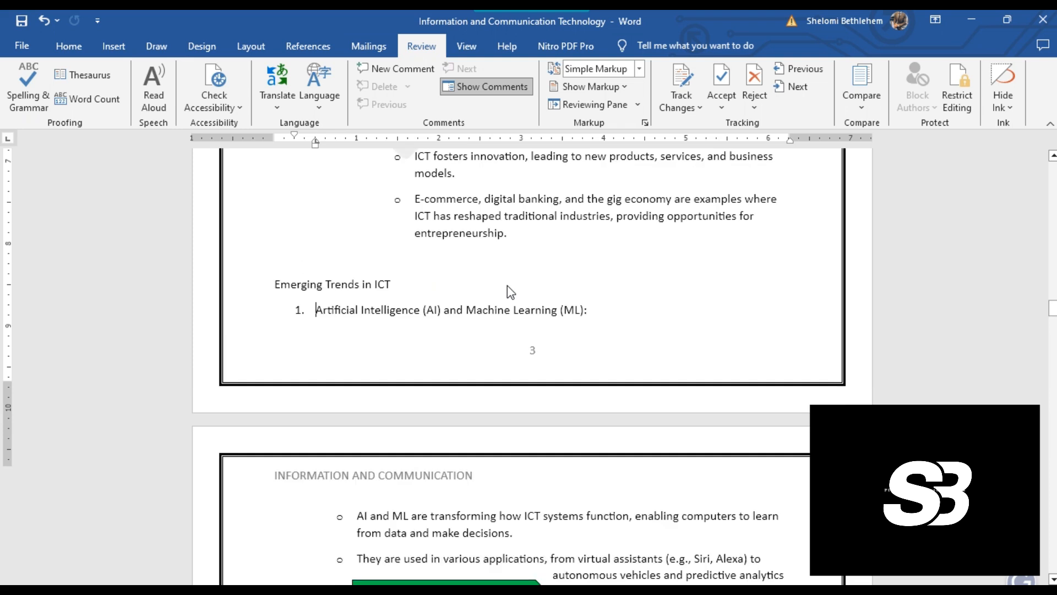
left_click(453, 325)
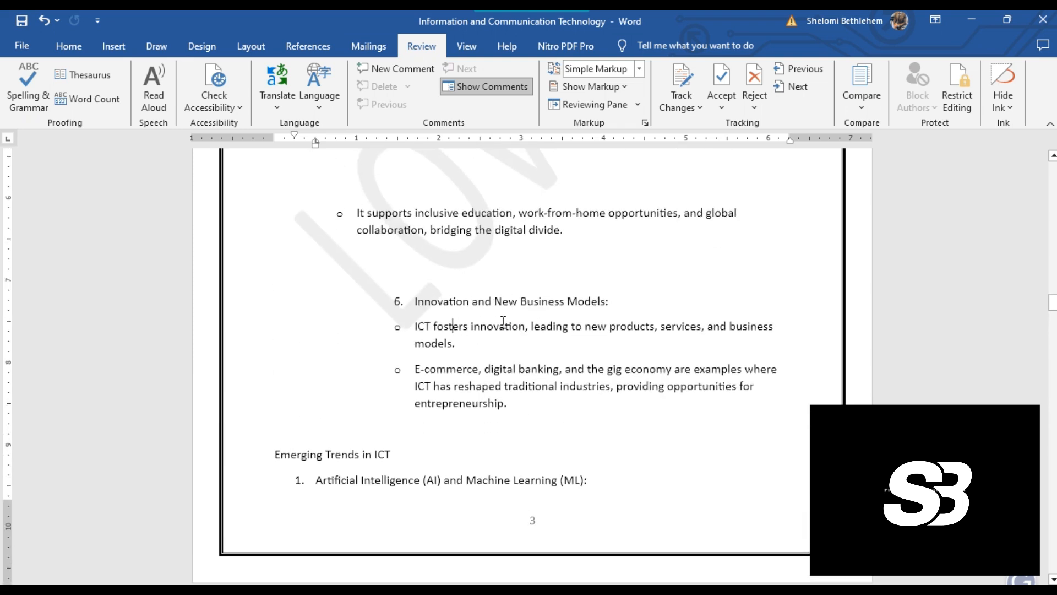
type("T")
left_click(521, 301)
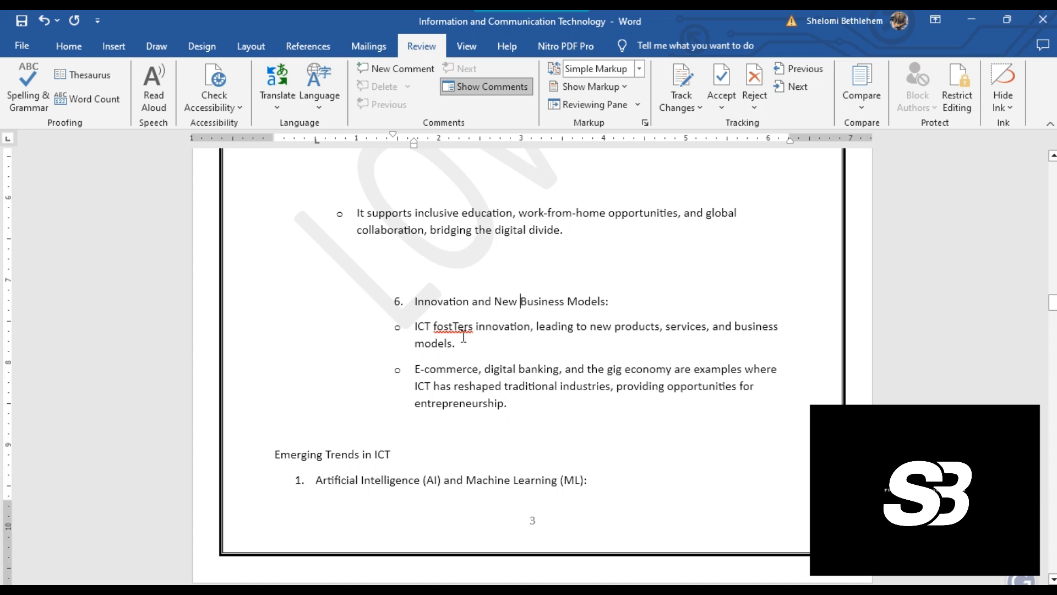
scroll(464, 337, "up", 5, "ctrl")
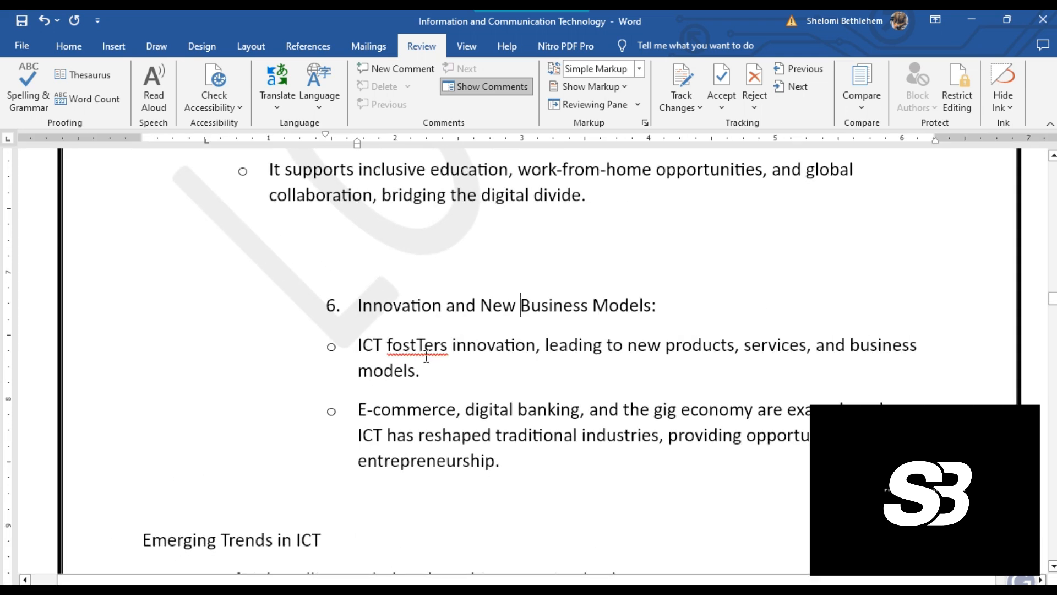
Replace the misspelled word "fostTers" with the suggested spelling "fosters"
left_click_drag(450, 346, 388, 345)
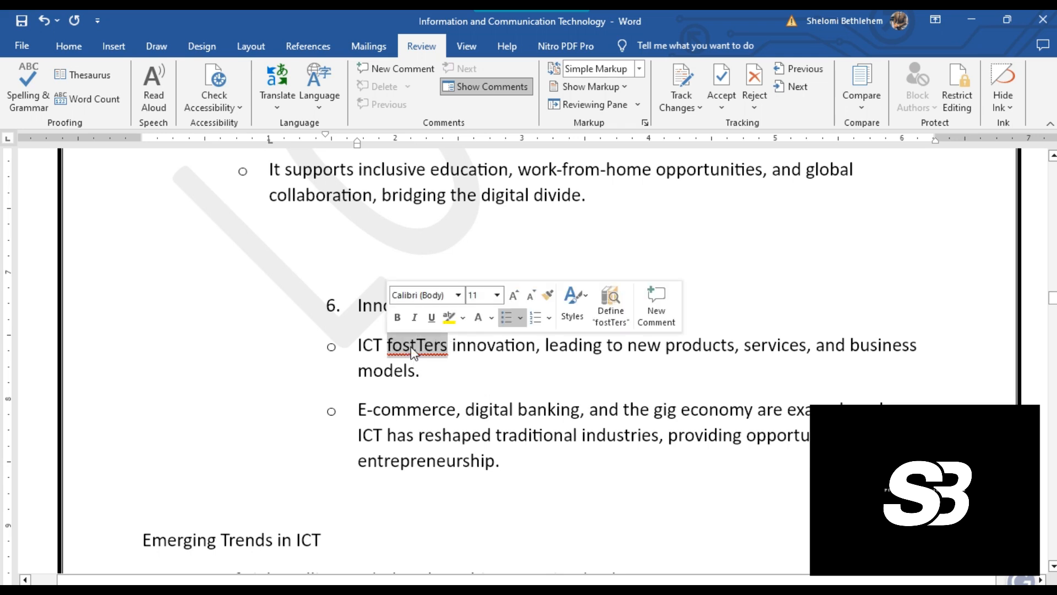
right_click(416, 350)
key("Escape")
right_click(414, 346)
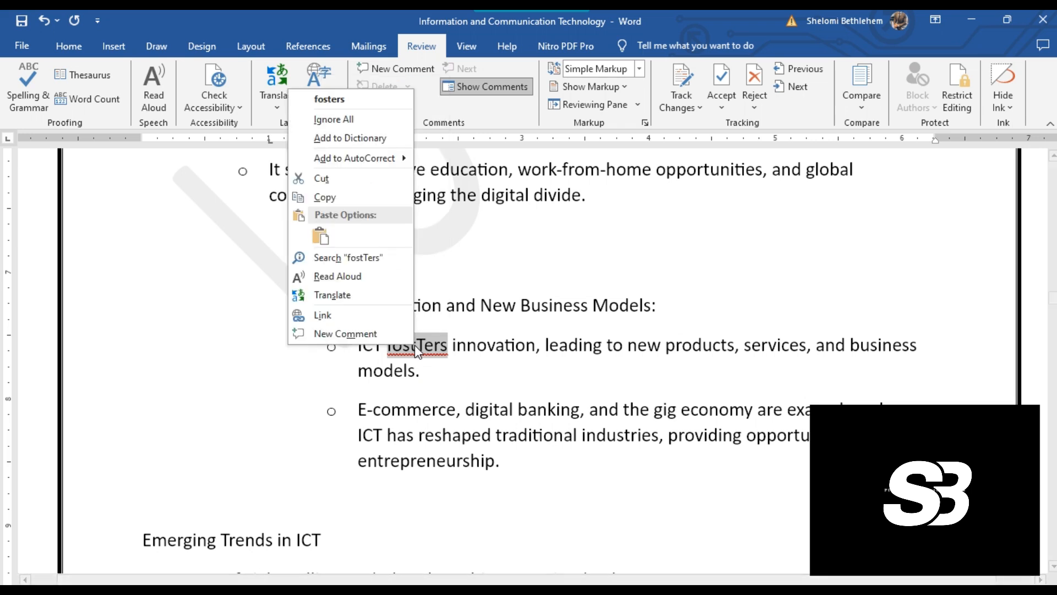
left_click(352, 102)
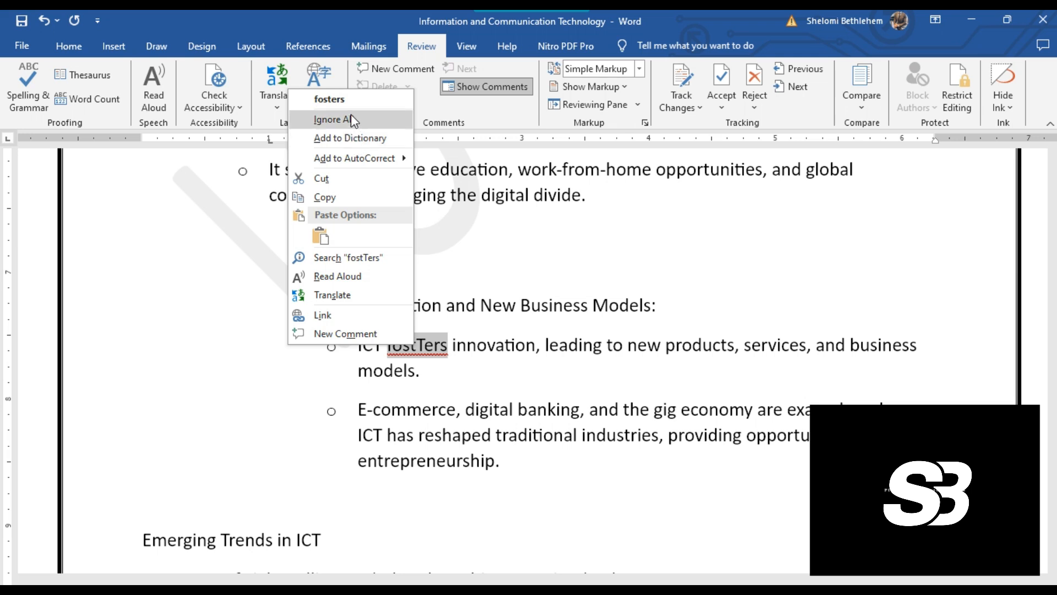
left_click(338, 99)
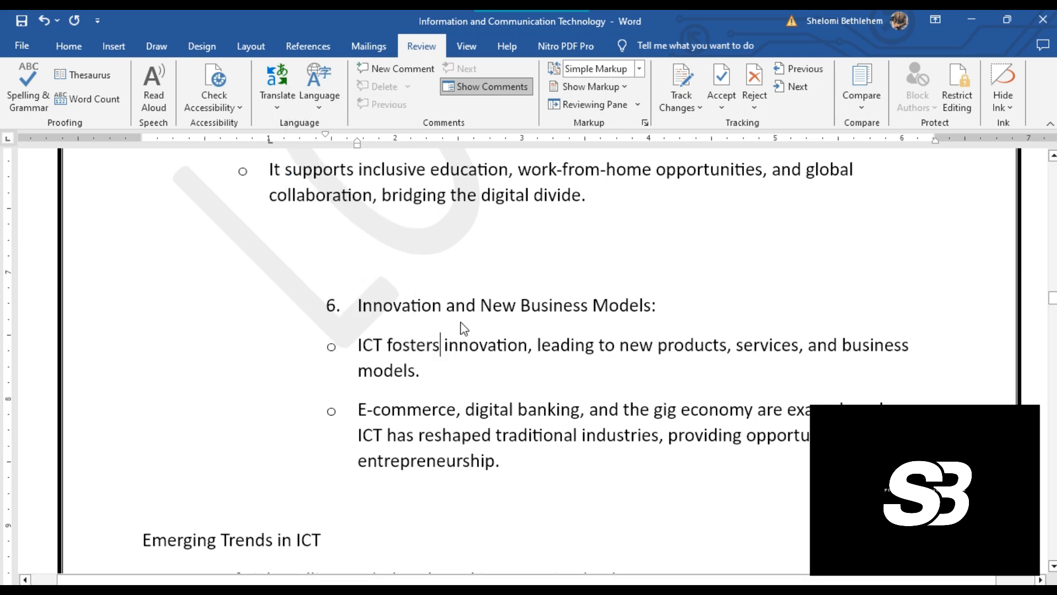
Insert the faulty words "to an new" before "new products" in the ICT fosters innovation bullet
left_click(615, 346)
type("to an")
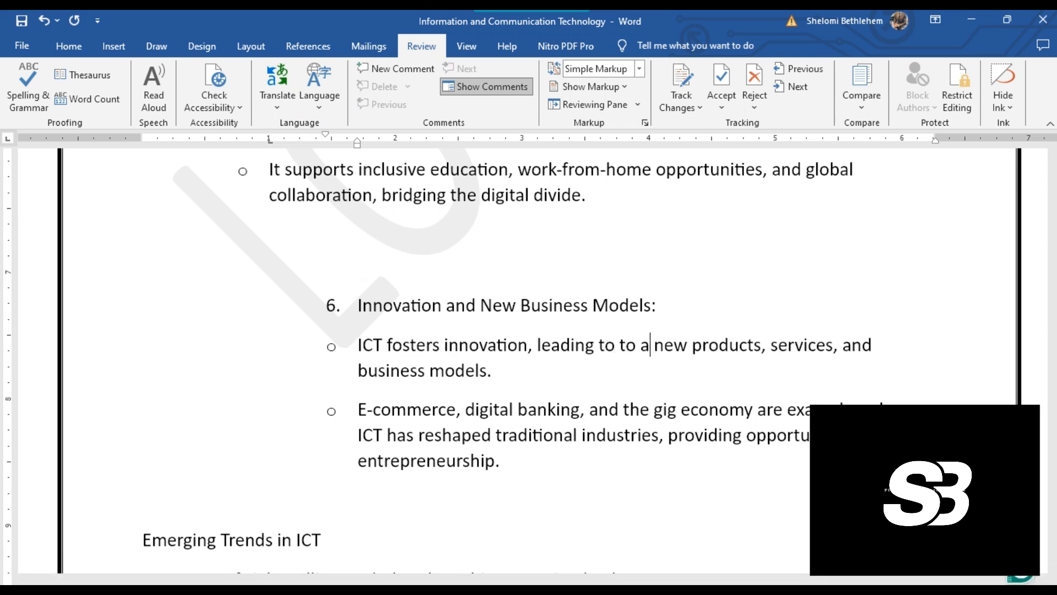
type(" en")
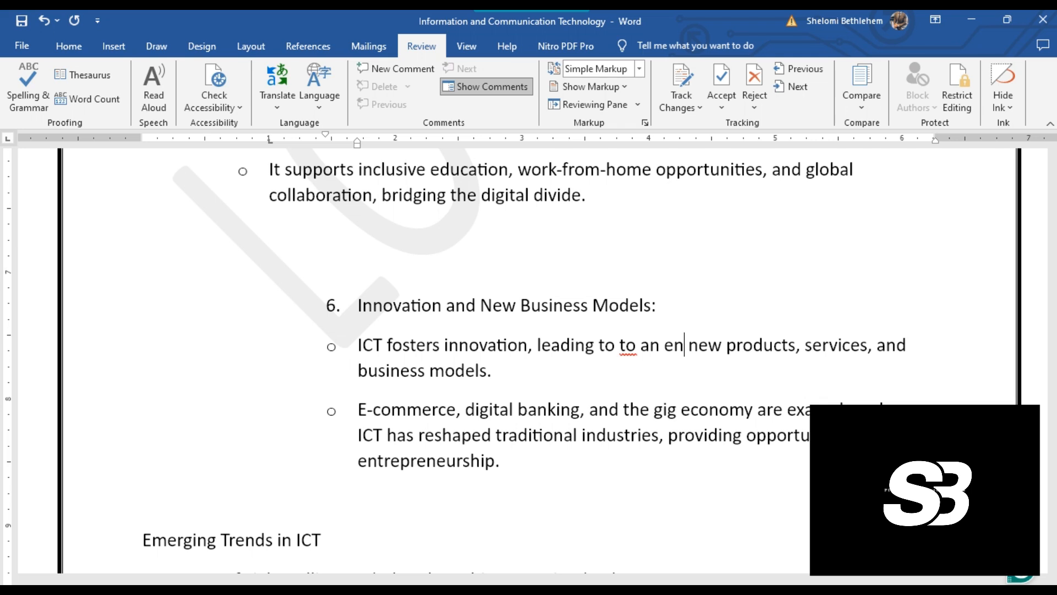
key("BackSpace")
type("ew")
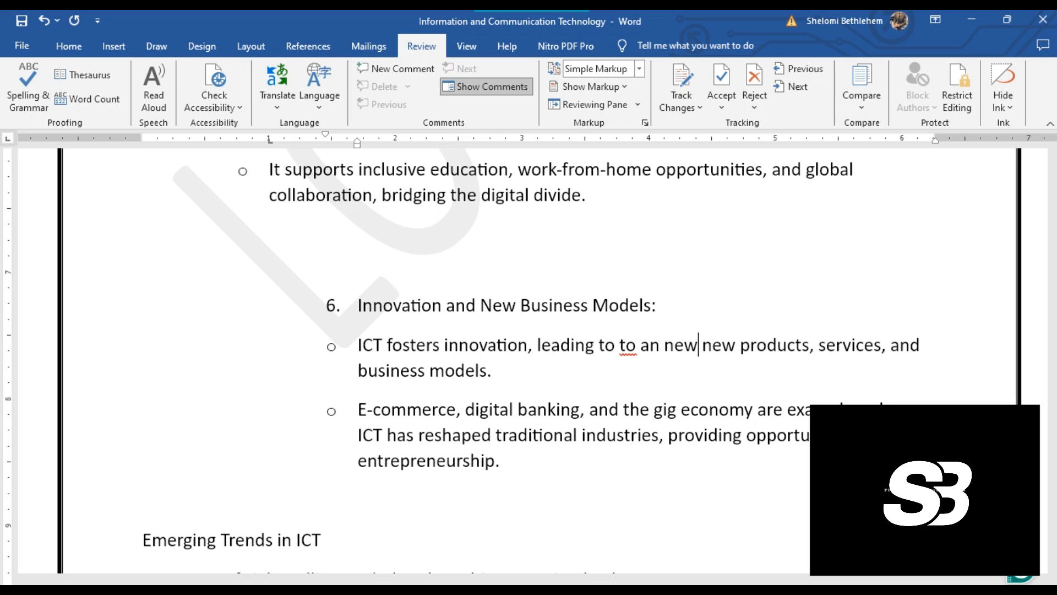
left_click(511, 376)
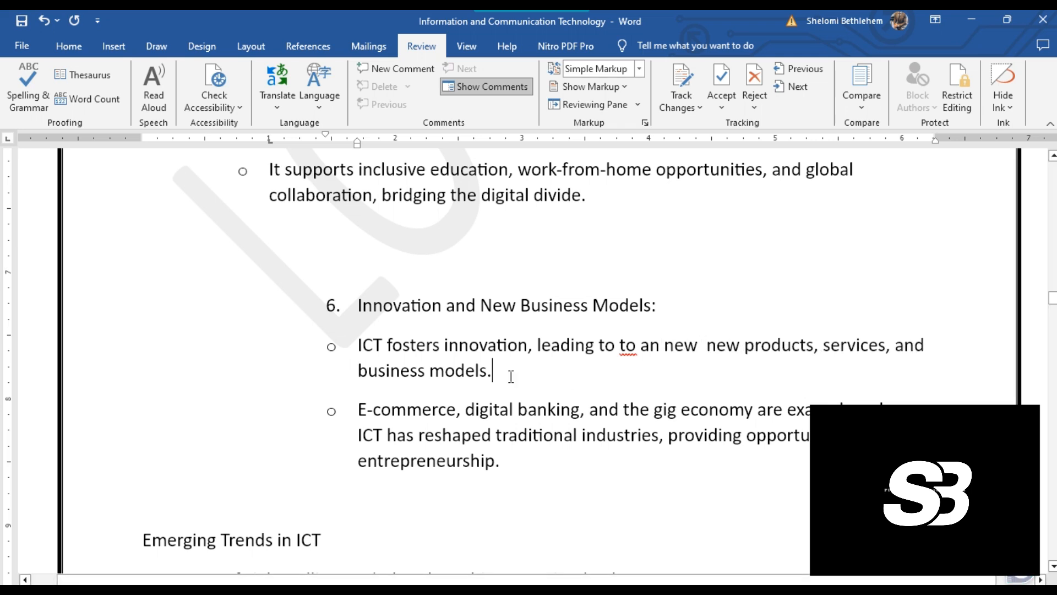
left_click(608, 427)
Apply the grammar suggestion "new new" to the double-spaced words and delete the repeated "new"
right_click(687, 343)
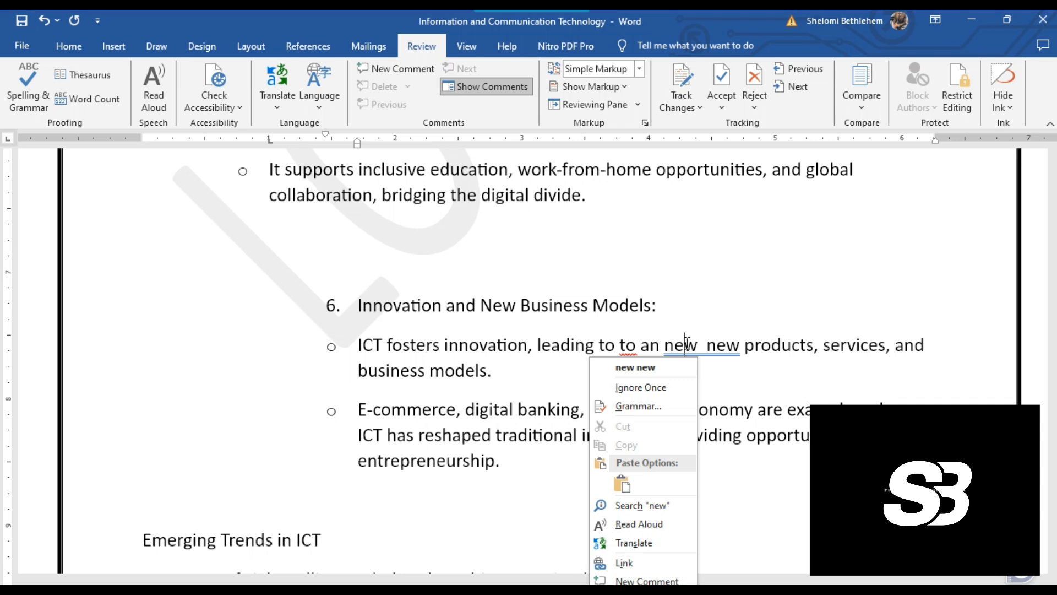
left_click(680, 369)
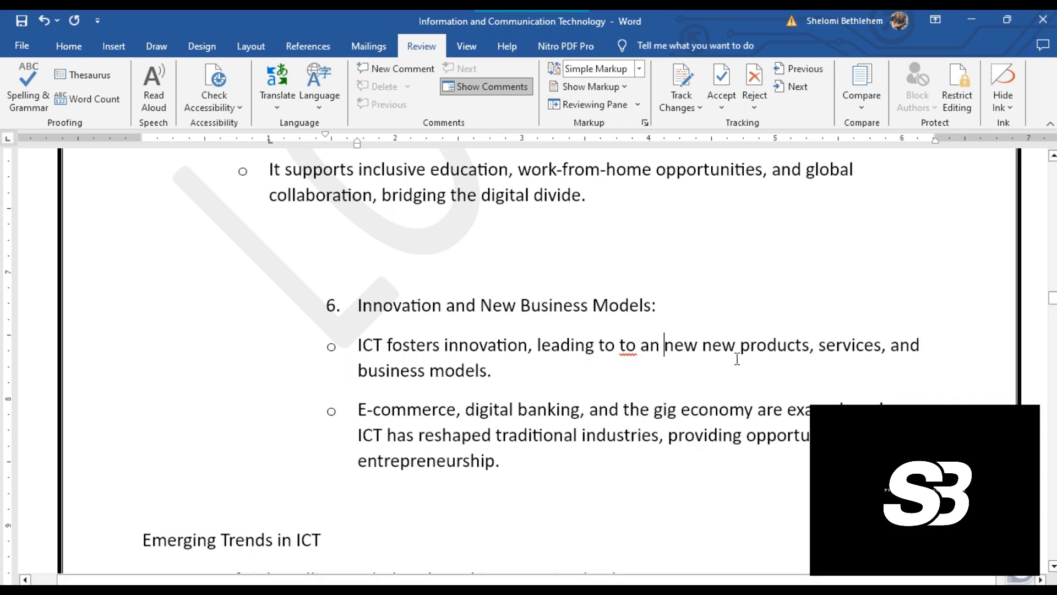
left_click_drag(703, 340, 666, 344)
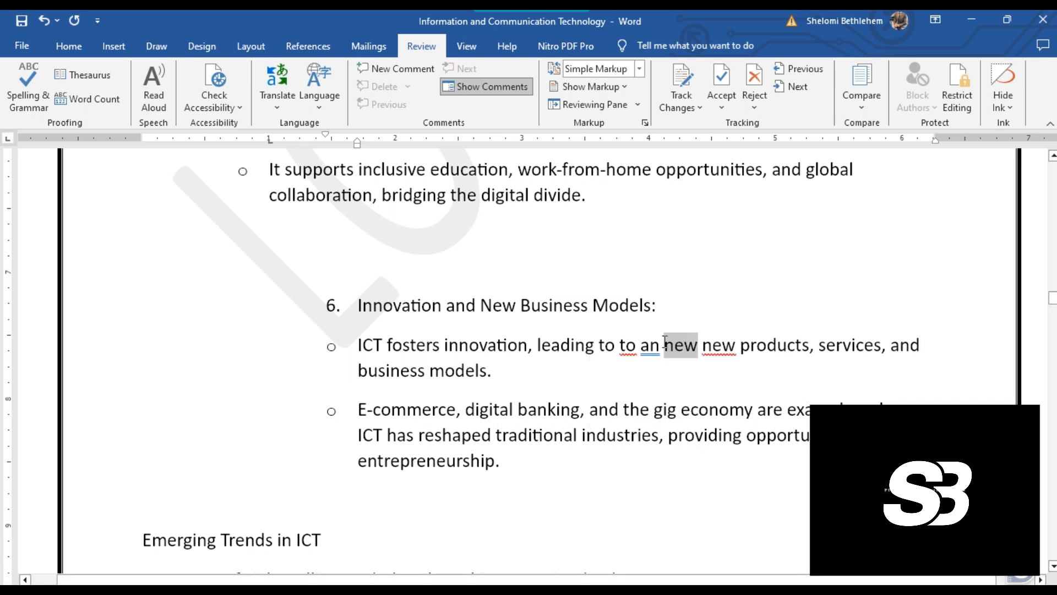
key("Delete")
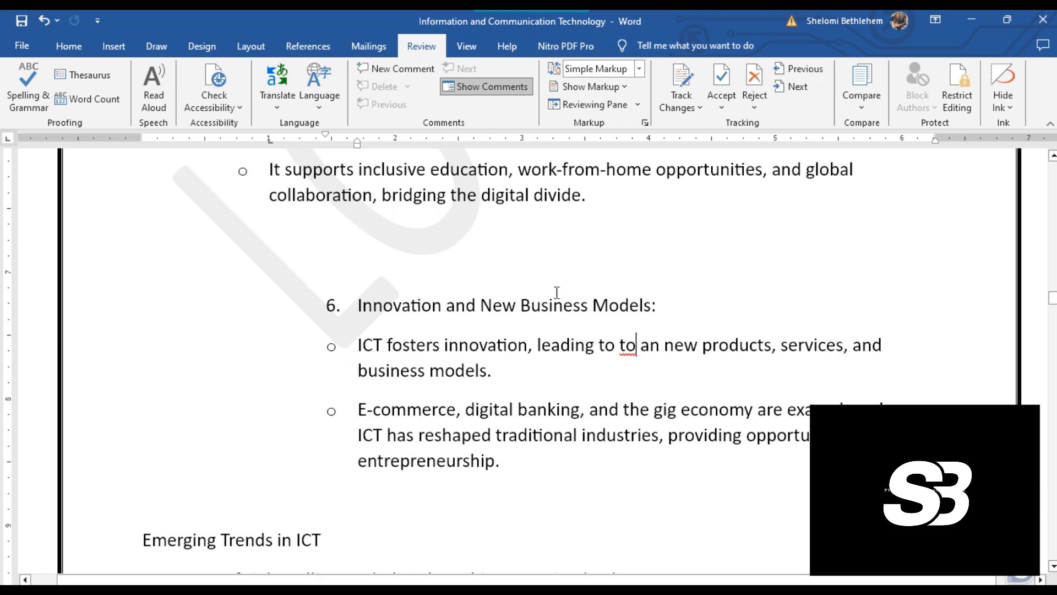
Run the spelling and grammar check on the repeated word "to" and close it without changing the text
left_click(35, 99)
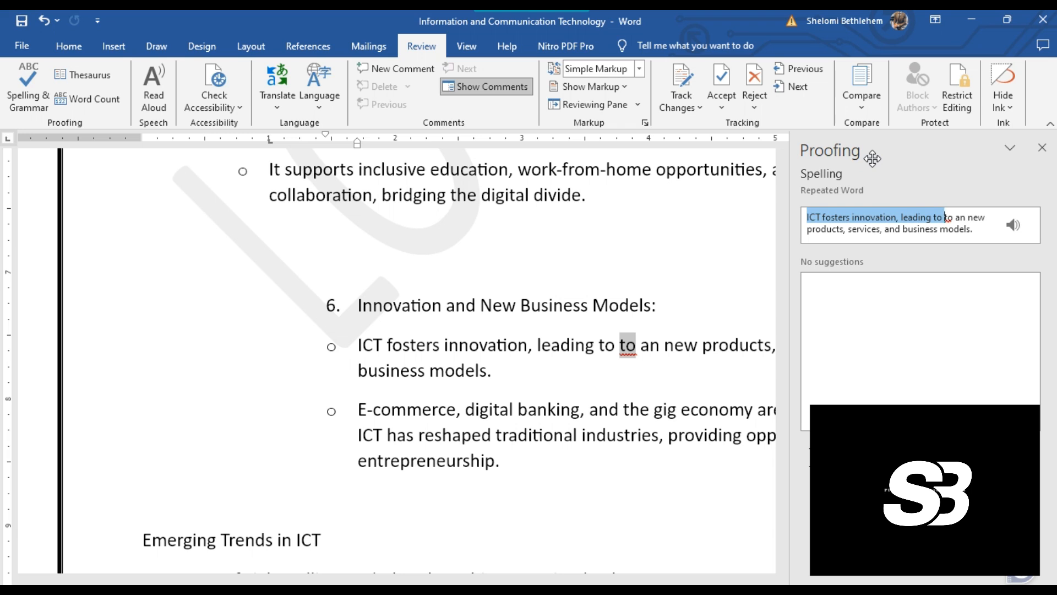
left_click(1042, 147)
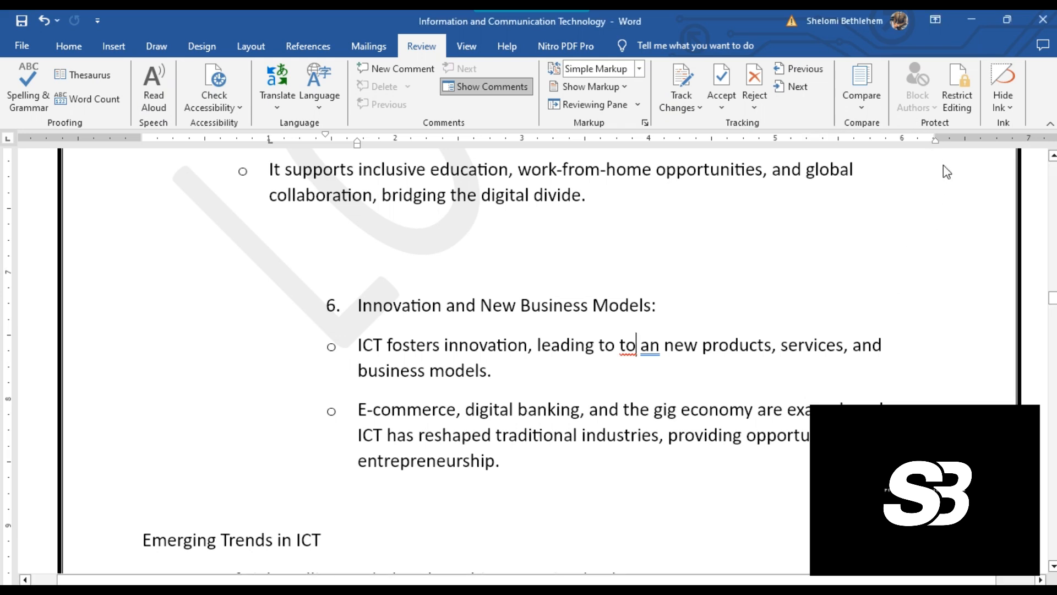
Look over the permitted editing types in the document's editing restrictions and leave the restriction switched off
left_click(964, 84)
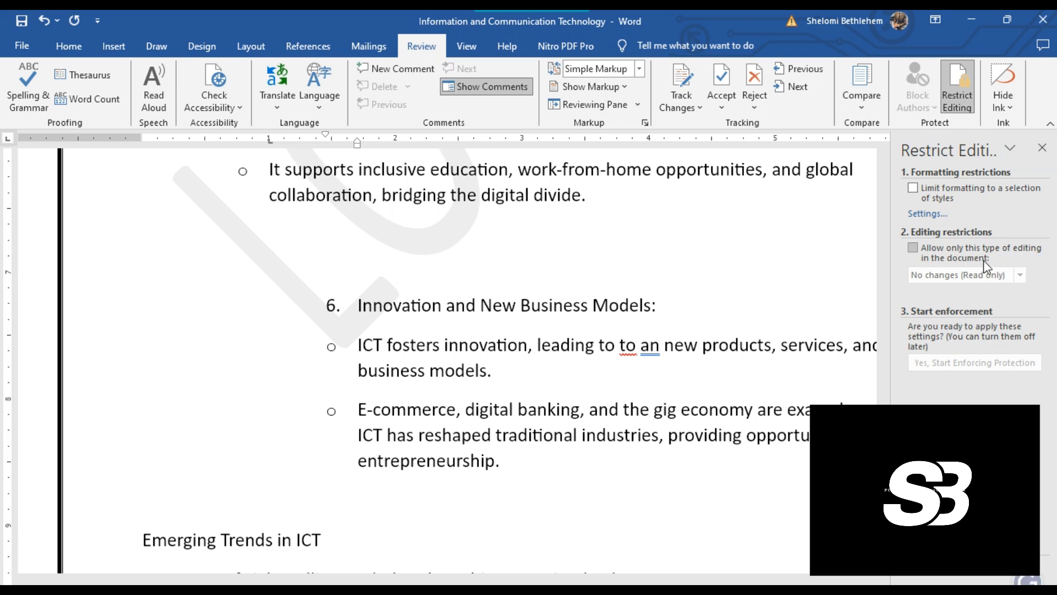
left_click(912, 252)
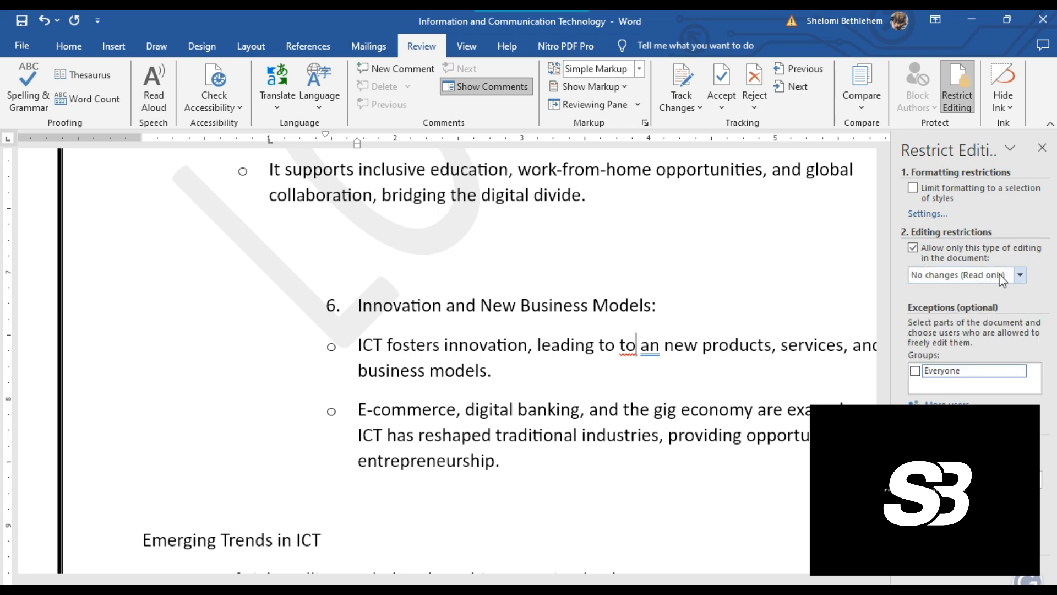
left_click(1018, 277)
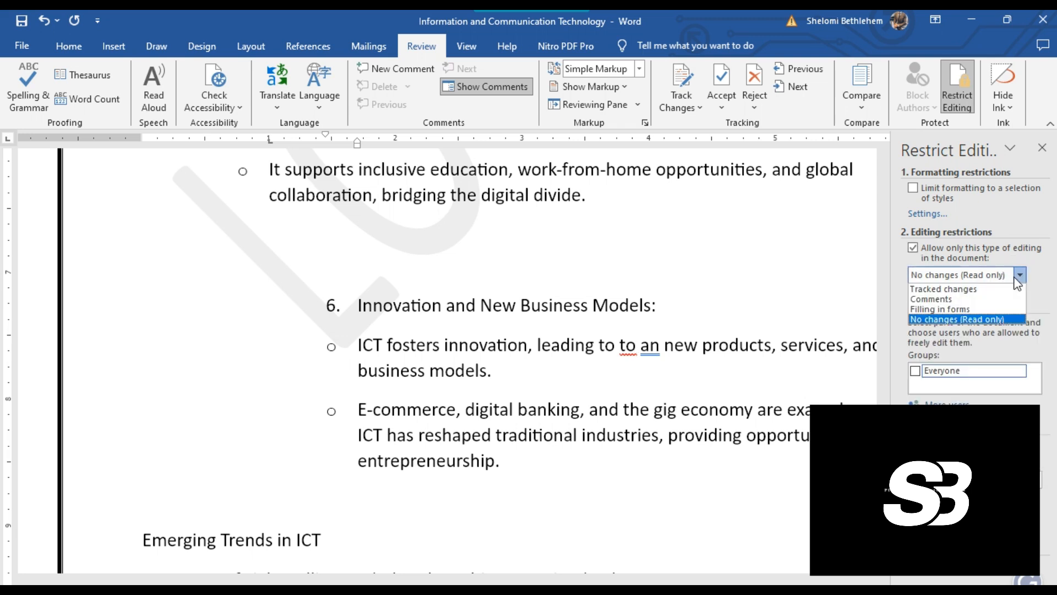
left_click(1018, 276)
left_click(913, 248)
left_click(1044, 155)
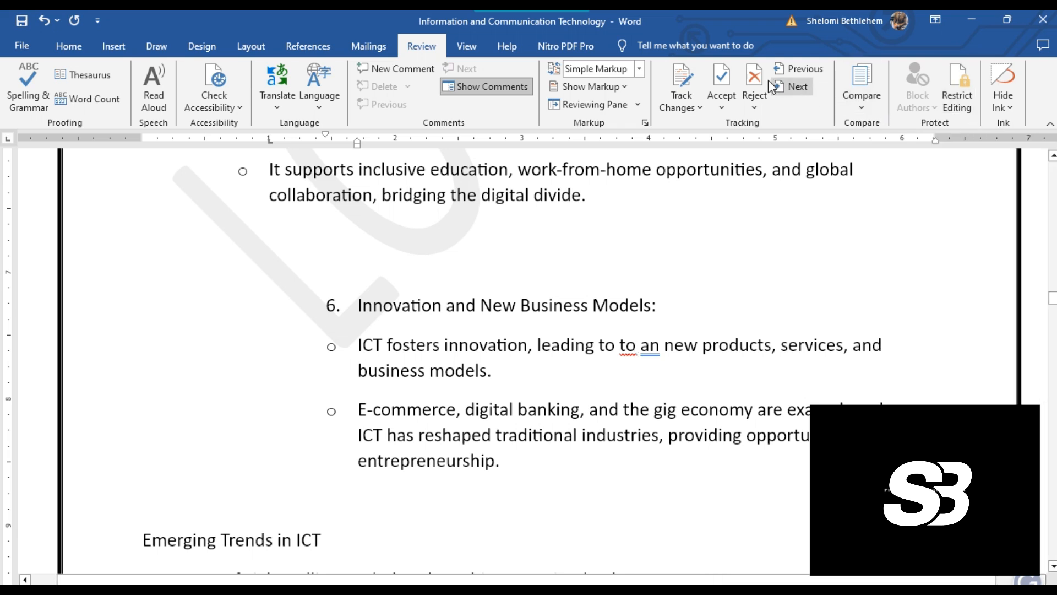
left_click(467, 47)
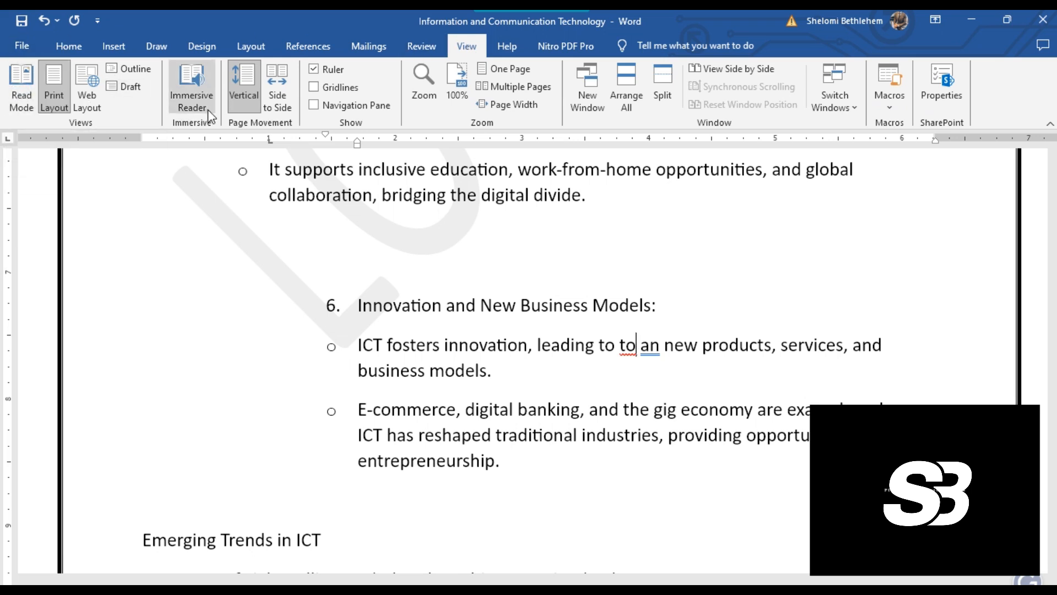
left_click(419, 47)
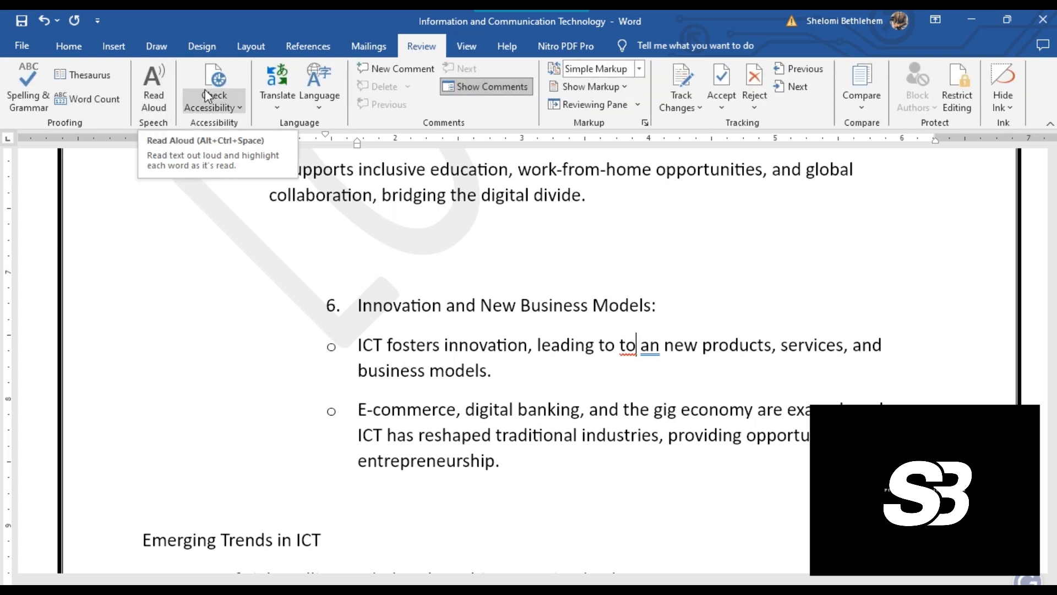
left_click(477, 49)
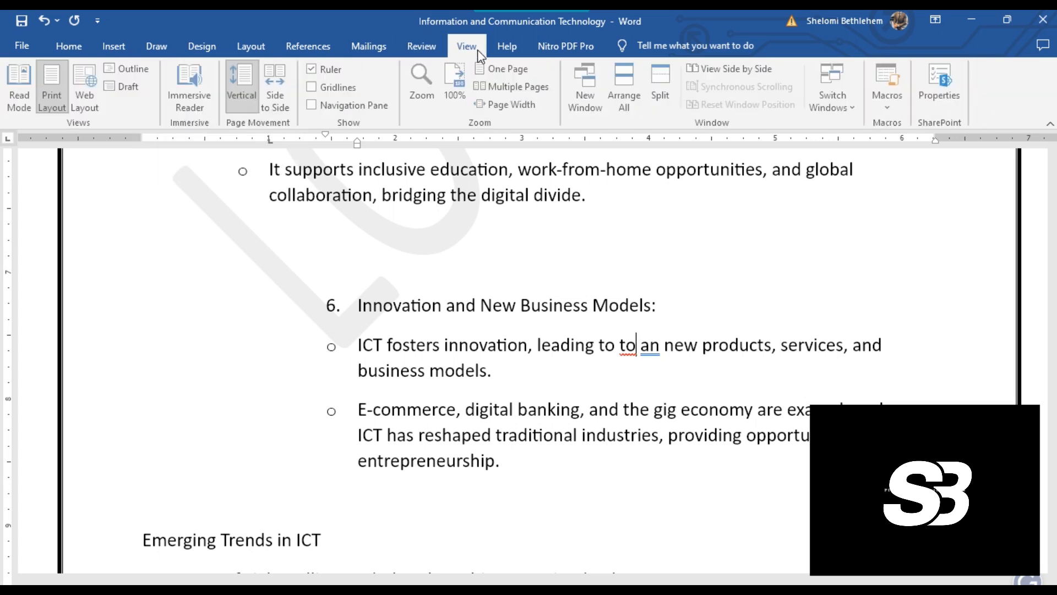
left_click(513, 52)
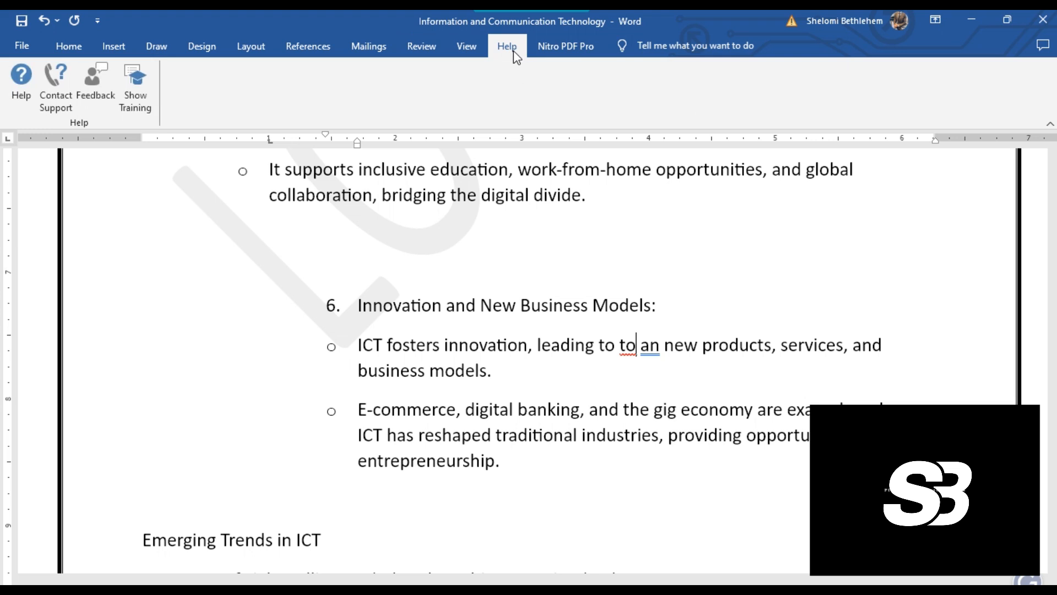
left_click(482, 53)
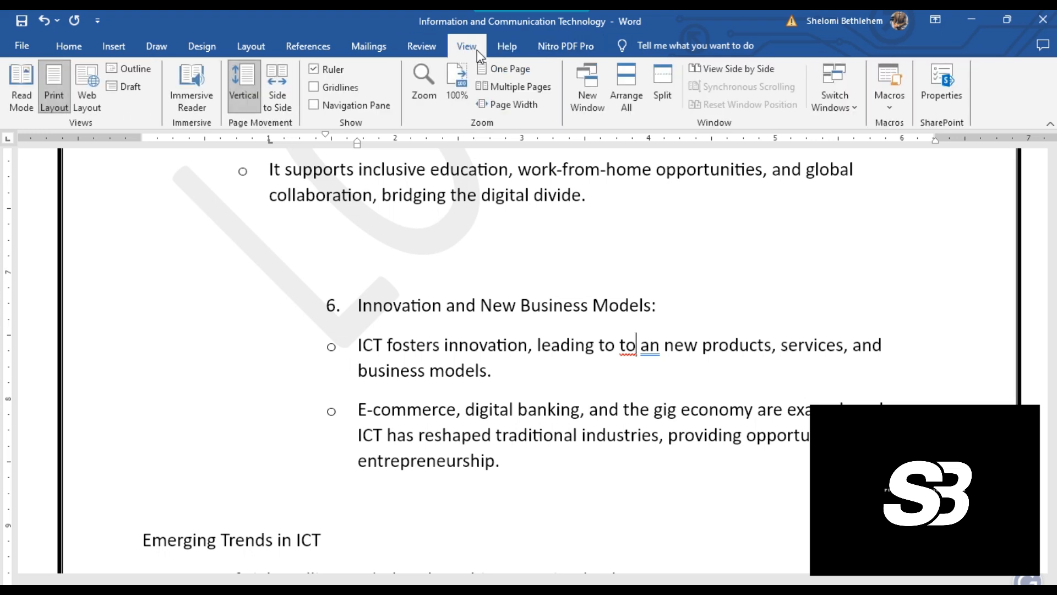
left_click(547, 53)
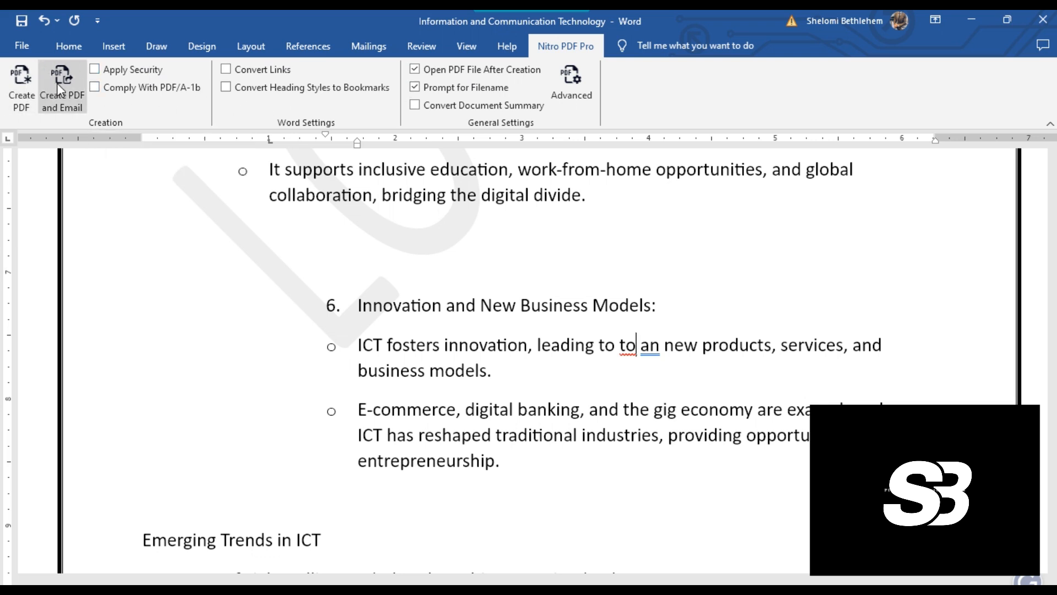
Save a copy of the document in the WORD folder as ICT 2, with Word Document as the file type
left_click(22, 45)
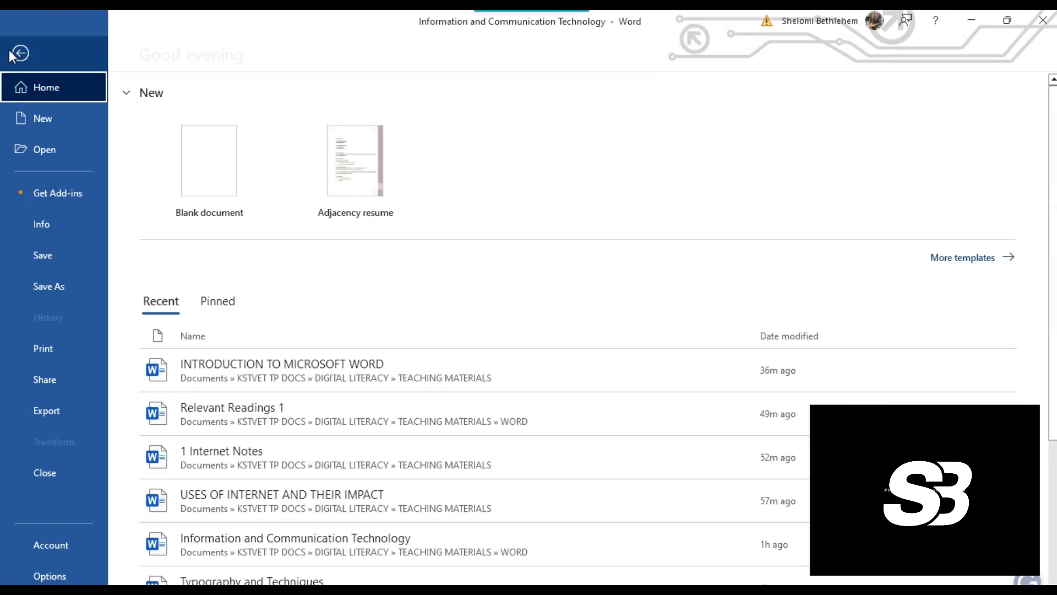
left_click(58, 288)
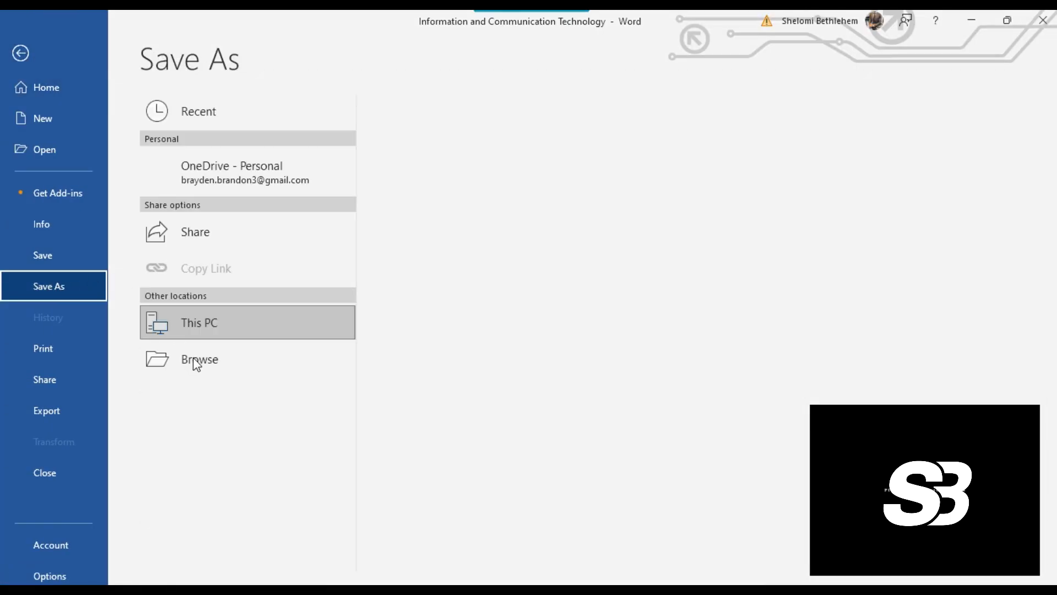
left_click(218, 380)
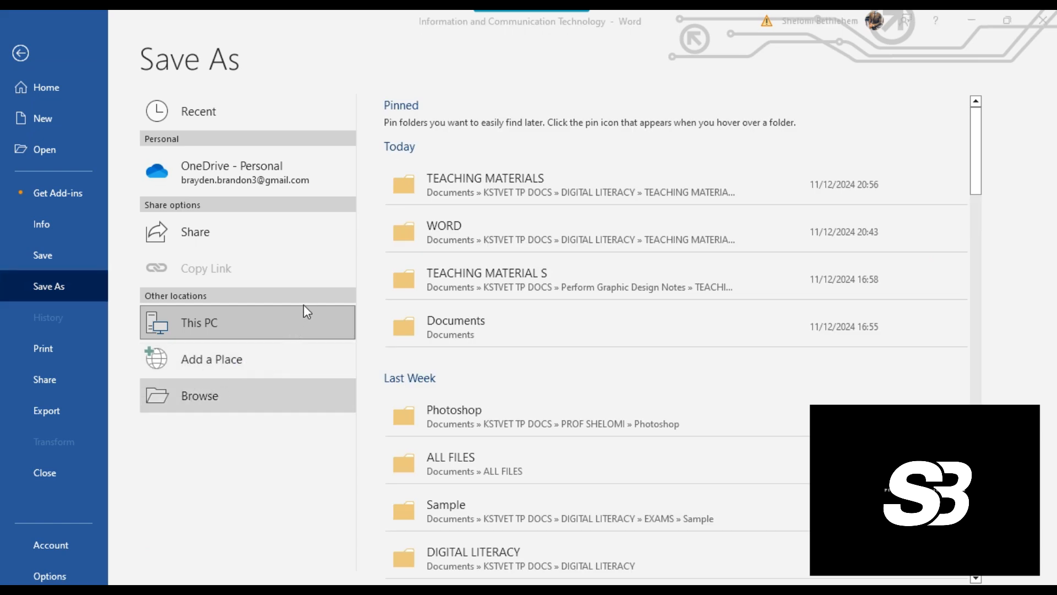
left_click_drag(318, 341, 93, 326)
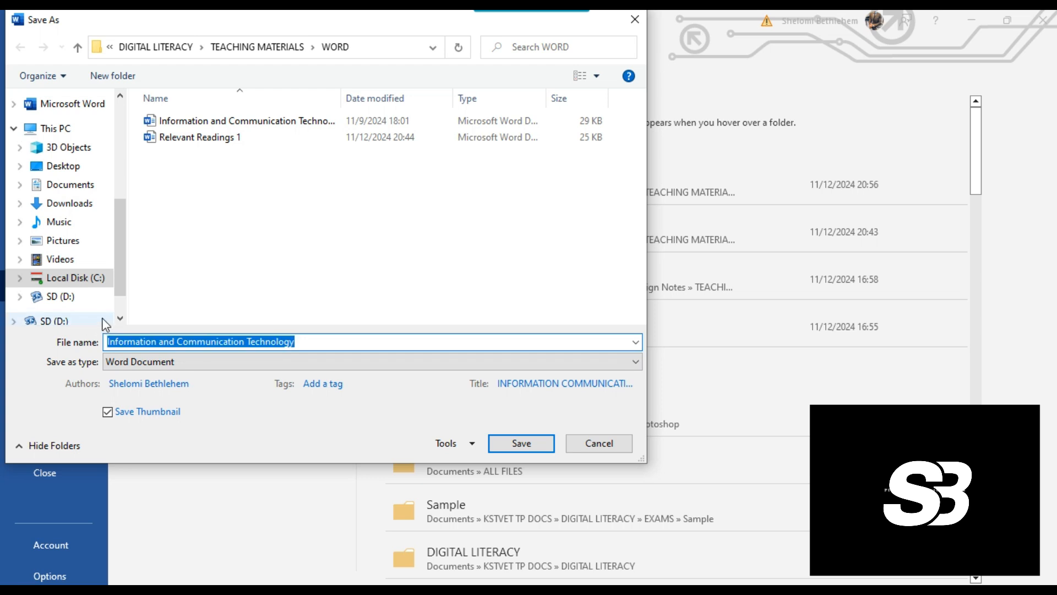
type("ICT 2")
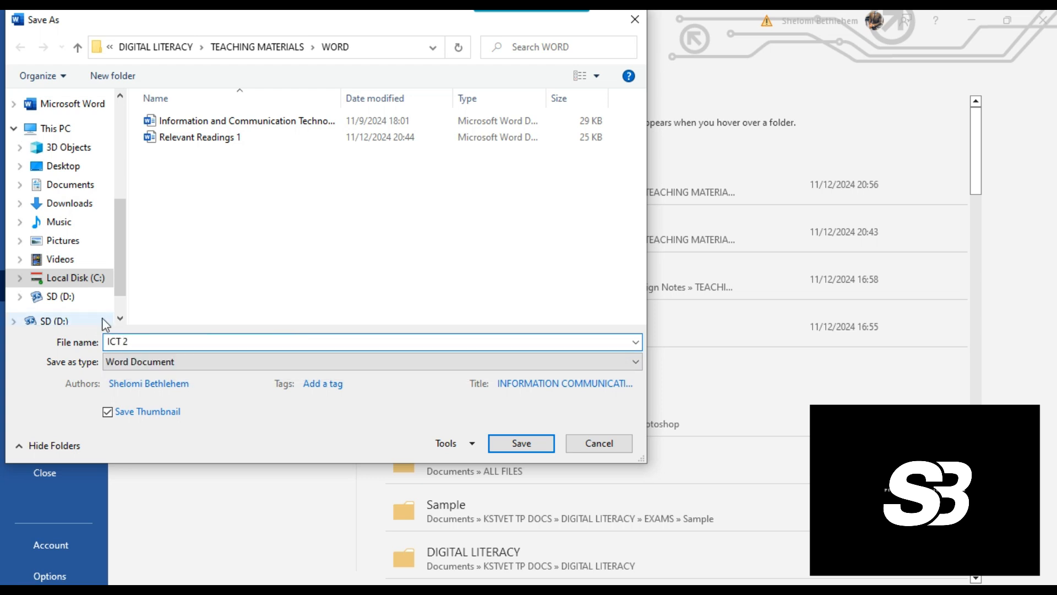
left_click(128, 360)
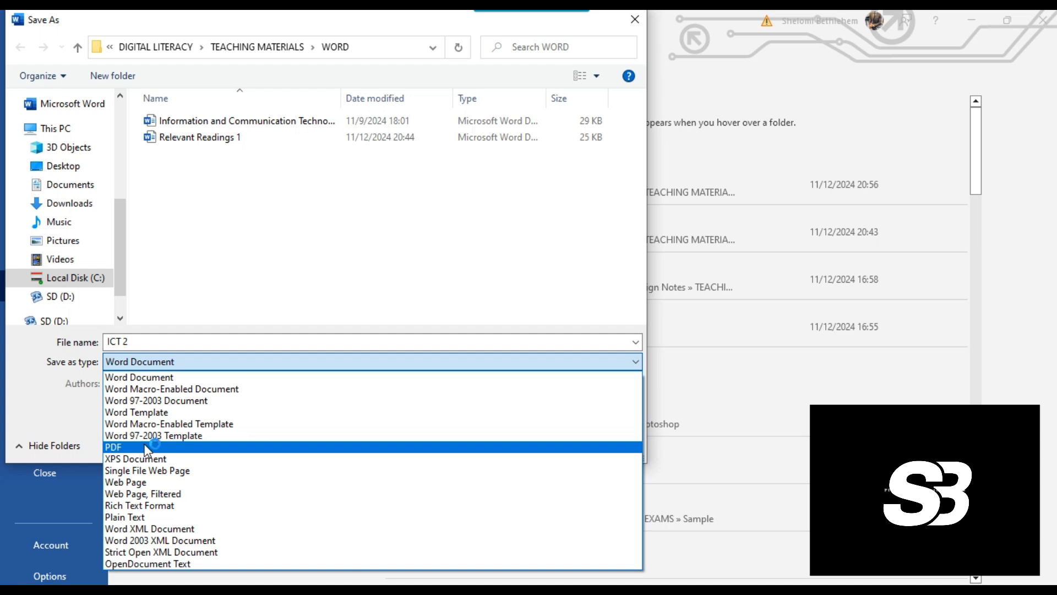
left_click(156, 376)
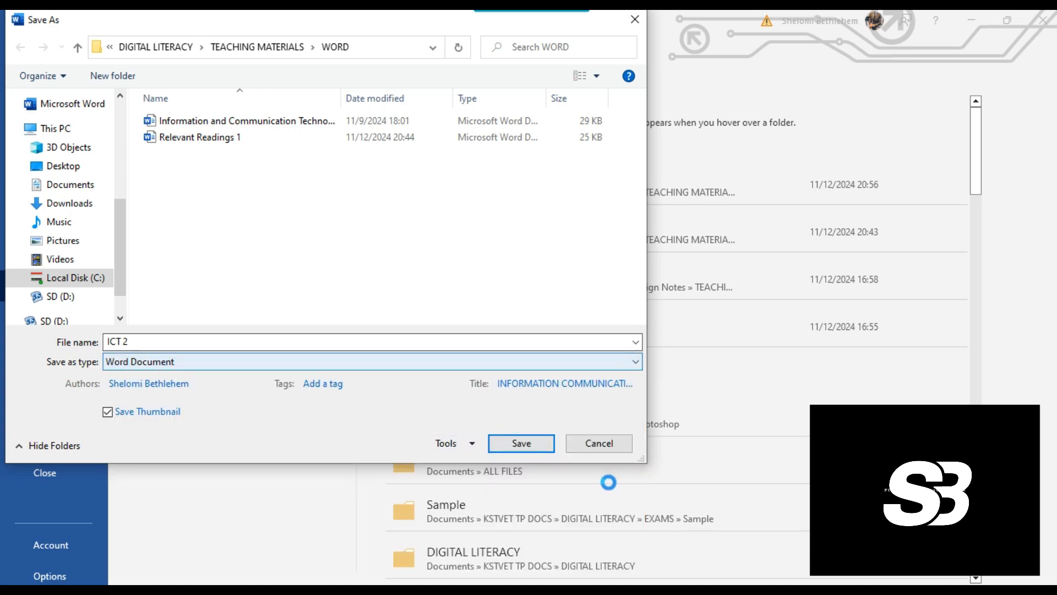
left_click(537, 445)
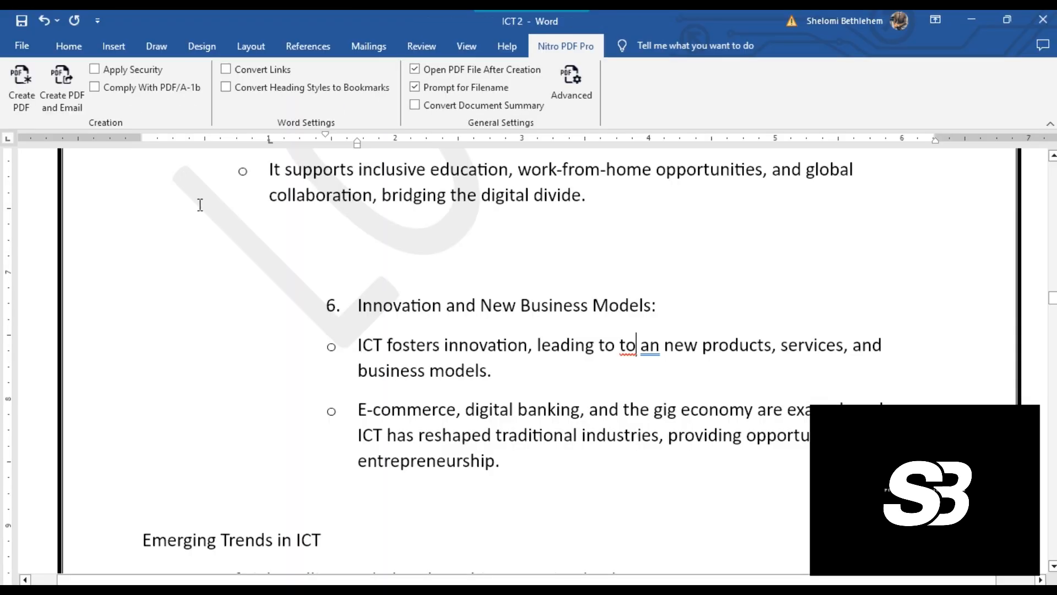
Open the document's print settings and review the copies setting and the available printers, keeping 1 copy and the HP LaserJet P3010 printer
left_click(21, 45)
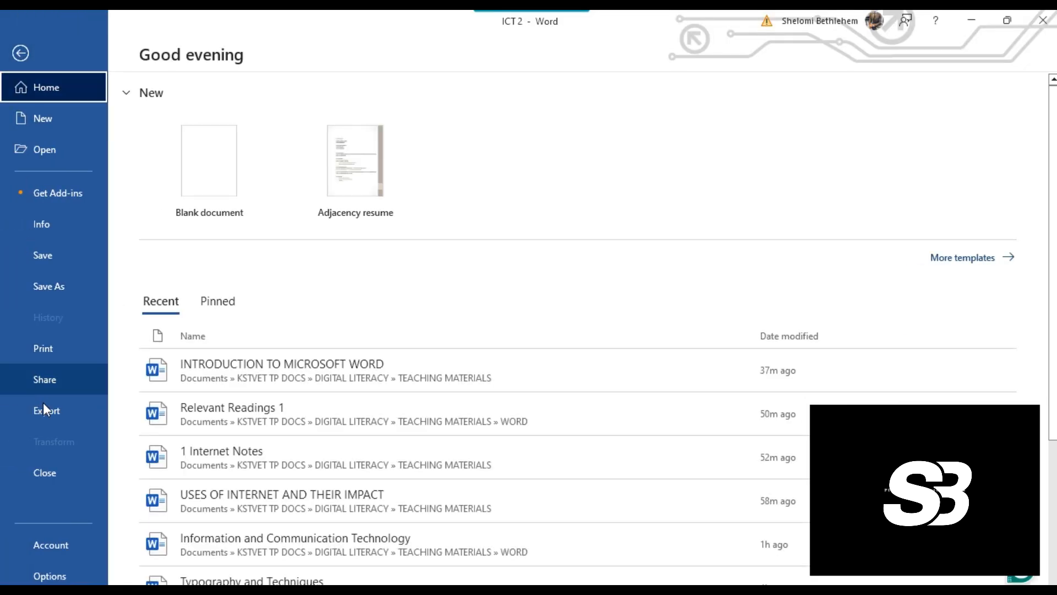
left_click(47, 352)
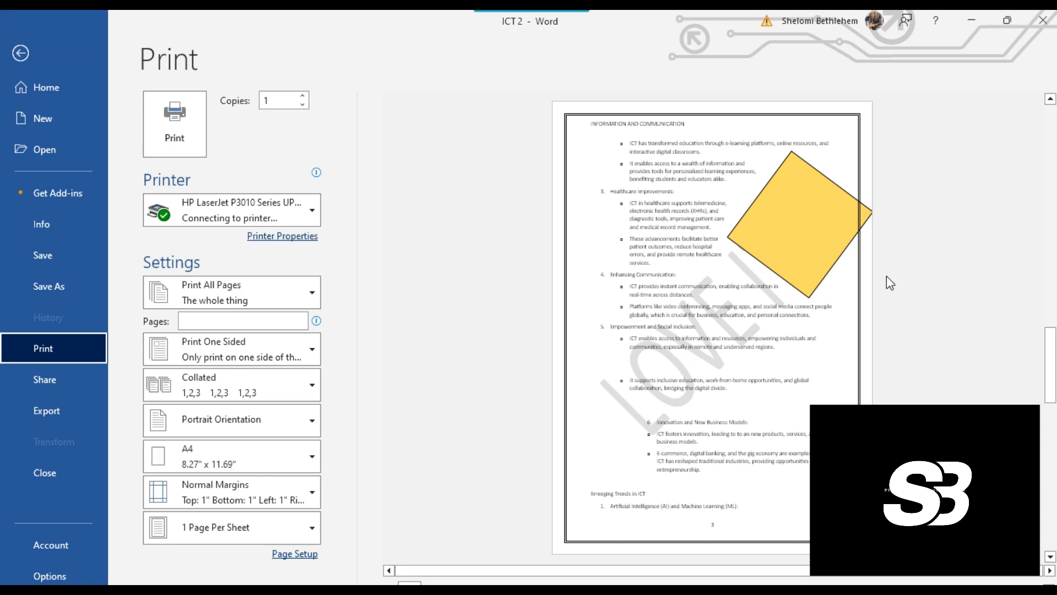
left_click(302, 97)
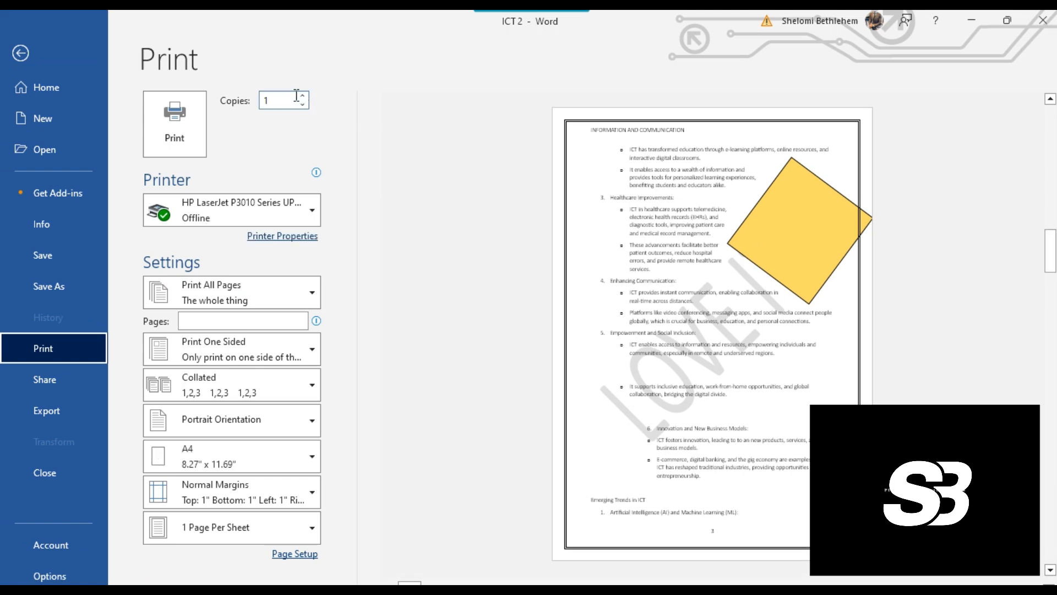
left_click(302, 104)
left_click(302, 104)
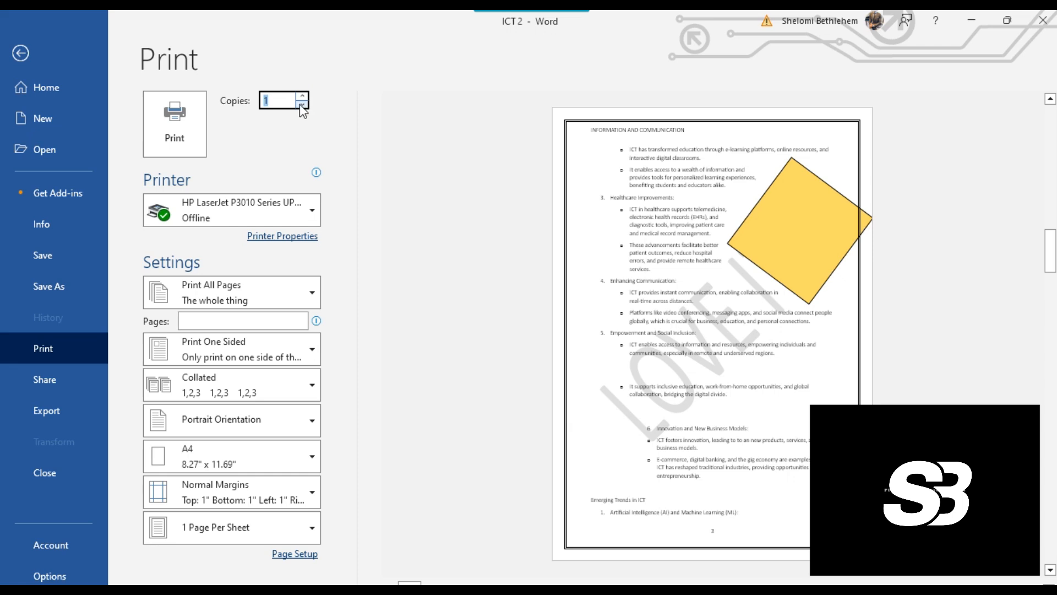
left_click(308, 212)
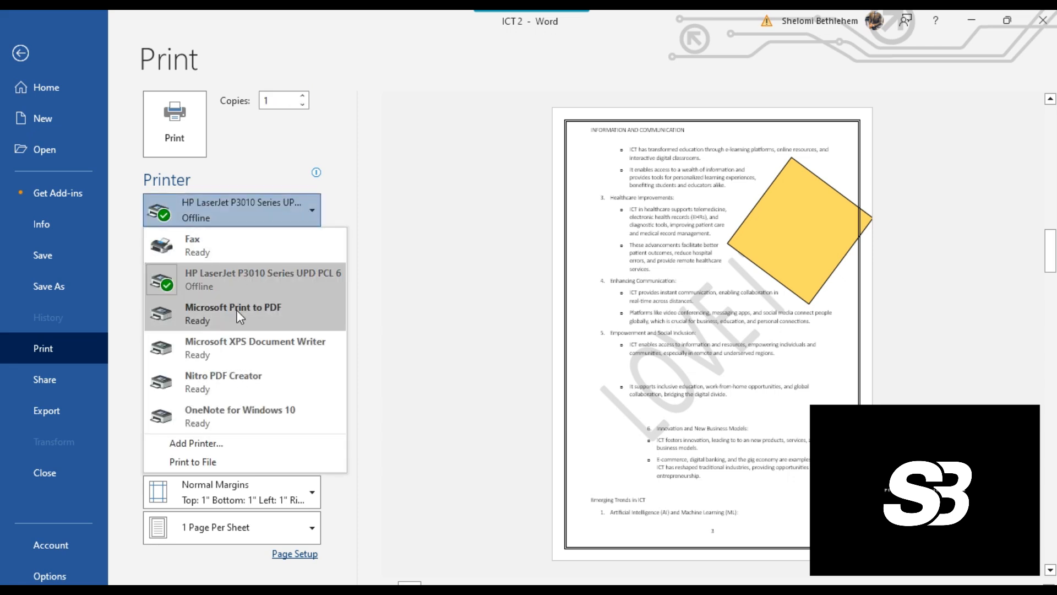
mouse_move(269, 265)
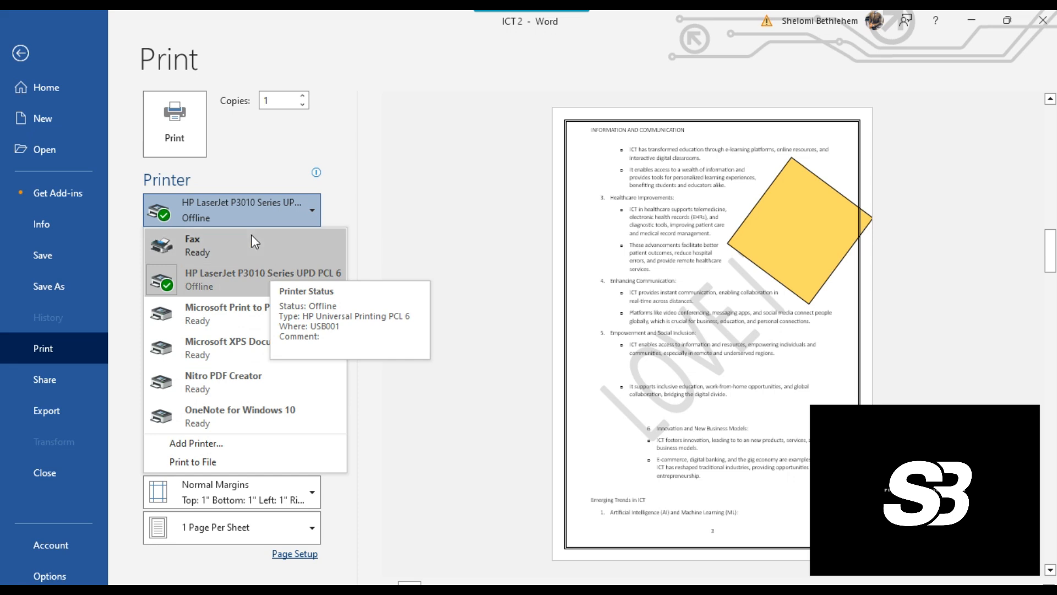
left_click(302, 286)
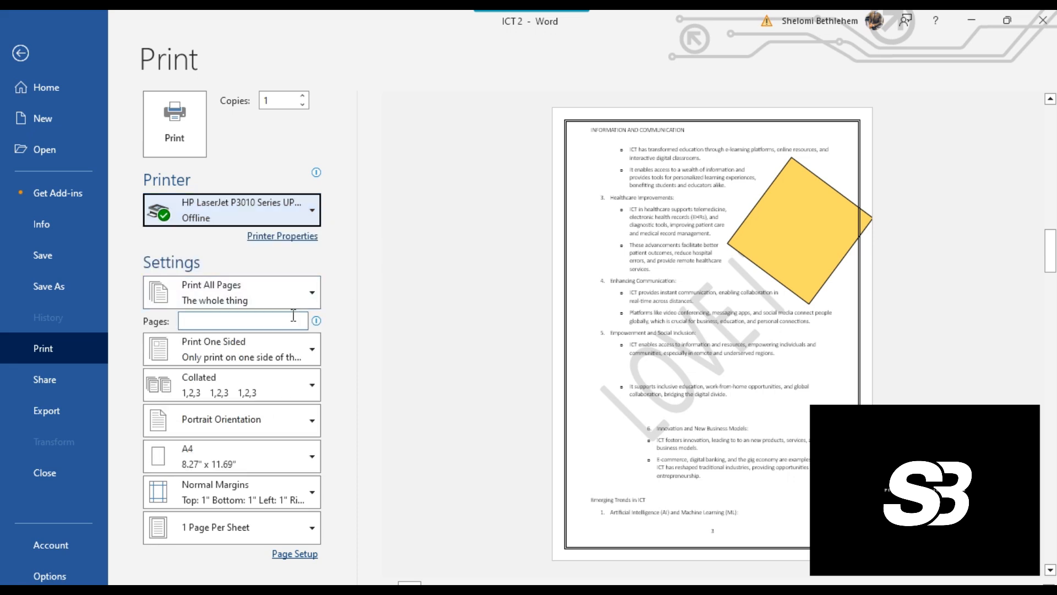
Review the print options for page range, one- or two-sided printing, orientation and paper size, leaving them as they are
left_click(279, 292)
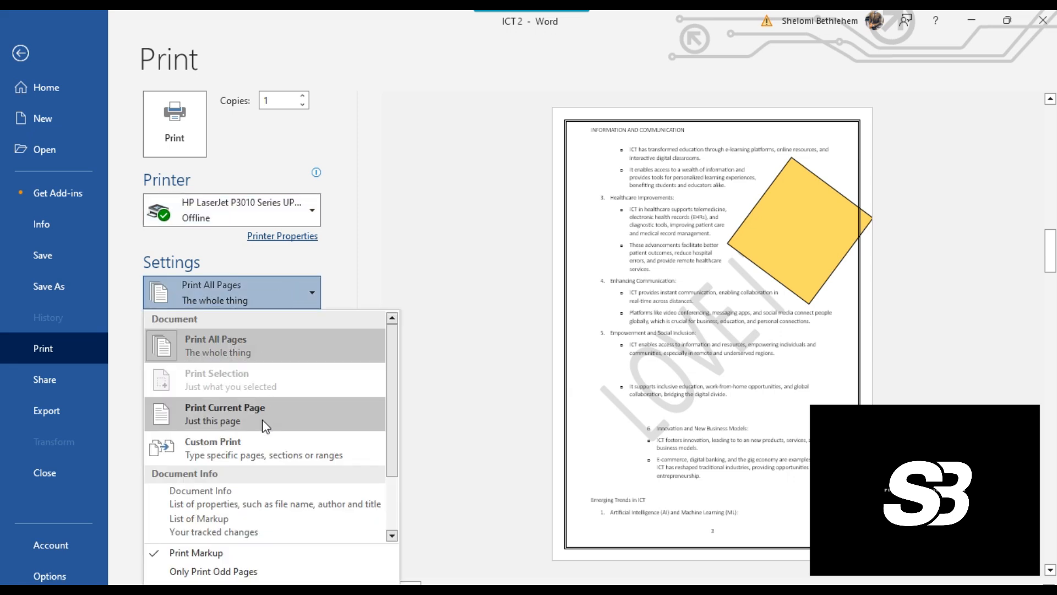
left_click(401, 277)
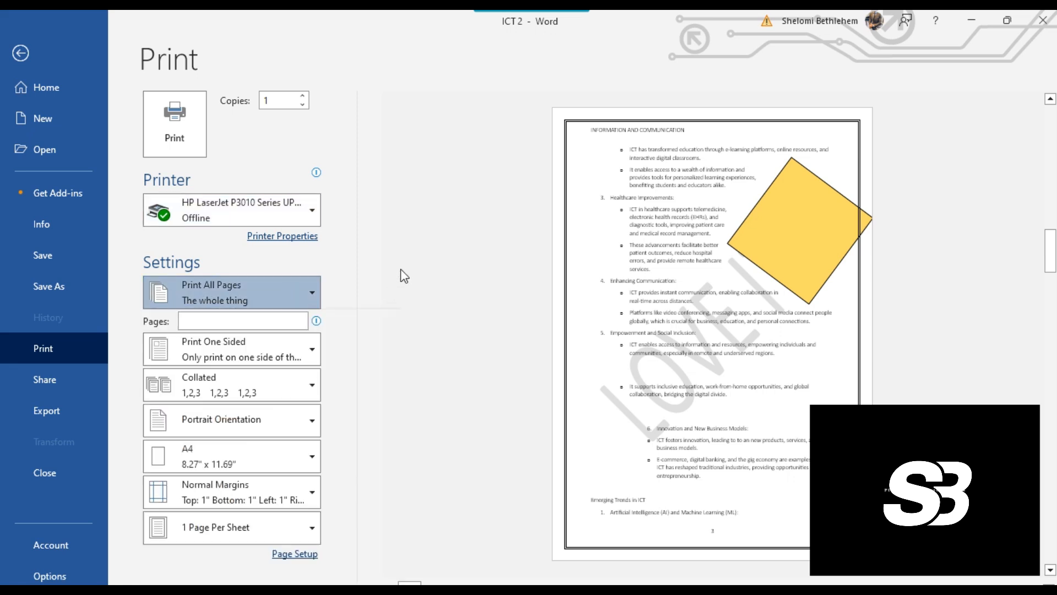
left_click(285, 355)
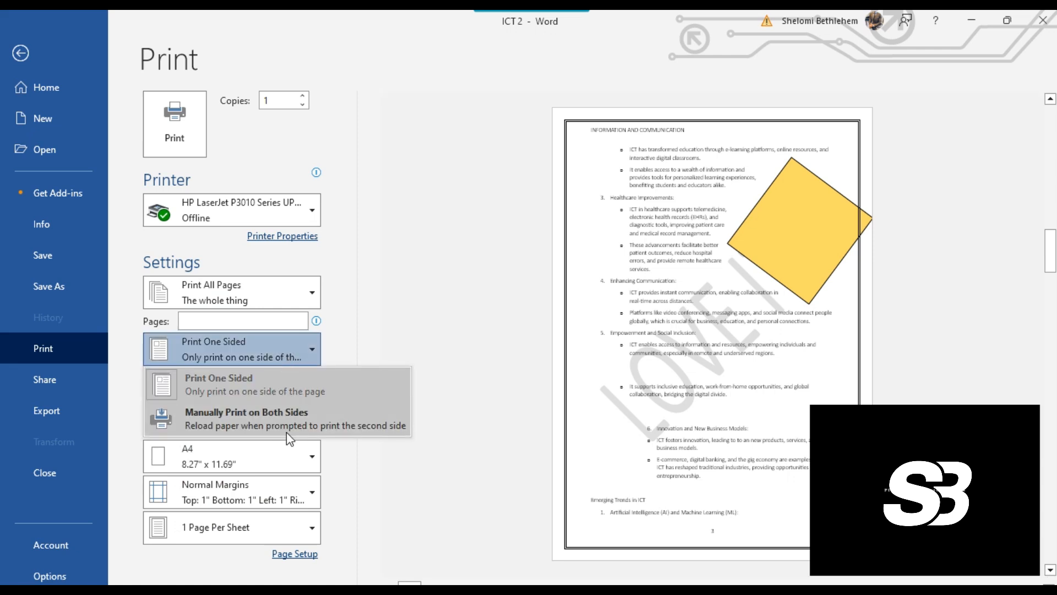
left_click(343, 302)
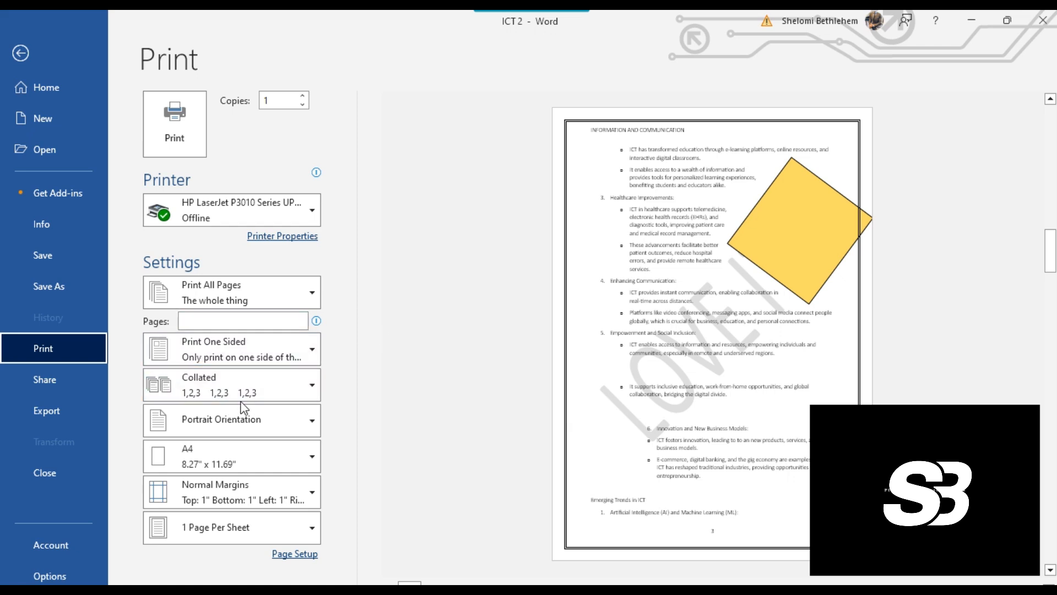
left_click(311, 430)
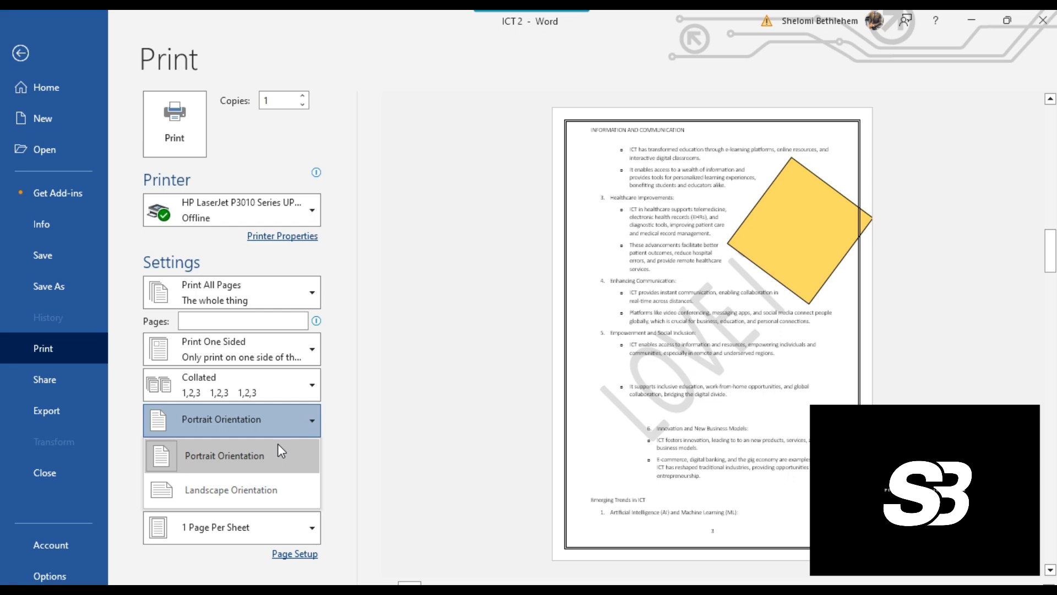
left_click(433, 453)
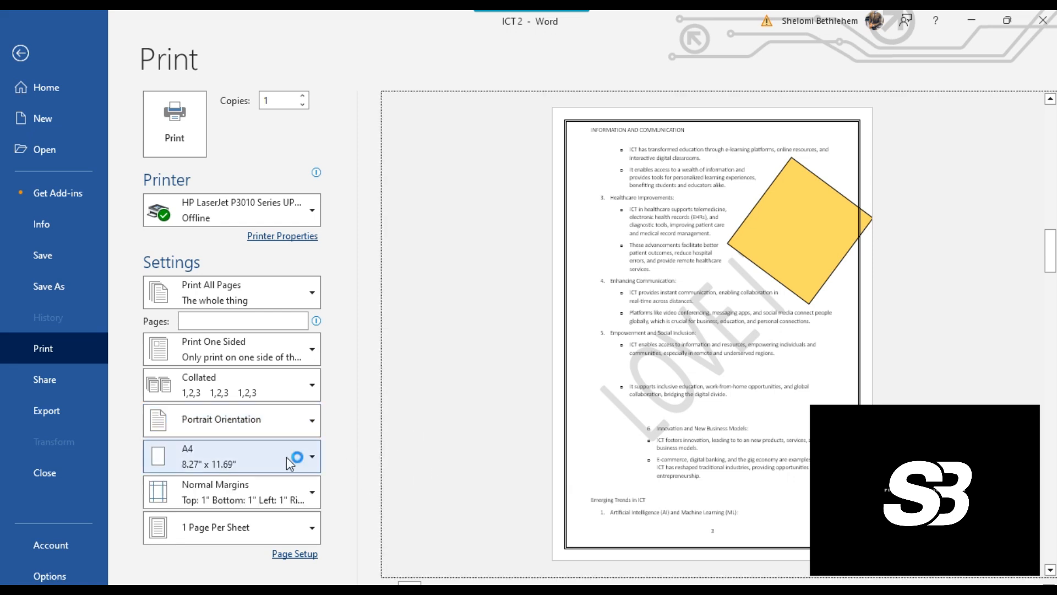
left_click(298, 465)
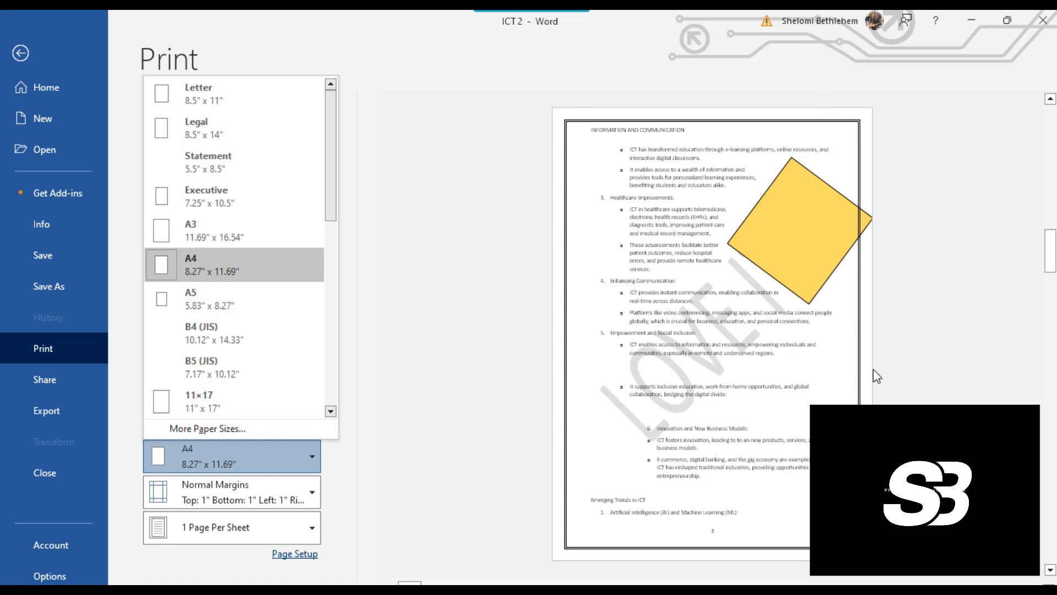
left_click(480, 369)
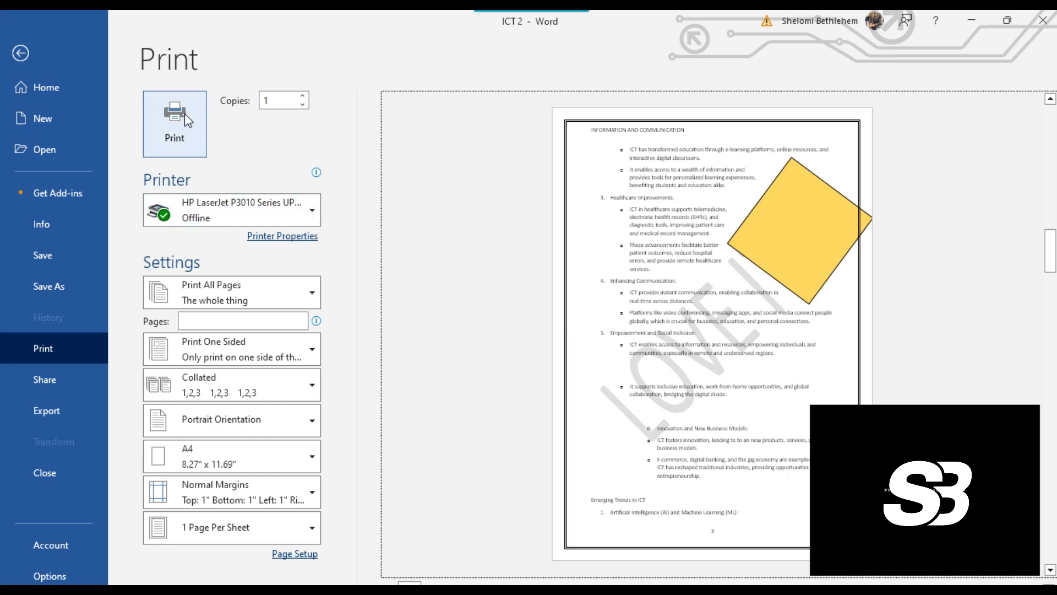
Leave the print settings without printing and minimize the document window
left_click(21, 53)
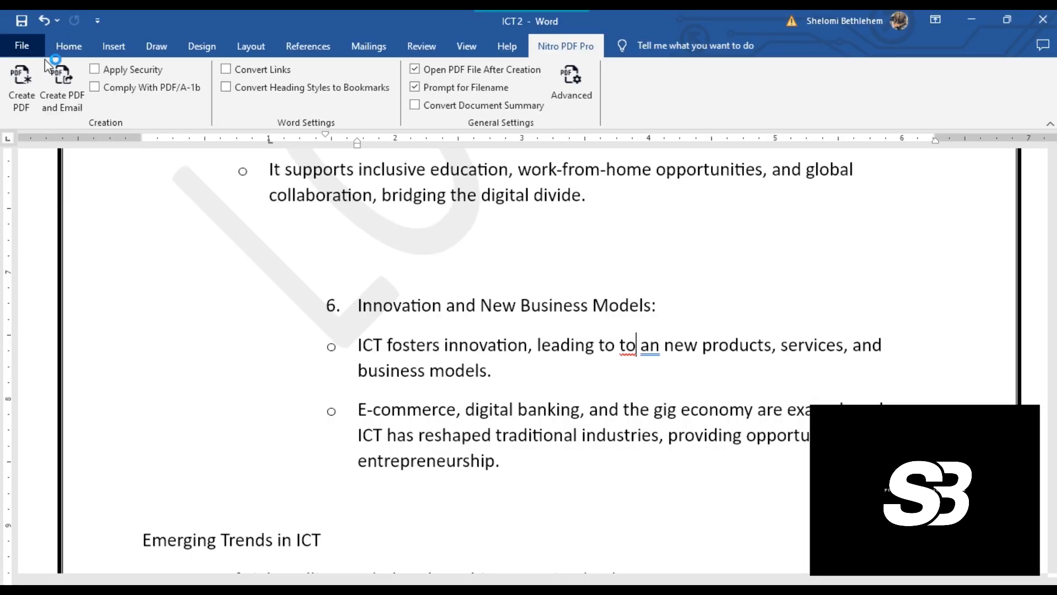
left_click(985, 22)
left_click(979, 19)
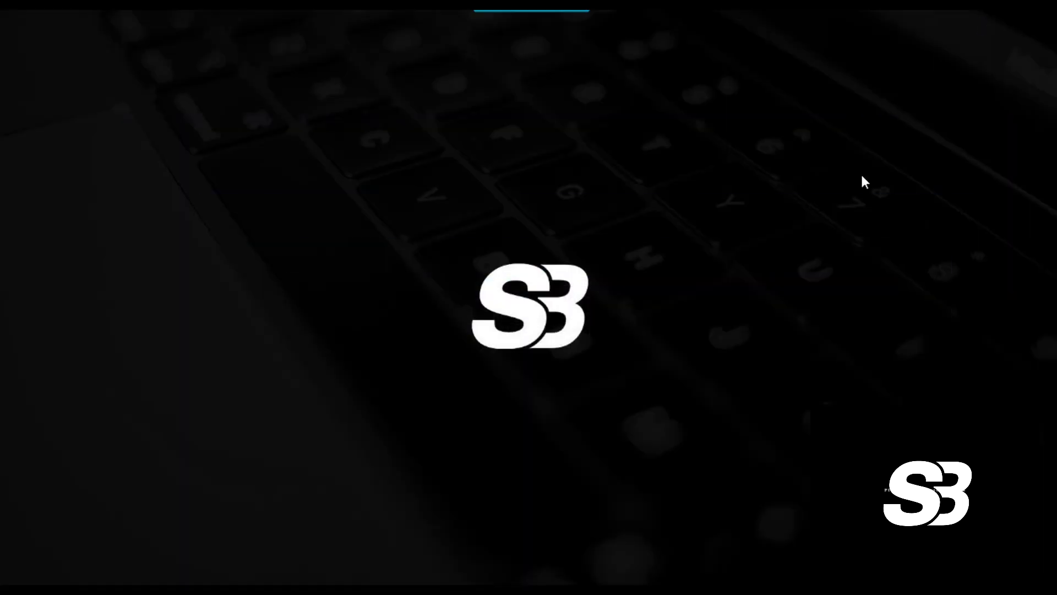